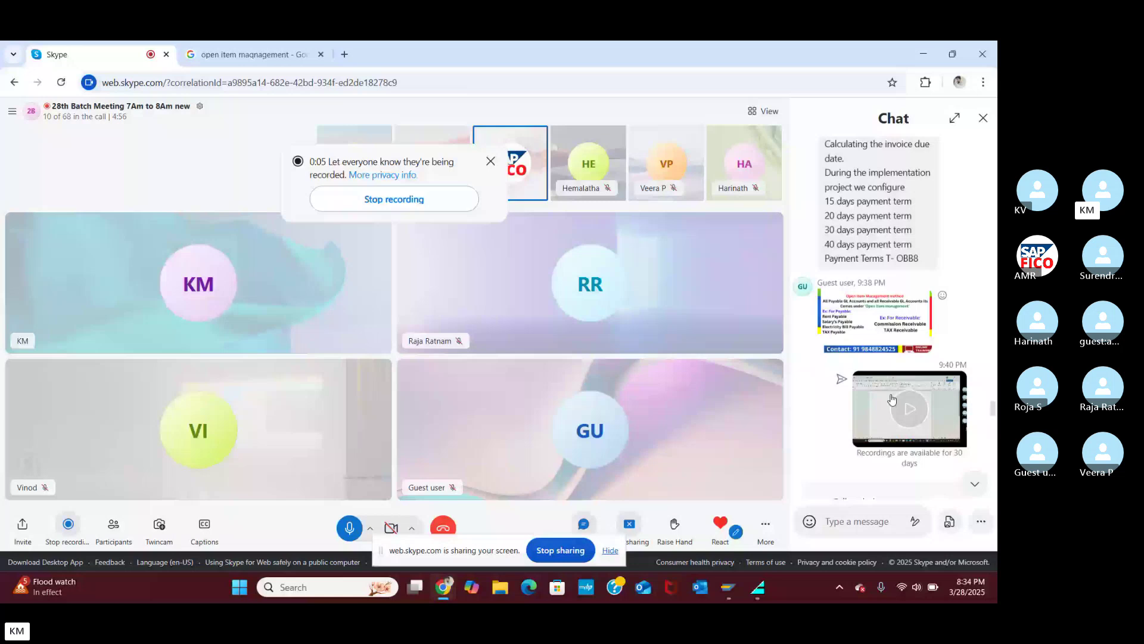
# Step: View the shared Open Item Management method slide from the meeting chat at full size and close it
pyautogui.click(874, 322)
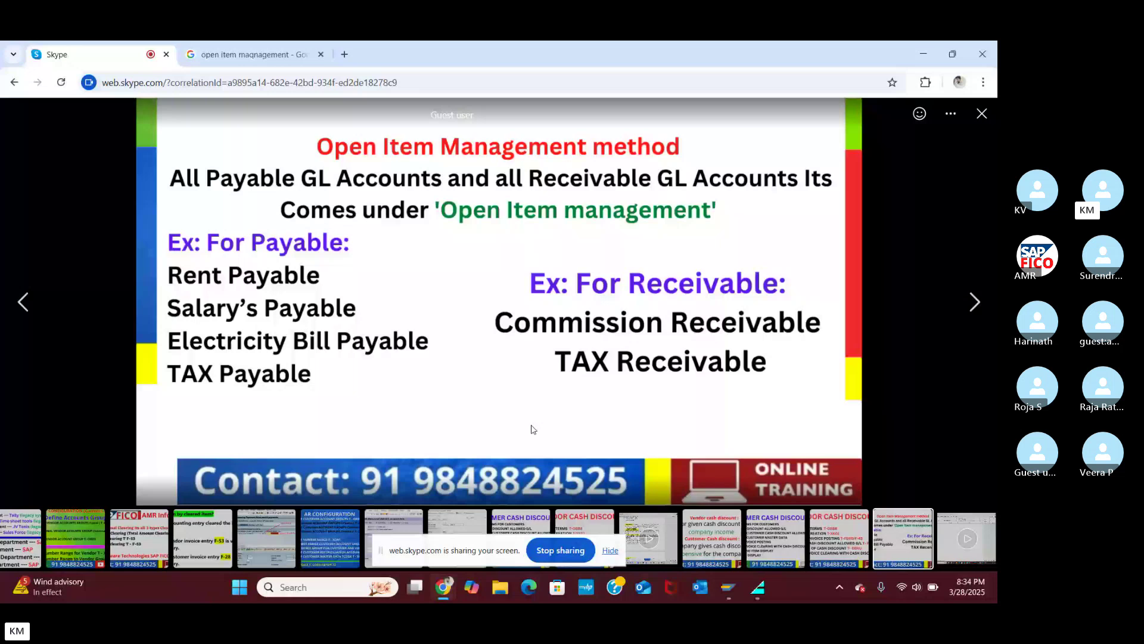
pyautogui.click(612, 551)
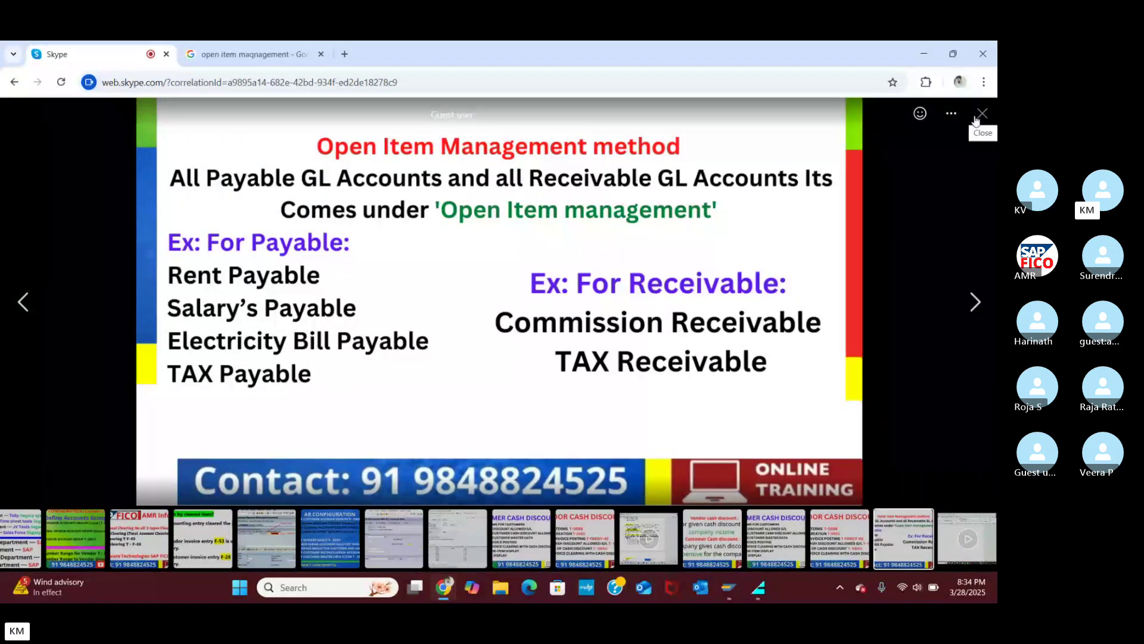
pyautogui.click(975, 121)
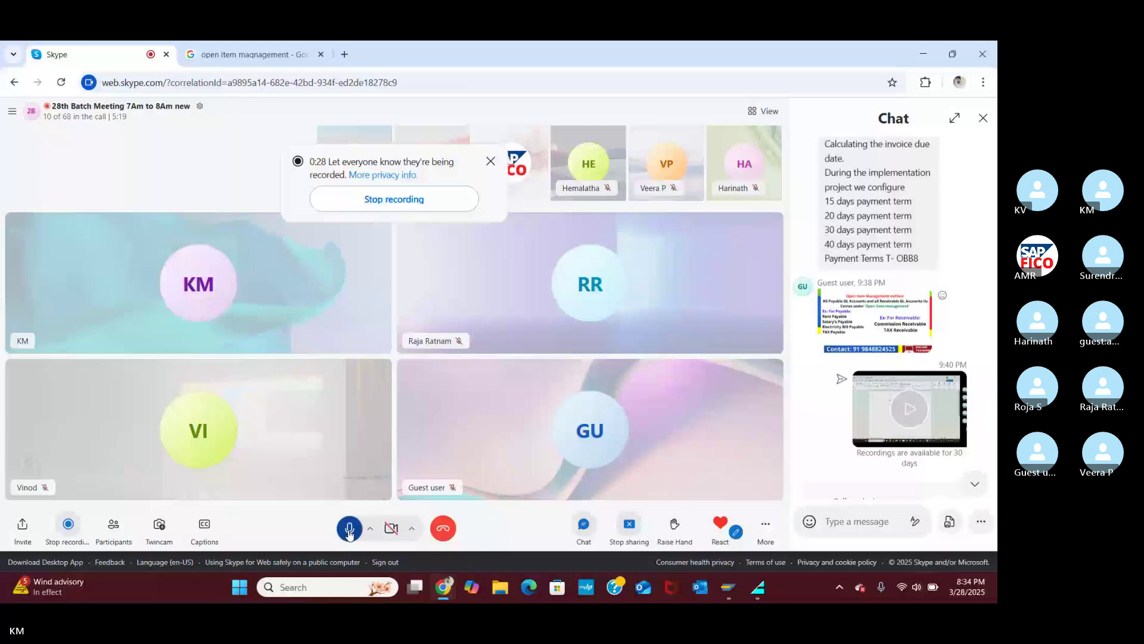
# Step: Mute the meeting microphone and review the Open Item Management slide in the chat once more
pyautogui.click(350, 530)
pyautogui.click(891, 322)
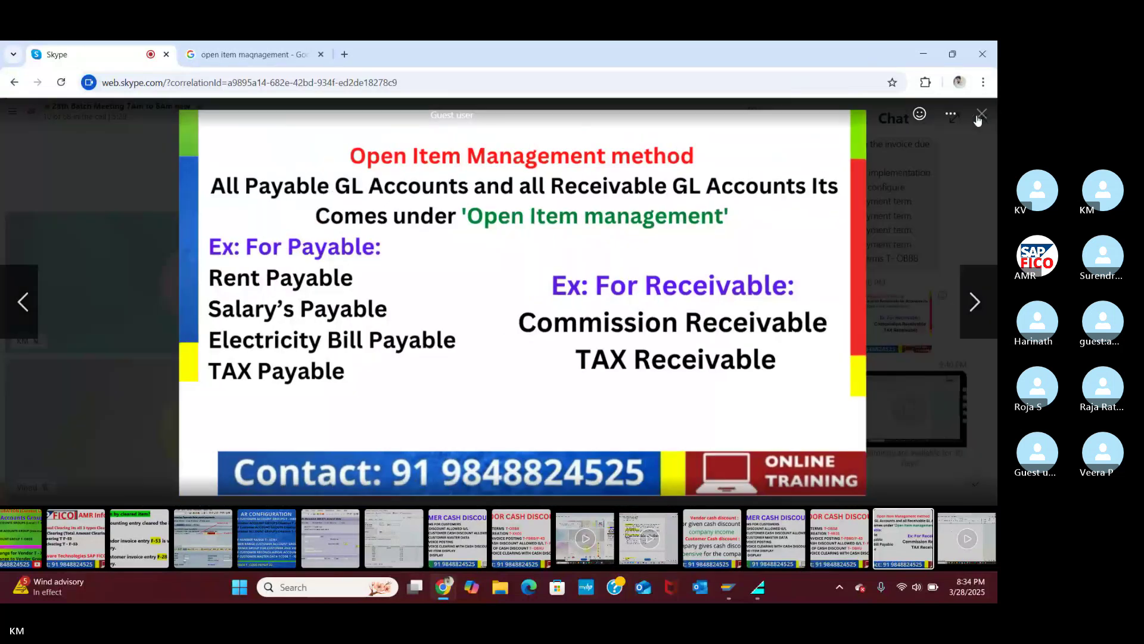
pyautogui.click(982, 116)
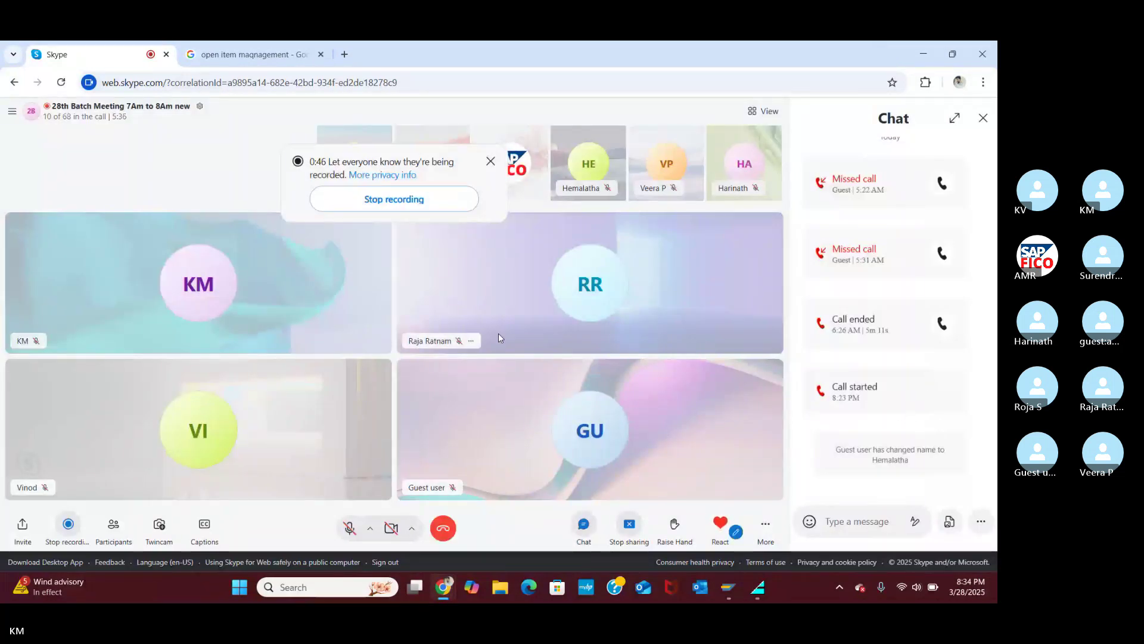
# Step: Close the Google search page on open item management and check the latest posts in the meeting chat
pyautogui.click(321, 54)
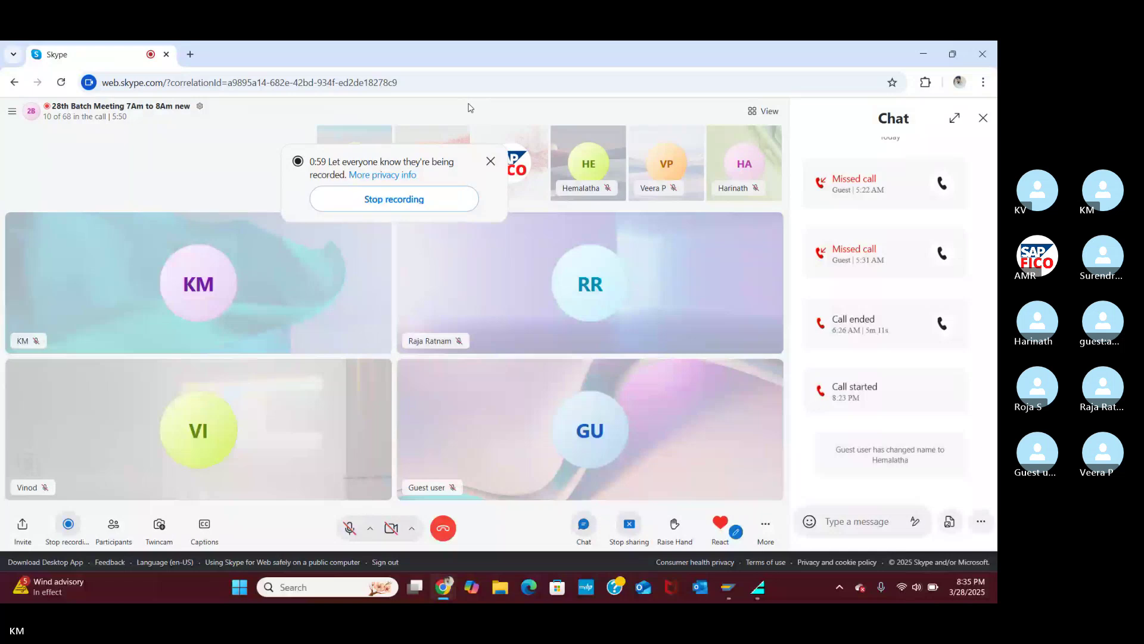
pyautogui.scroll(10, 883, 285)
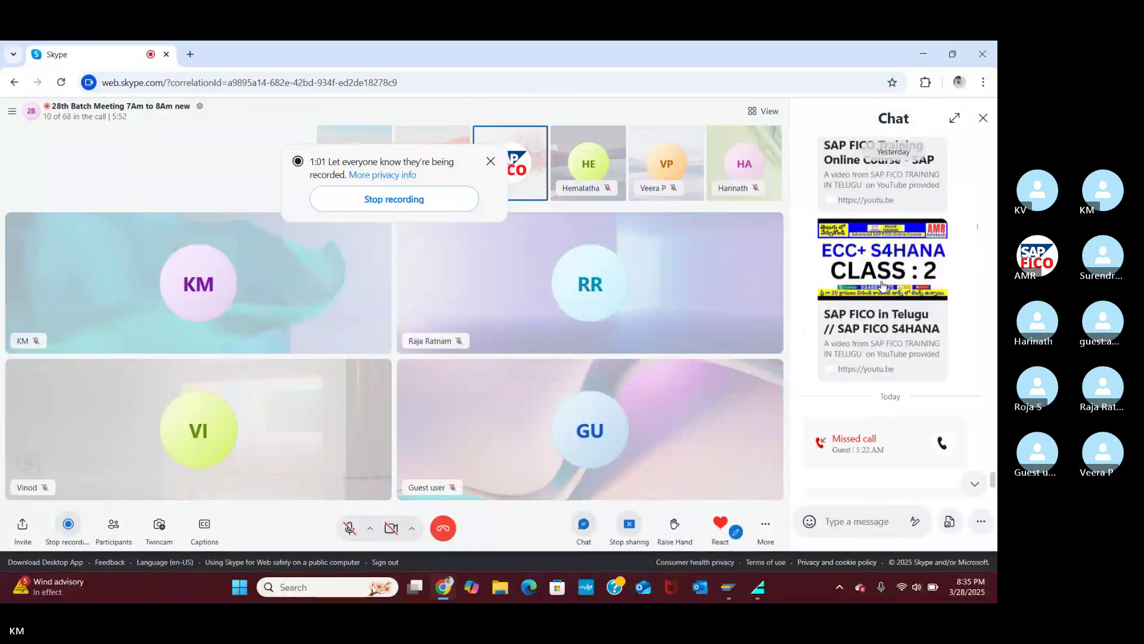
pyautogui.scroll(-10, 867, 307)
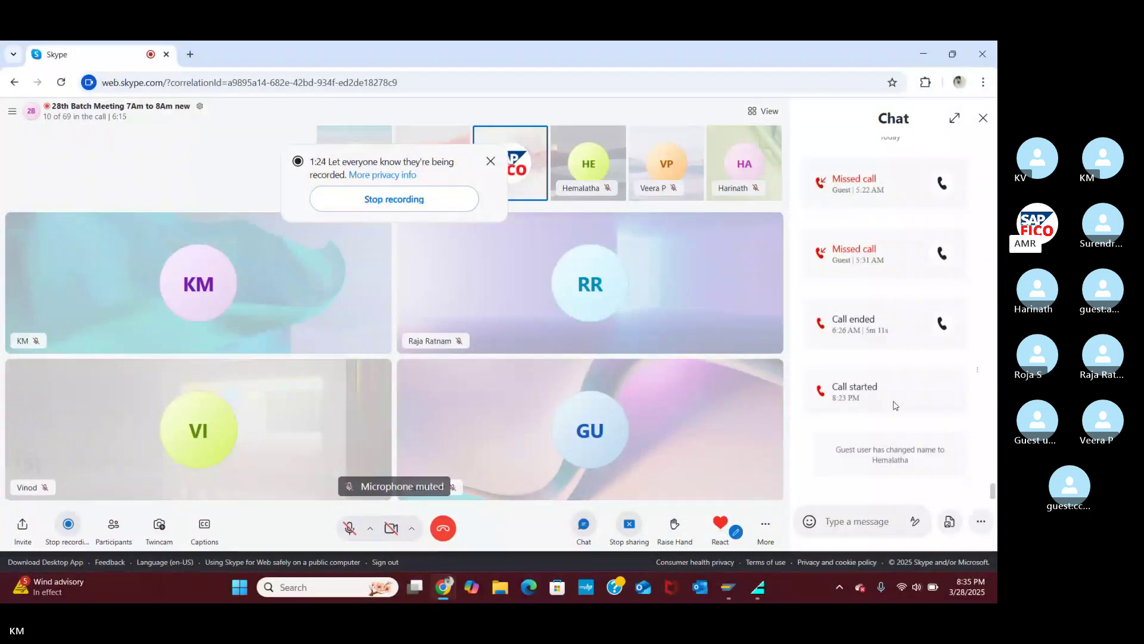
# Step: Download "not for students open item management.DOCX" from the meeting chat, open it in Word and enable editing
pyautogui.click(882, 425)
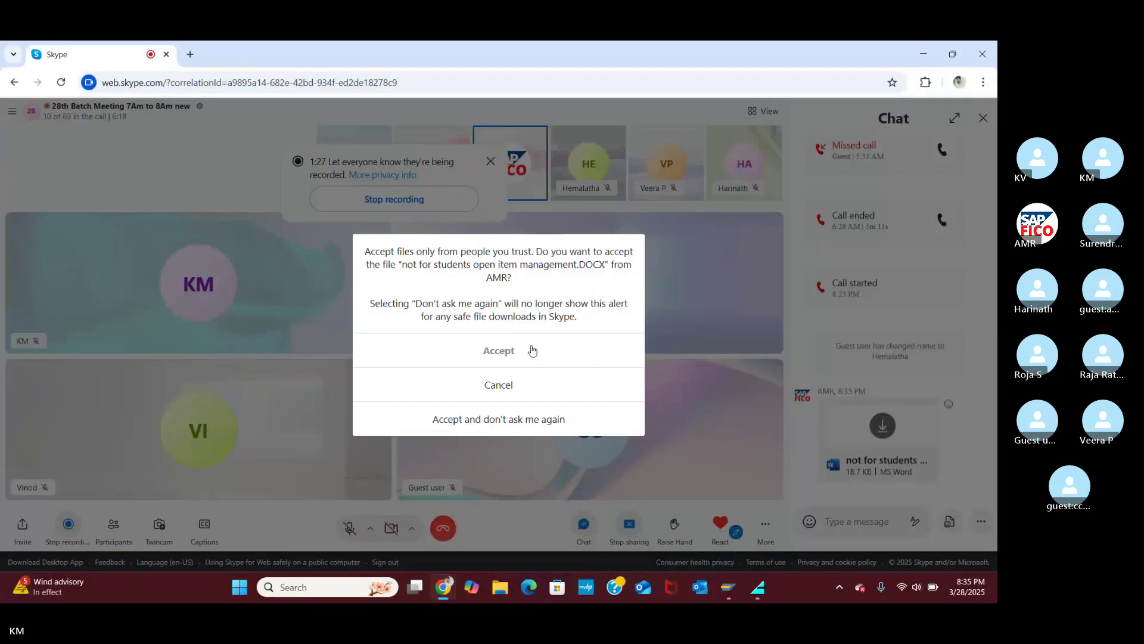
pyautogui.click(532, 350)
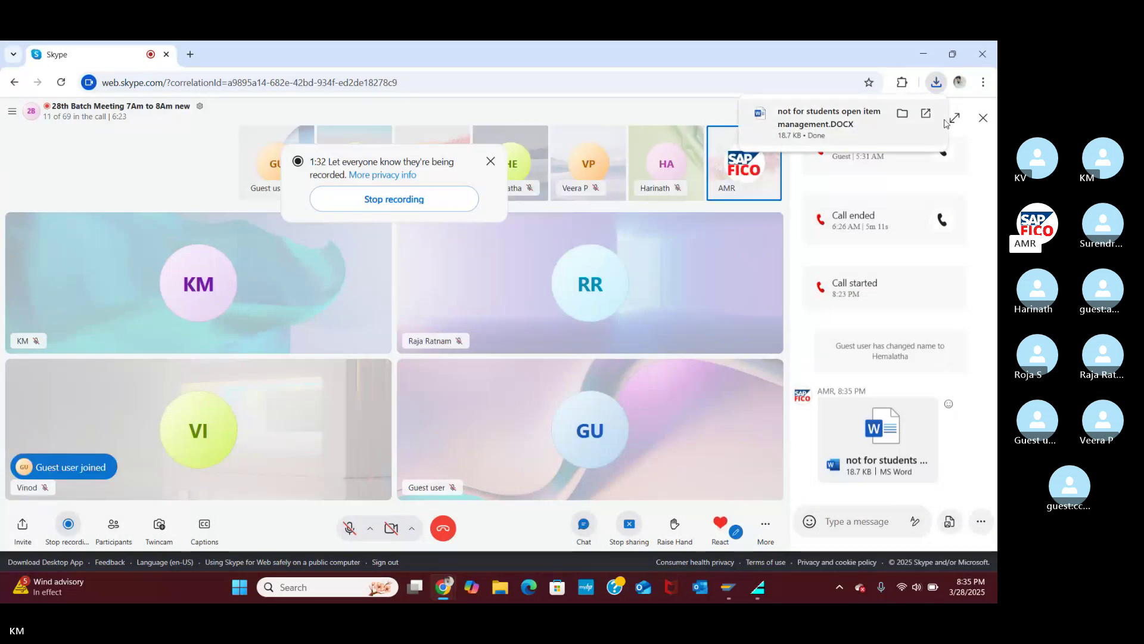
pyautogui.click(925, 114)
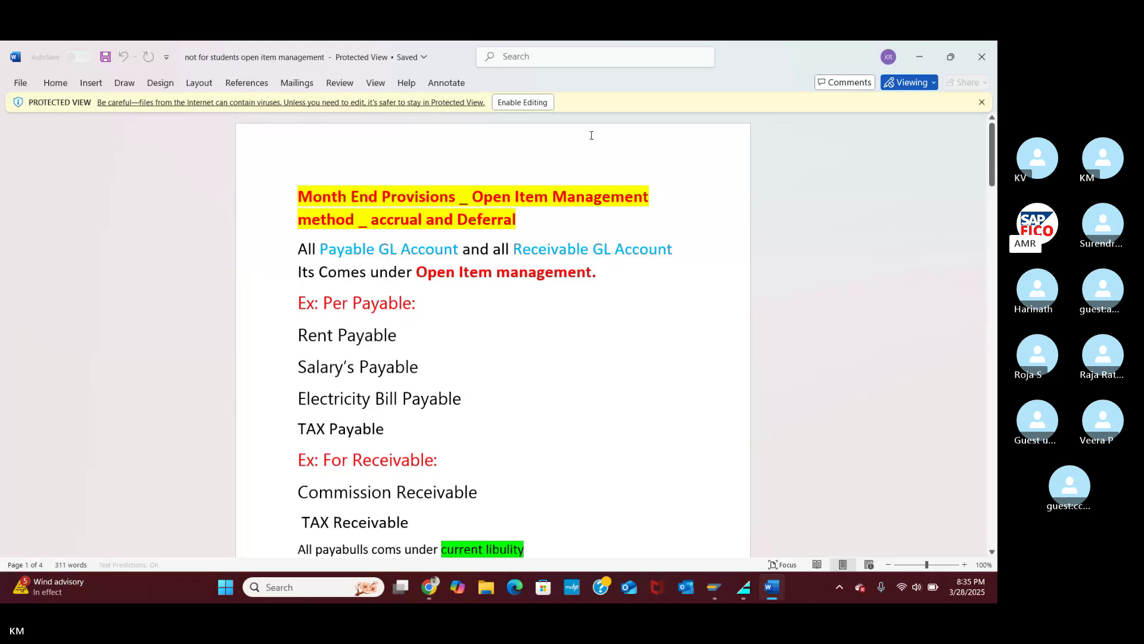
pyautogui.click(528, 104)
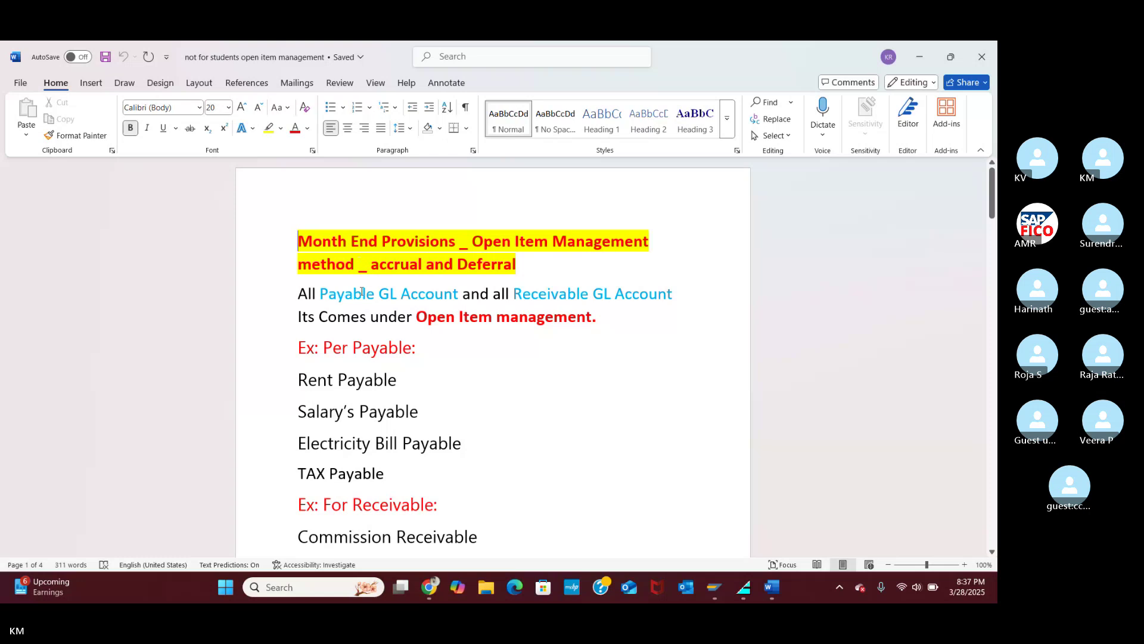
# Step: Read the notes on payable and receivable GL accounts, the open item management definition and when its indicator is needed
pyautogui.scroll(-1, 363, 316)
pyautogui.scroll(-4, 363, 316)
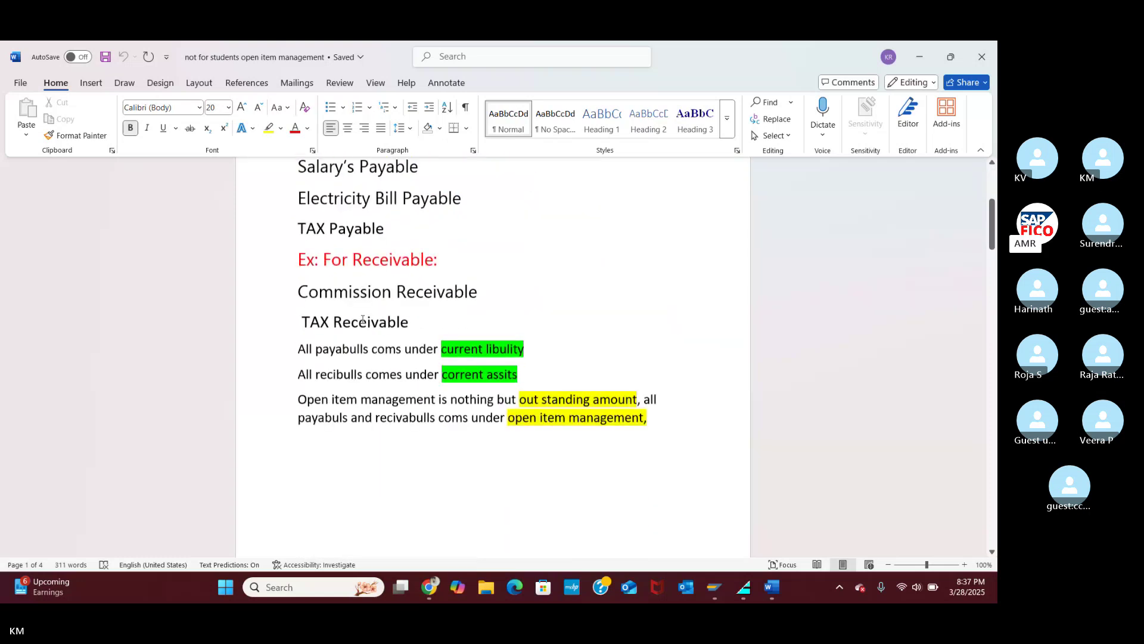
pyautogui.scroll(-1, 363, 319)
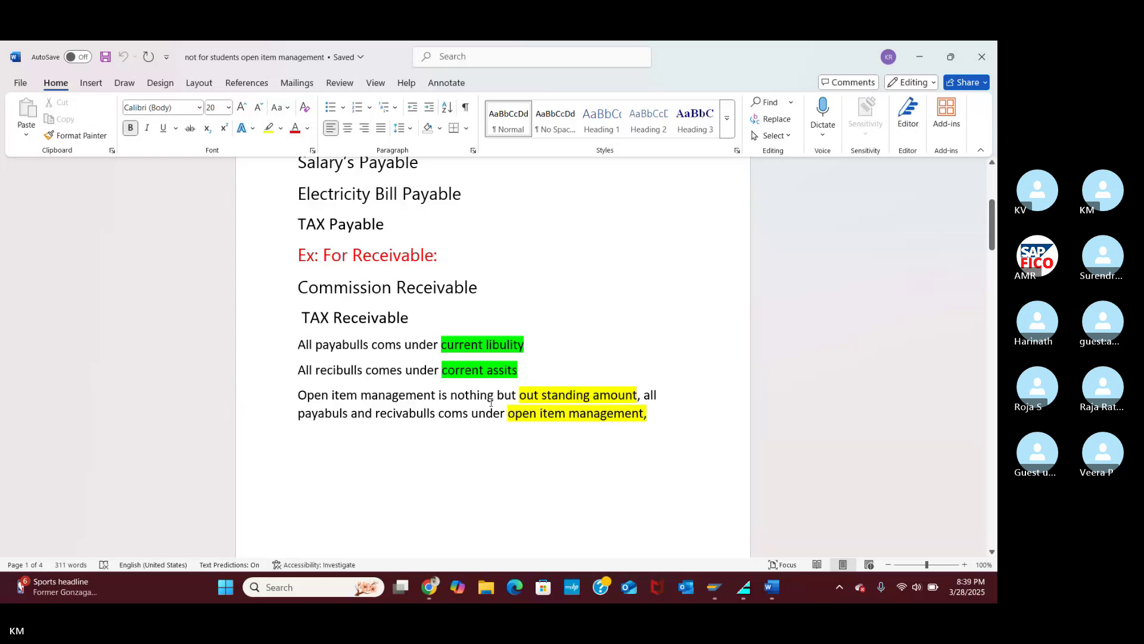
pyautogui.scroll(-3, 490, 409)
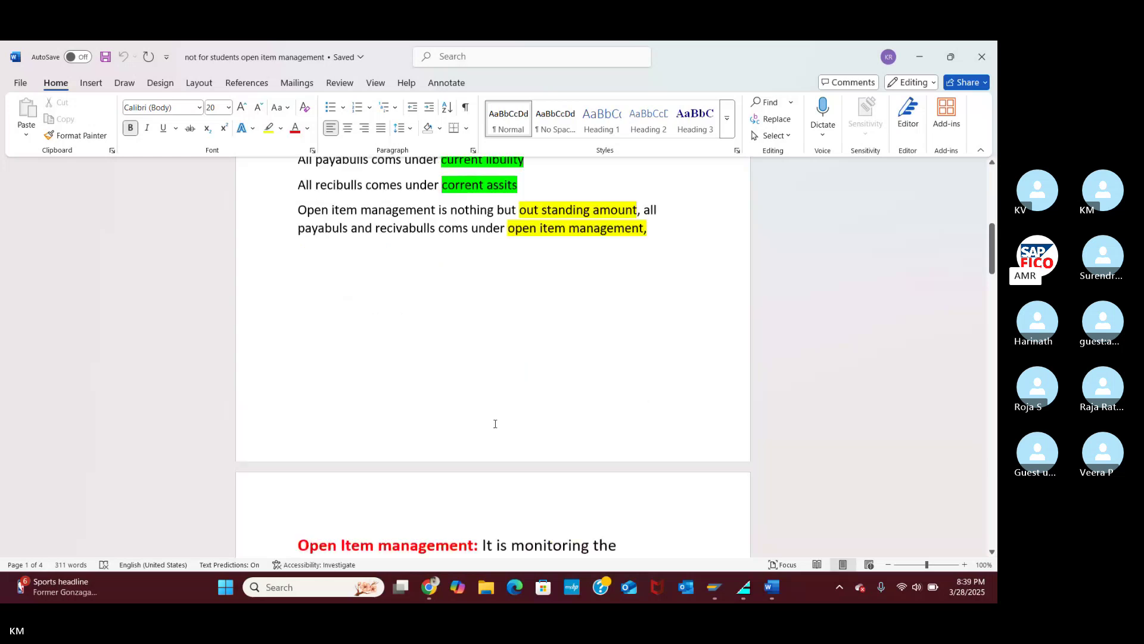
pyautogui.scroll(-2, 495, 424)
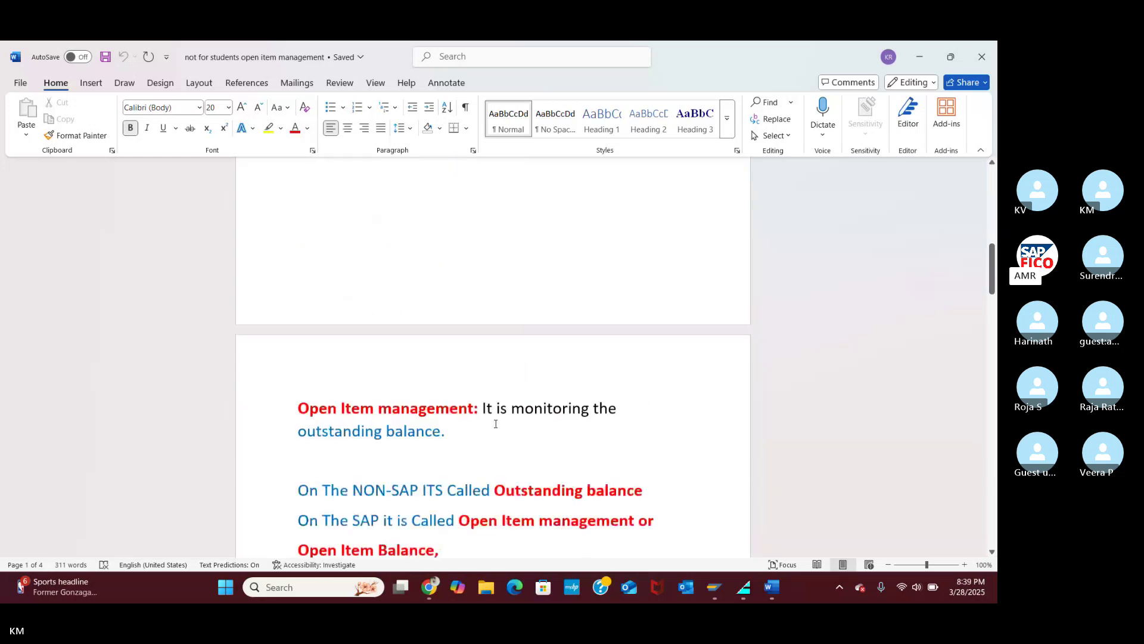
pyautogui.scroll(-2, 495, 423)
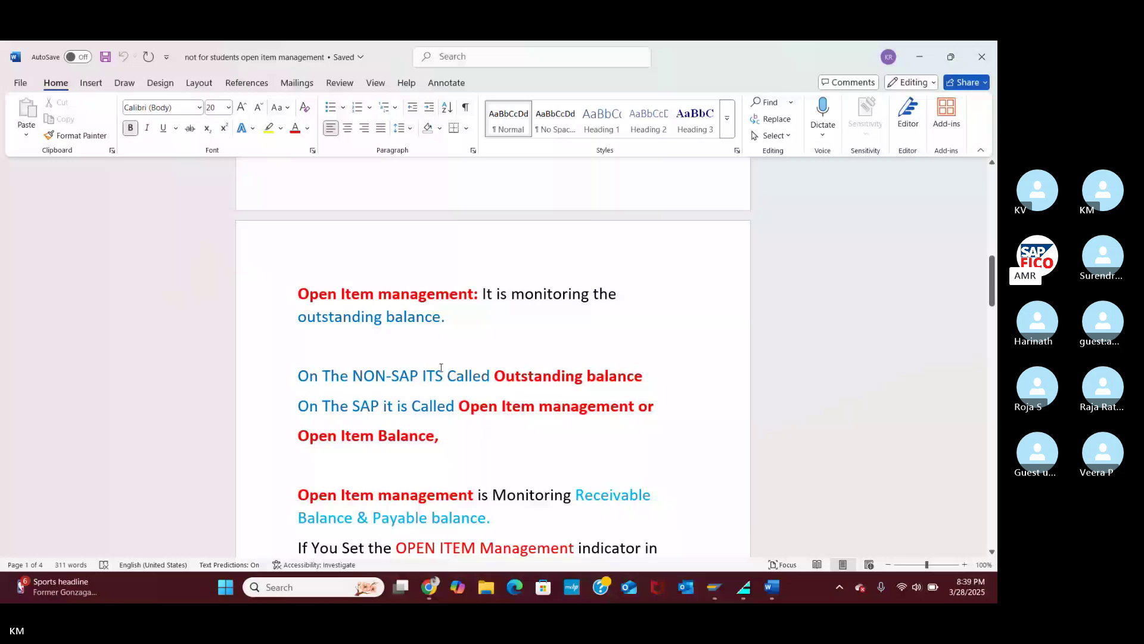
pyautogui.scroll(-1, 483, 356)
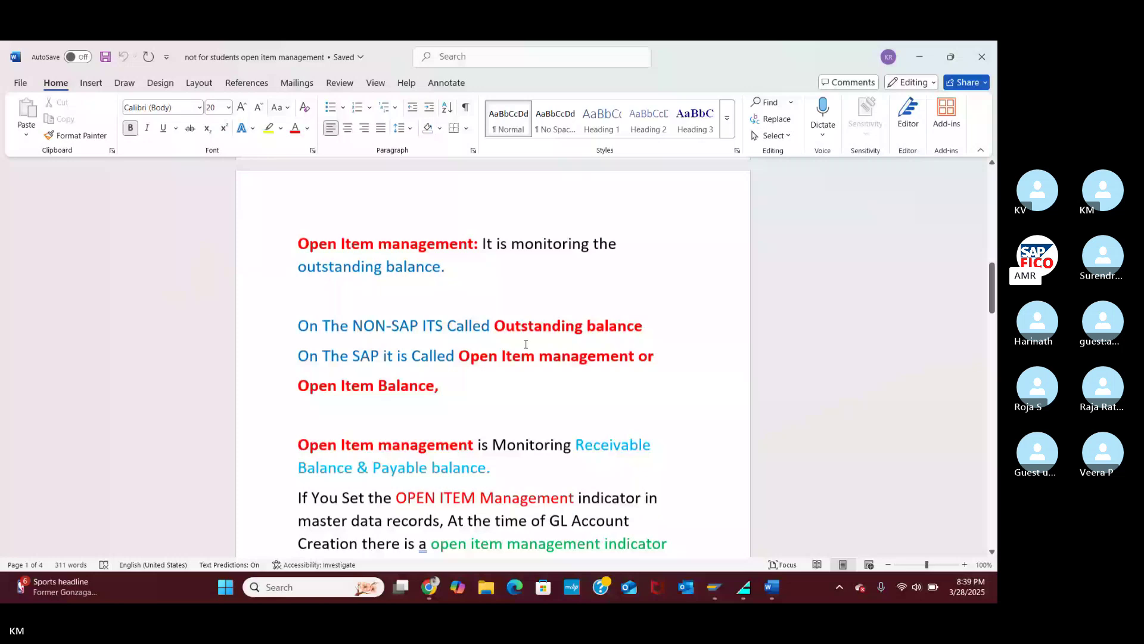
pyautogui.scroll(-1, 525, 344)
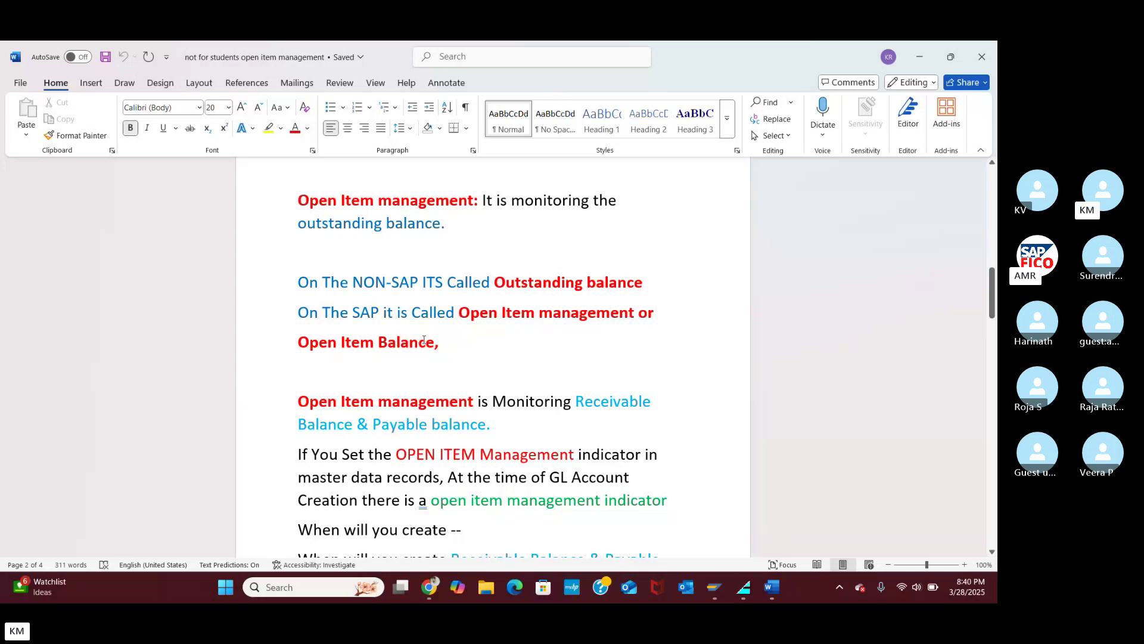
pyautogui.scroll(-2, 314, 358)
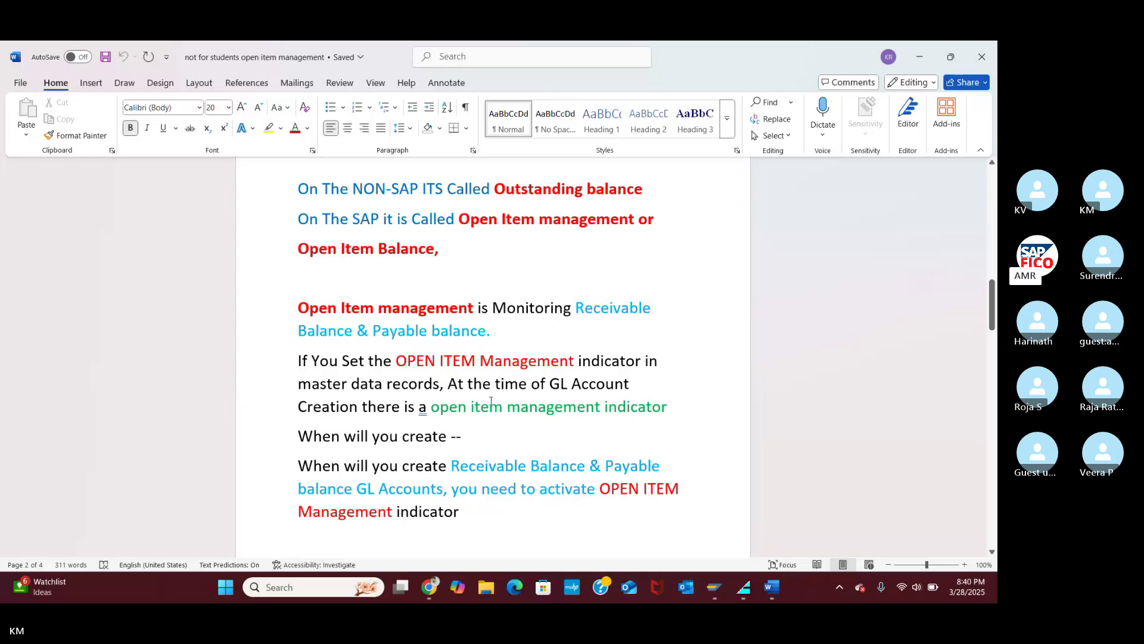
pyautogui.scroll(-1, 490, 401)
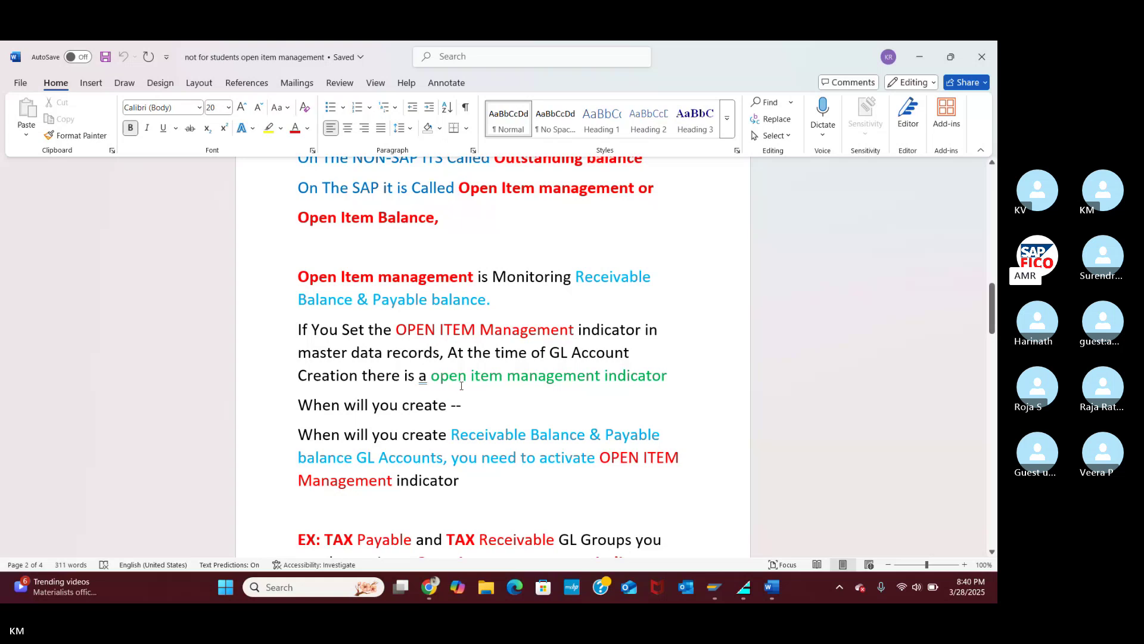
pyautogui.scroll(-1, 461, 386)
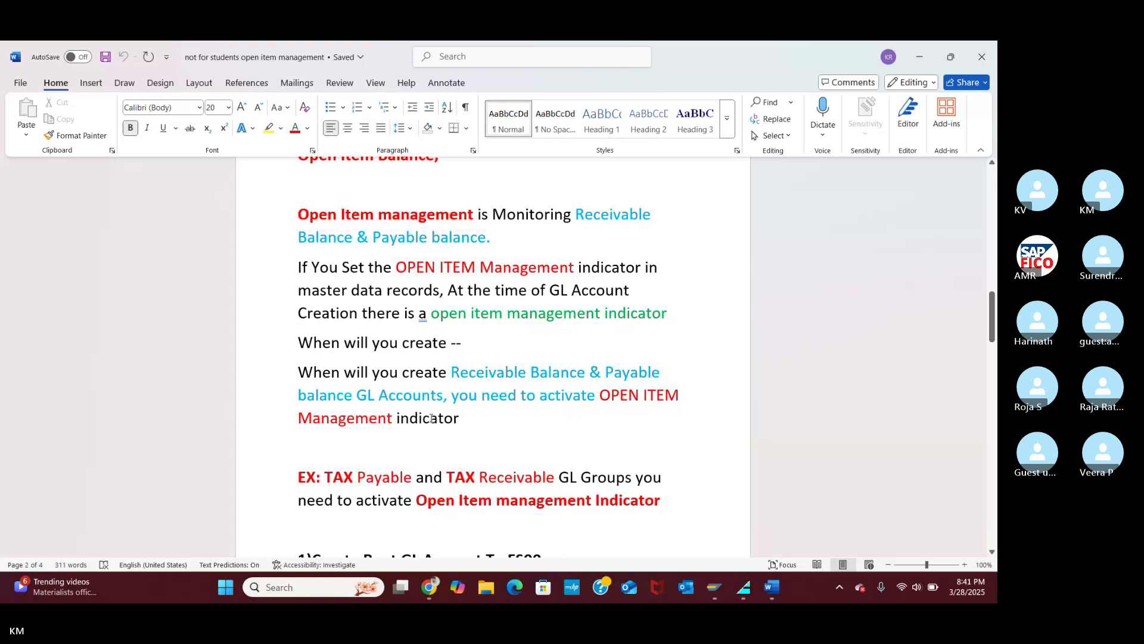
# Step: Look through the list of GL accounts to create with FS00 and the entry posting section of the notes
pyautogui.scroll(-10, 444, 405)
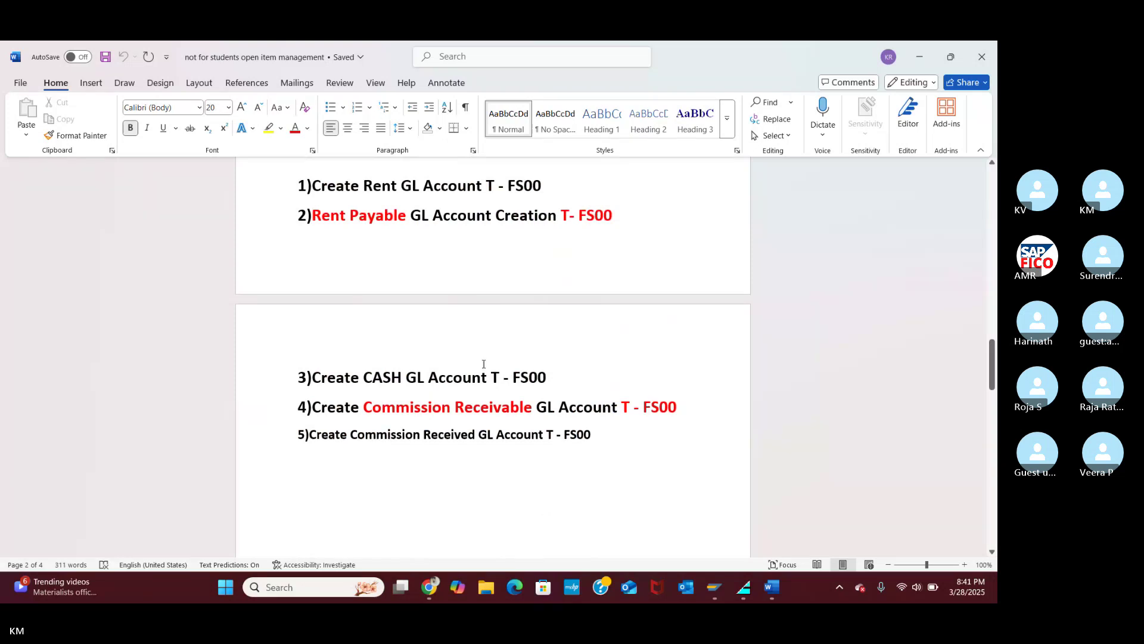
pyautogui.scroll(1, 483, 363)
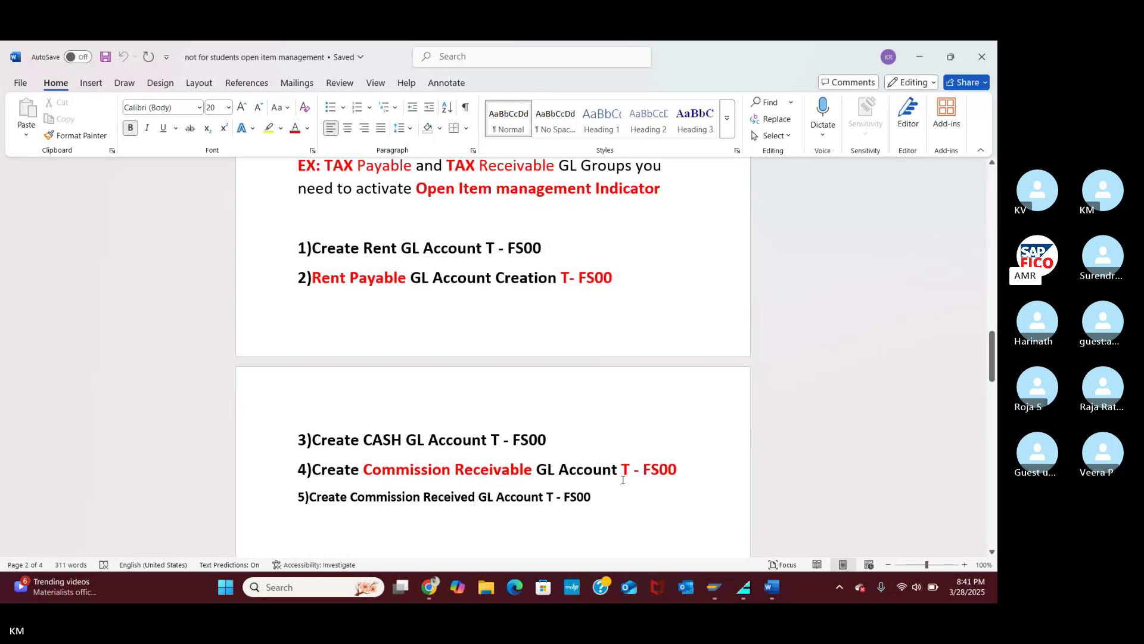
pyautogui.scroll(-5, 586, 414)
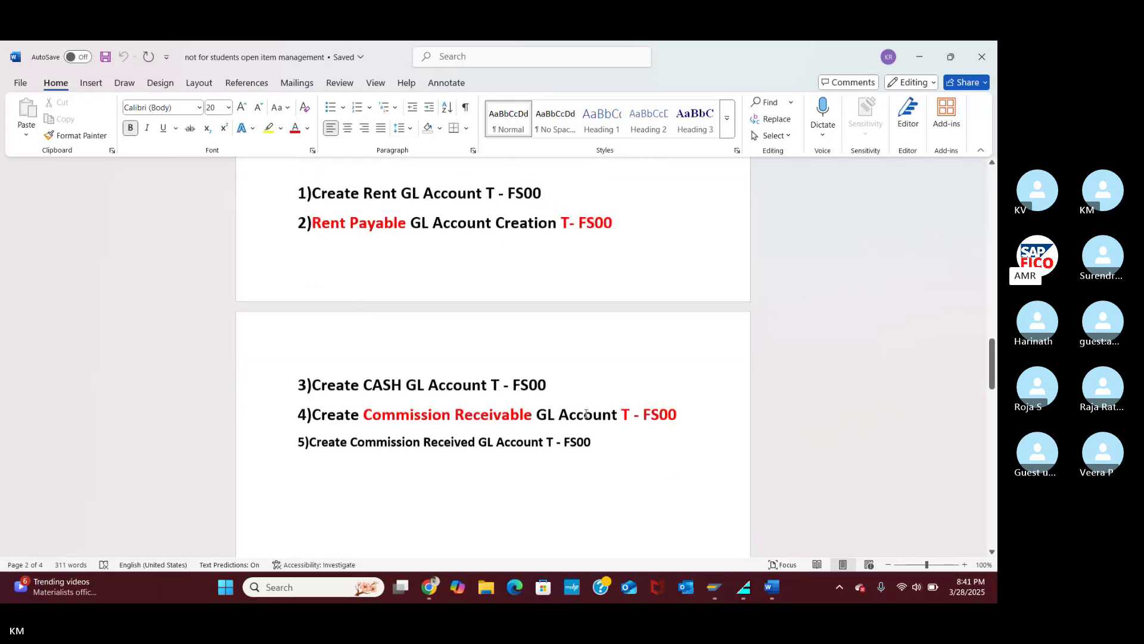
pyautogui.scroll(-3, 586, 419)
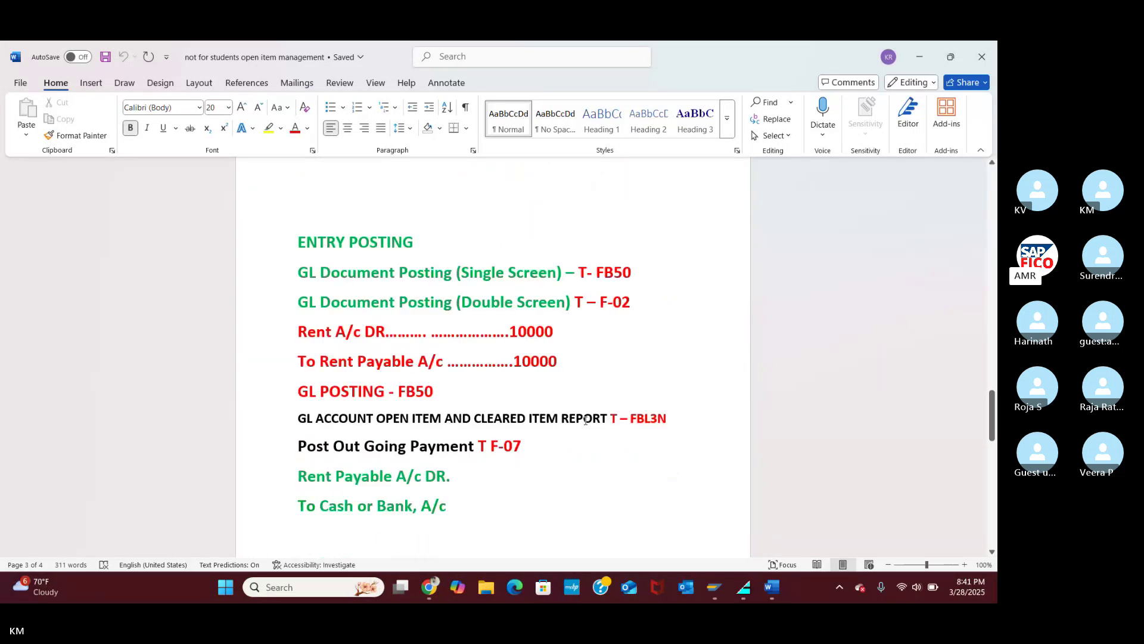
pyautogui.scroll(5, 585, 420)
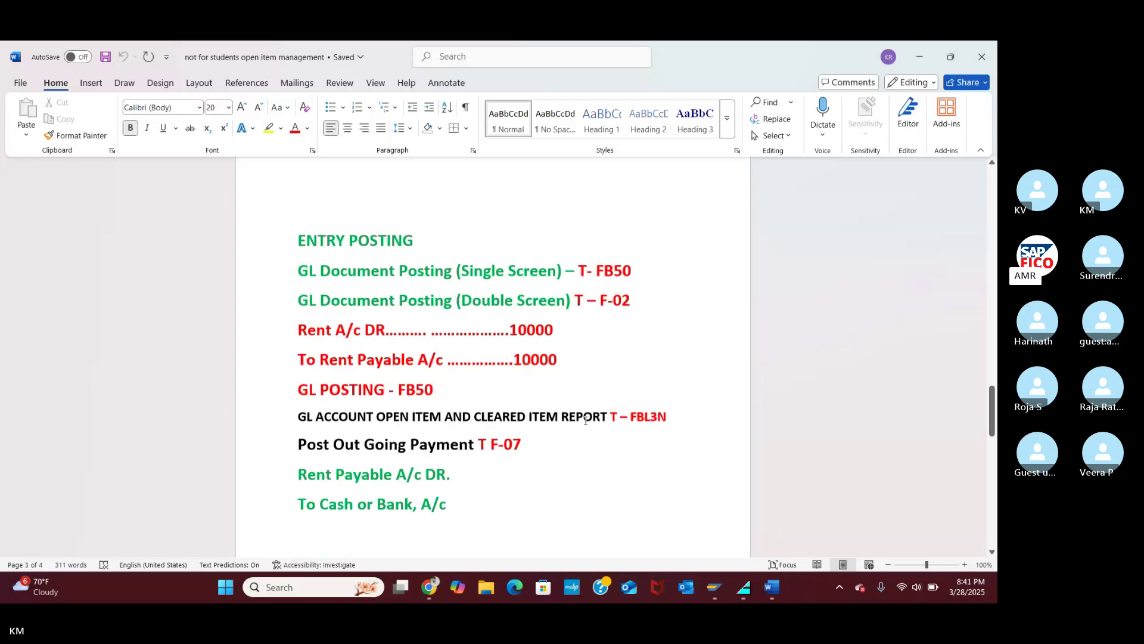
pyautogui.scroll(5, 582, 418)
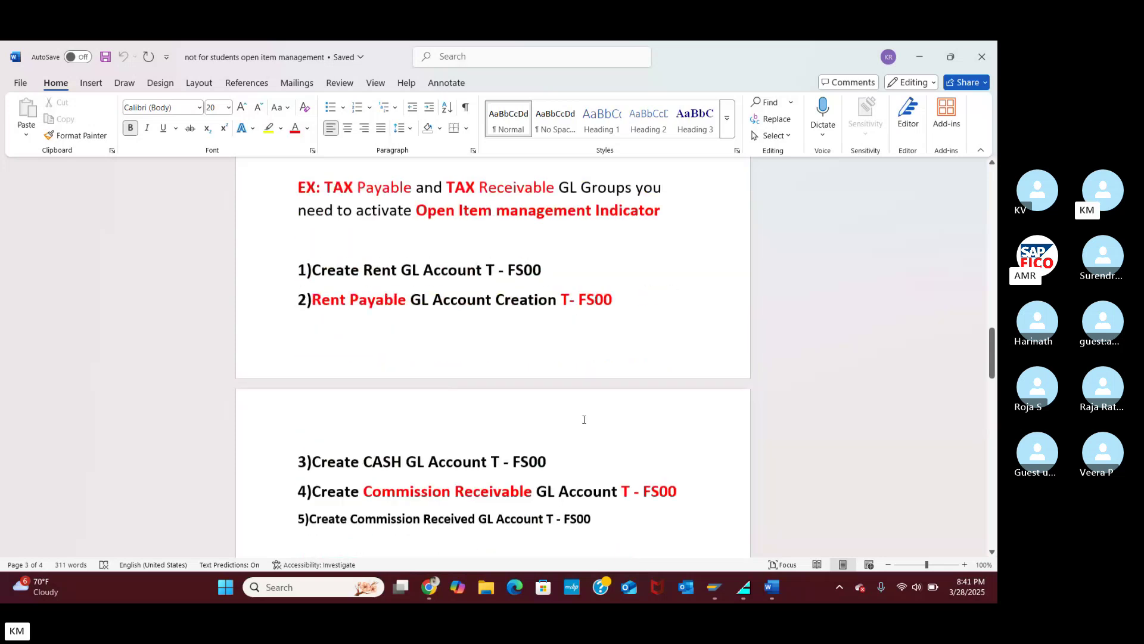
# Step: Switch to the SAP Easy Access window and start transaction FS00 for central G/L account maintenance
pyautogui.click(713, 587)
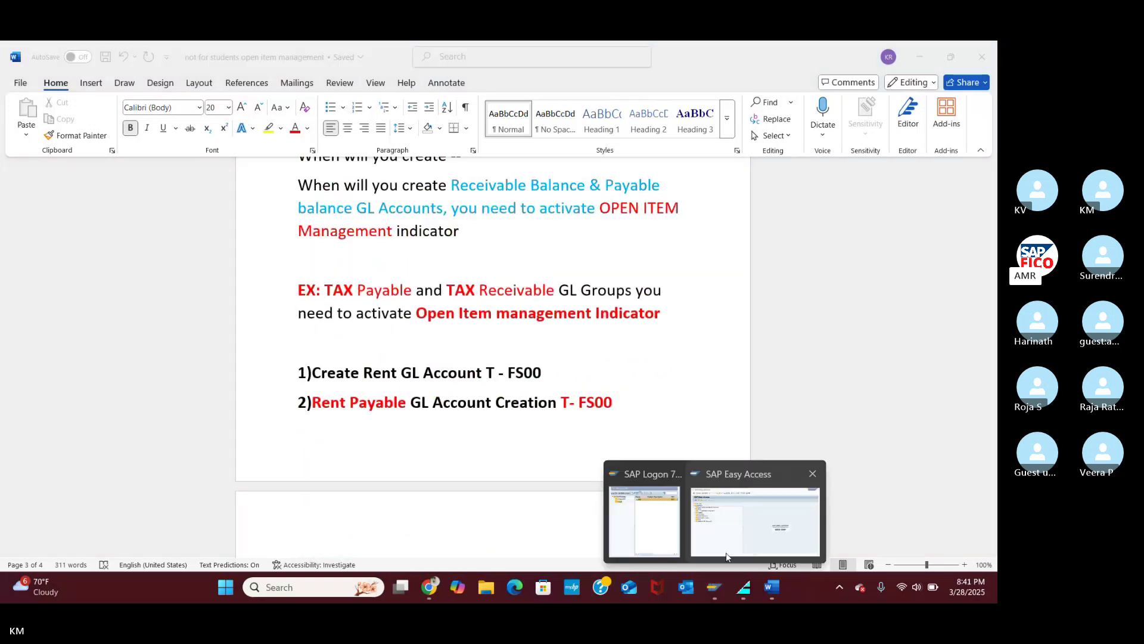
pyautogui.click(726, 556)
pyautogui.click(131, 82)
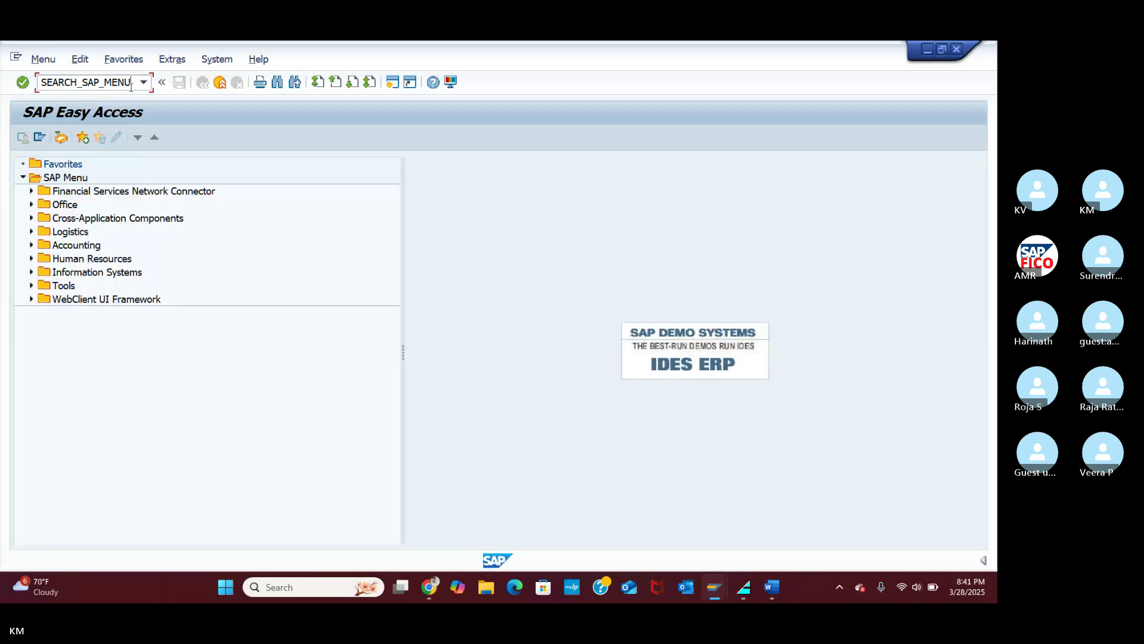
pyautogui.press('BackSpace')
pyautogui.press('BackSpace')
pyautogui.press('BackSpace')
pyautogui.press('BackSpace')
pyautogui.press('BackSpace')
pyautogui.press('BackSpace')
pyautogui.press('BackSpace')
pyautogui.press('BackSpace')
pyautogui.press('BackSpace')
pyautogui.press('BackSpace')
pyautogui.press('BackSpace')
pyautogui.press('BackSpace')
pyautogui.press('BackSpace')
pyautogui.press('BackSpace')
pyautogui.press('BackSpace')
pyautogui.write('FS00')
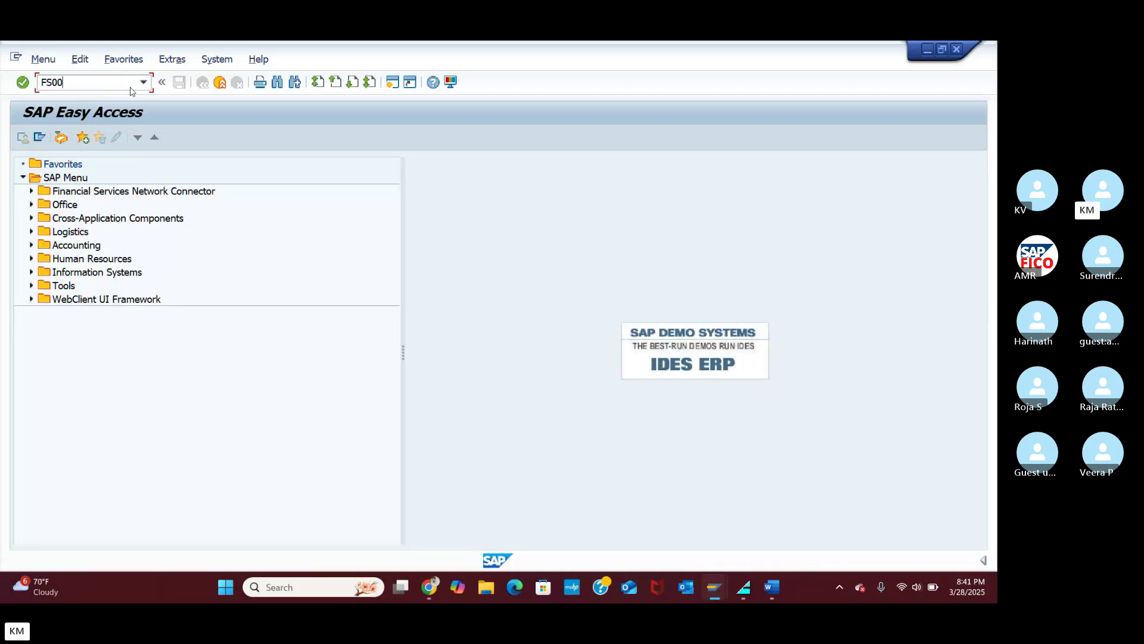
pyautogui.press('Return')
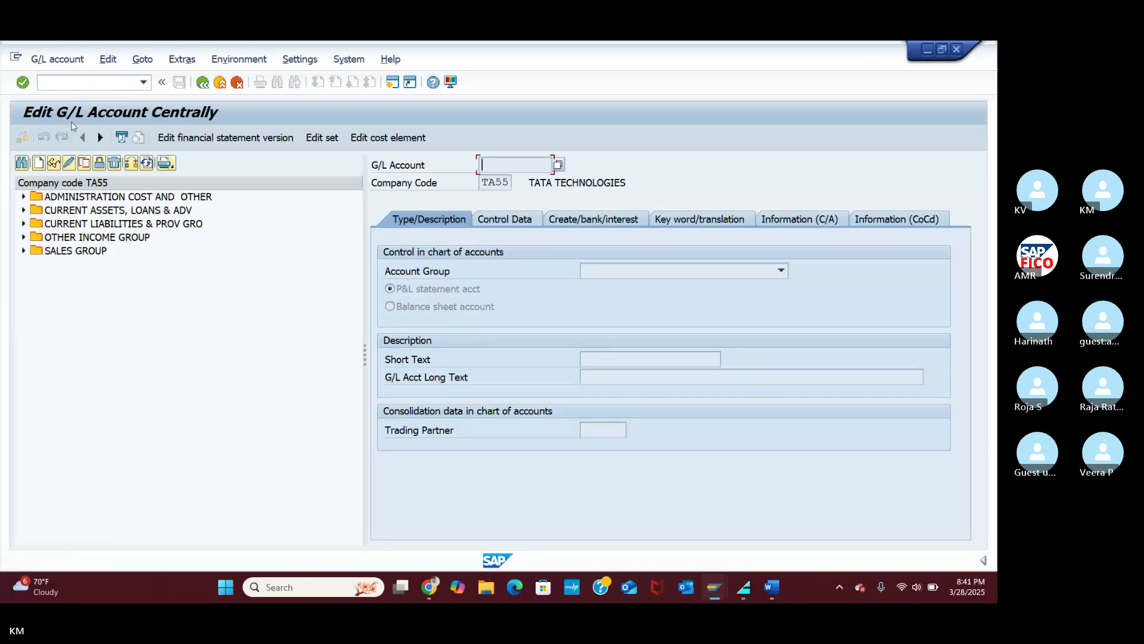
# Step: Open a new SAP session and start transaction OBD4 to show the G/L account groups
pyautogui.click(391, 83)
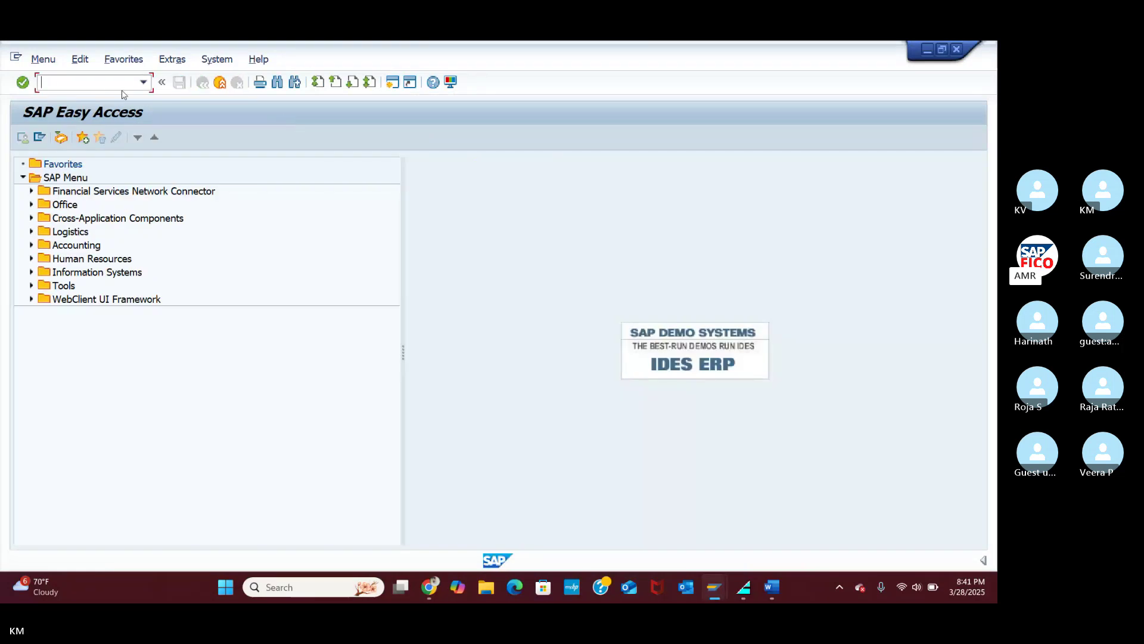
pyautogui.write('OBD4')
pyautogui.press('Return')
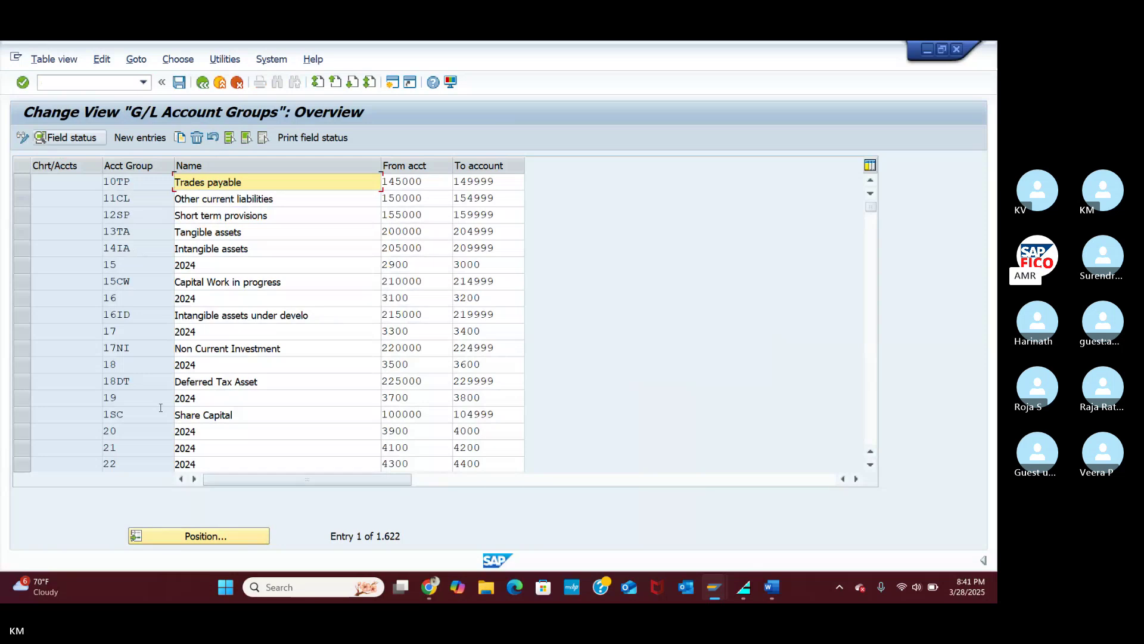
# Step: Position the G/L account groups table at the entries for chart of accounts TACO
pyautogui.click(215, 538)
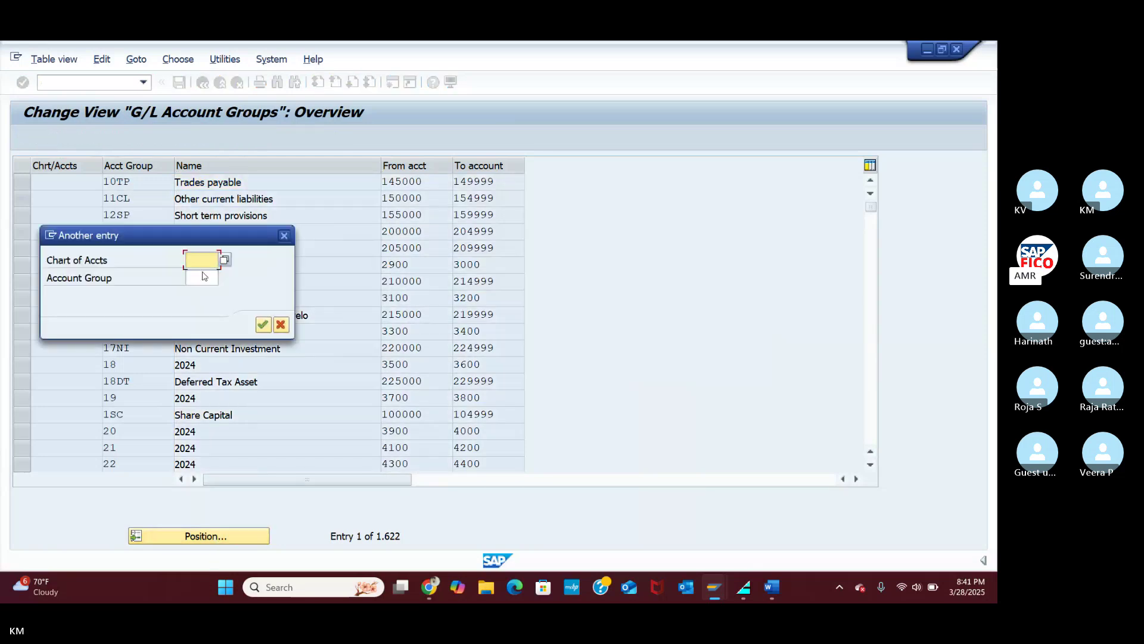
pyautogui.write('TA')
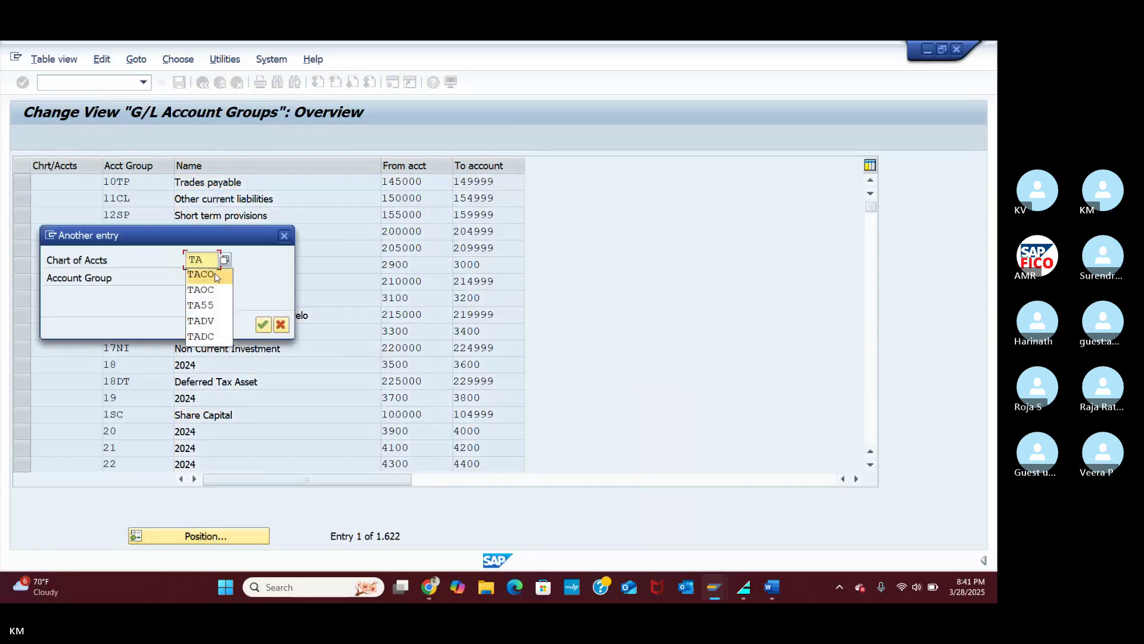
pyautogui.click(201, 274)
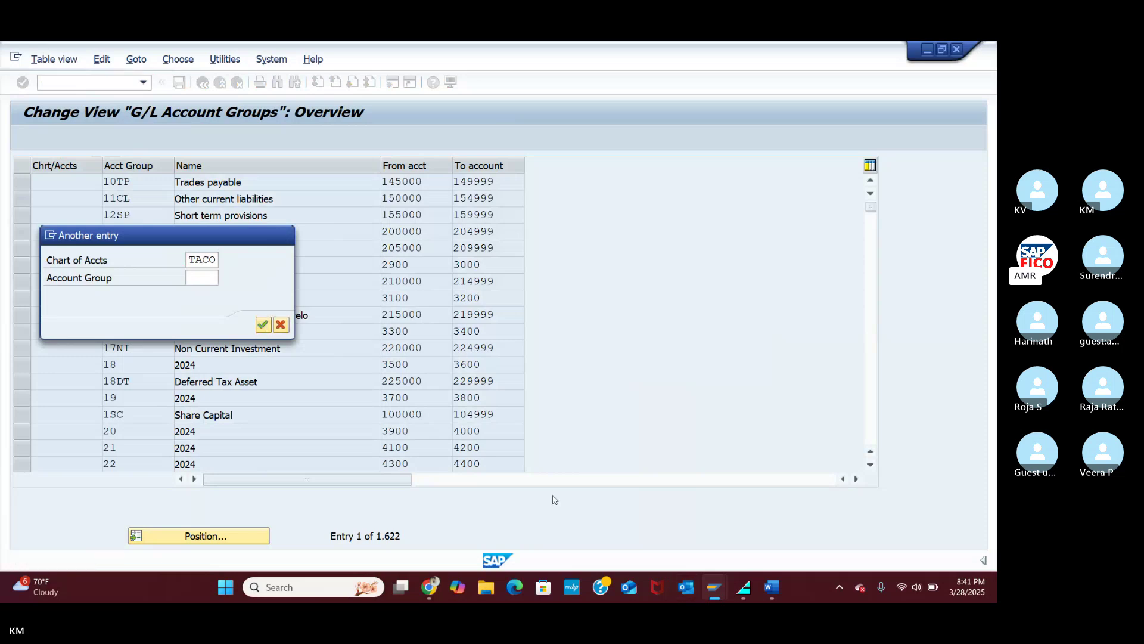
pyautogui.press('Return')
# Step: Switch to the FS00 window and review the existing accounts under the administration cost, current assets and current liabilities groups
pyautogui.moveTo(714, 587)
pyautogui.click(718, 513)
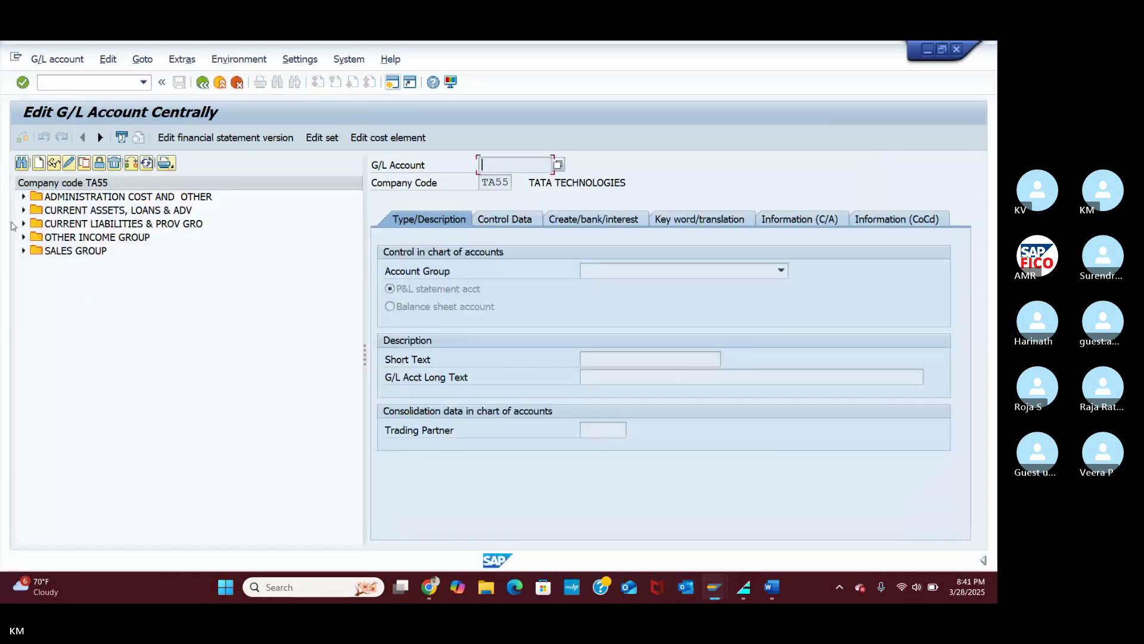
pyautogui.click(23, 210)
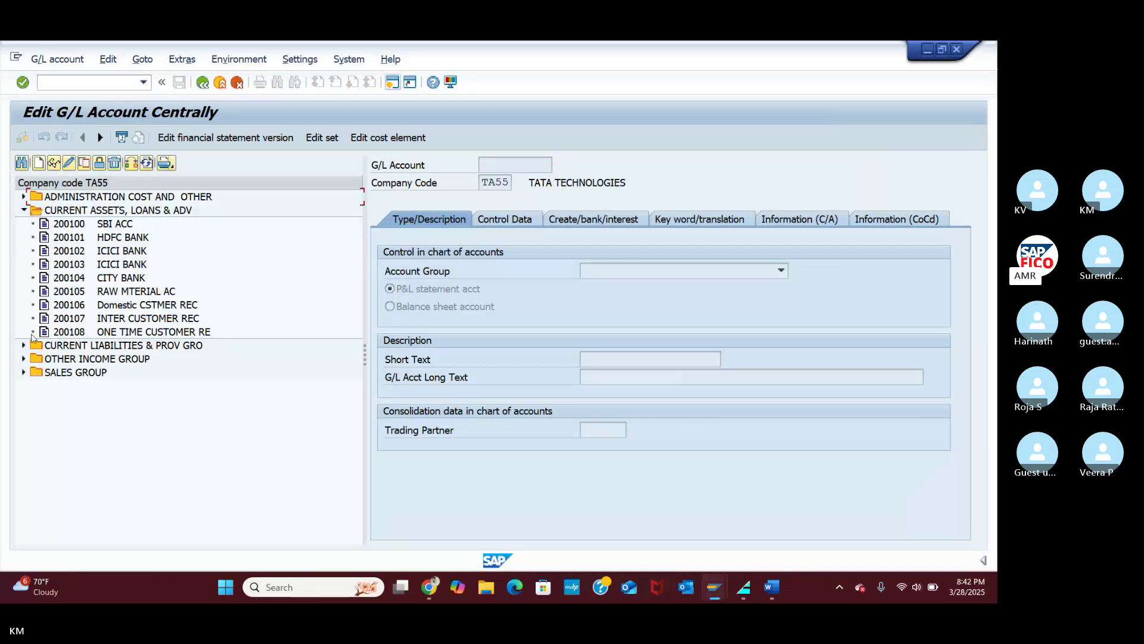
pyautogui.click(23, 345)
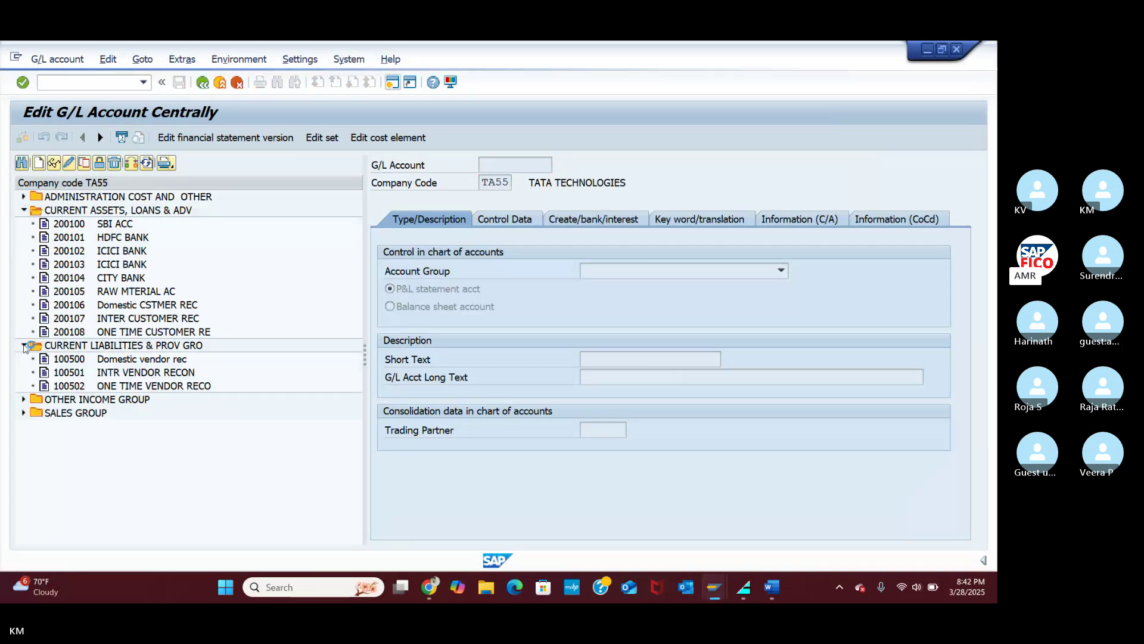
pyautogui.click(23, 197)
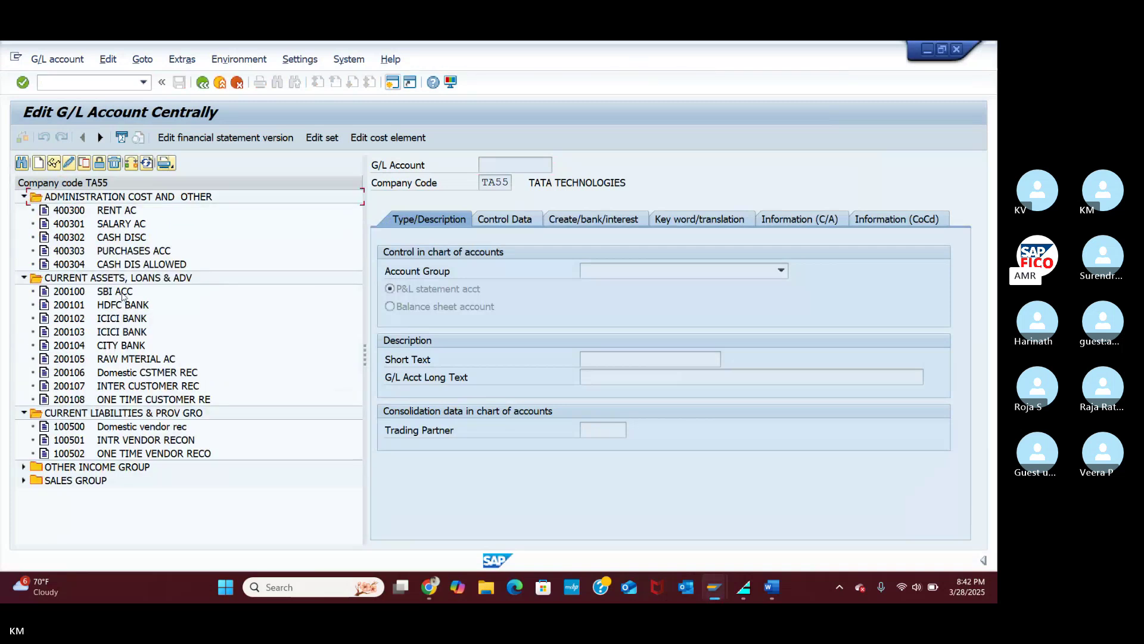
pyautogui.click(24, 278)
pyautogui.click(24, 292)
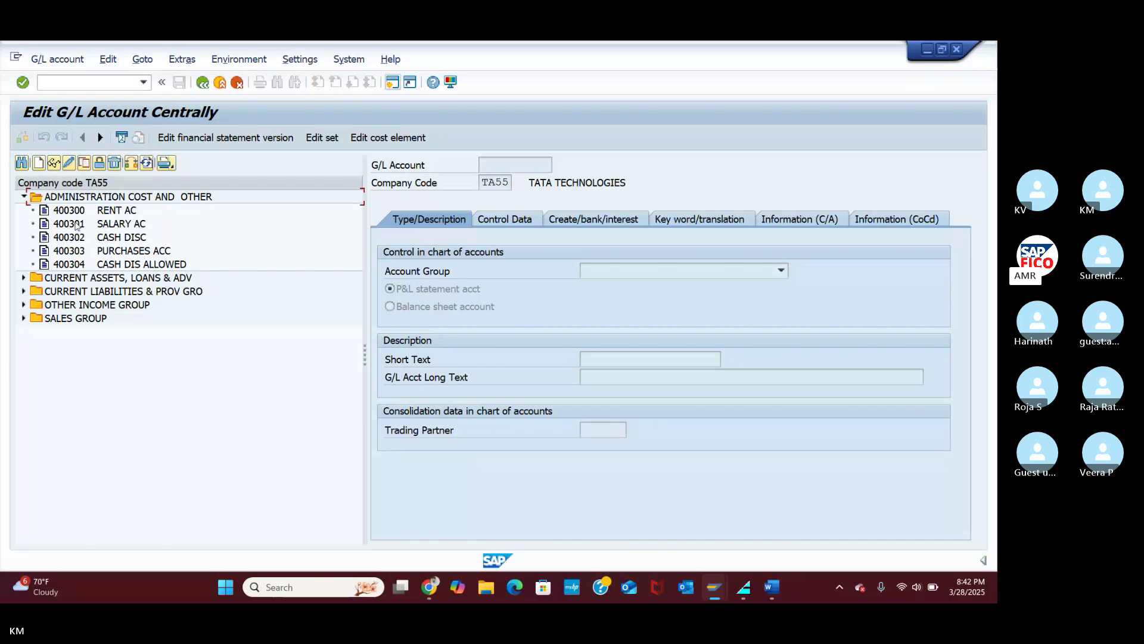
pyautogui.click(23, 277)
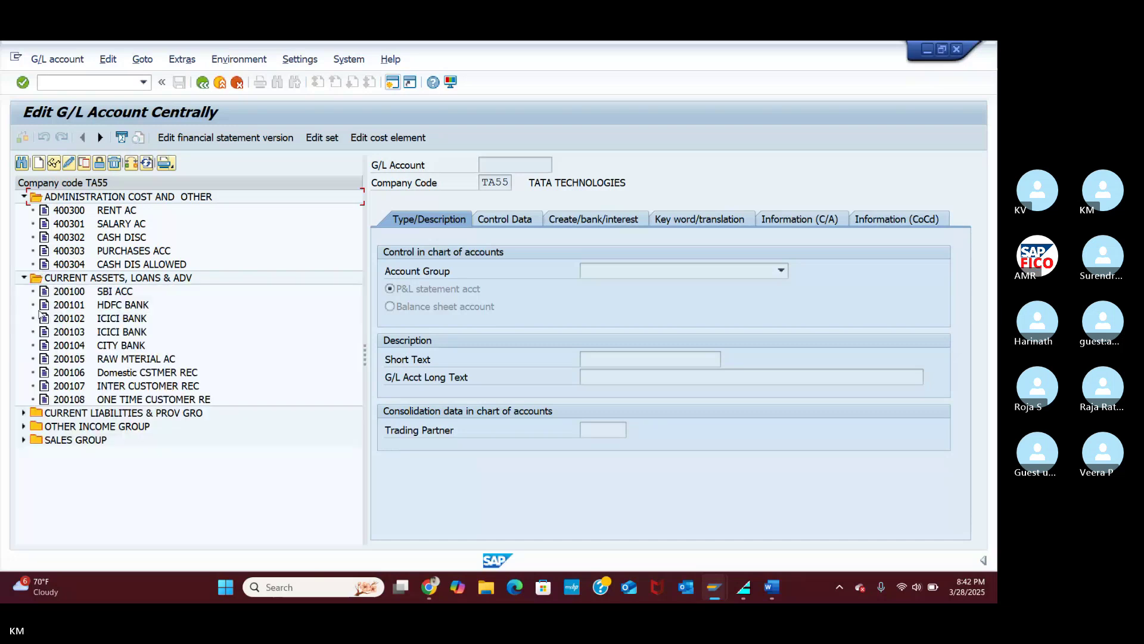
pyautogui.click(24, 277)
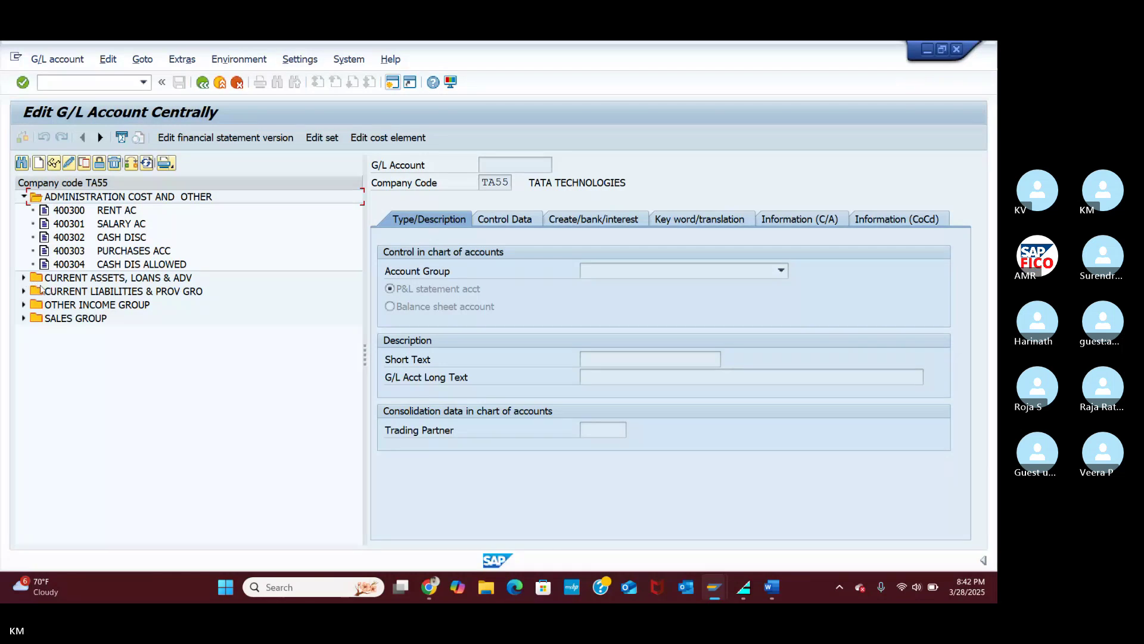
pyautogui.click(24, 291)
pyautogui.click(24, 277)
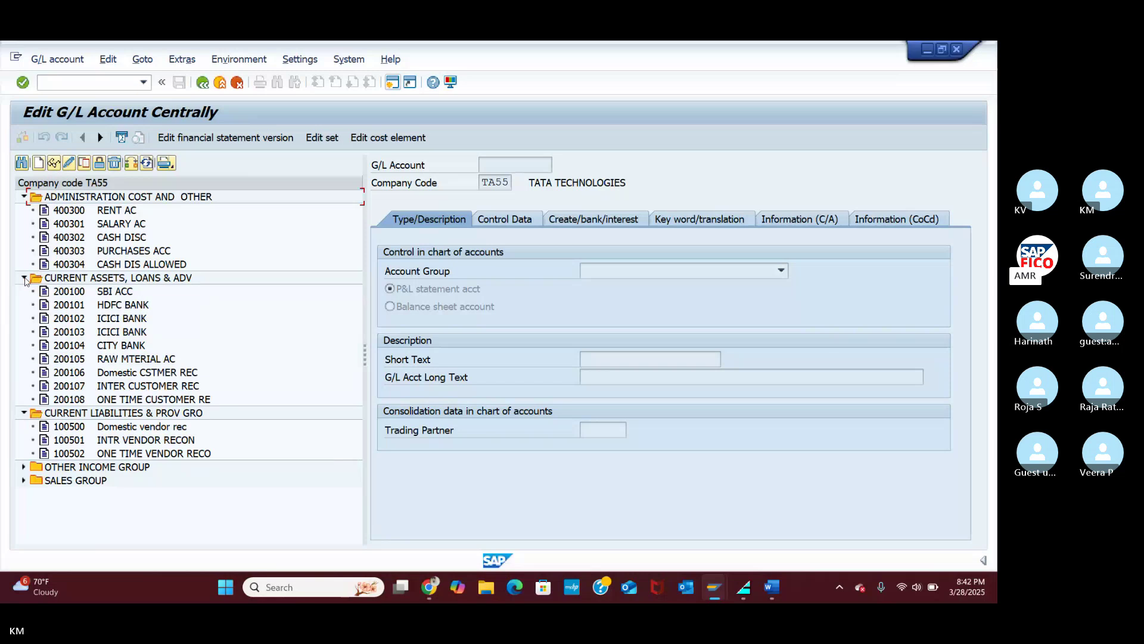
# Step: Start creating G/L account 100503 in company code TA55
pyautogui.click(38, 163)
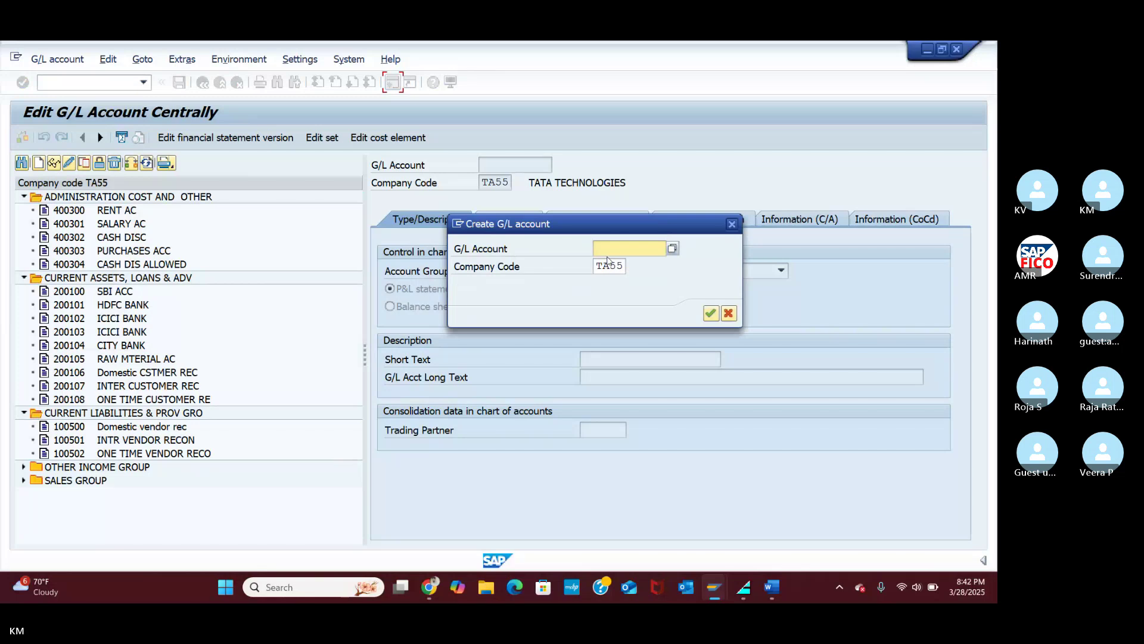
pyautogui.write('1')
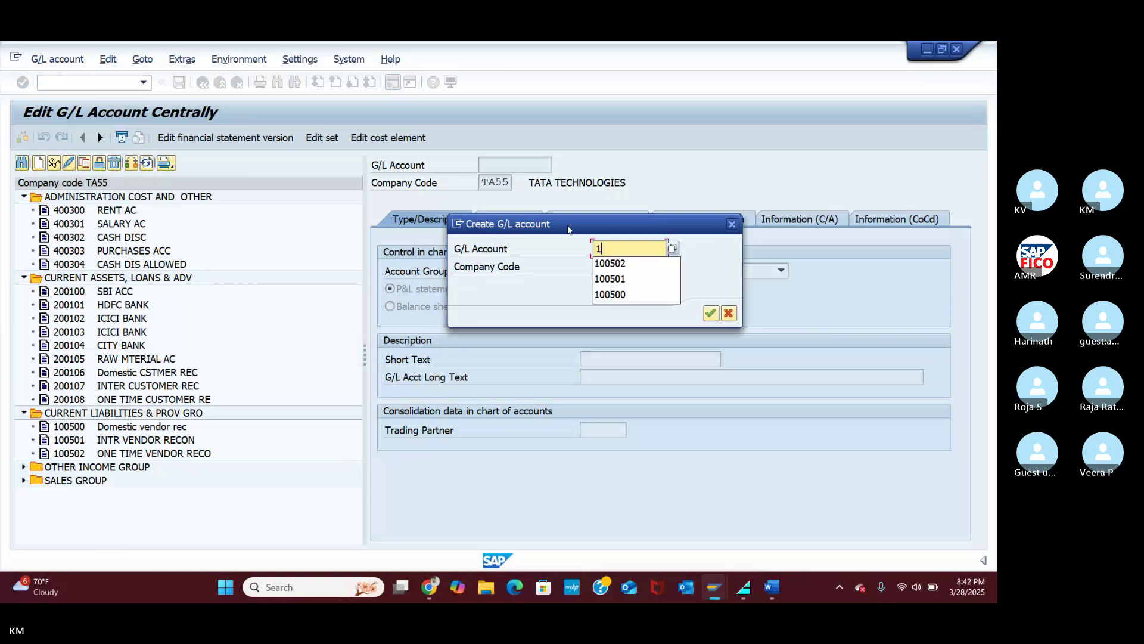
pyautogui.write('00503')
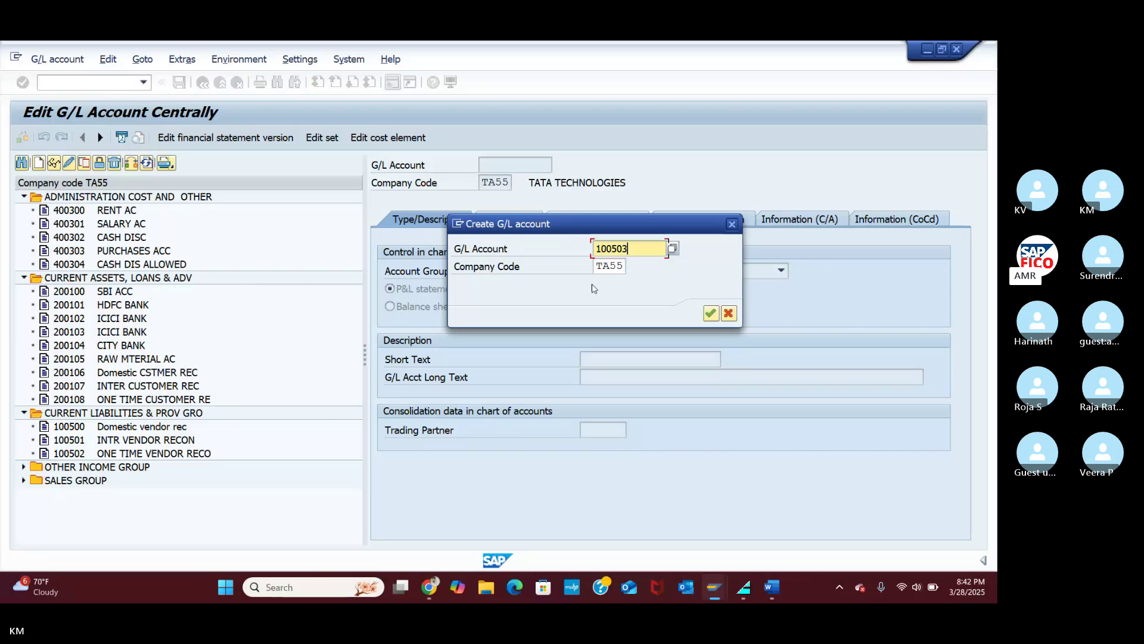
pyautogui.click(712, 314)
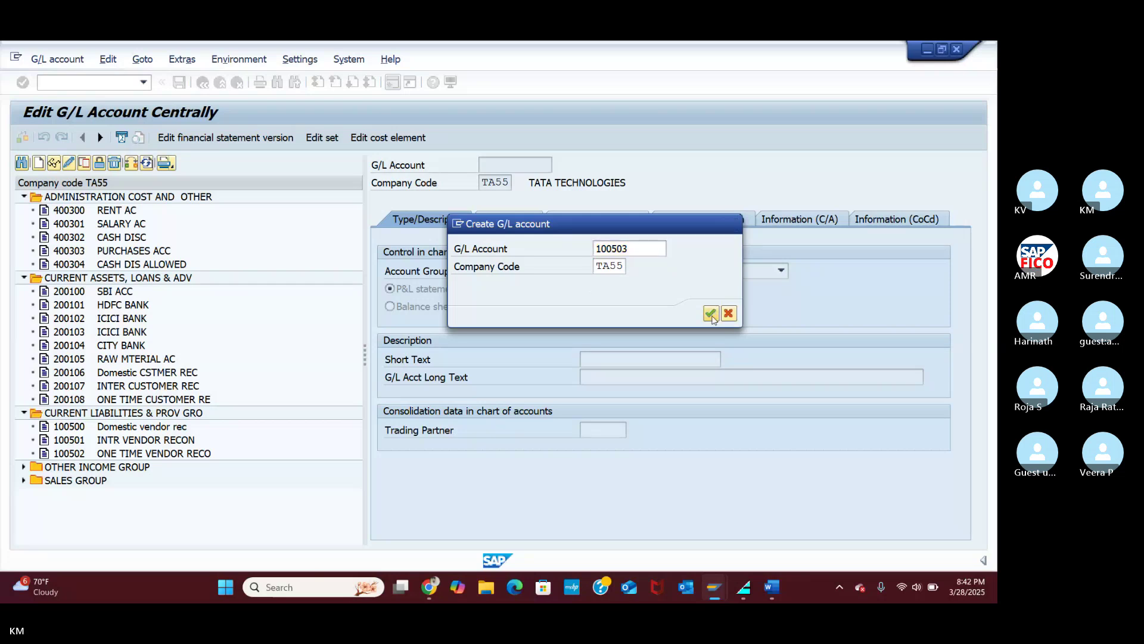
# Step: Assign the new account to group CLPG CURRENT LIABILITIES & PROV GRO and make it a balance sheet account
pyautogui.click(646, 271)
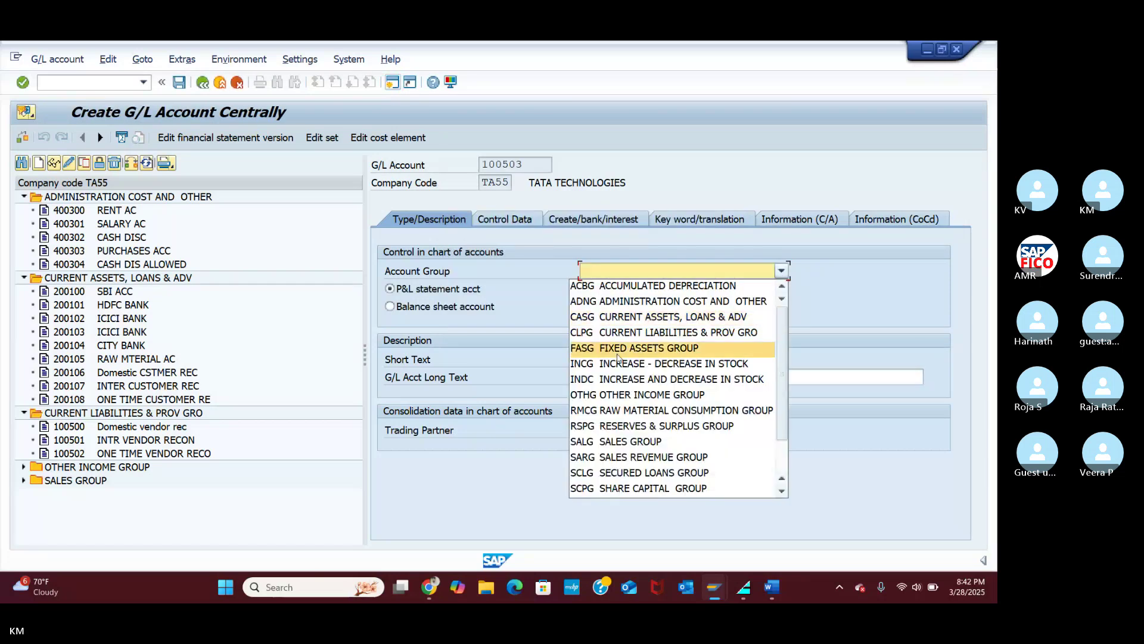
pyautogui.scroll(-1, 631, 333)
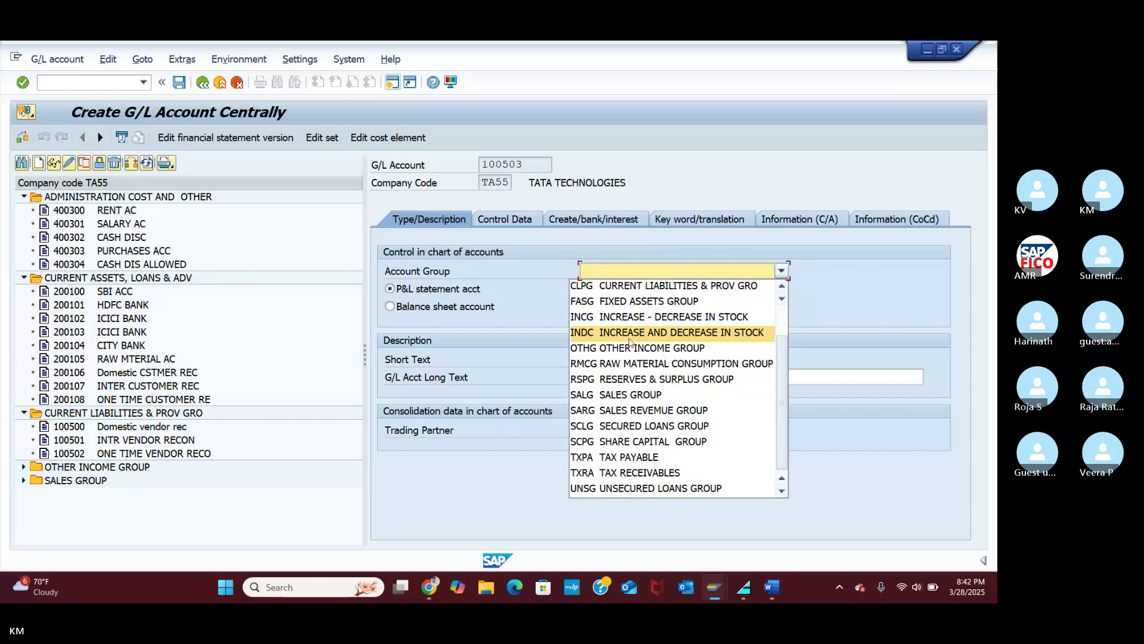
pyautogui.scroll(1, 630, 343)
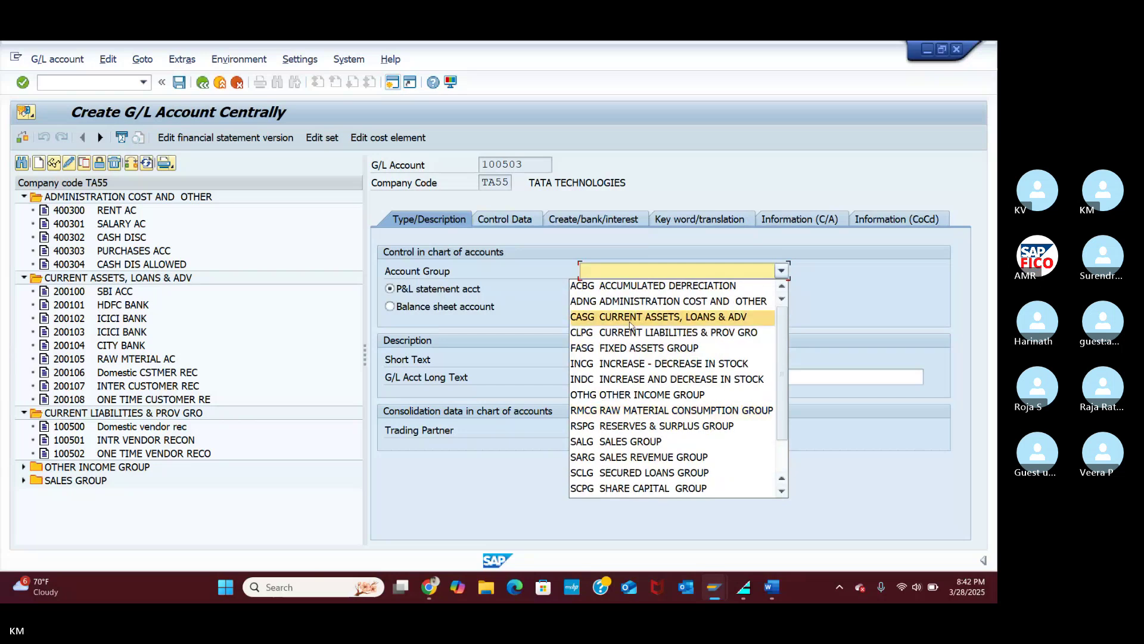
pyautogui.click(632, 332)
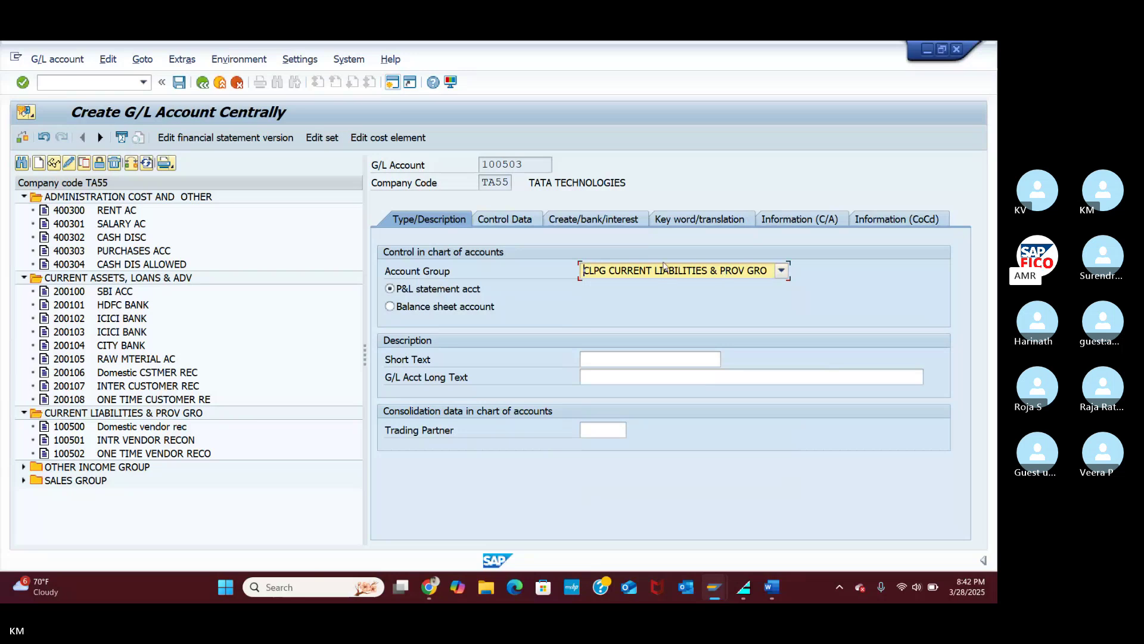
pyautogui.click(390, 306)
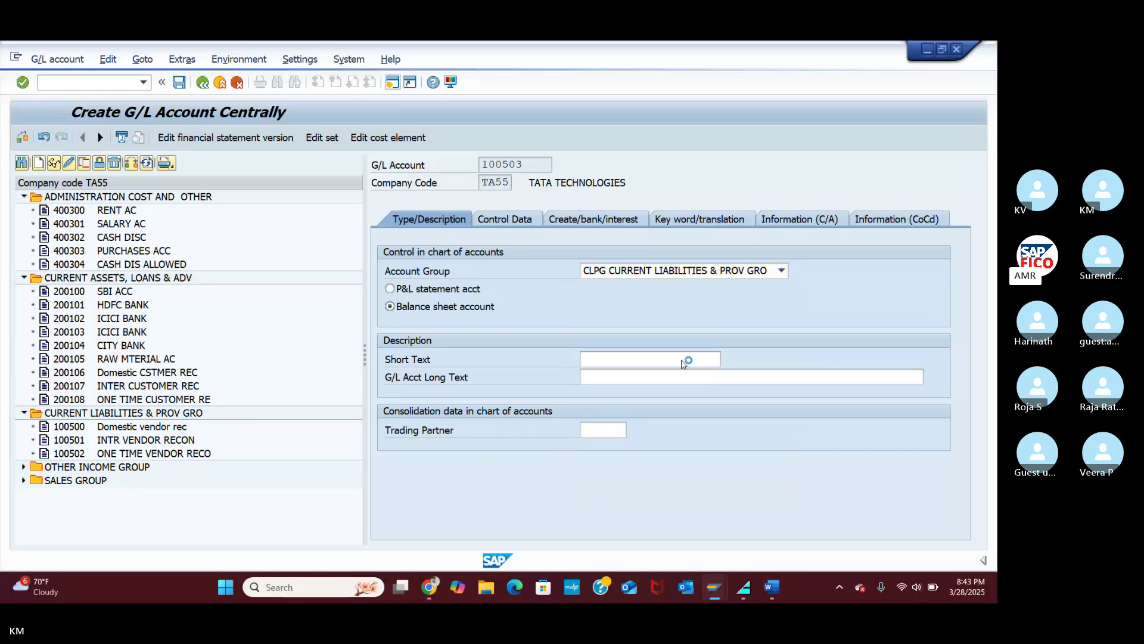
# Step: Enter RENT PAYABLE as both the short text and the long text of the account
pyautogui.click(682, 360)
pyautogui.write('RENT P')
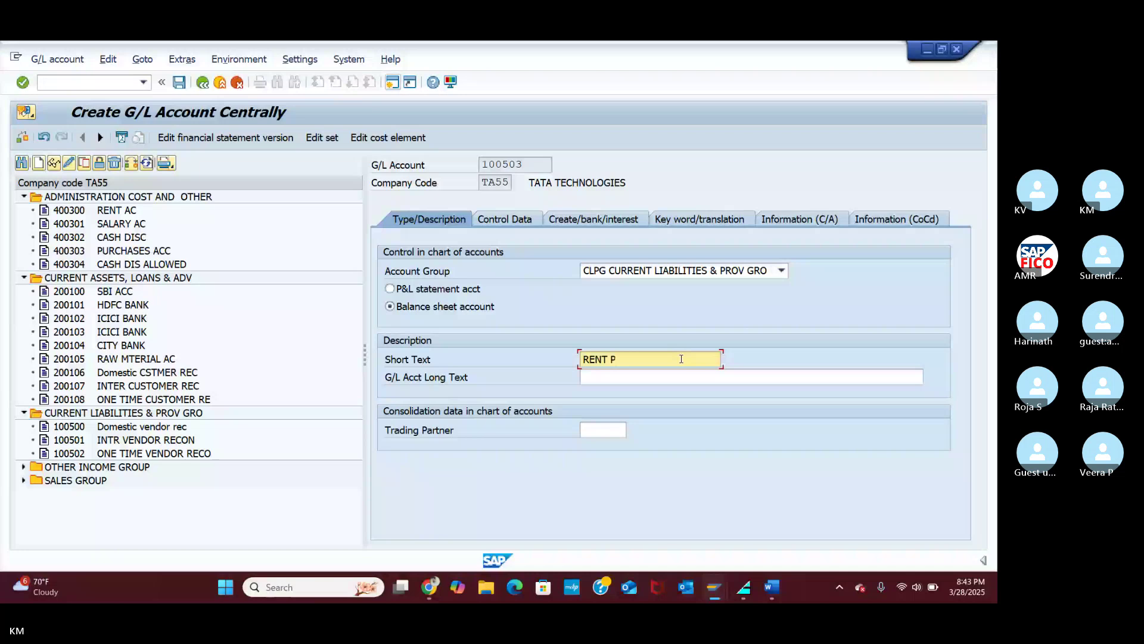
pyautogui.write('SY')
pyautogui.press('BackSpace')
pyautogui.press('BackSpace')
pyautogui.write('AYABLE')
pyautogui.click(608, 379)
pyautogui.write('RE')
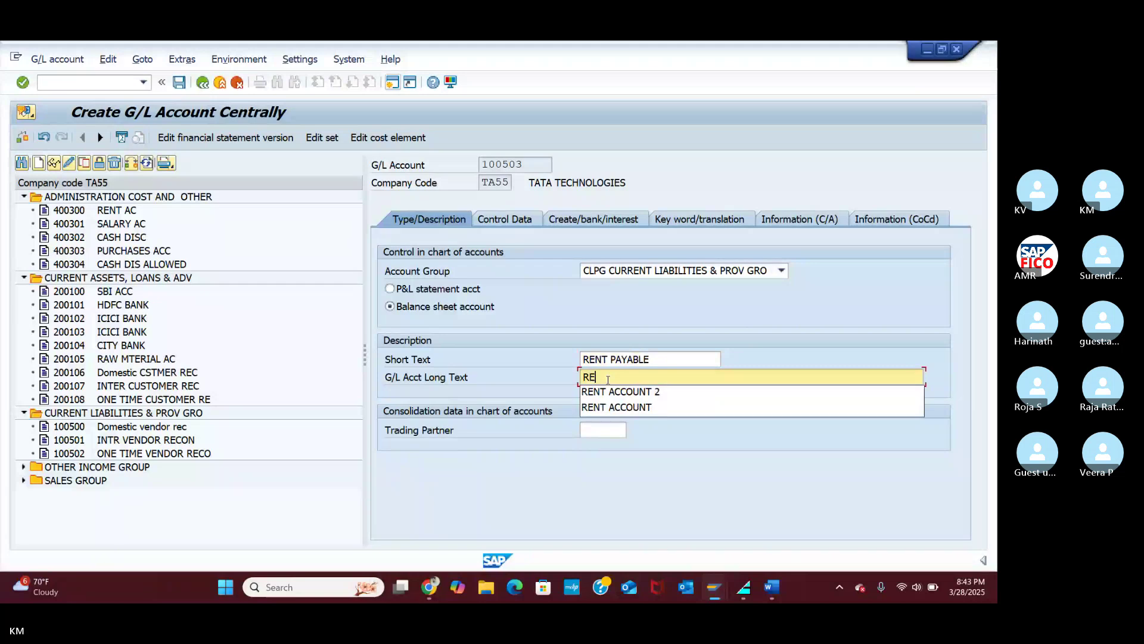
pyautogui.write('NT PAYA')
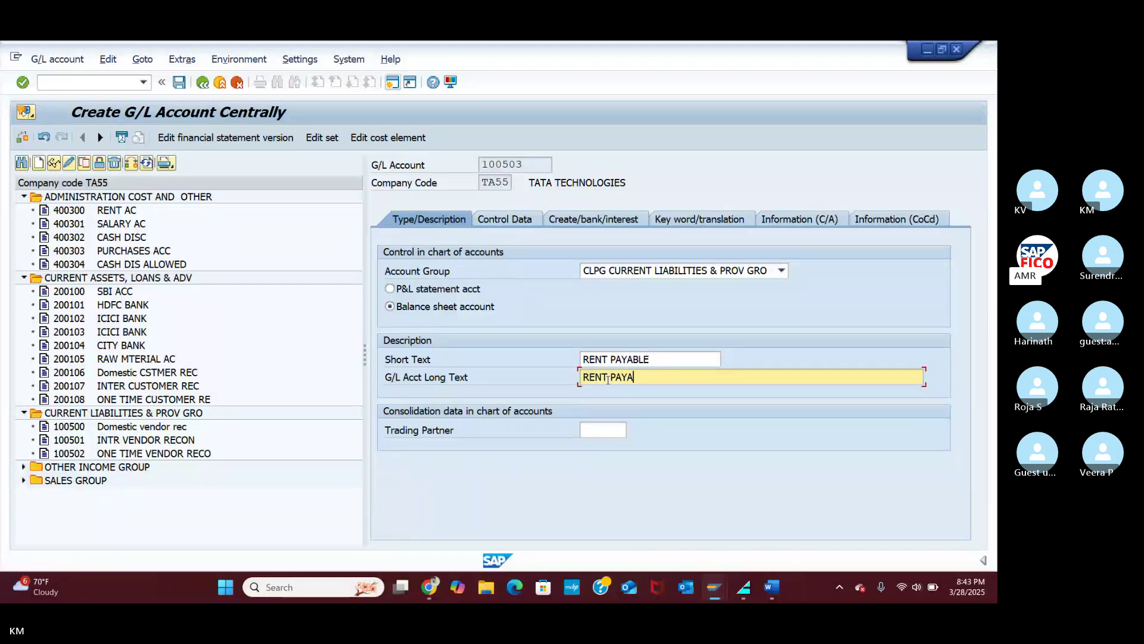
pyautogui.write('BLE')
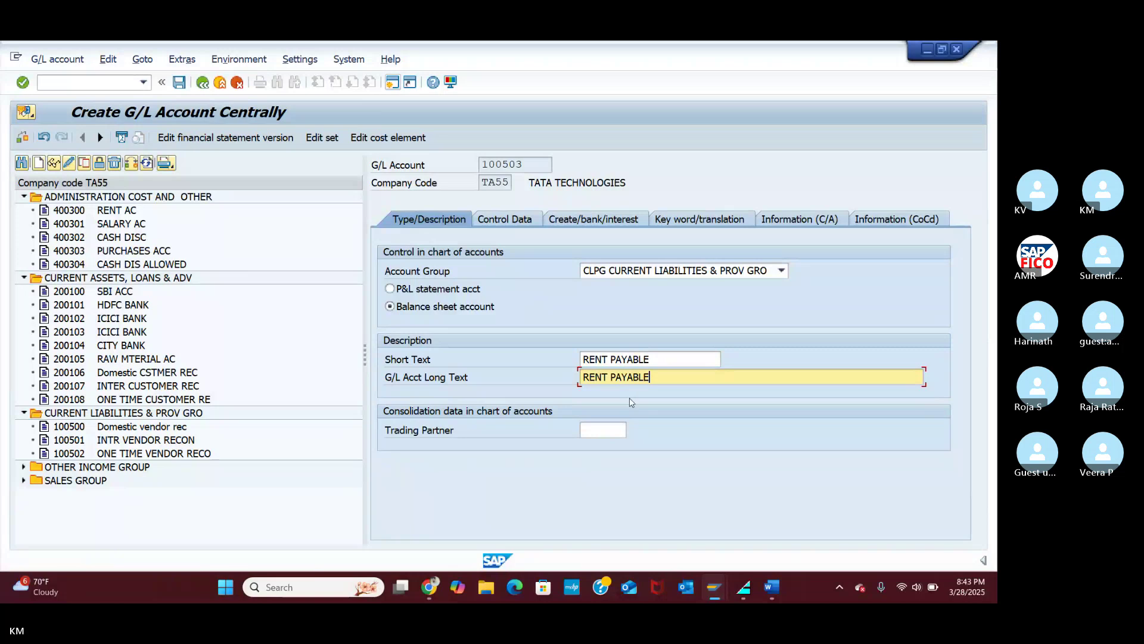
# Step: In the account's control data, enable Only balances in local crcy, Open Item Management and Line item display, with sort key 001
pyautogui.click(505, 219)
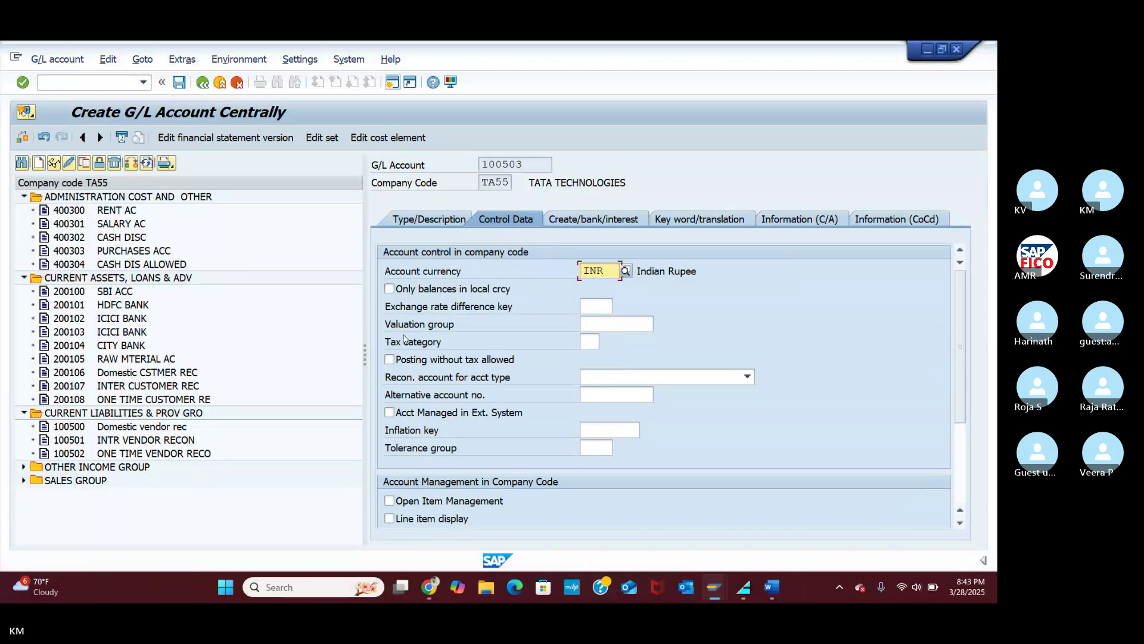
pyautogui.click(390, 291)
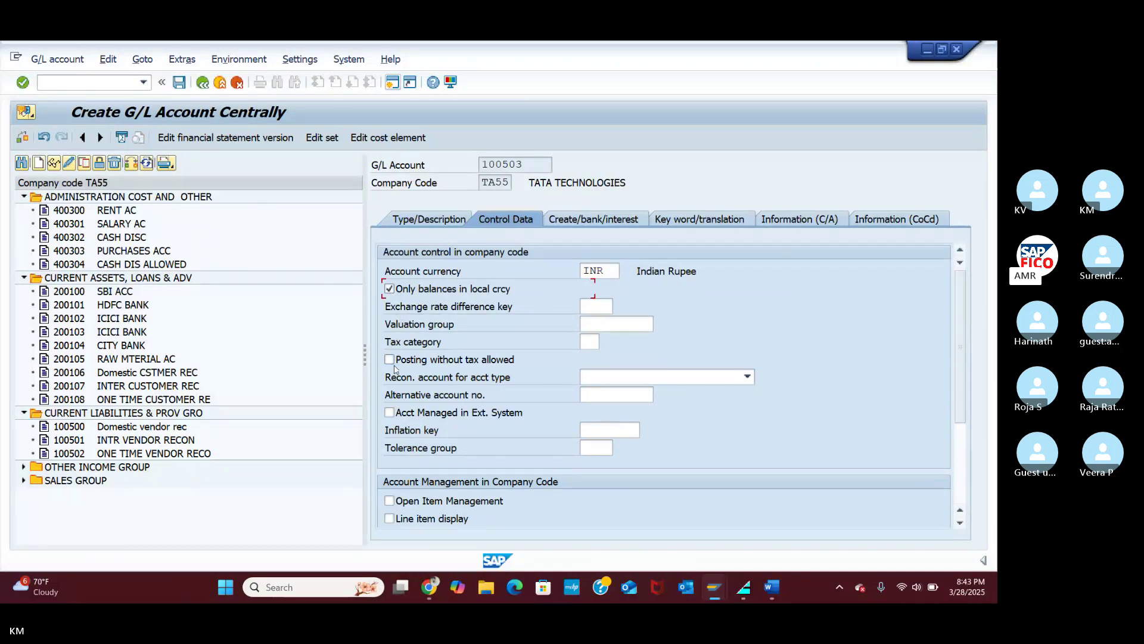
pyautogui.scroll(-2, 384, 396)
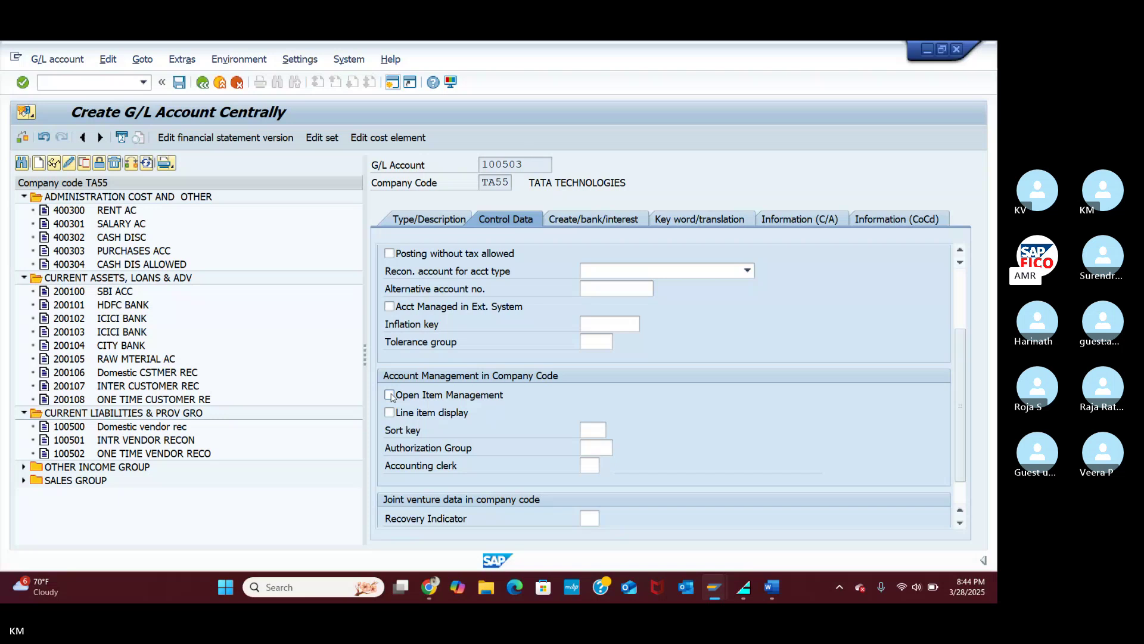
pyautogui.click(389, 395)
pyautogui.click(393, 414)
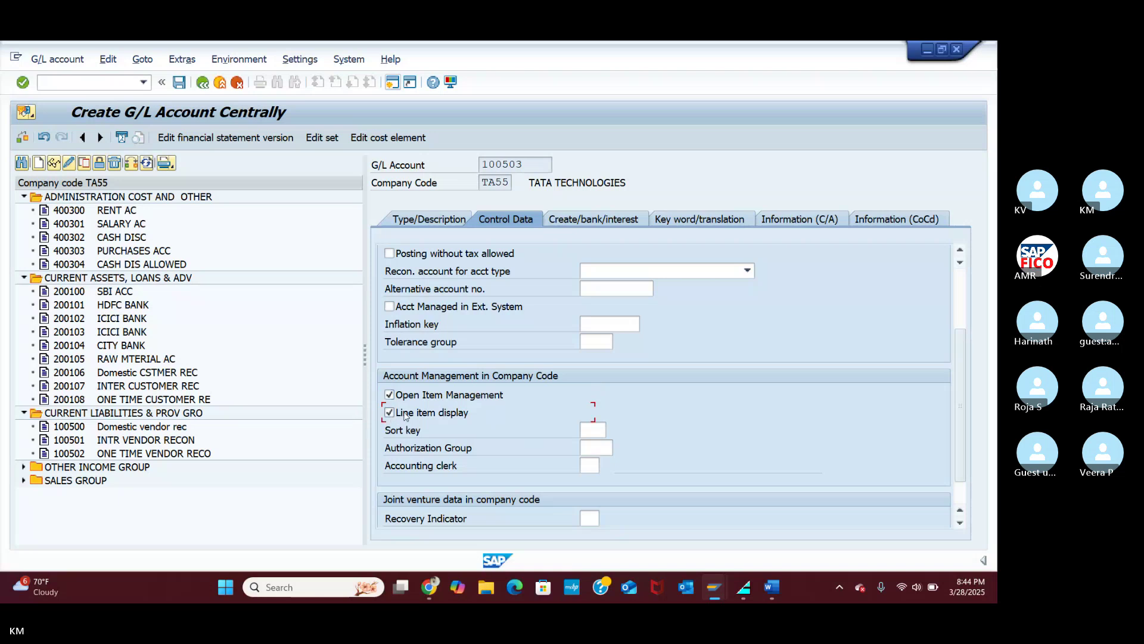
pyautogui.scroll(-1, 527, 429)
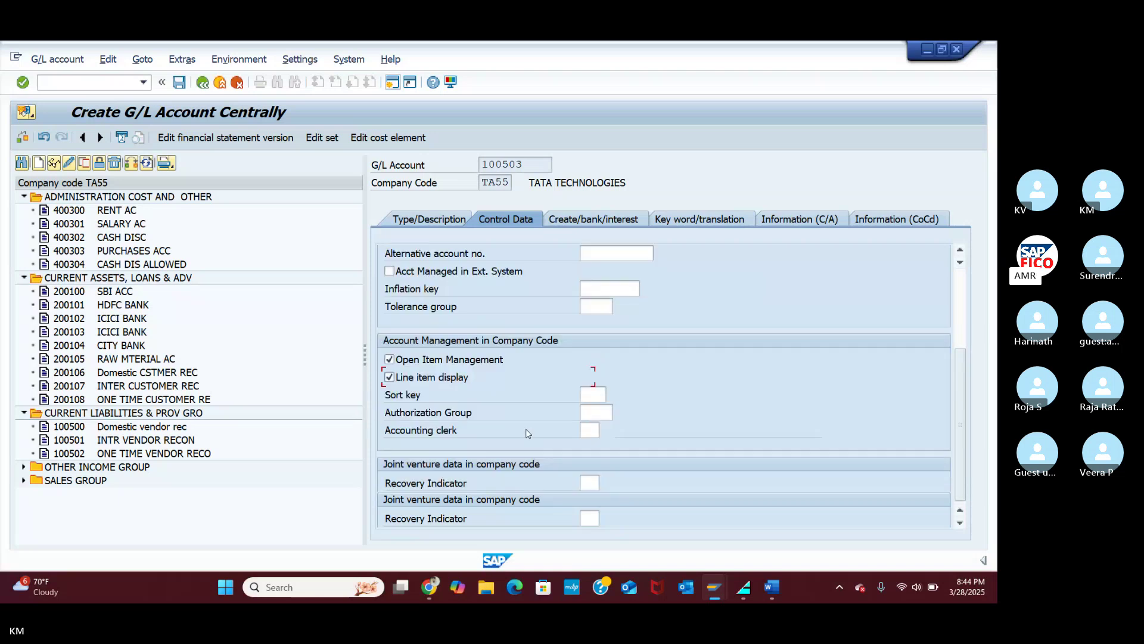
pyautogui.click(590, 396)
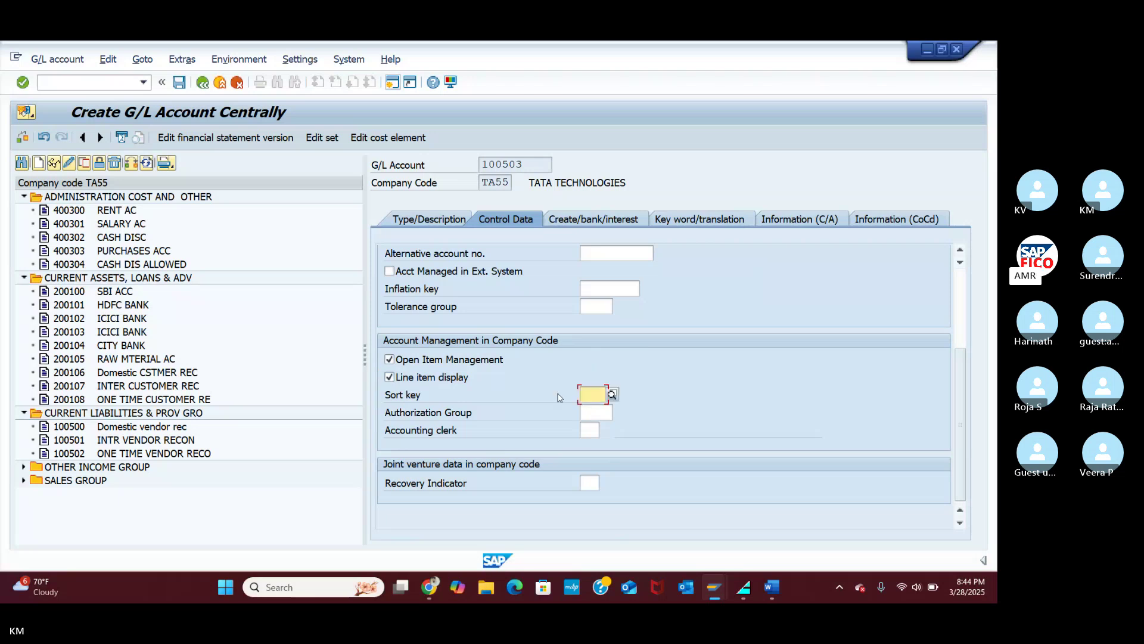
pyautogui.write('001')
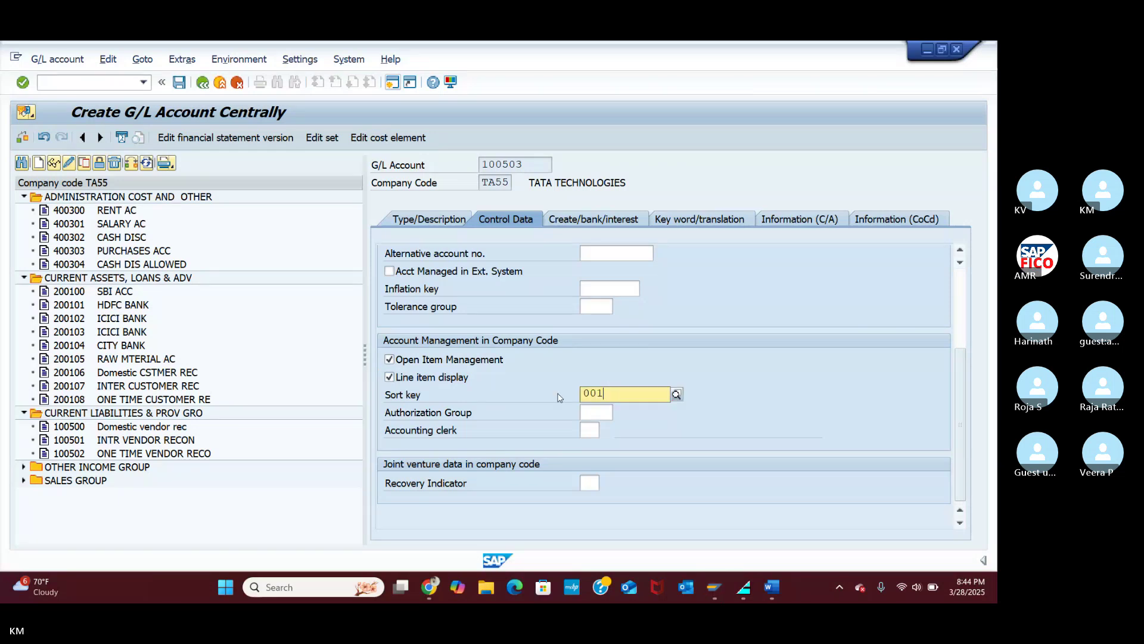
# Step: Assign field status group G001 to the rent payable account and save it
pyautogui.click(613, 220)
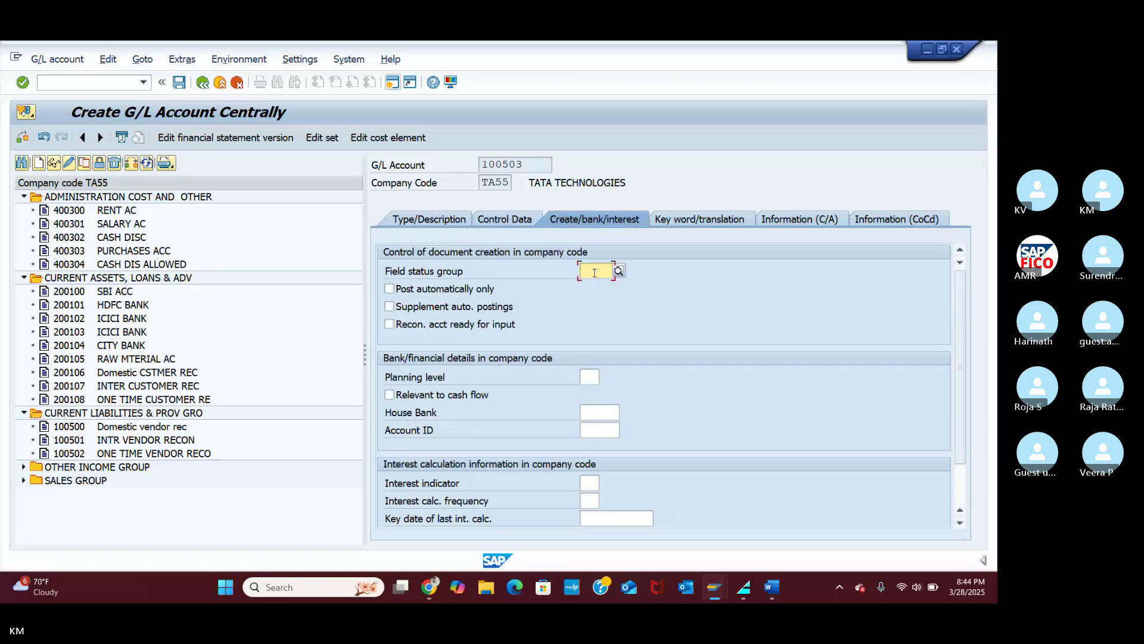
pyautogui.click(619, 271)
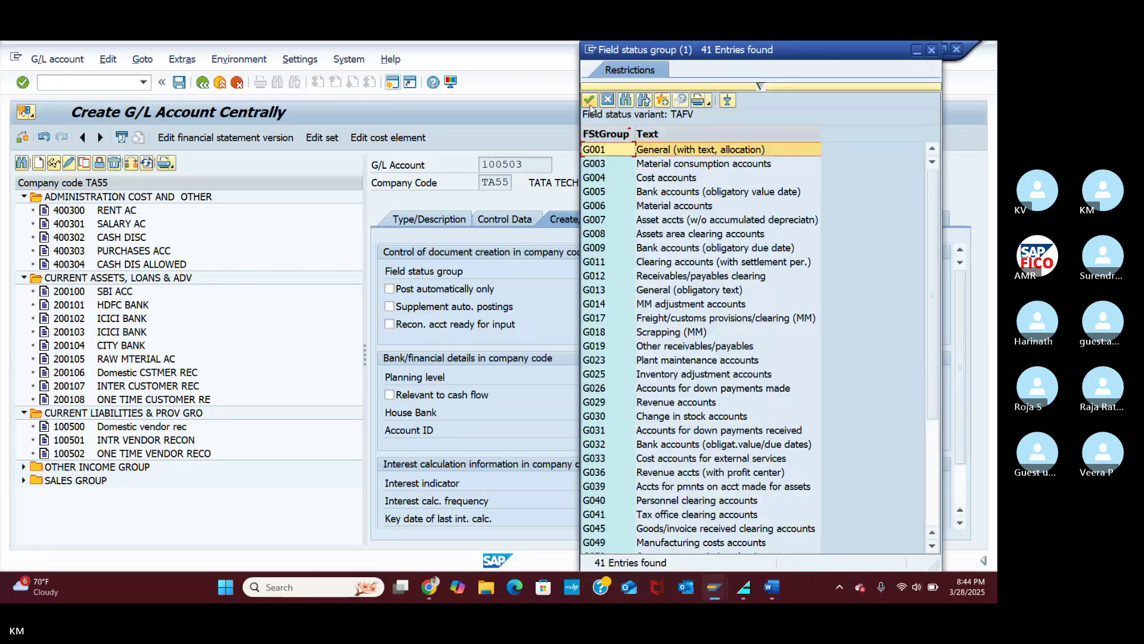
pyautogui.click(589, 101)
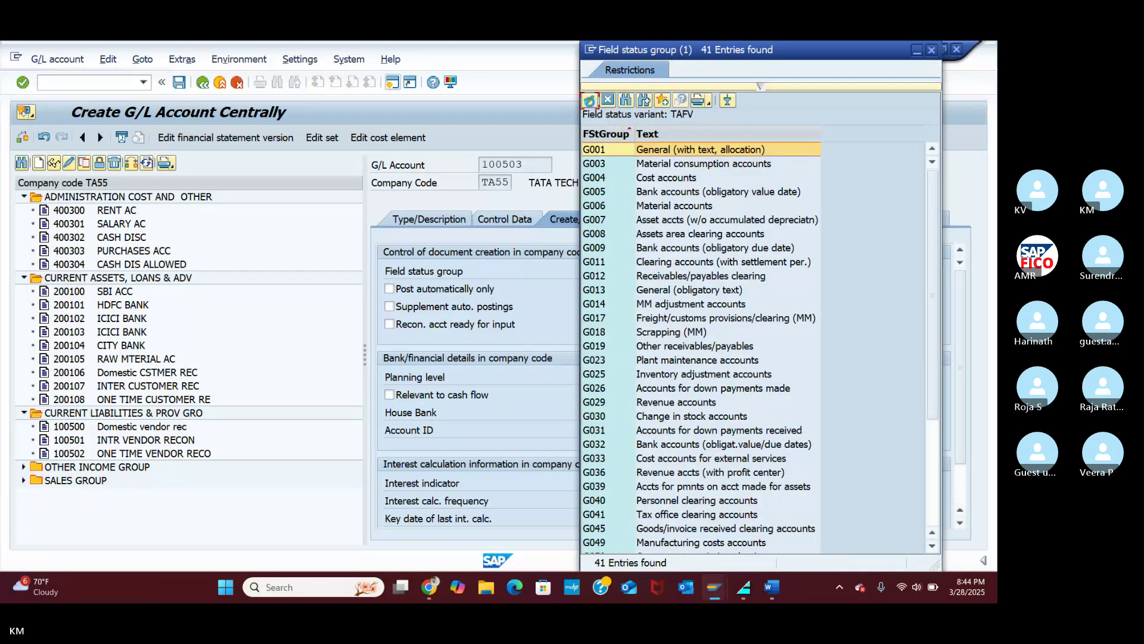
pyautogui.click(178, 83)
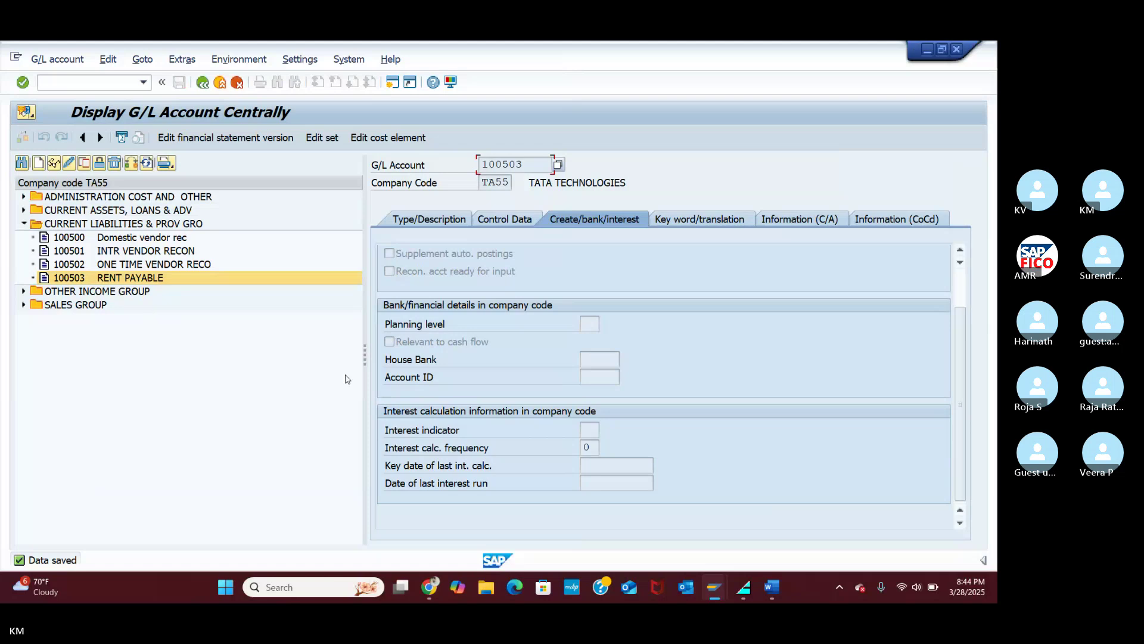
# Step: Review the existing current assets accounts and start creating G/L account 200109 in company code TA55
pyautogui.click(24, 210)
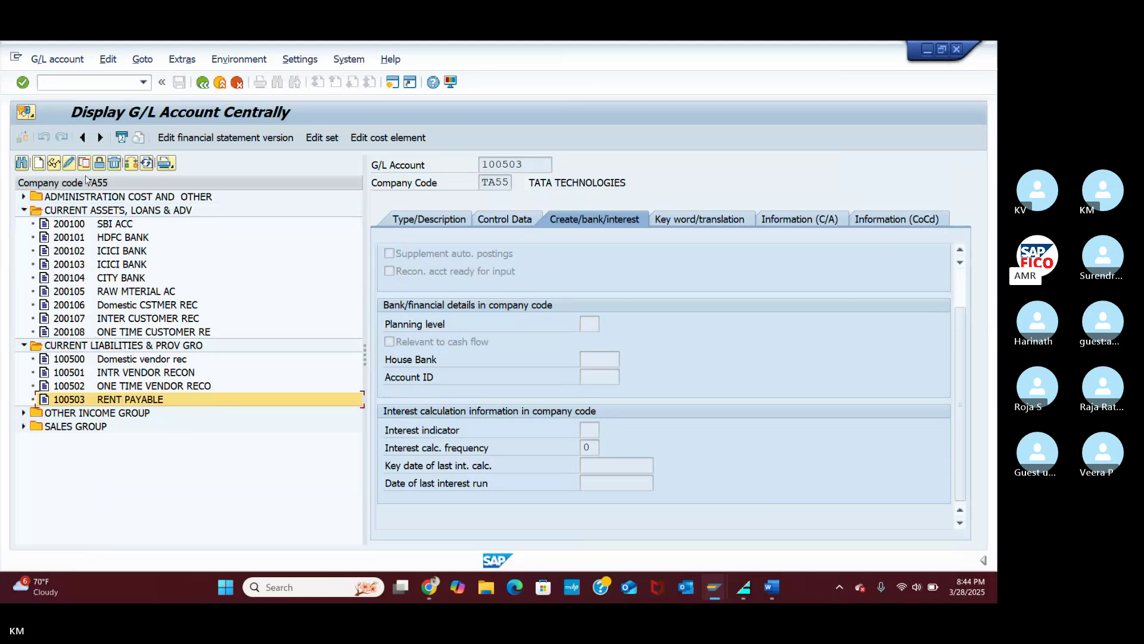
pyautogui.click(38, 162)
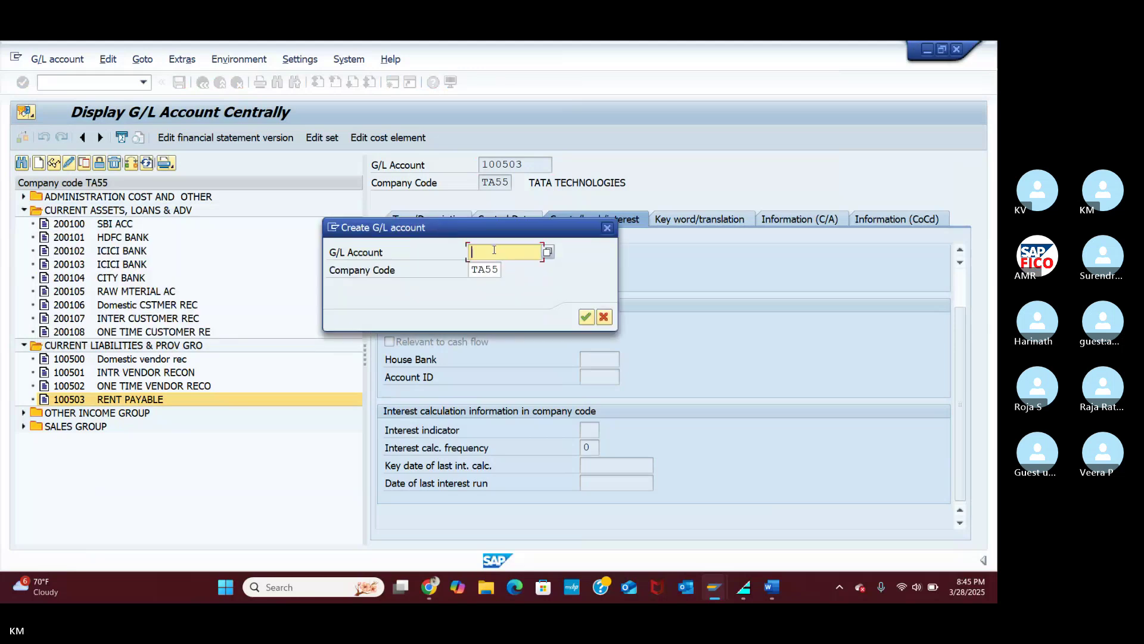
pyautogui.write('200109')
pyautogui.click(586, 317)
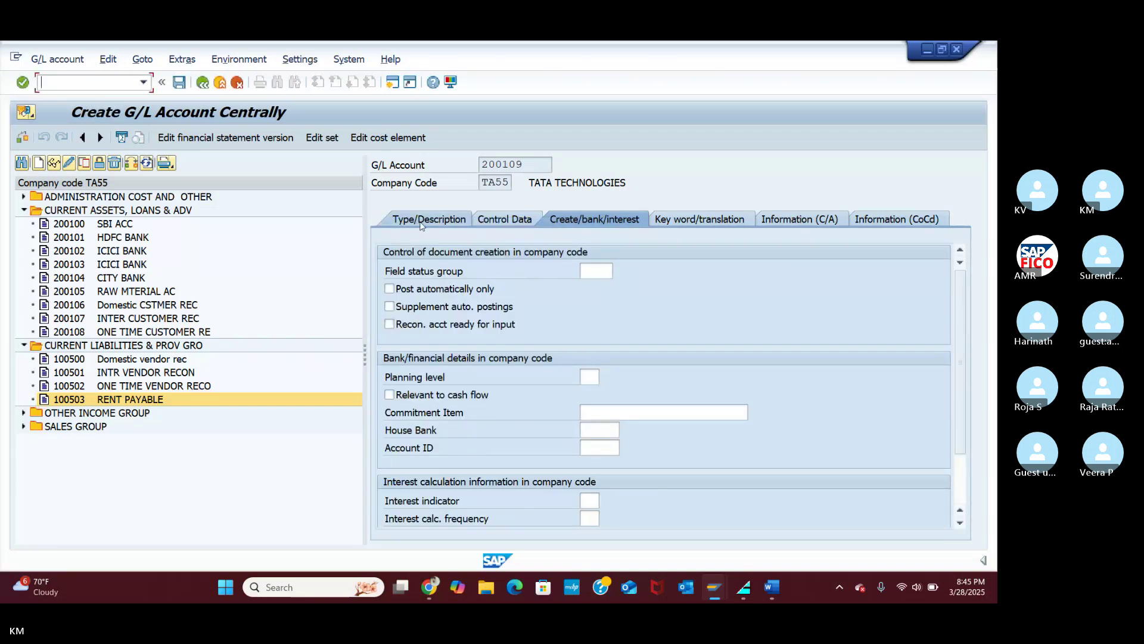
# Step: Assign the new account to group CASG CURRENT ASSETS, LOANS & ADV and make it a balance sheet account
pyautogui.click(420, 221)
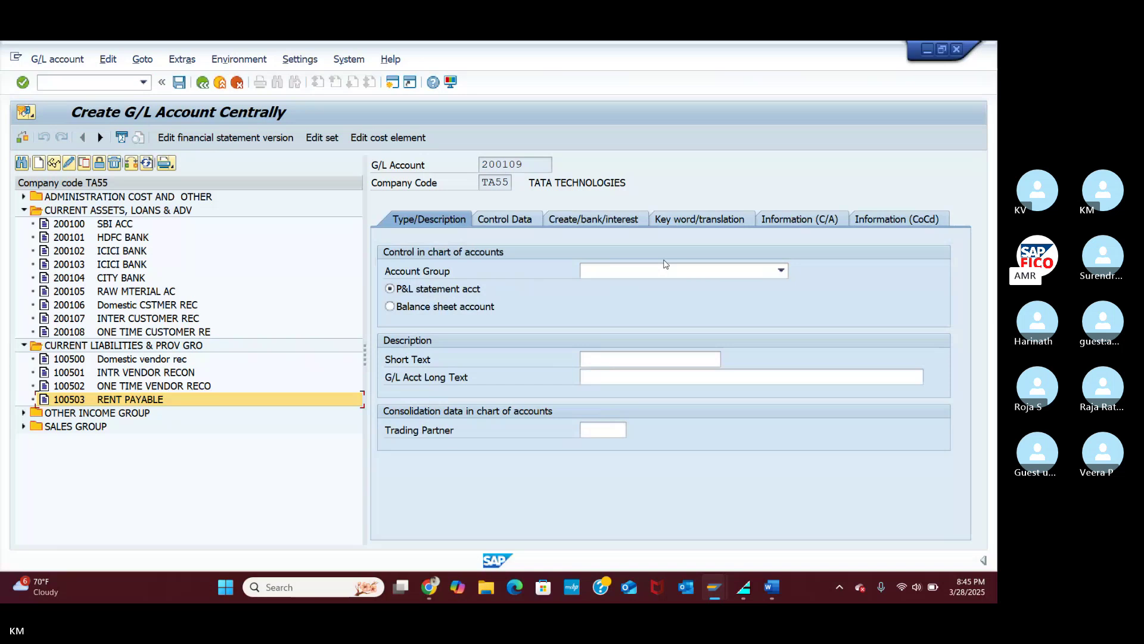
pyautogui.click(665, 266)
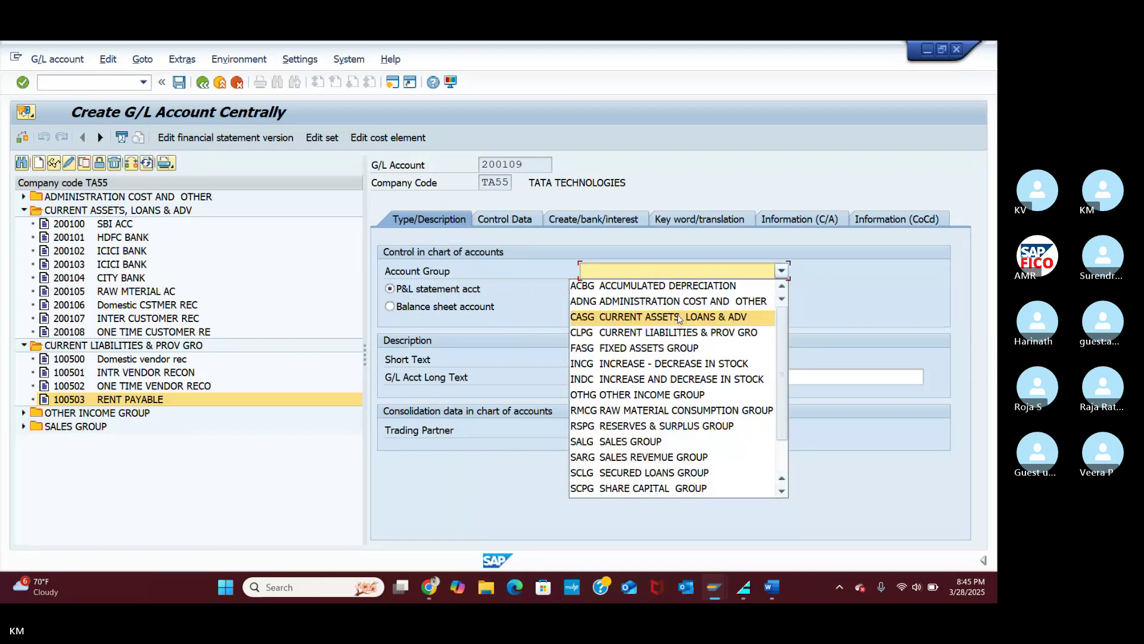
pyautogui.click(642, 318)
# Step: Enter CASH ACCOUNT as both the short text and the long text of the account
pyautogui.click(605, 359)
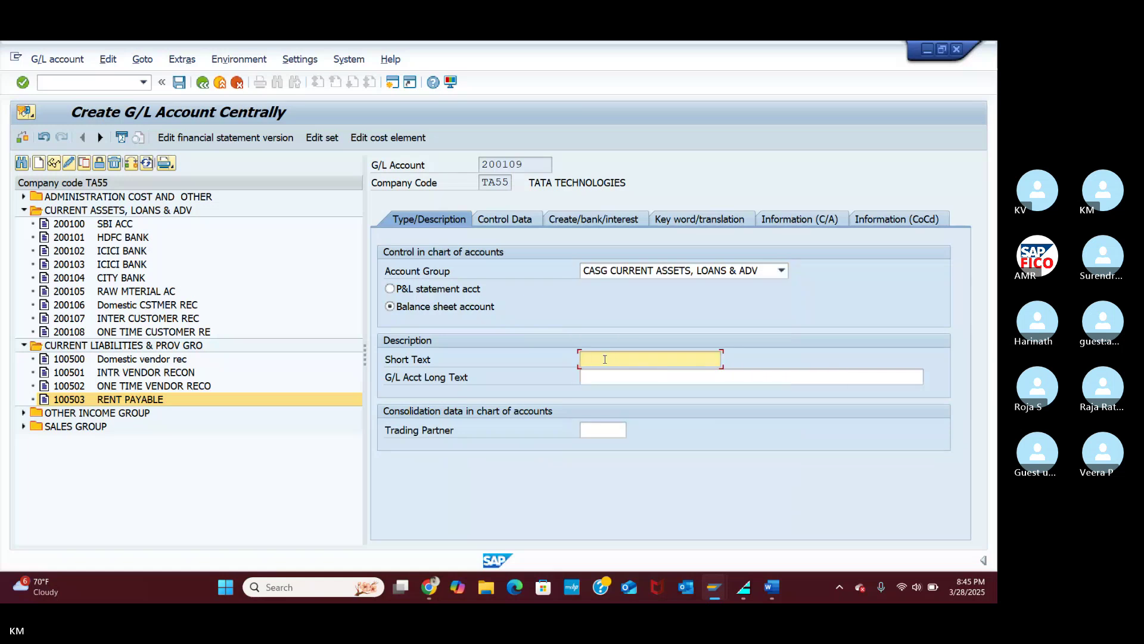
pyautogui.write('CASH ')
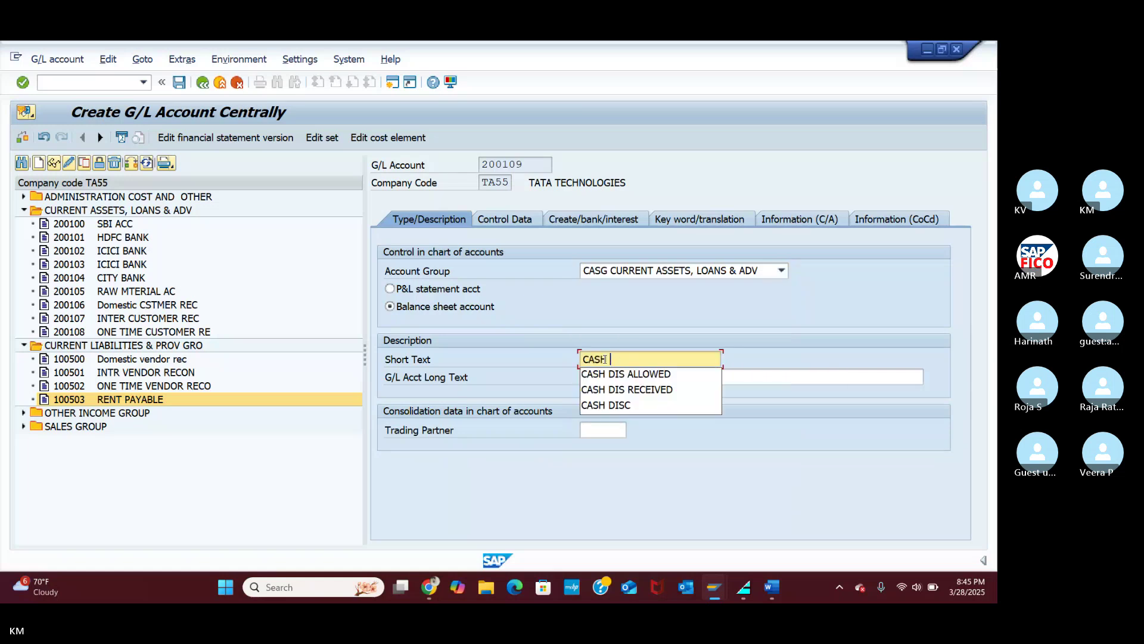
pyautogui.write('ACCOUN')
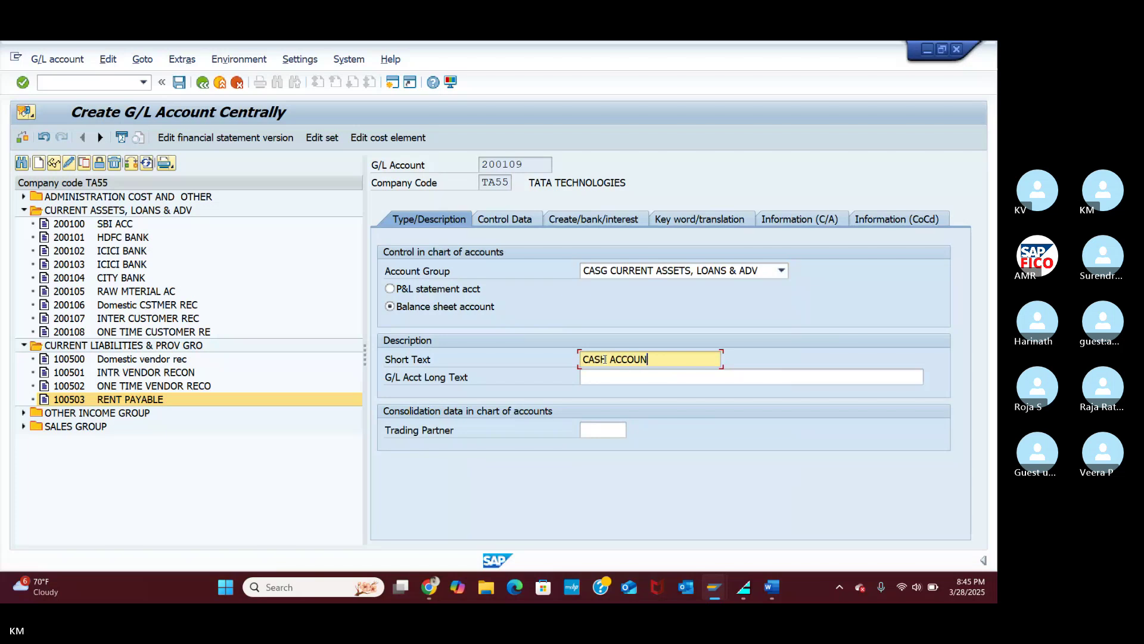
pyautogui.write('T')
pyautogui.click(629, 376)
pyautogui.write('CASH AC')
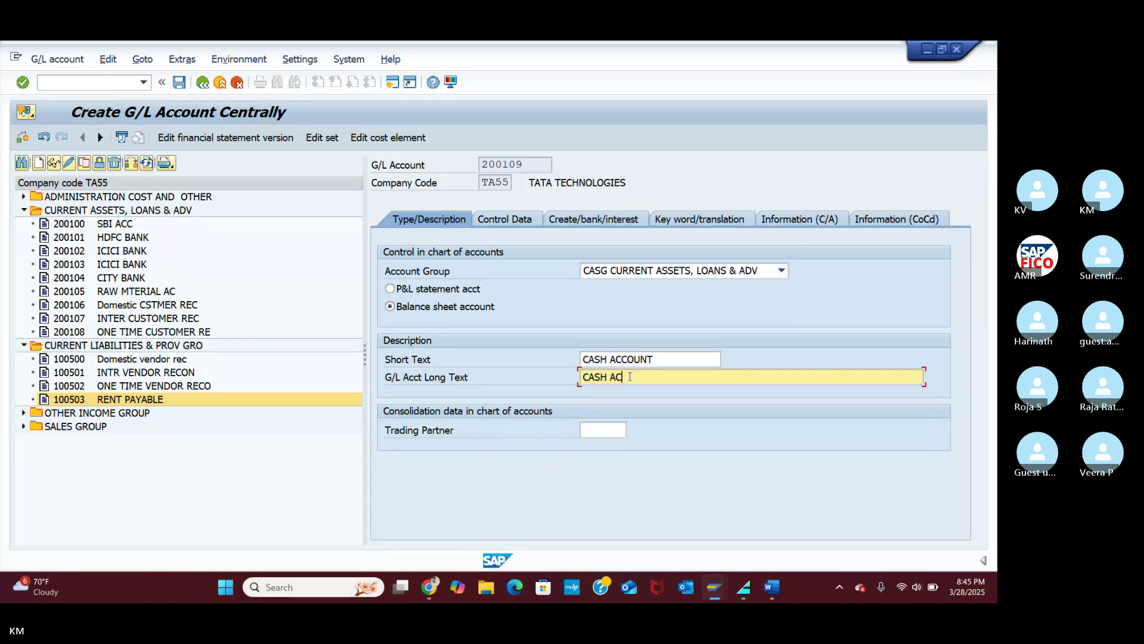
pyautogui.write('COUNT')
# Step: In the cash account's control data, enable Line item display with sort key 001 and leave Only balances in local crcy off
pyautogui.click(522, 216)
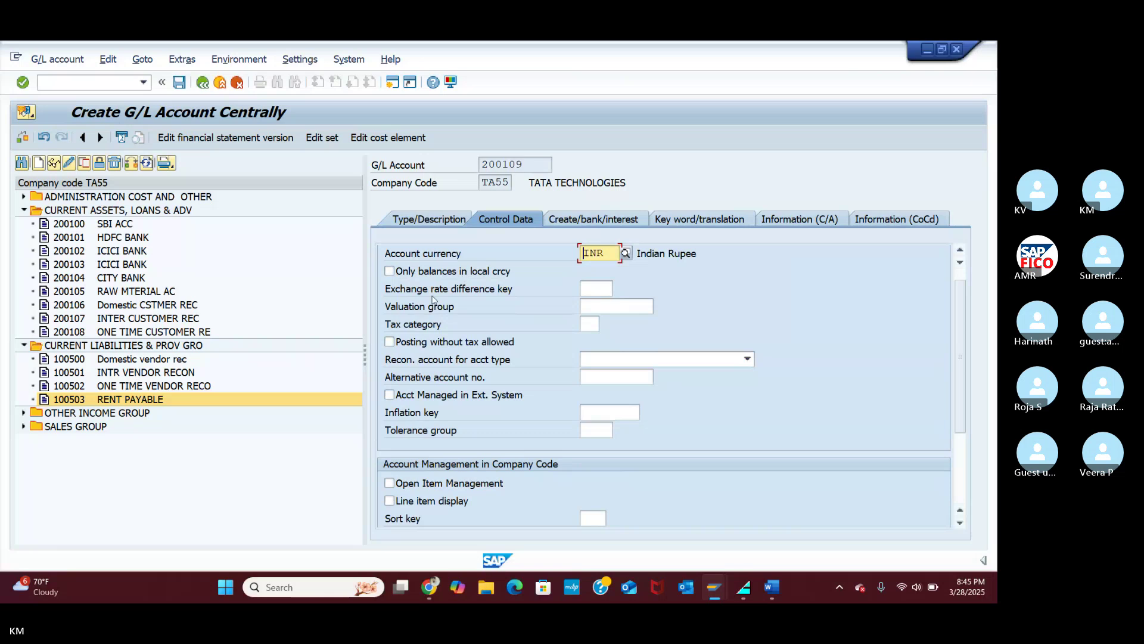
pyautogui.click(389, 271)
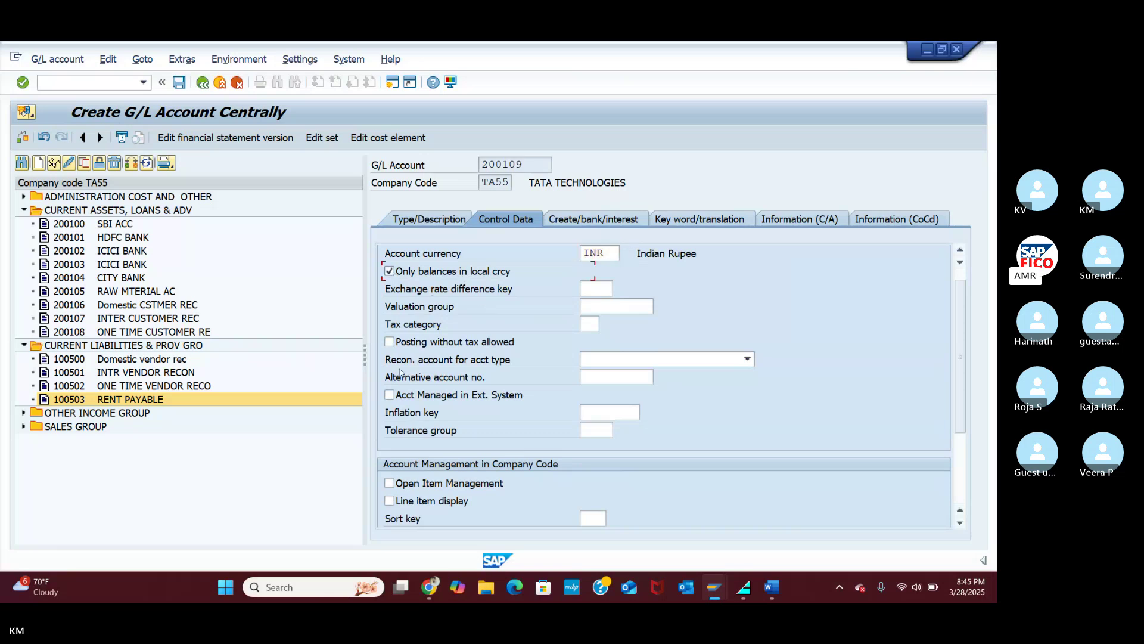
pyautogui.click(391, 484)
pyautogui.click(390, 271)
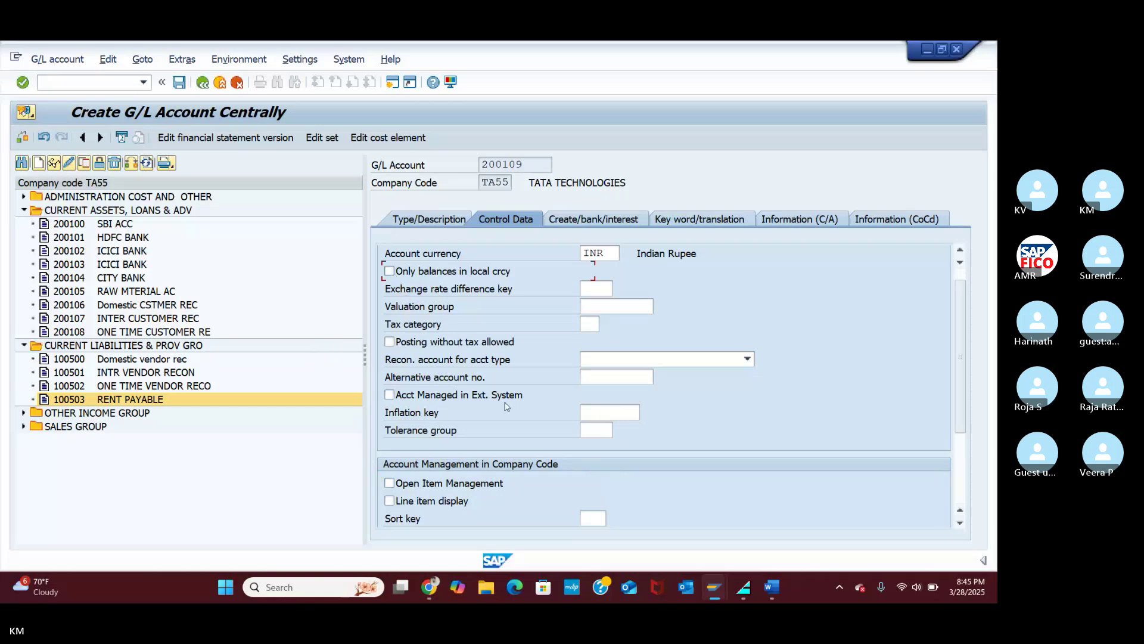
pyautogui.scroll(-2, 582, 511)
pyautogui.click(390, 395)
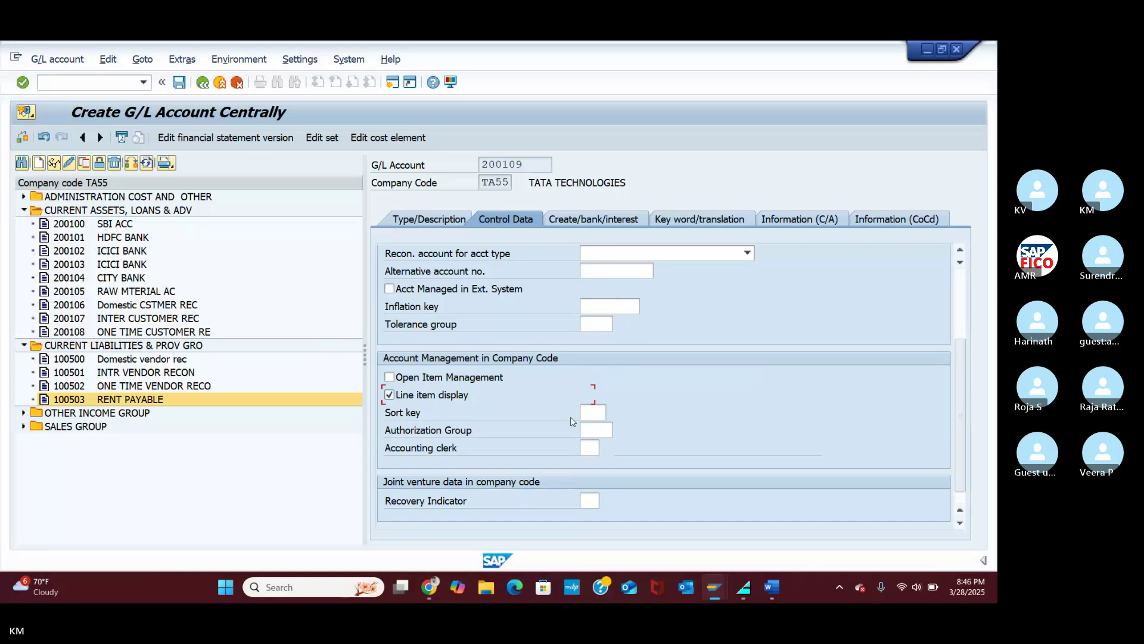
pyautogui.press('Tab')
pyautogui.write('001')
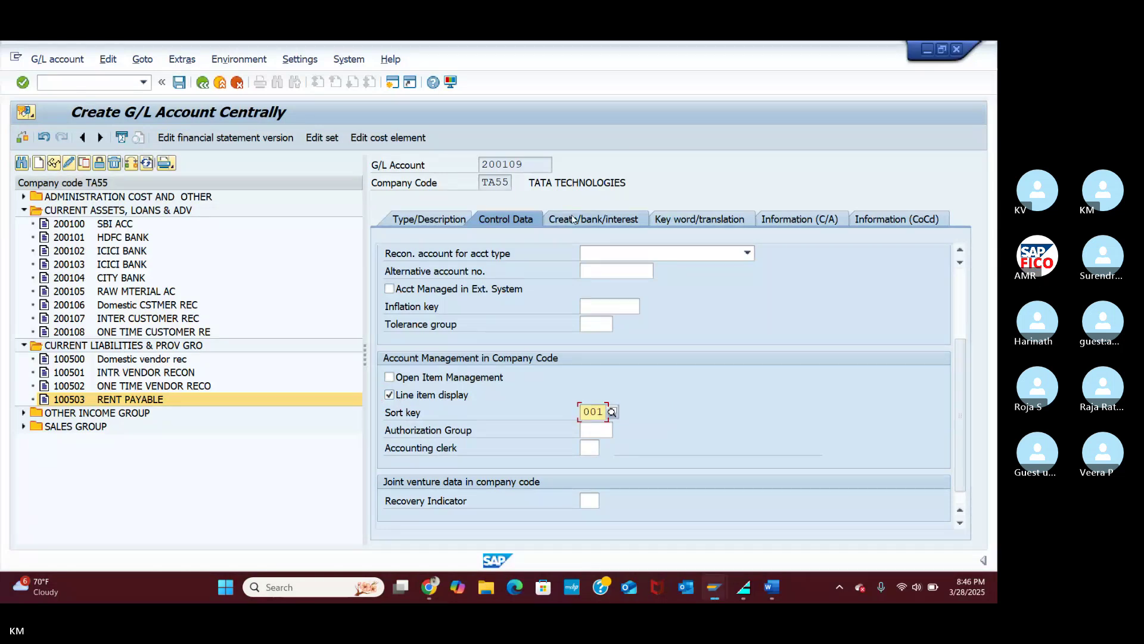
# Step: Assign field status group G001 to the cash account and save it
pyautogui.click(573, 218)
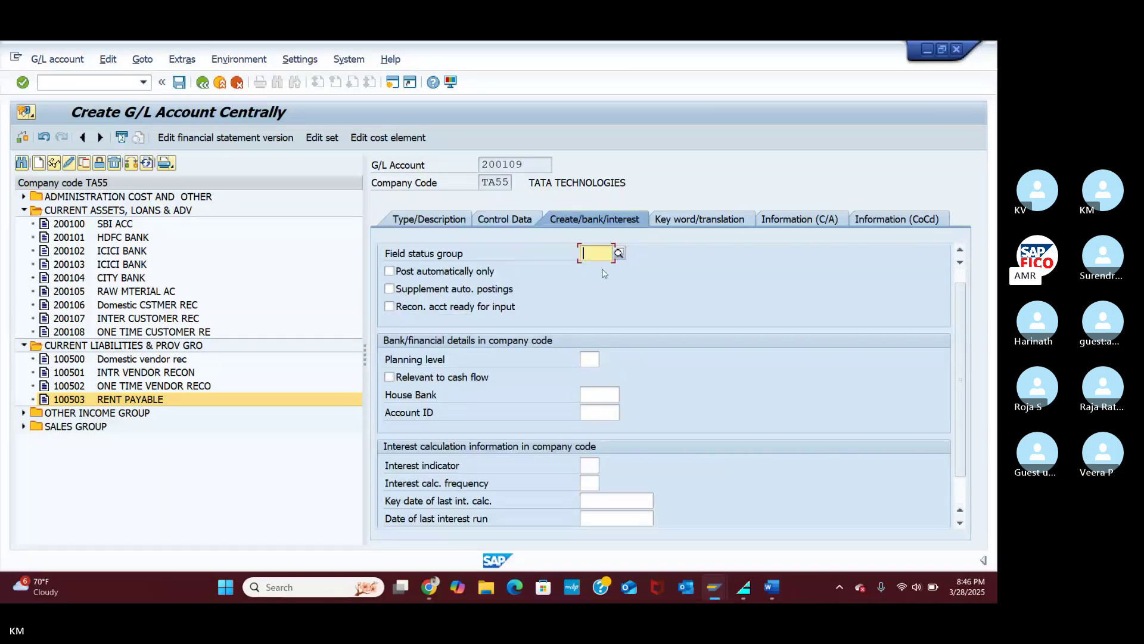
pyautogui.write('G001')
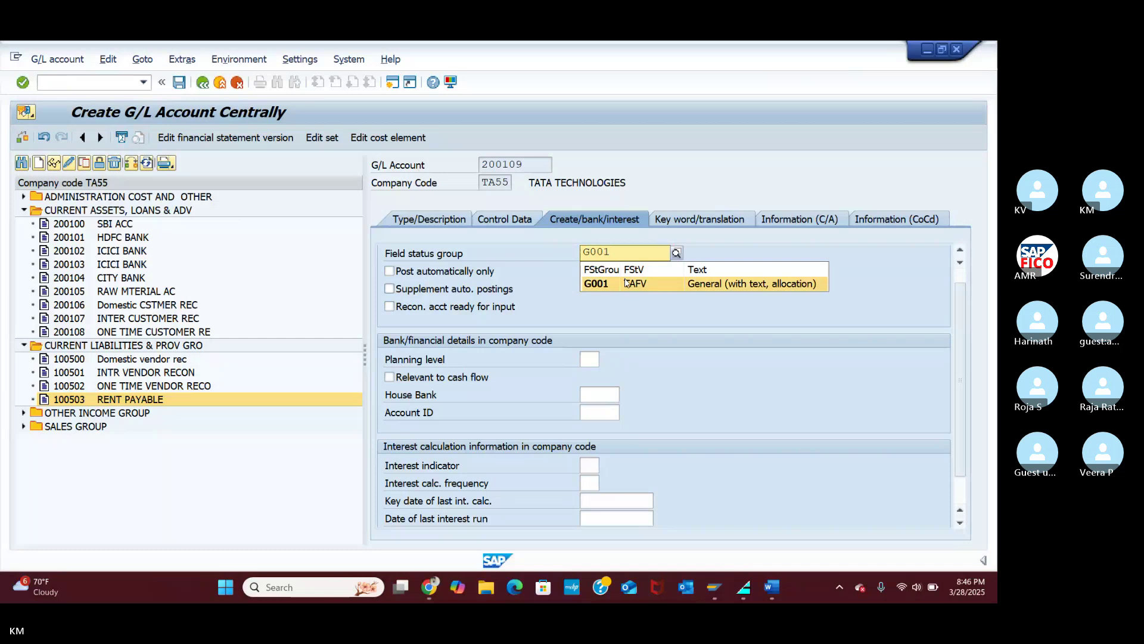
pyautogui.click(626, 282)
pyautogui.click(179, 83)
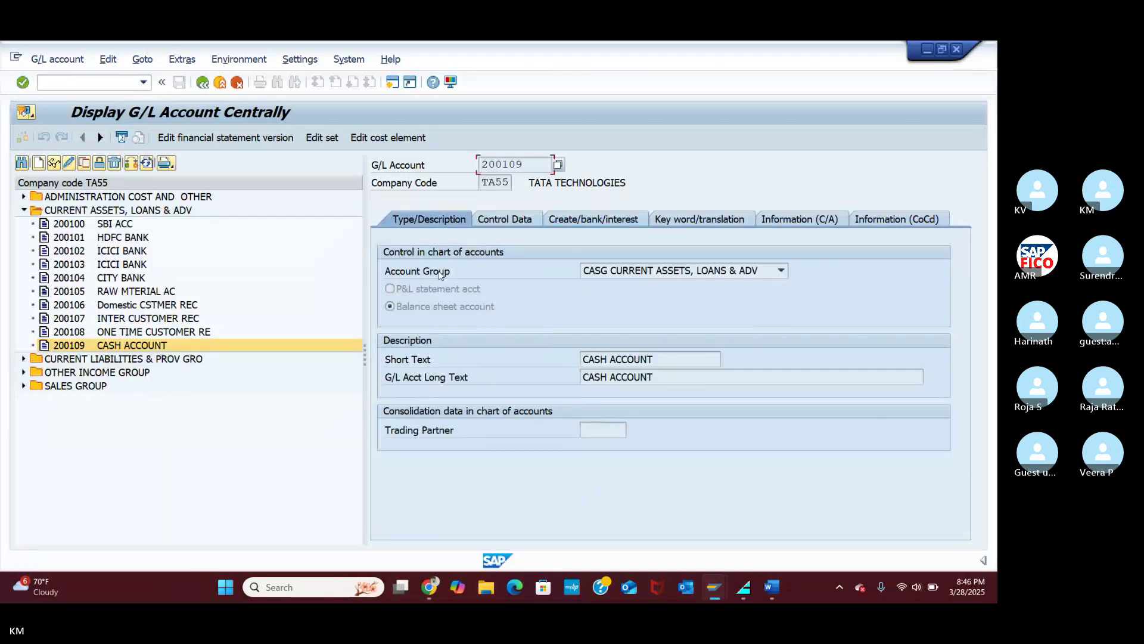
# Step: Review the control data of the saved cash account and leave its display
pyautogui.click(513, 226)
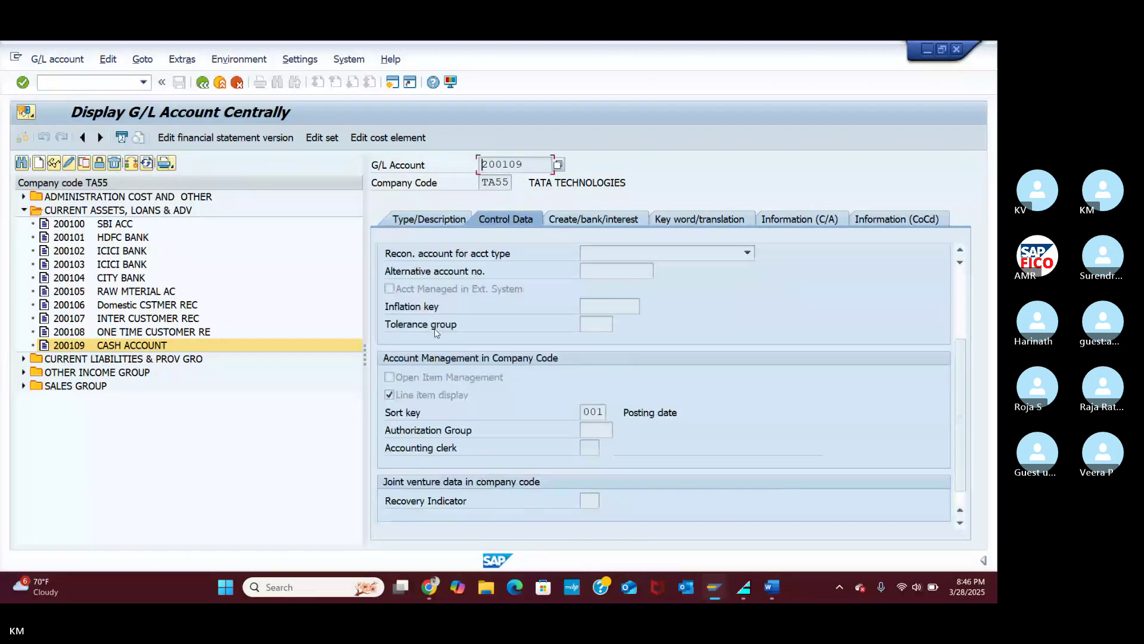
pyautogui.scroll(3, 963, 356)
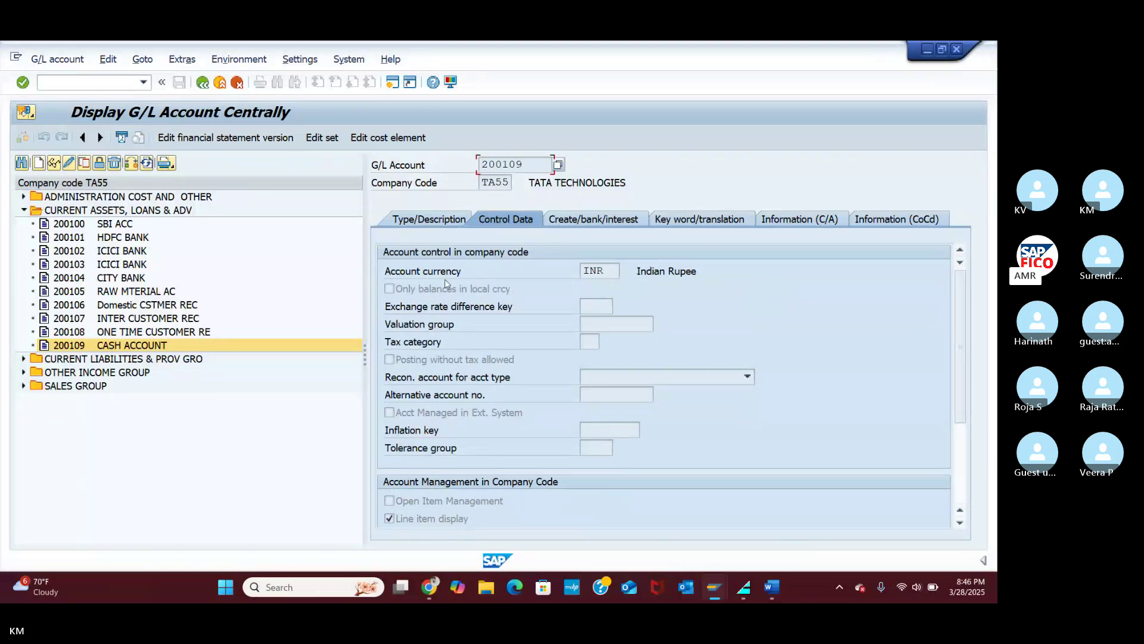
pyautogui.click(235, 84)
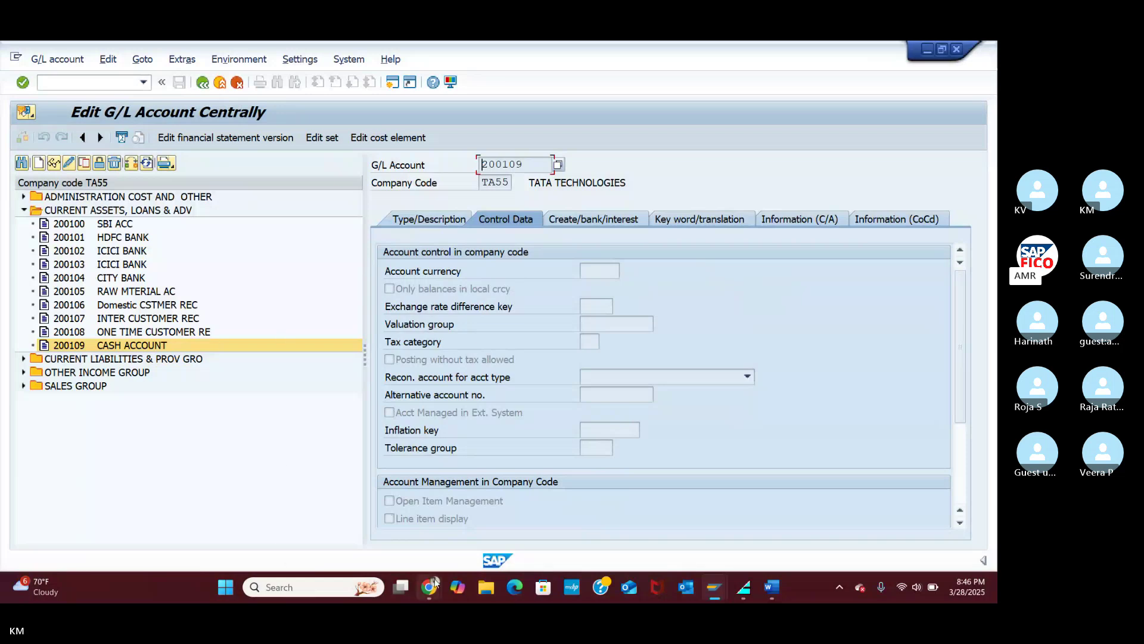
# Step: Switch to the Skype call in Chrome, mute the microphone and return to the SAP G/L account window
pyautogui.click(430, 586)
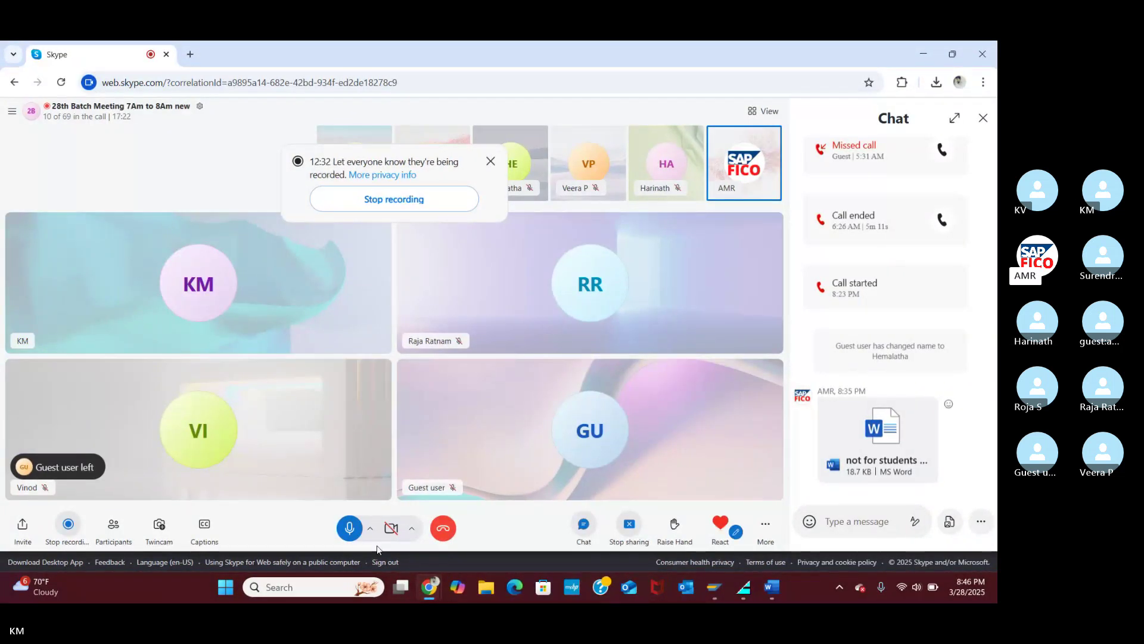
pyautogui.moveTo(717, 593)
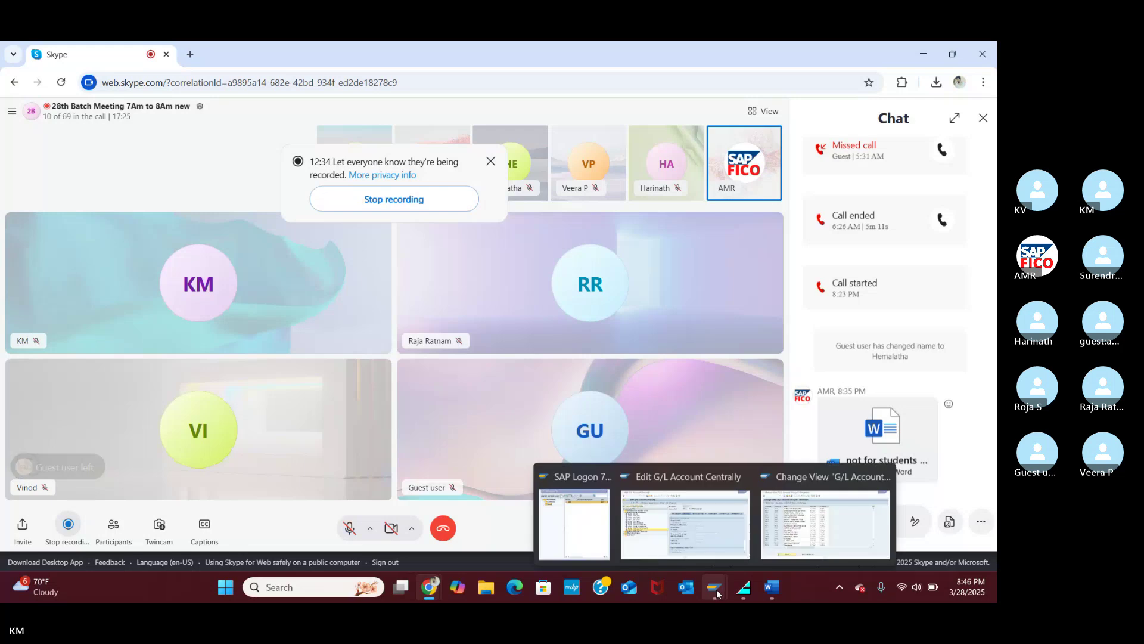
pyautogui.click(676, 528)
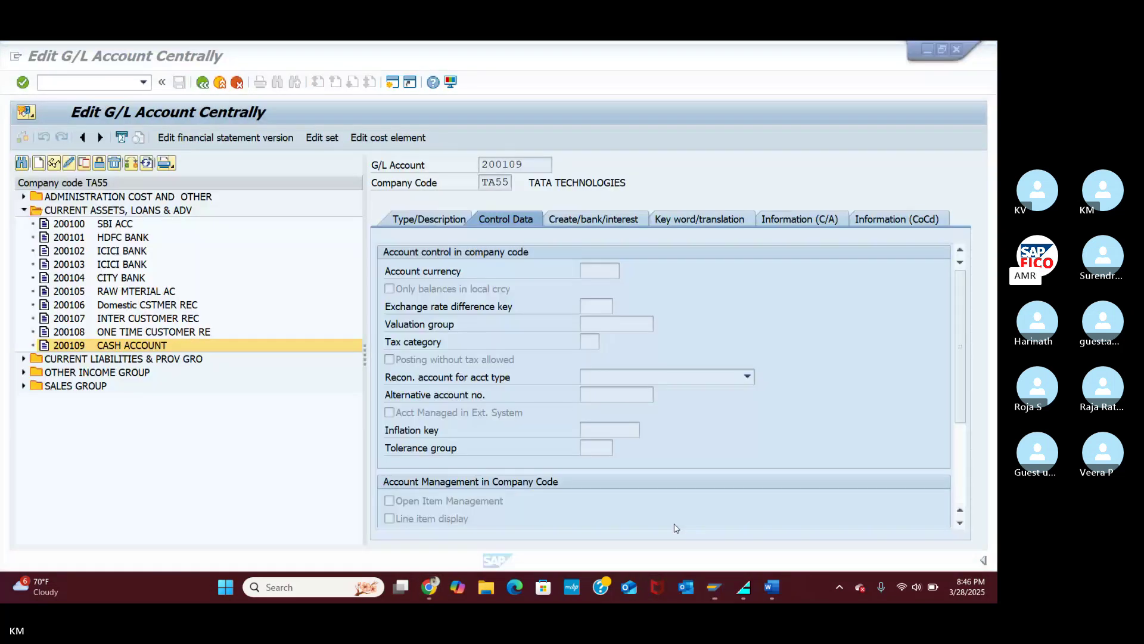
# Step: Glance at the Word class notes, open the cash account for changing and inspect its control data and document creation settings
pyautogui.click(76, 345)
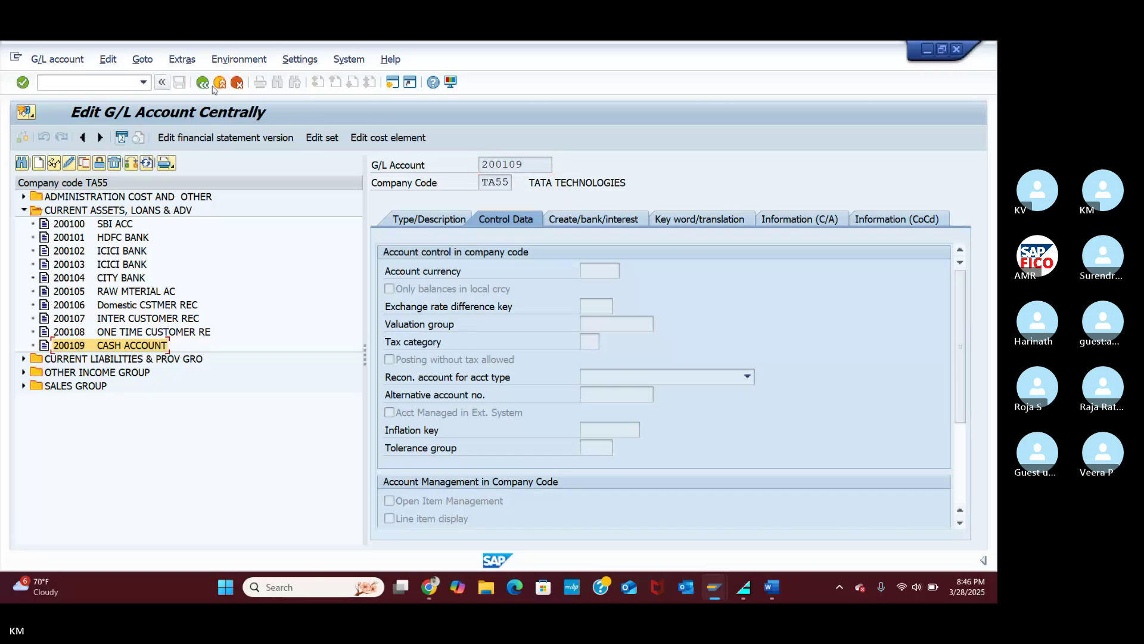
pyautogui.click(110, 85)
pyautogui.click(772, 587)
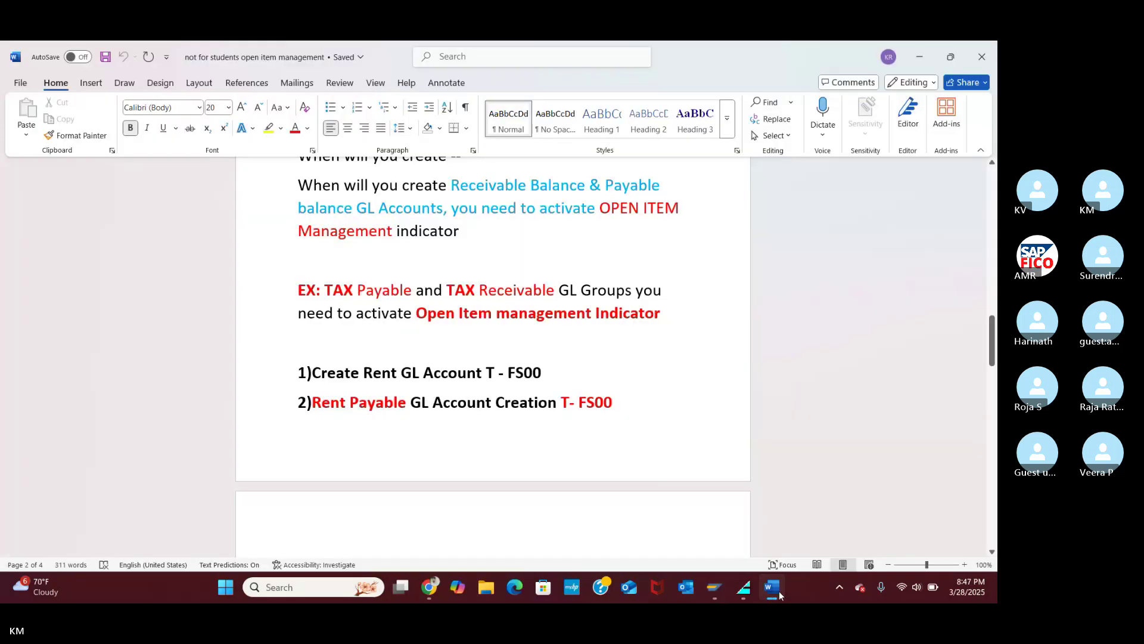
pyautogui.click(778, 594)
pyautogui.click(69, 163)
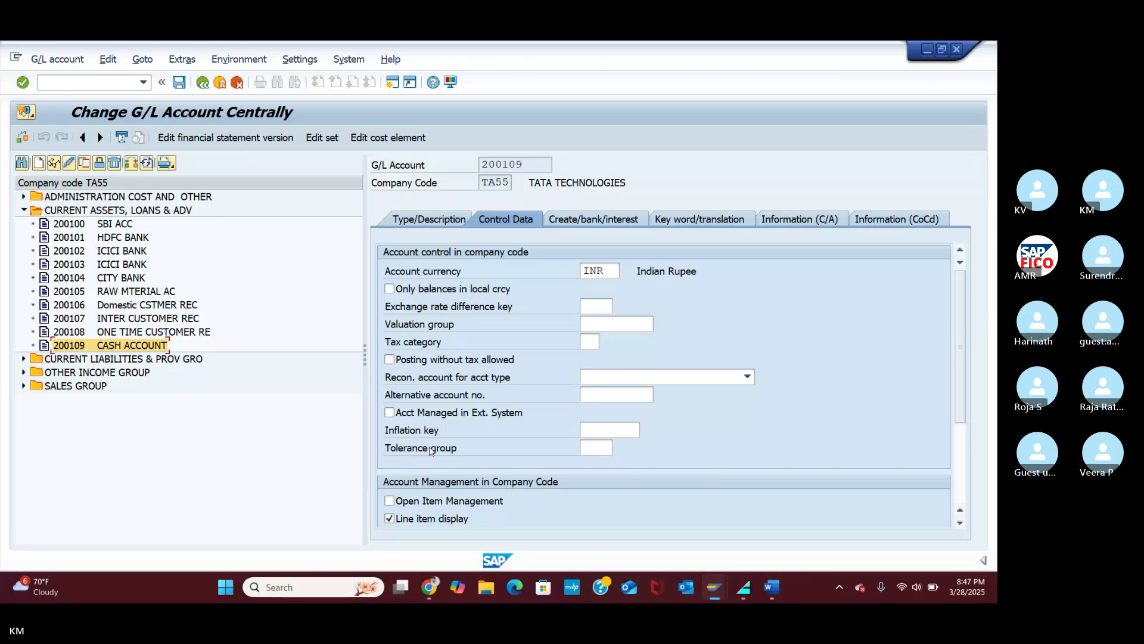
pyautogui.click(594, 219)
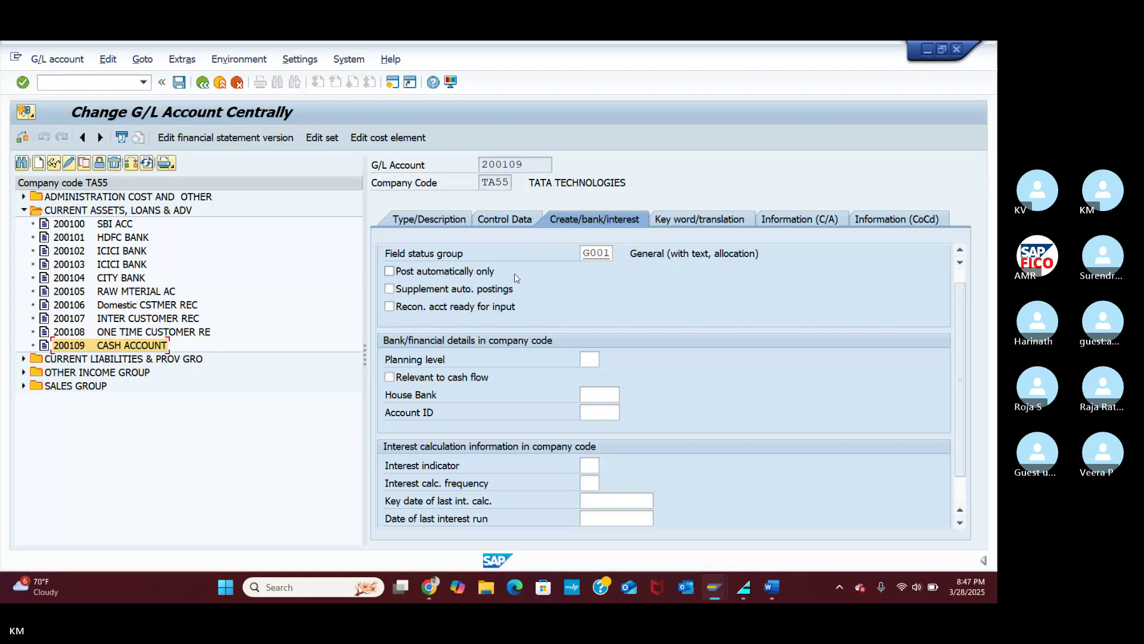
# Step: Mute the microphone in the Skype call again and return to the cash account's change window in SAP
pyautogui.click(429, 587)
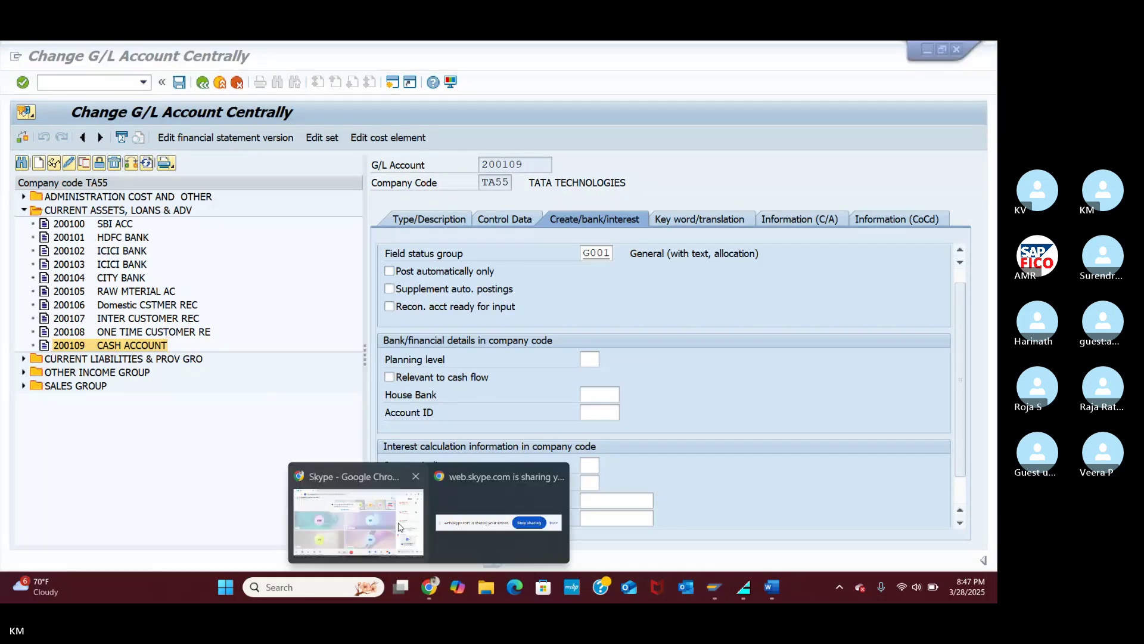
pyautogui.click(398, 526)
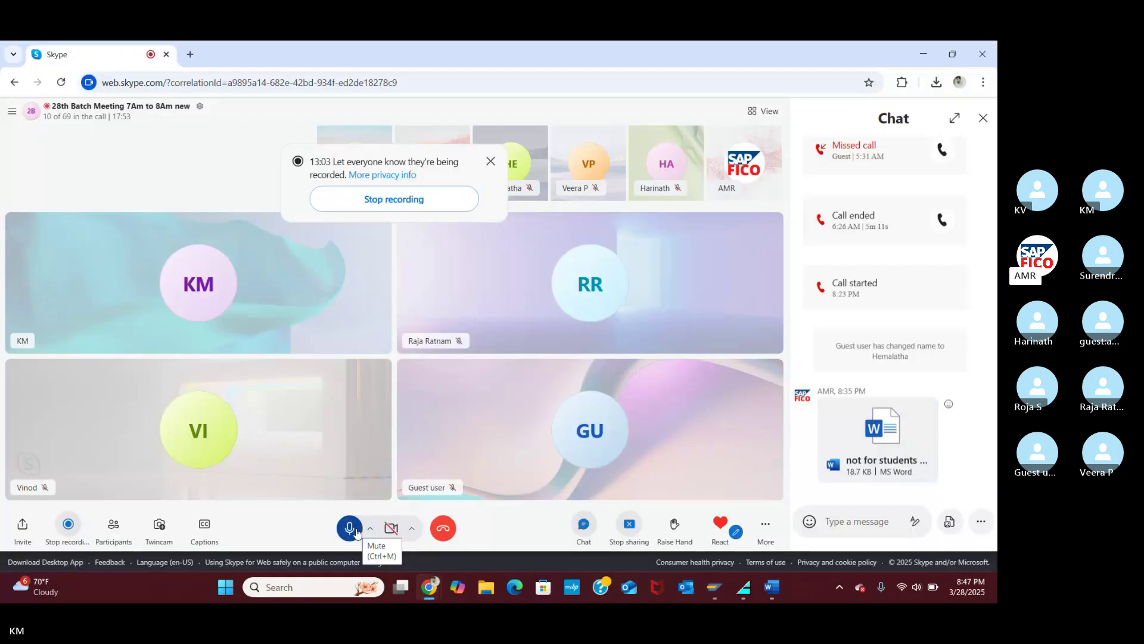
pyautogui.click(350, 528)
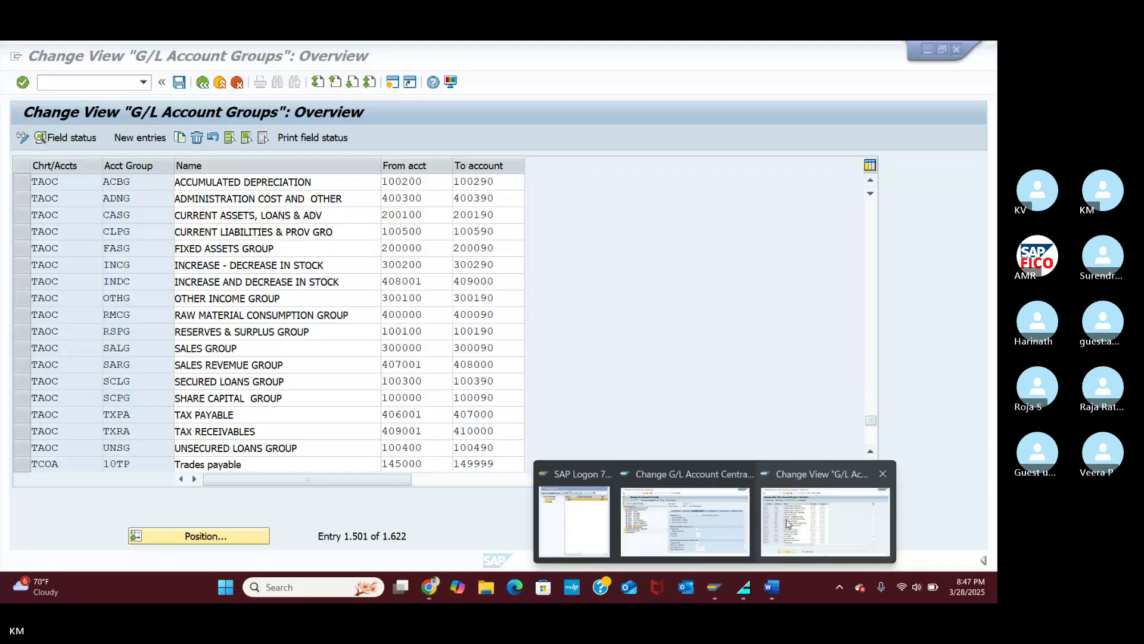
pyautogui.click(649, 552)
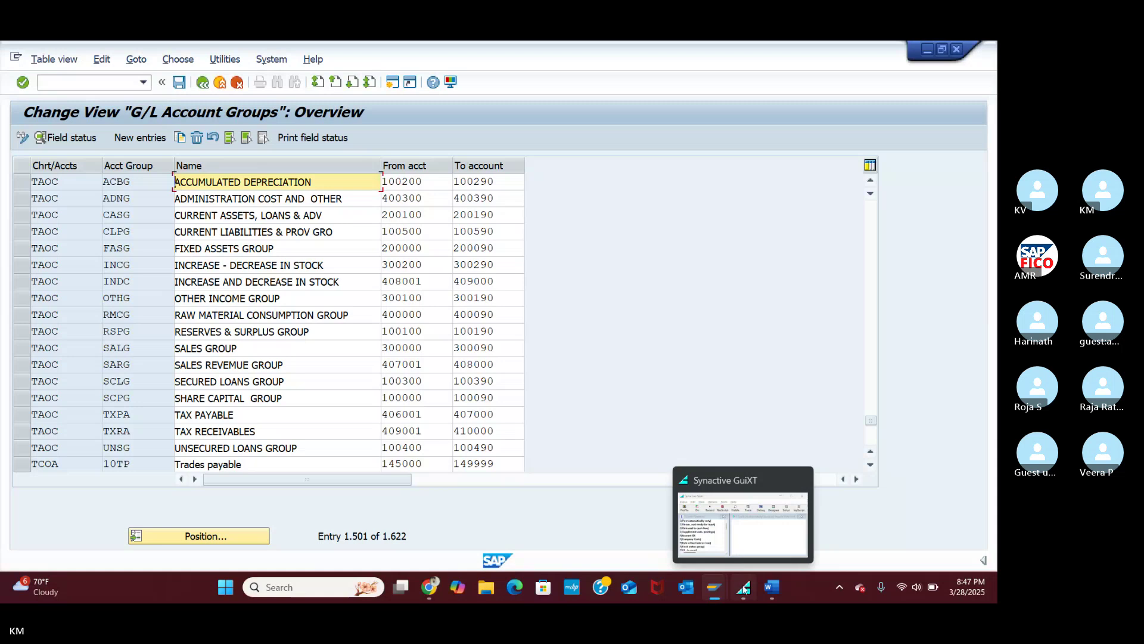
pyautogui.moveTo(713, 587)
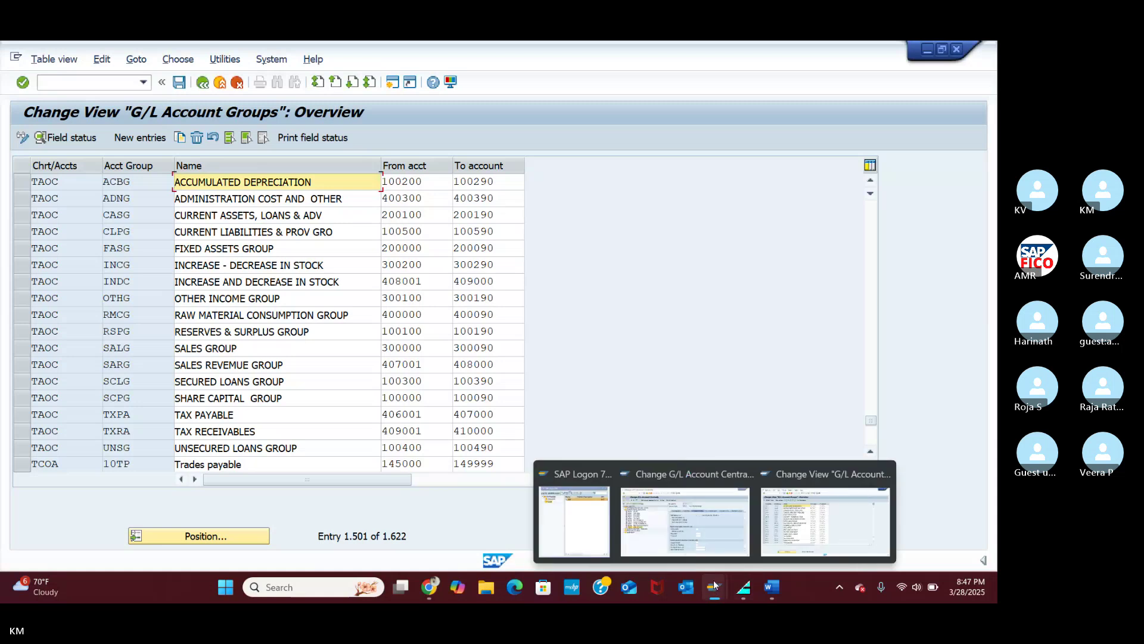
pyautogui.click(685, 521)
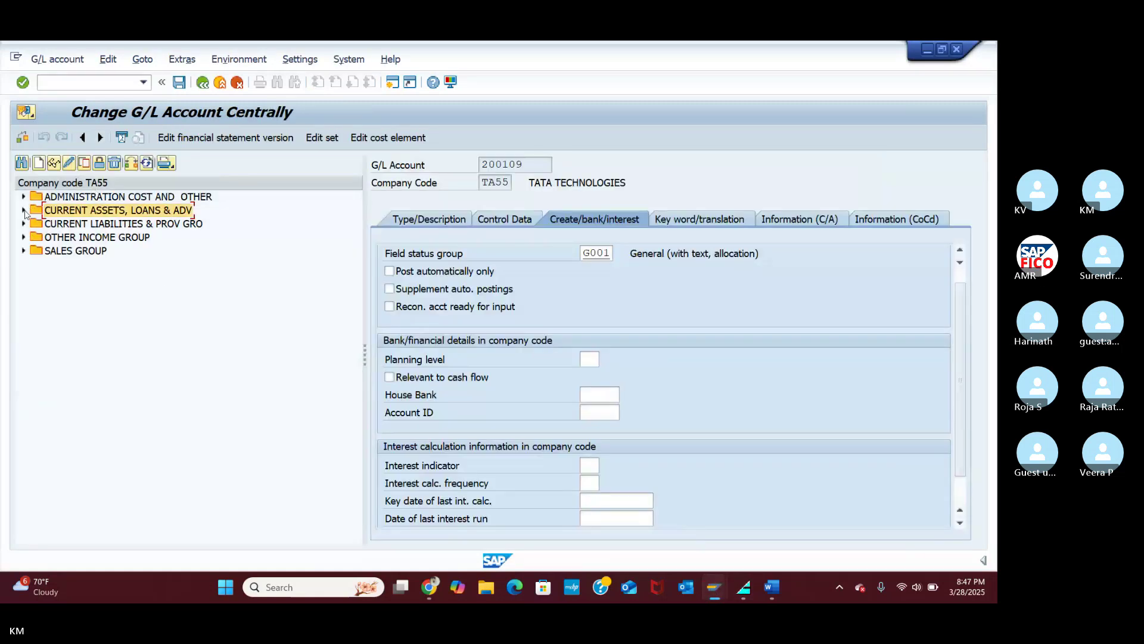
pyautogui.click(24, 224)
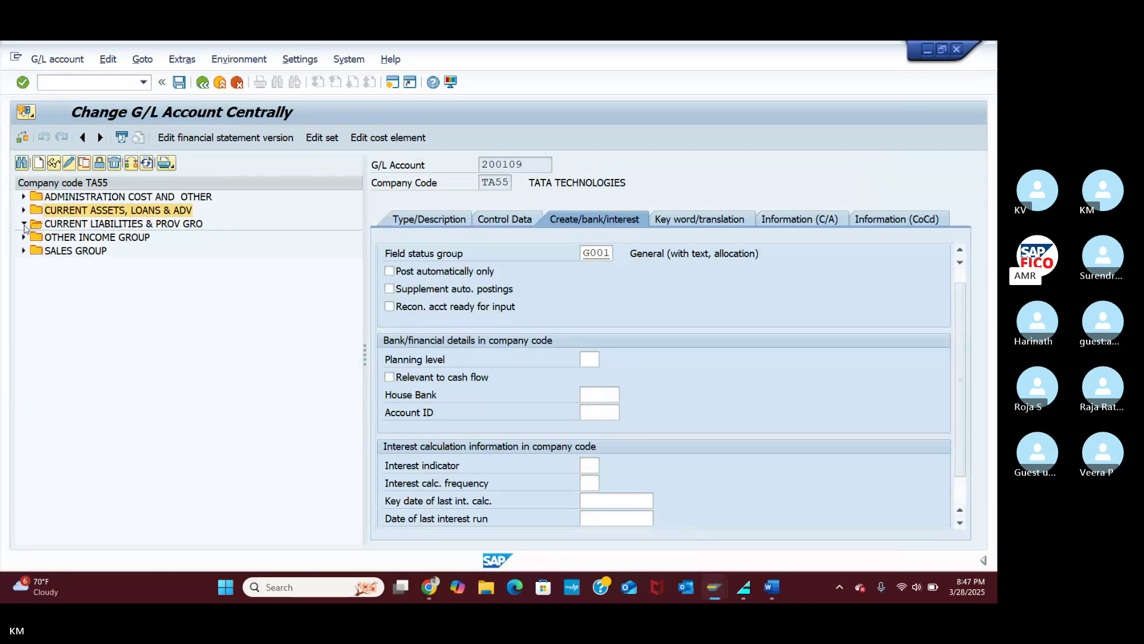
pyautogui.click(24, 225)
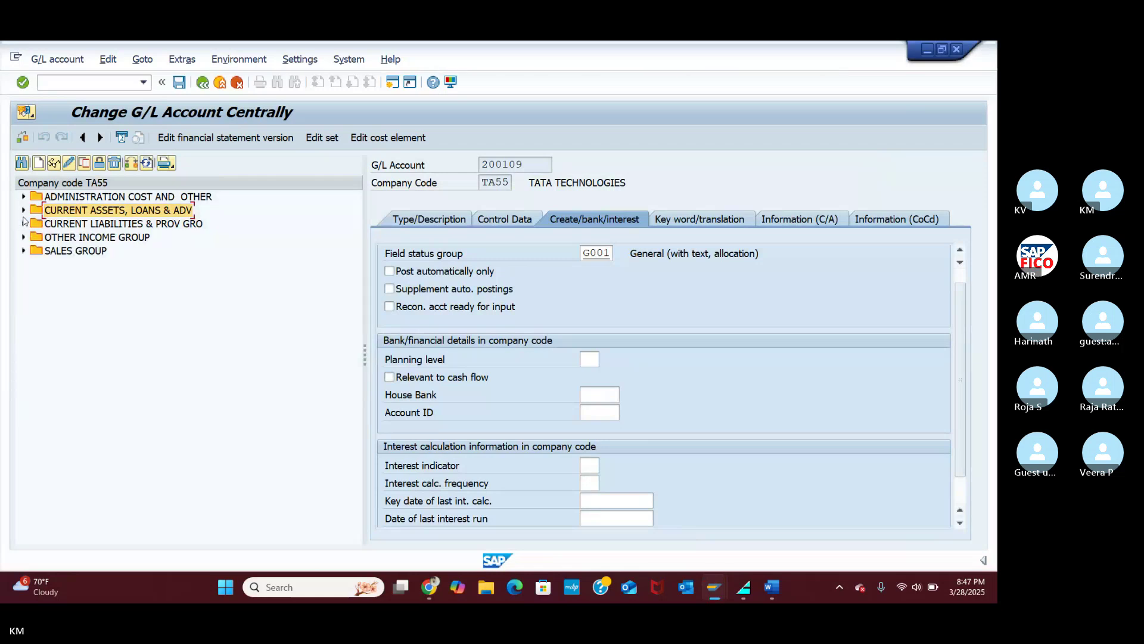
# Step: Start creating G/L account 200110 for company code TA55 as a balance sheet account in group CASG CURRENT ASSETS, LOANS & ADV
pyautogui.click(24, 210)
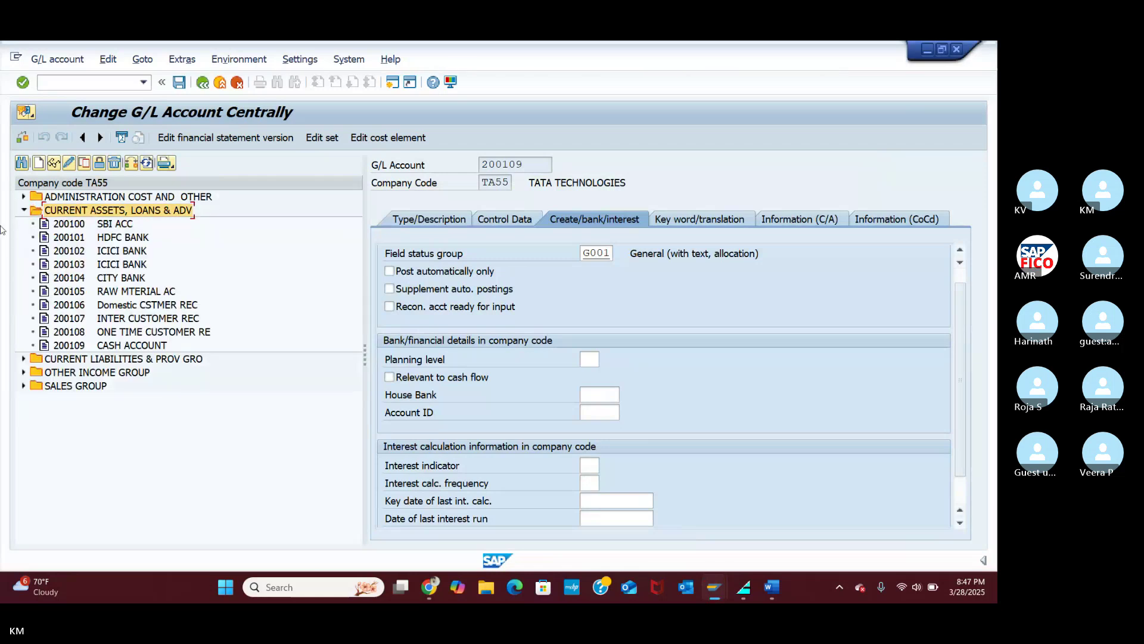
pyautogui.click(38, 164)
pyautogui.moveTo(195, 226); pyautogui.dragTo(511, 175)
pyautogui.write('200')
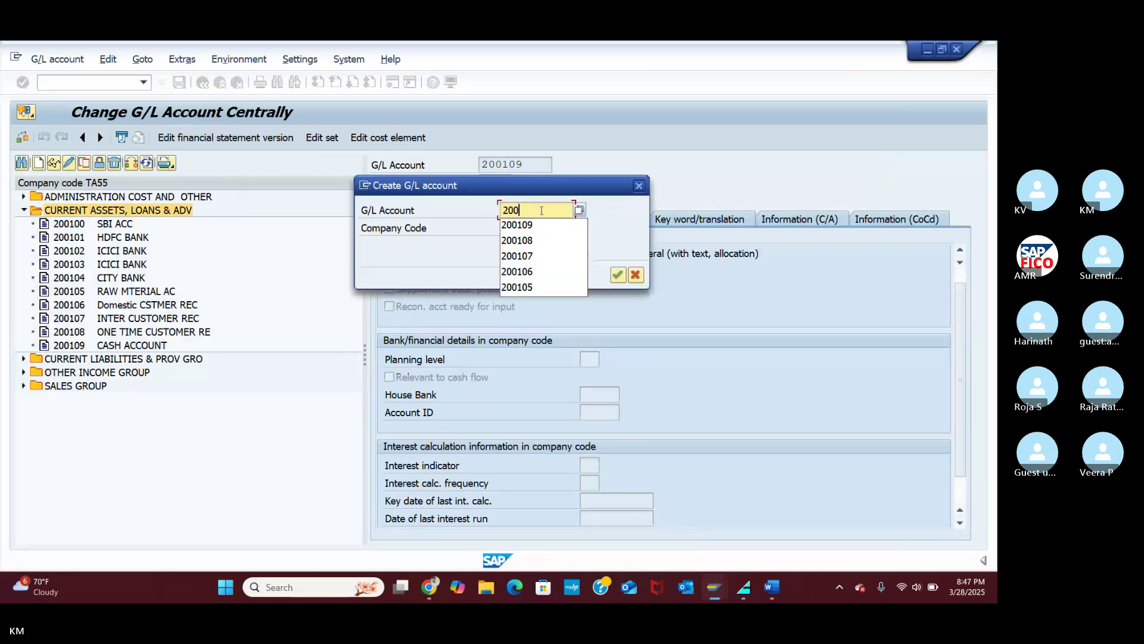
pyautogui.write('11')
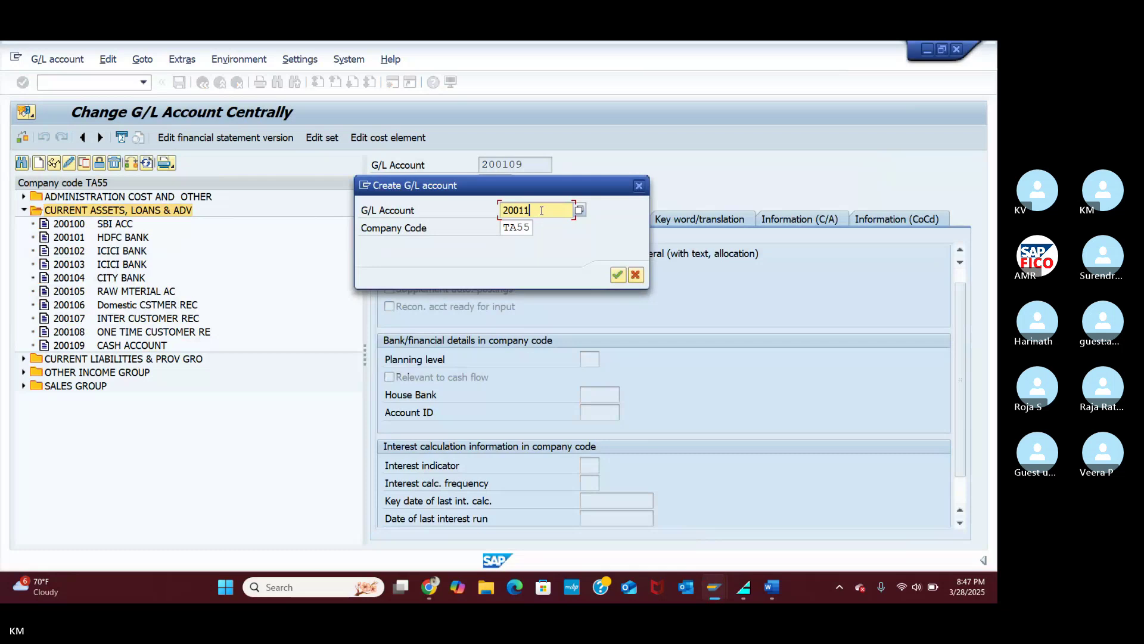
pyautogui.write('0')
pyautogui.click(620, 274)
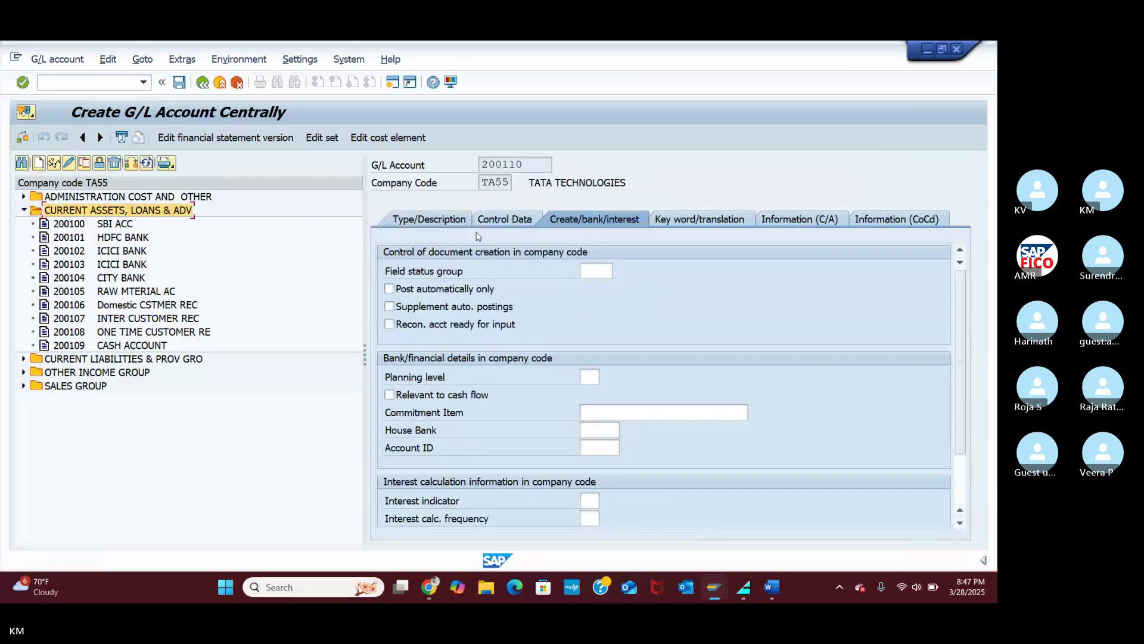
pyautogui.click(461, 227)
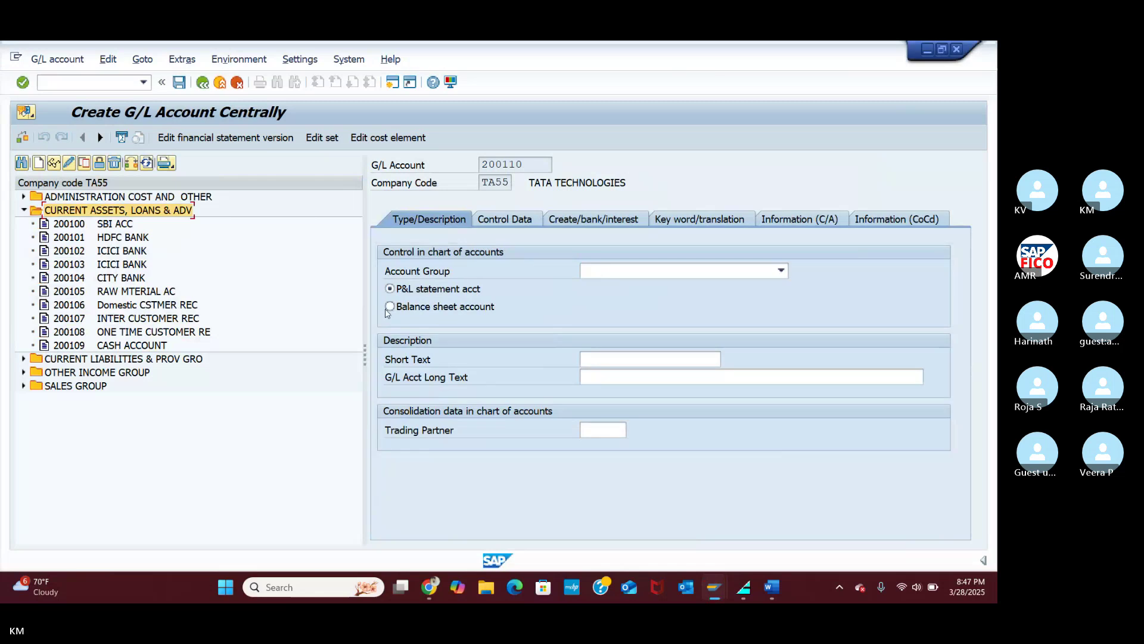
pyautogui.click(390, 307)
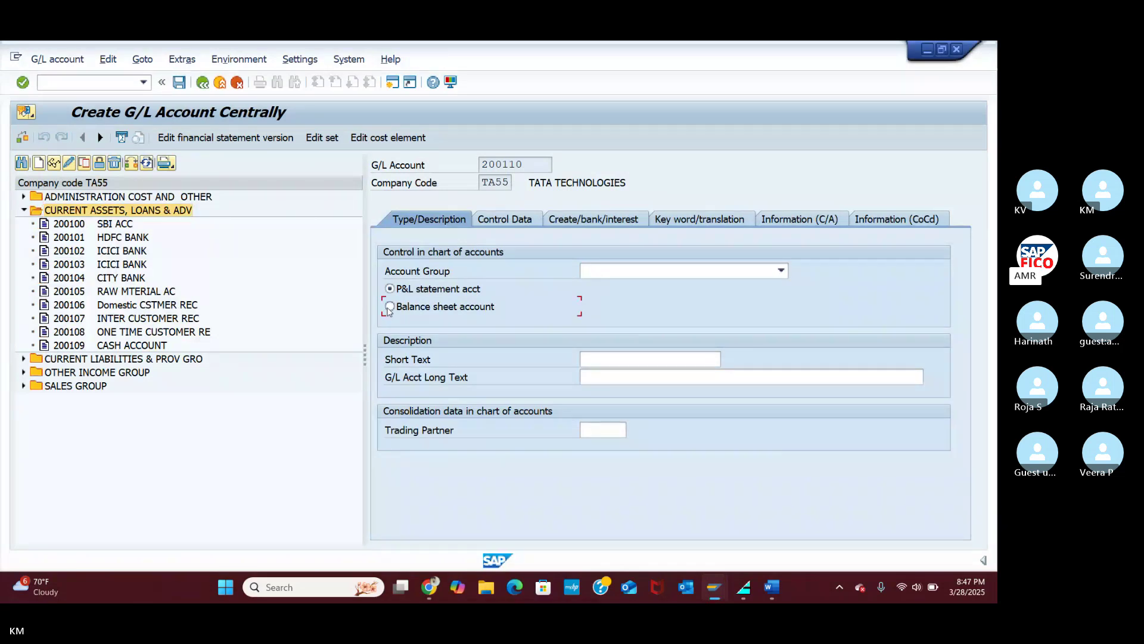
# Step: Describe the new account with short text COMMISSION RECEIVE and long text COMMISSION RECEIVABLE
pyautogui.click(624, 360)
pyautogui.write('C')
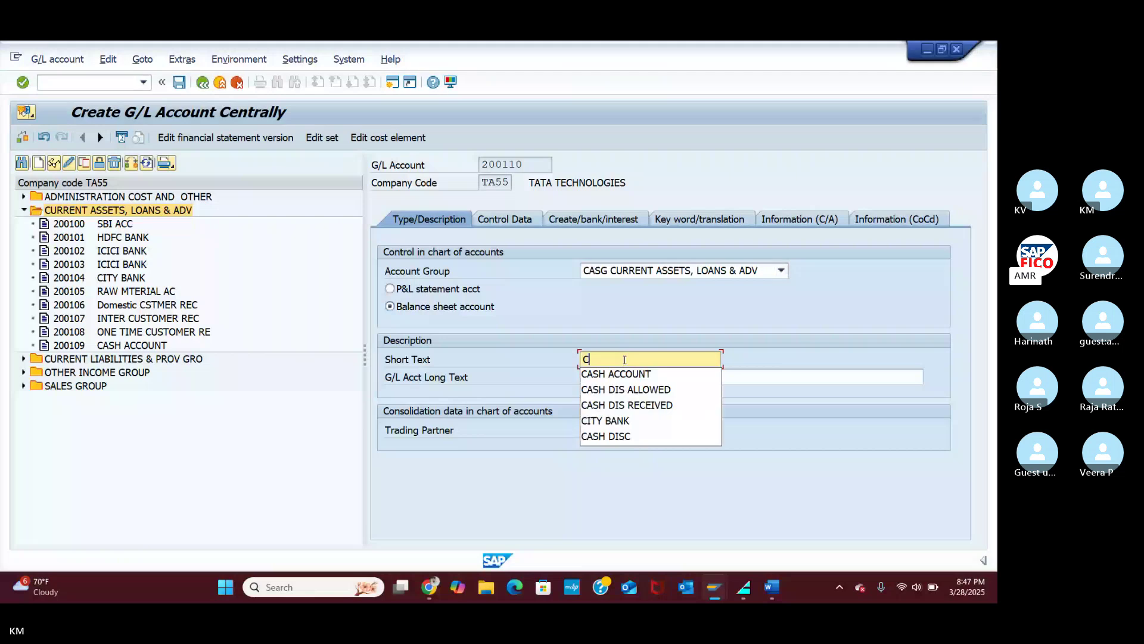
pyautogui.write('OMMISSI')
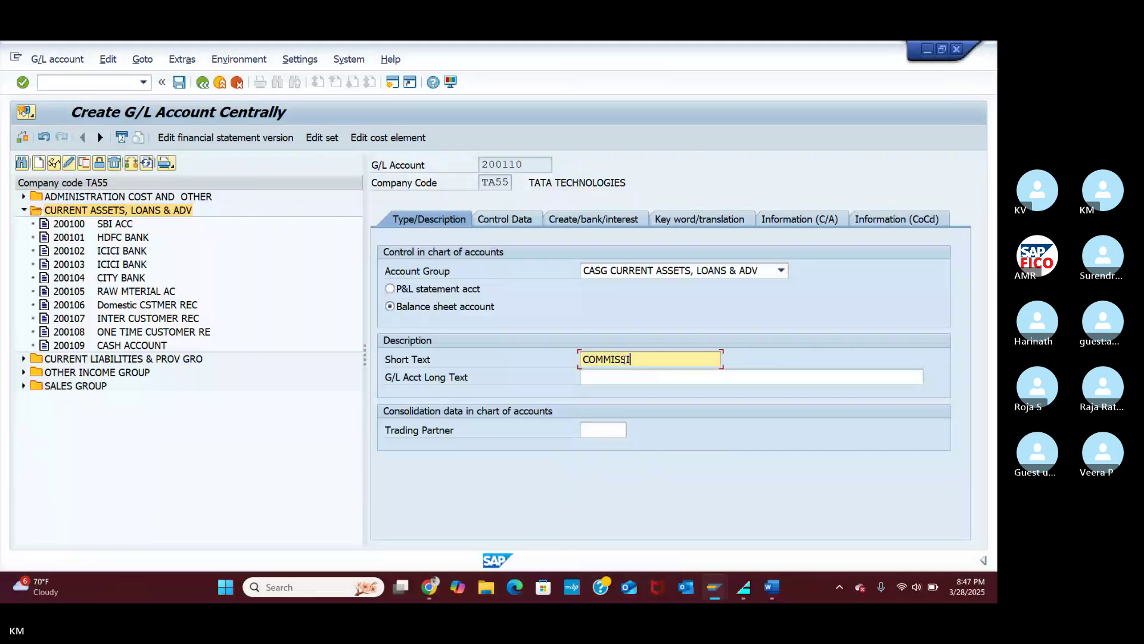
pyautogui.write('ON REC')
pyautogui.write('EIVA')
pyautogui.press('BackSpace')
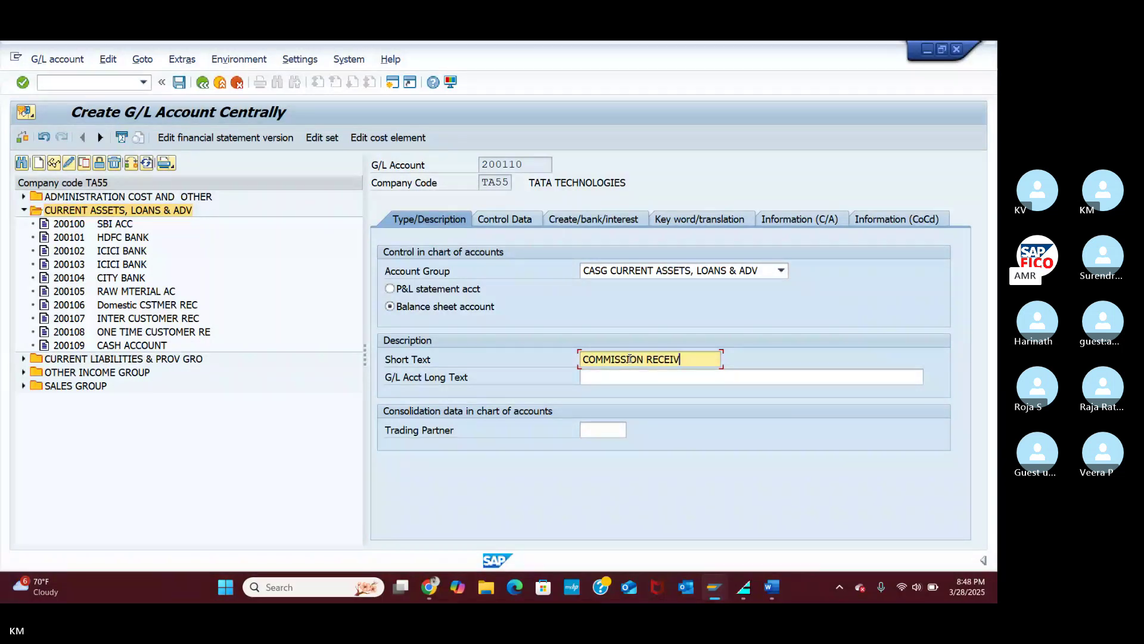
pyautogui.write('E')
pyautogui.click(600, 377)
pyautogui.write('COMMISS')
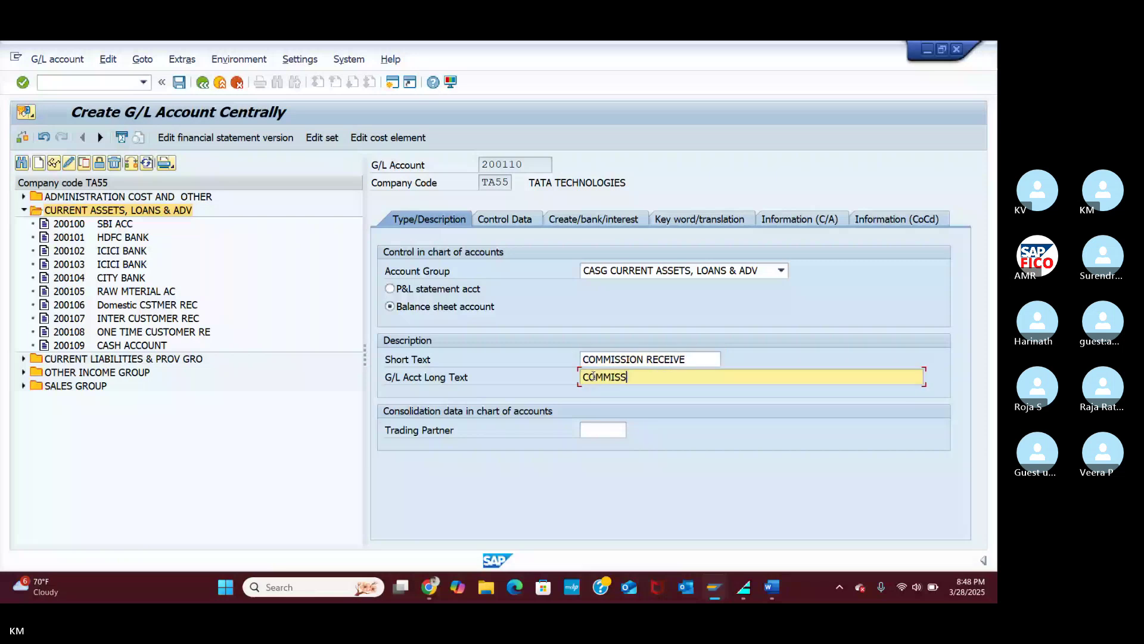
pyautogui.write('ION')
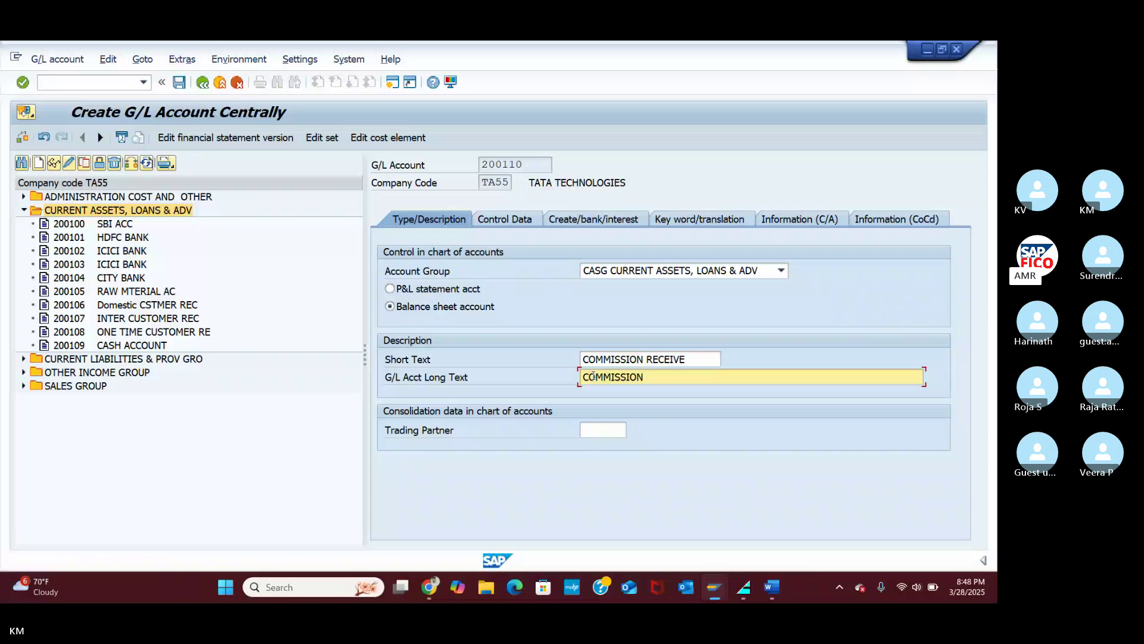
pyautogui.write(' RECEIVABLE')
# Step: Enable line item display and open item management in the commission receivable account's control data
pyautogui.click(516, 221)
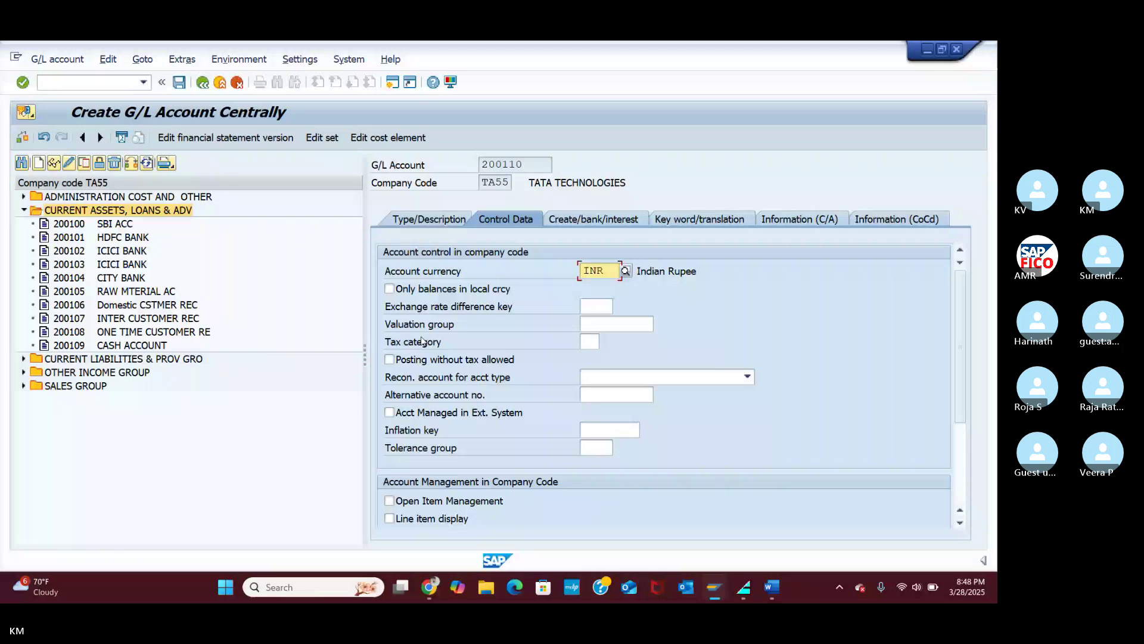
pyautogui.click(390, 519)
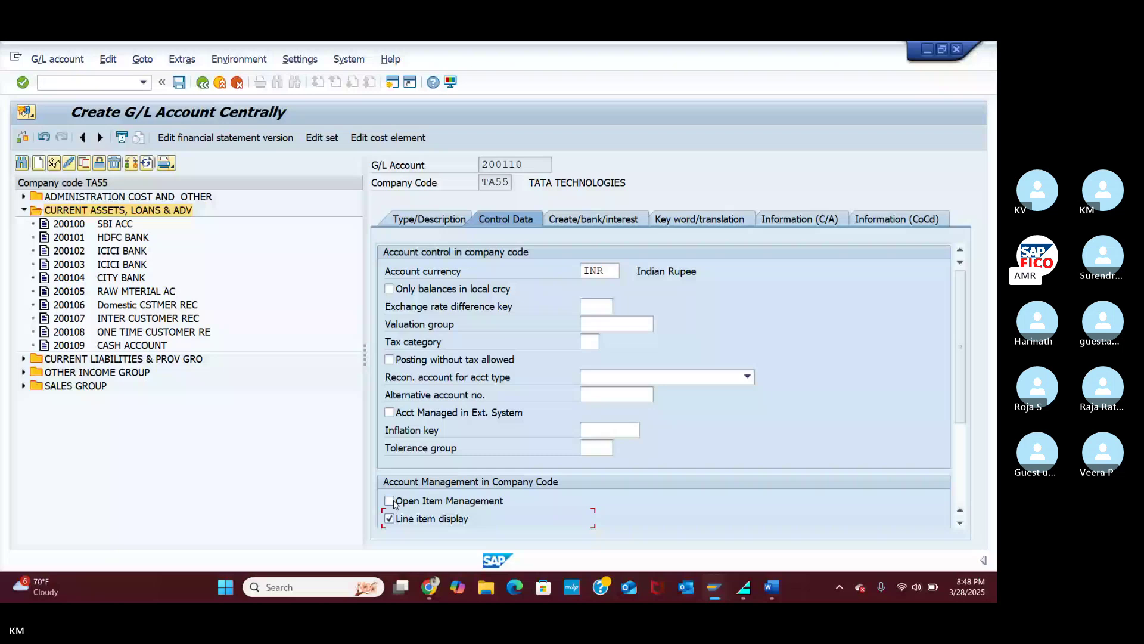
pyautogui.click(390, 501)
# Step: Set the commission receivable account's field status group to G001
pyautogui.click(582, 222)
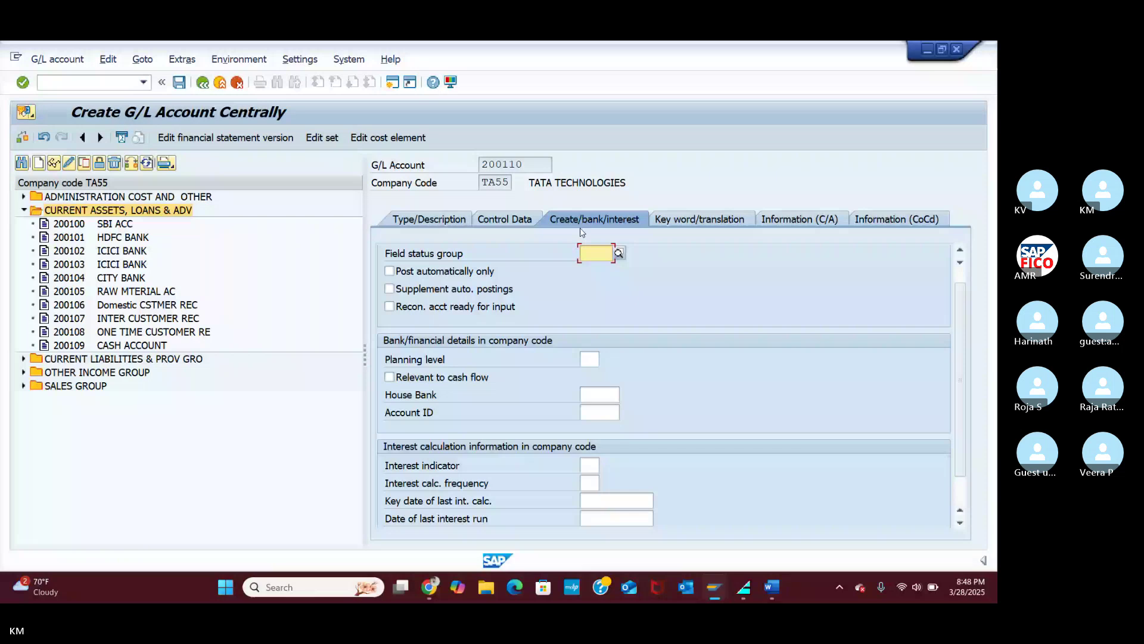
pyautogui.click(590, 253)
pyautogui.write('G001')
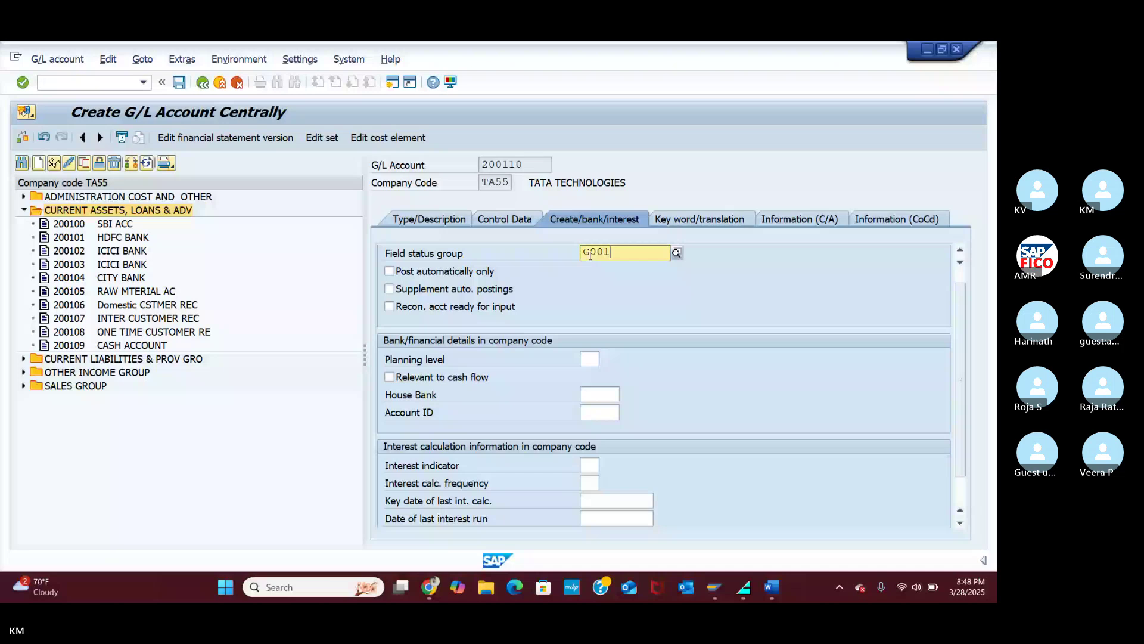
# Step: Set the commission receivable account's sort key to 001 and save the account
pyautogui.click(505, 219)
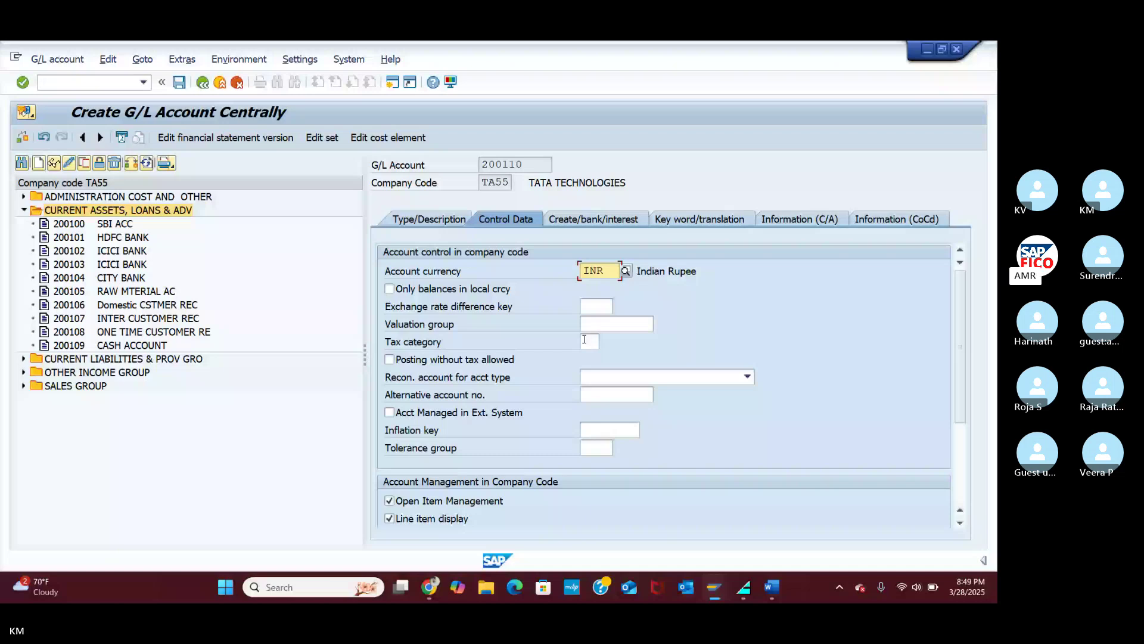
pyautogui.scroll(-3, 584, 339)
pyautogui.click(605, 394)
pyautogui.write('001')
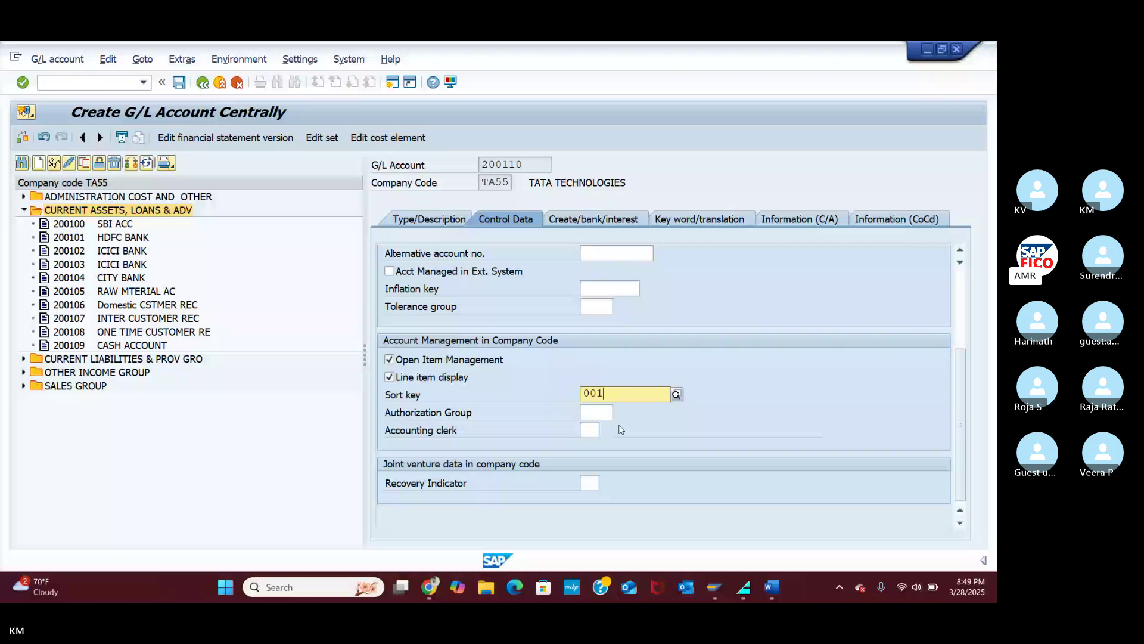
pyautogui.click(178, 87)
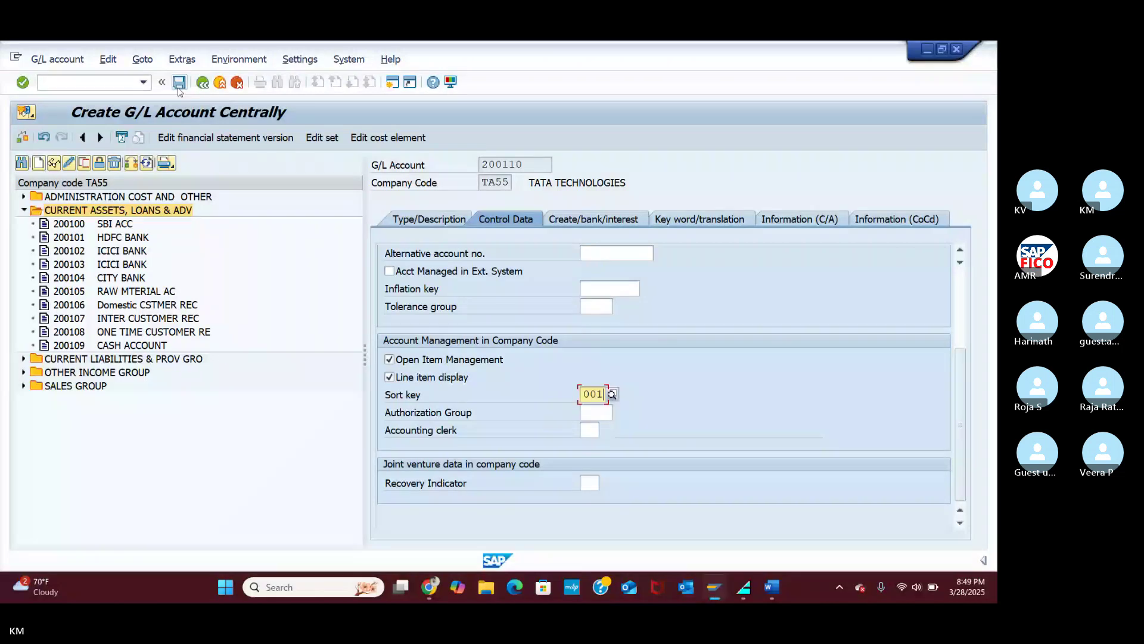
pyautogui.click(178, 88)
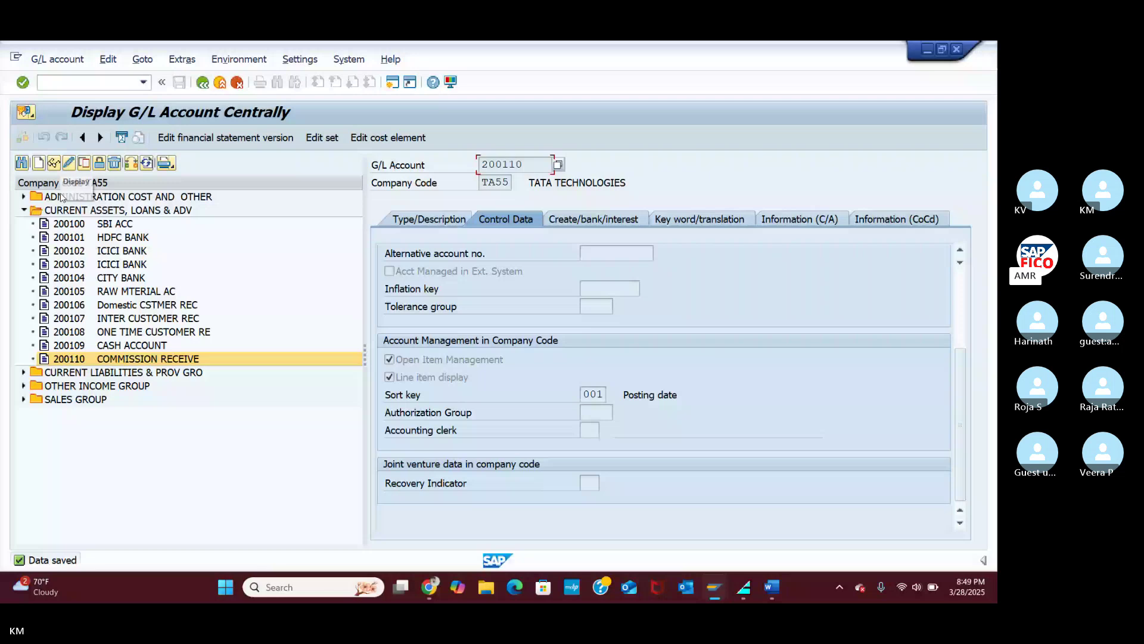
# Step: Check the existing account numbers in OTHER INCOME GROUP and start creating G/L account 300101 for company code TA55
pyautogui.click(23, 385)
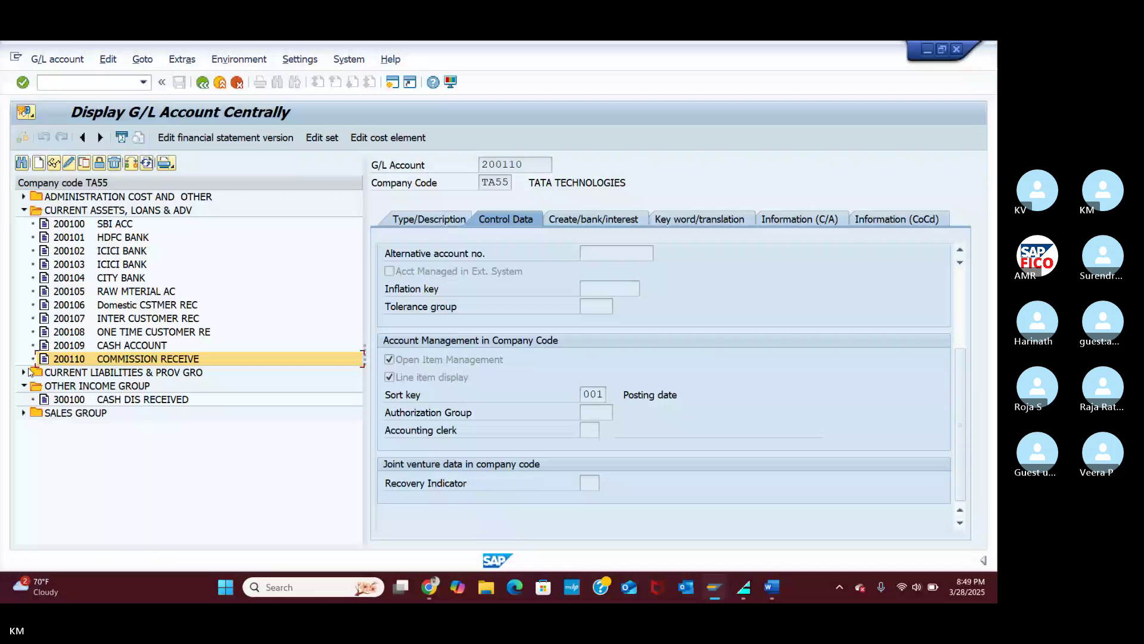
pyautogui.click(24, 210)
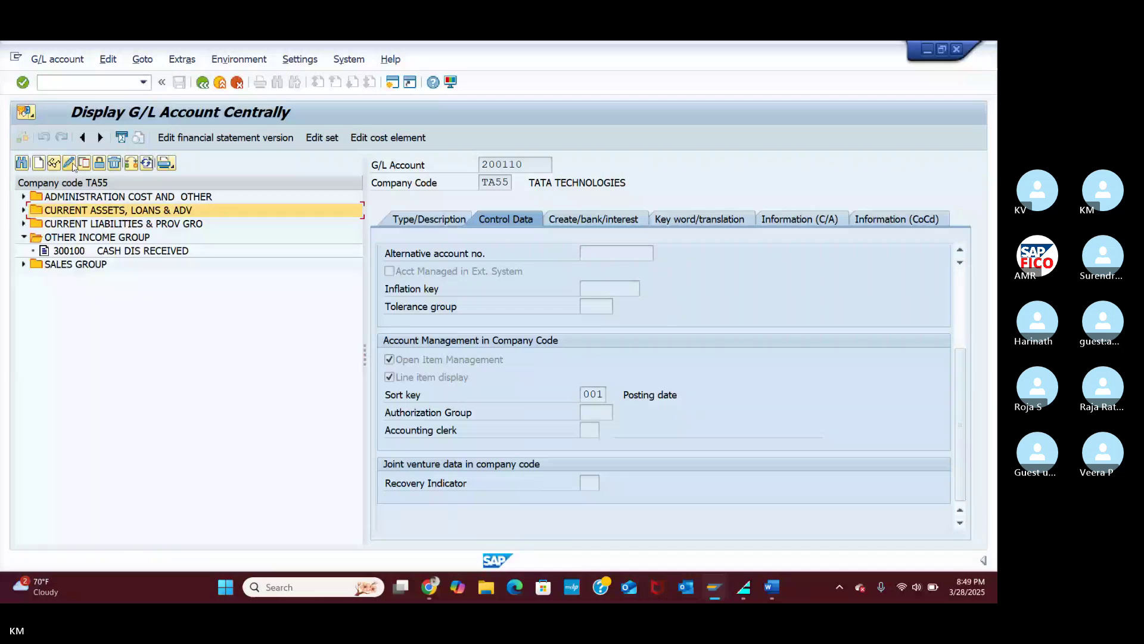
pyautogui.click(39, 163)
pyautogui.write('30')
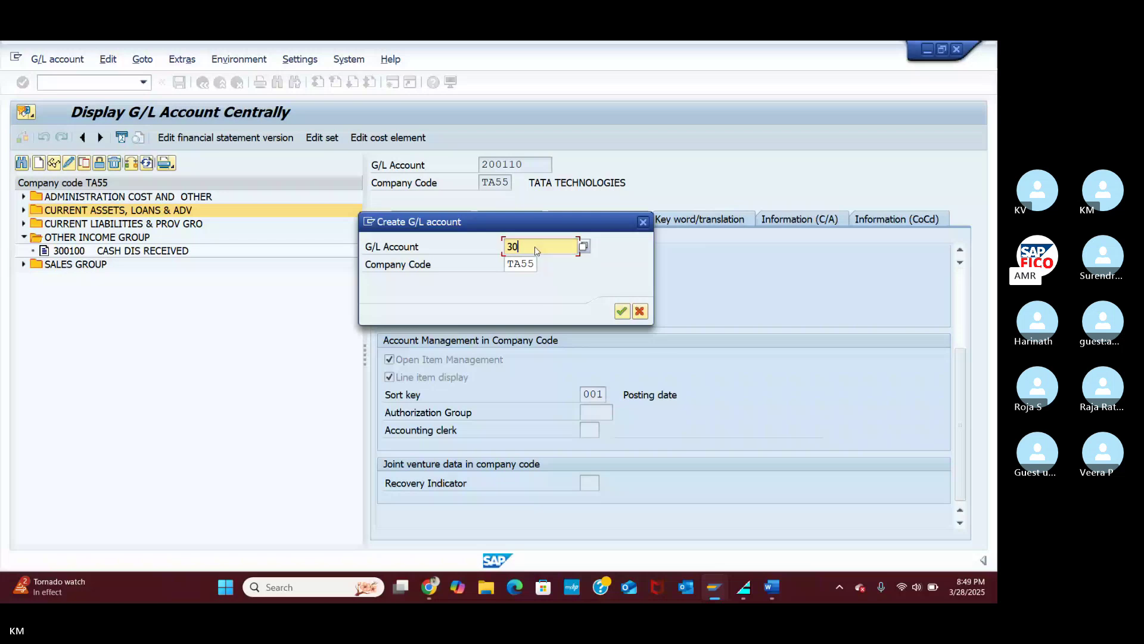
pyautogui.write('0101')
pyautogui.click(622, 311)
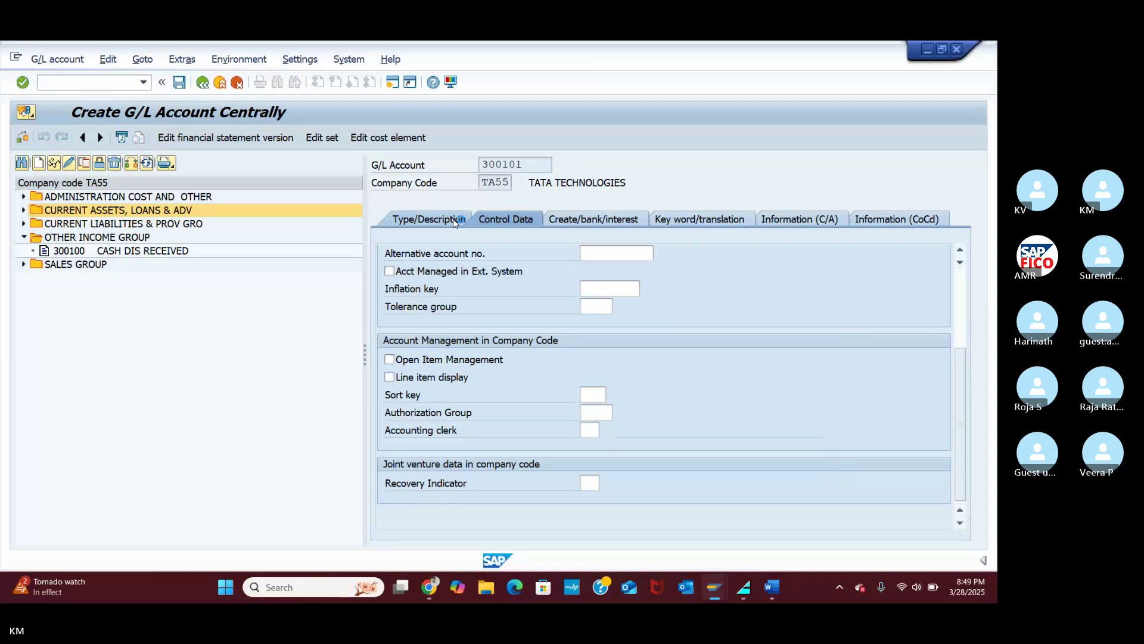
# Step: Assign the new account to group OTHG OTHER INCOME GROUP and classify it as a P&L statement account
pyautogui.click(456, 221)
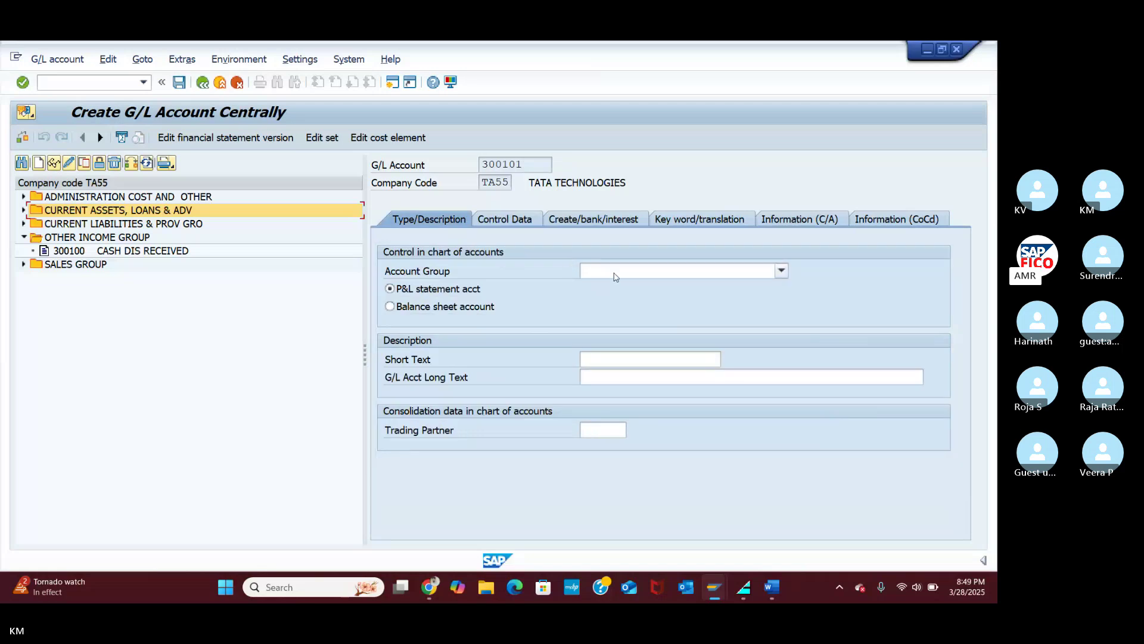
pyautogui.click(779, 273)
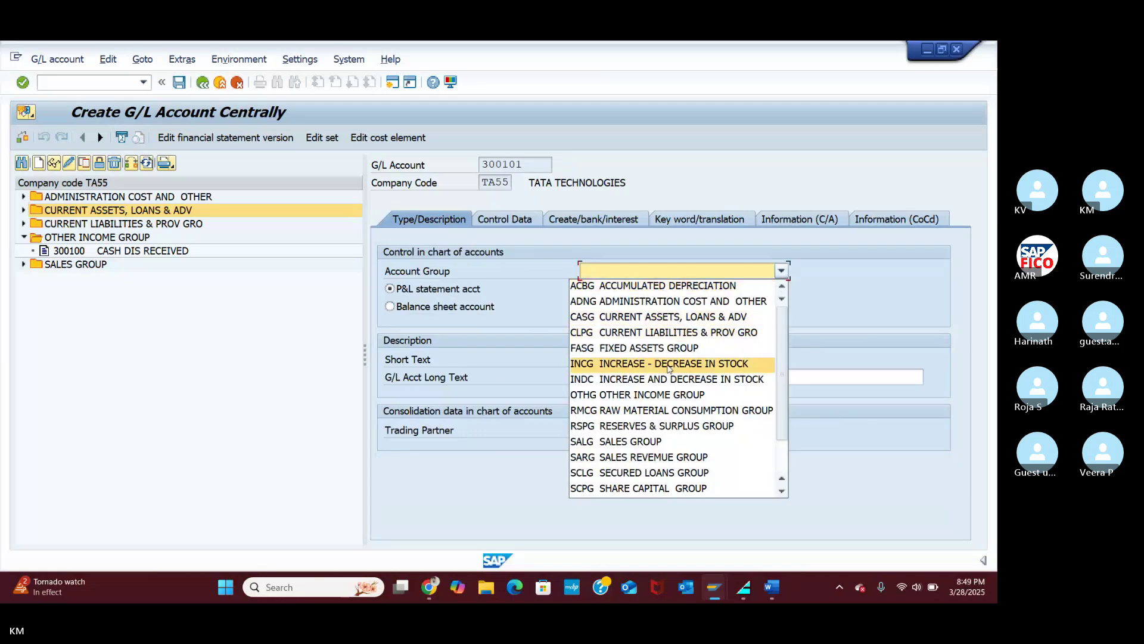
pyautogui.scroll(-1, 661, 394)
pyautogui.scroll(1, 653, 420)
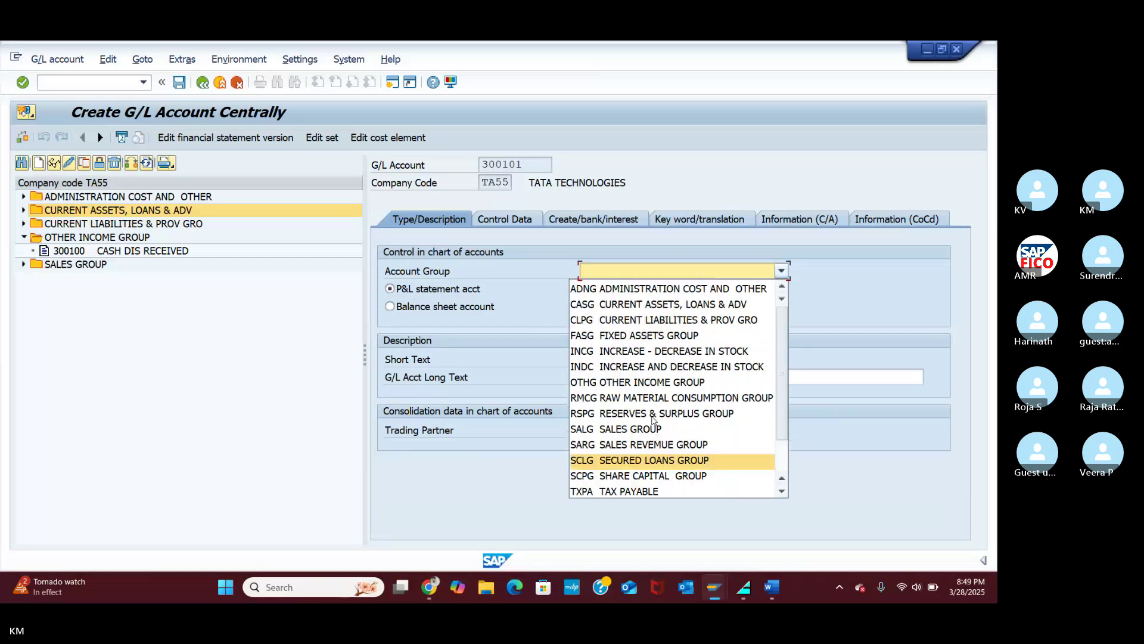
pyautogui.scroll(1, 654, 420)
pyautogui.click(631, 397)
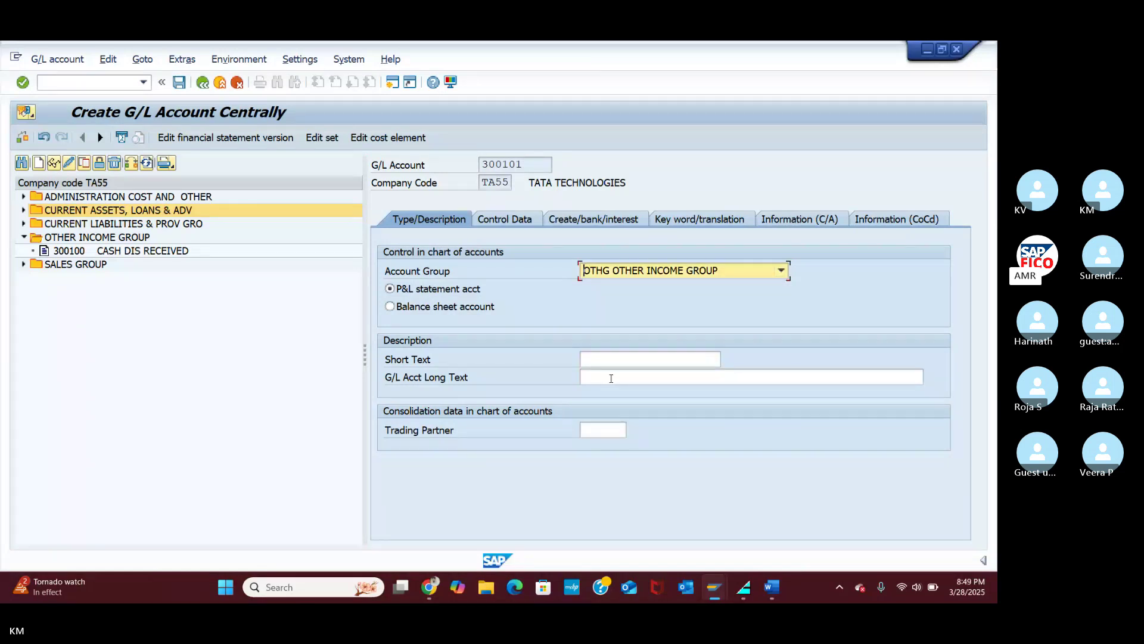
pyautogui.click(391, 306)
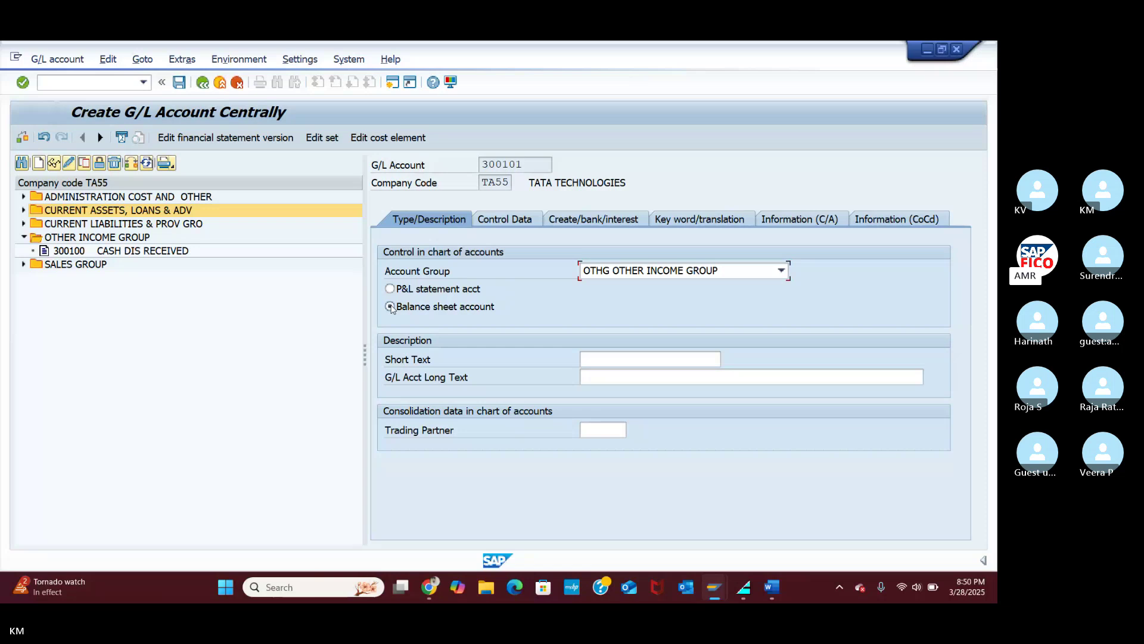
pyautogui.click(389, 288)
# Step: Describe account 300101 with short text COMMISSION RECEIVED and long text COMMISSION RECEIVED A/C
pyautogui.click(677, 358)
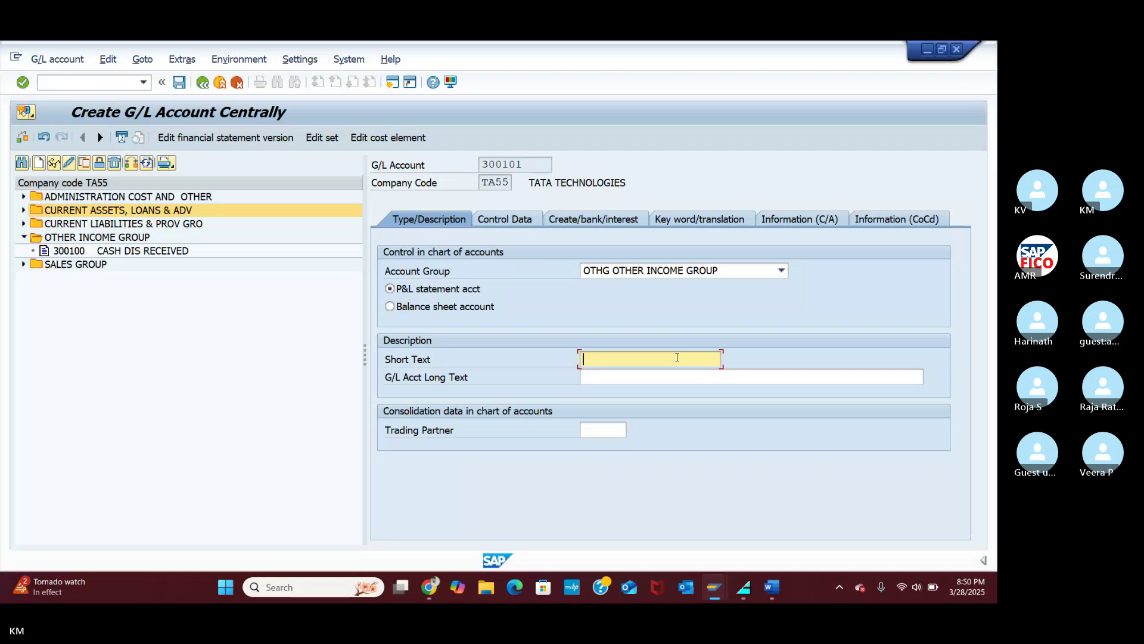
pyautogui.write('COMMISS')
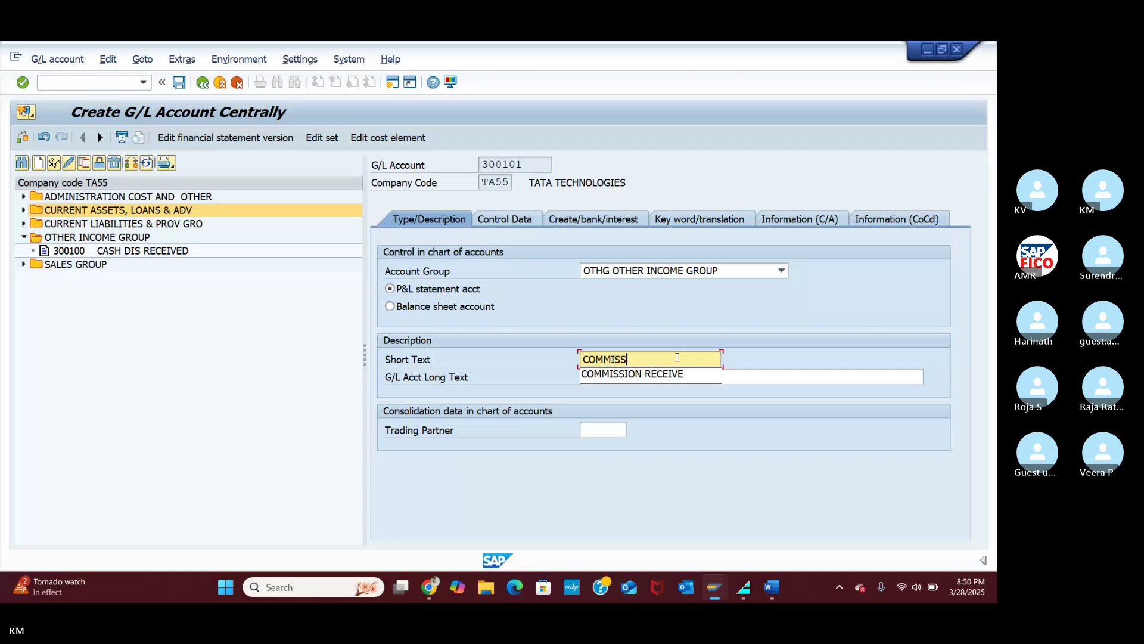
pyautogui.write('ION RE')
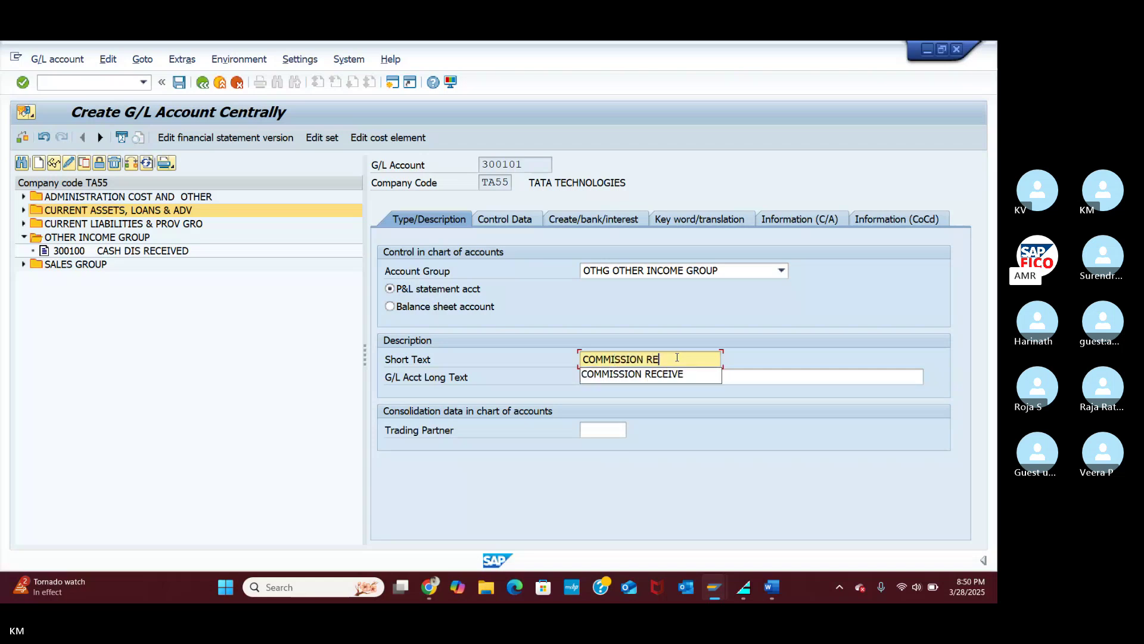
pyautogui.write('CEIVED')
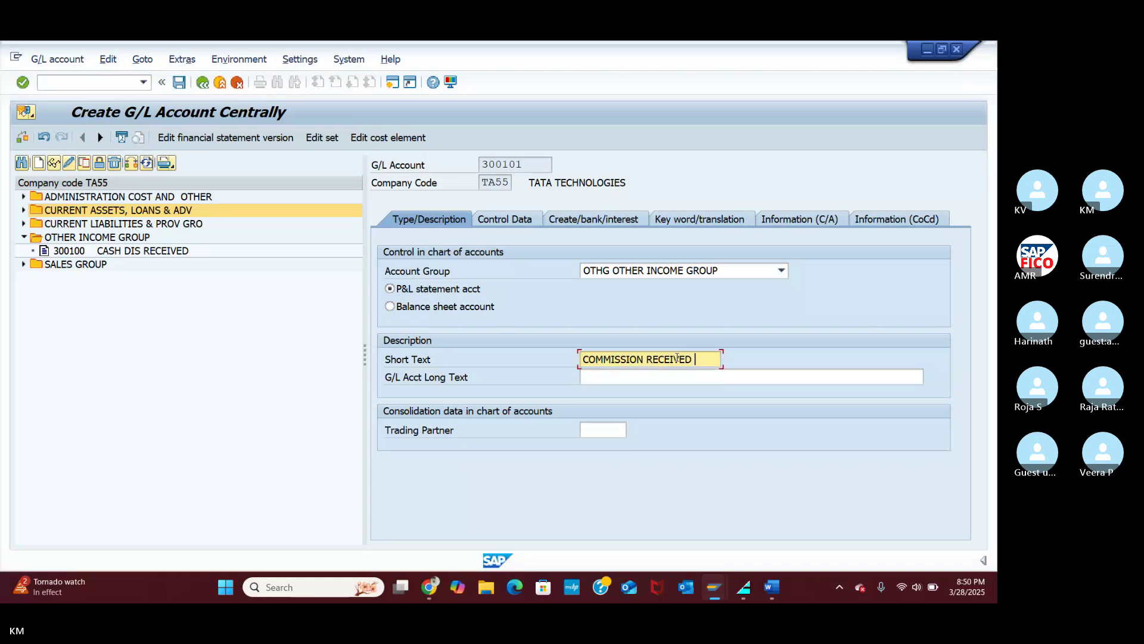
pyautogui.click(635, 375)
pyautogui.write('COMMIS')
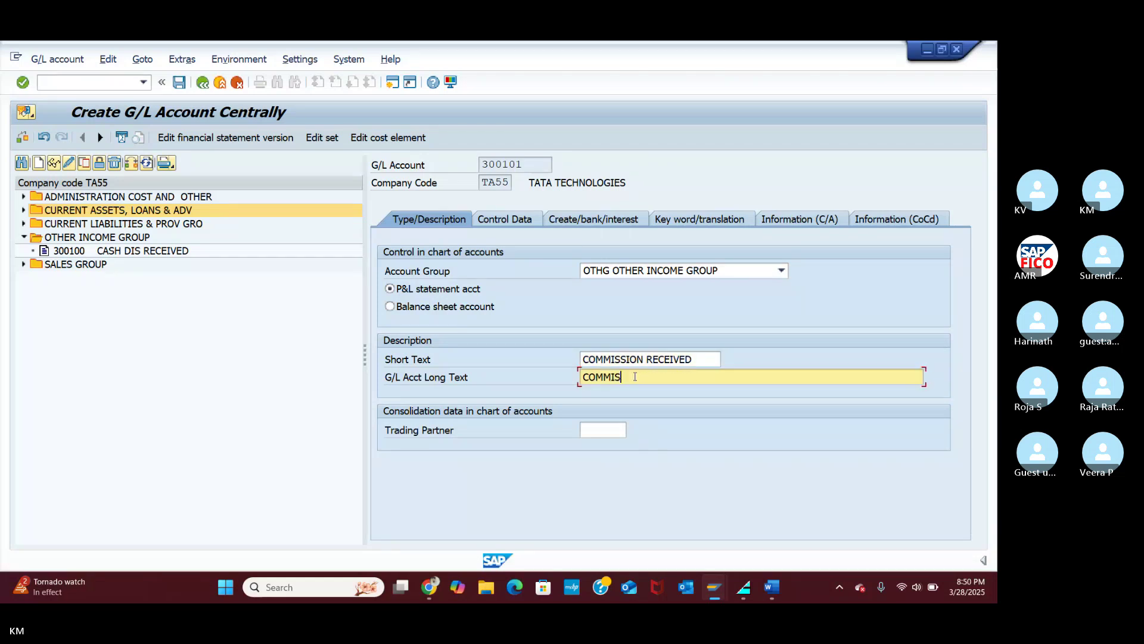
pyautogui.write('SION RECEIV')
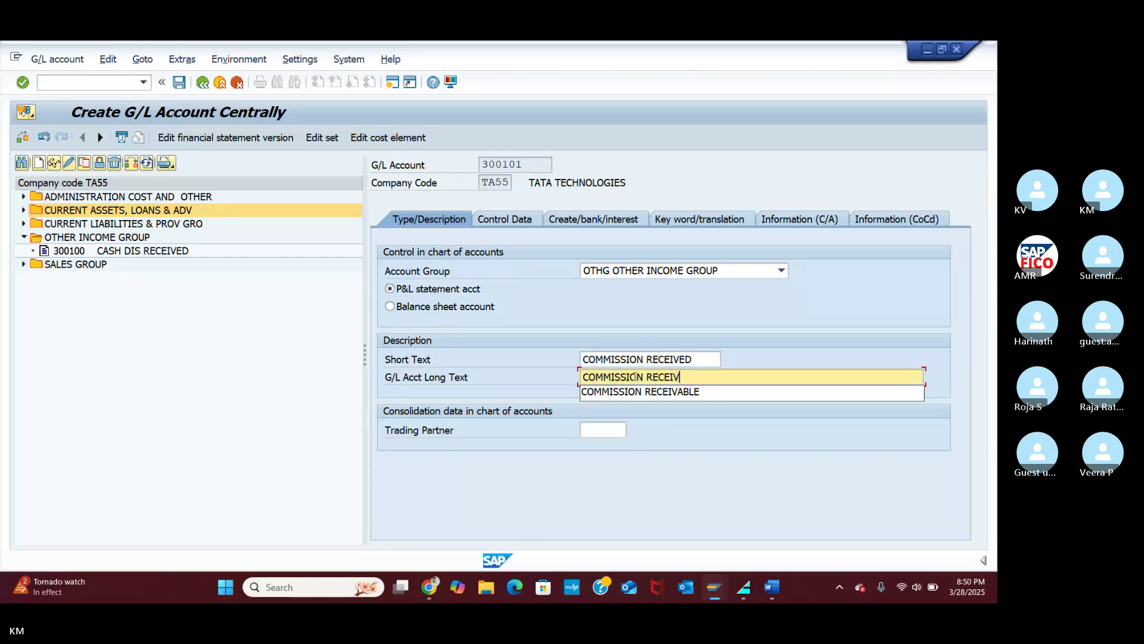
pyautogui.write('ED A/C')
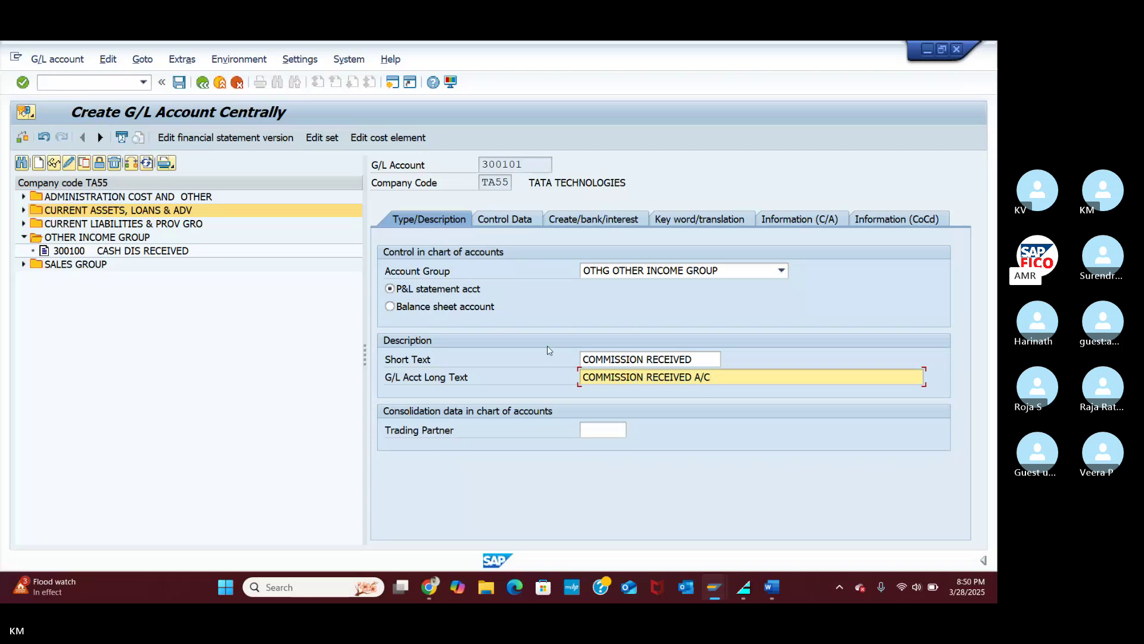
# Step: Enable line item display for account 300101 and set its sort key to 001 Posting date
pyautogui.click(516, 219)
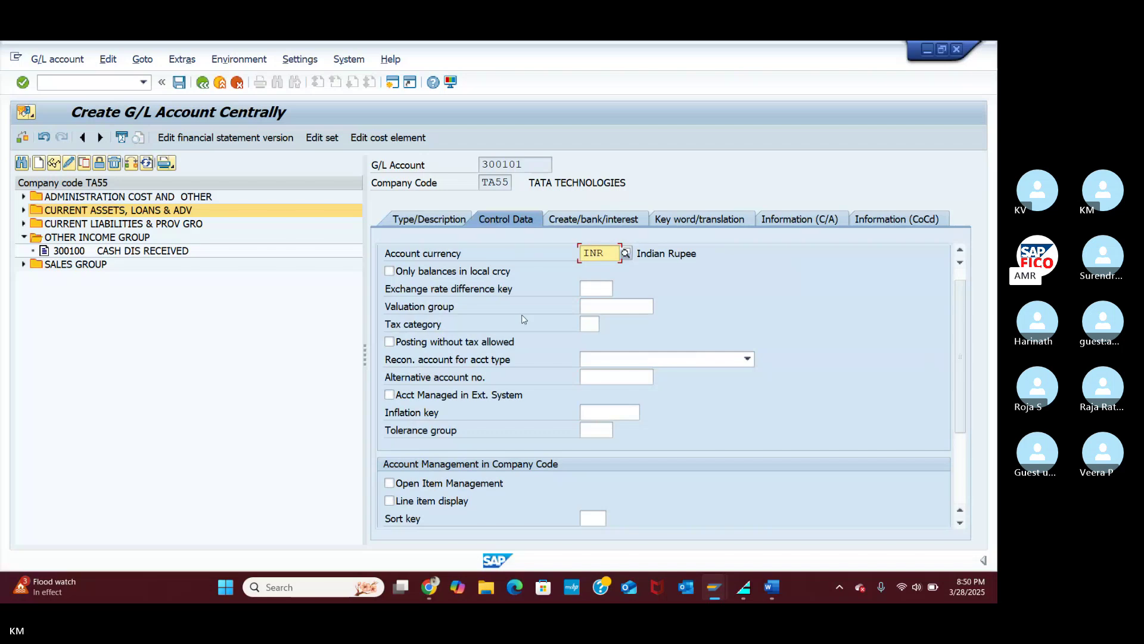
pyautogui.click(389, 500)
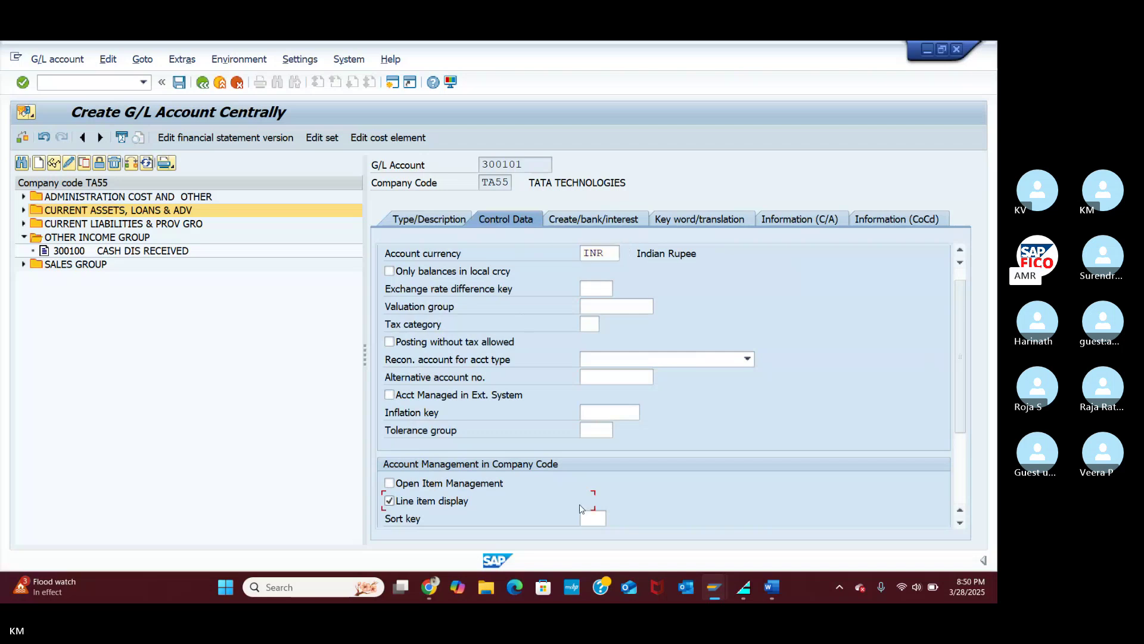
pyautogui.click(591, 520)
pyautogui.write('001')
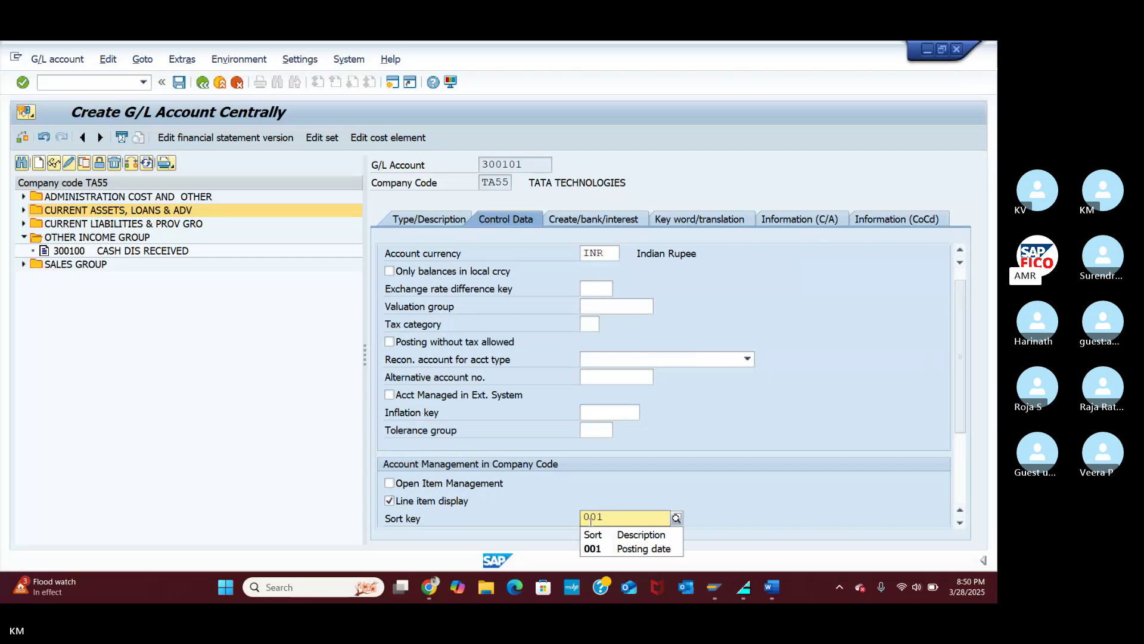
pyautogui.click(598, 549)
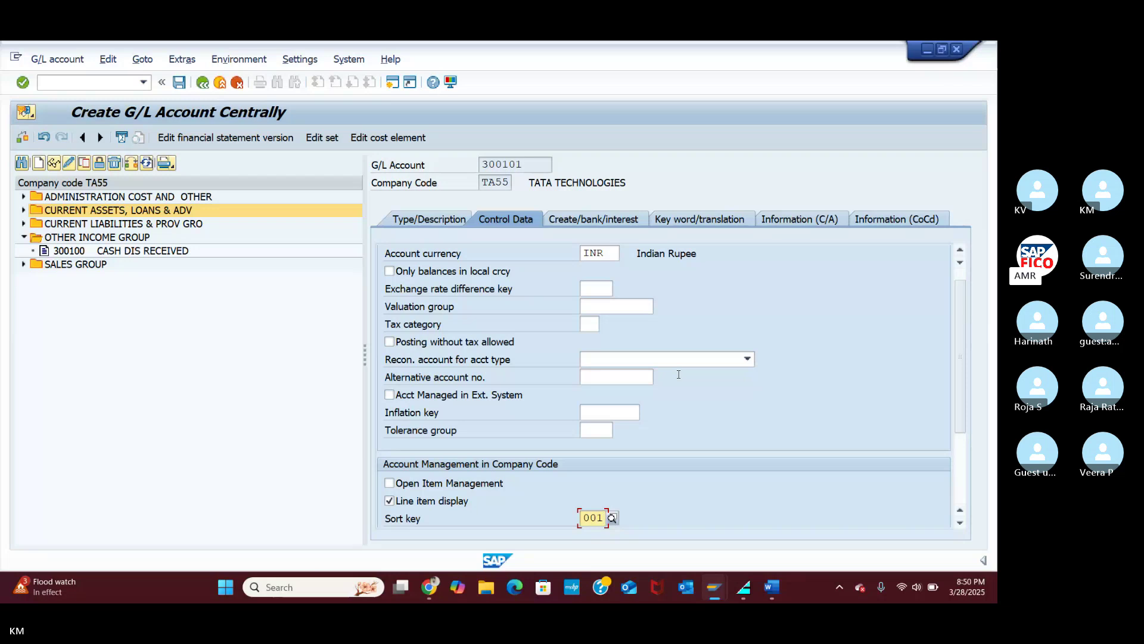
pyautogui.scroll(-1, 678, 374)
pyautogui.scroll(2, 641, 325)
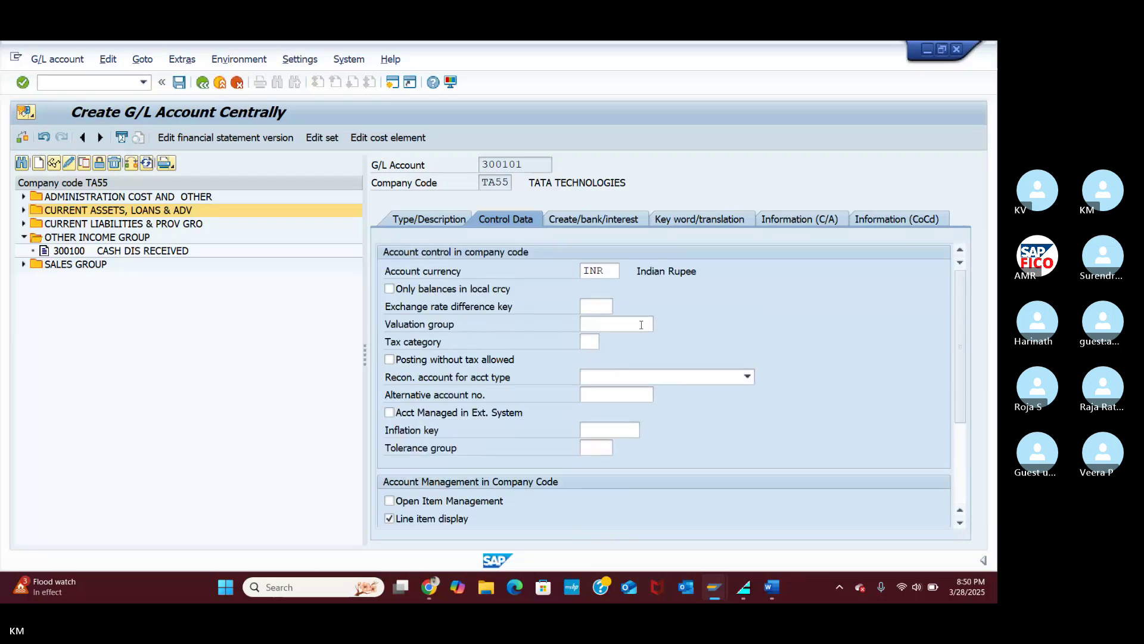
# Step: Assign field status group G001 to the commission received account and save it
pyautogui.click(610, 222)
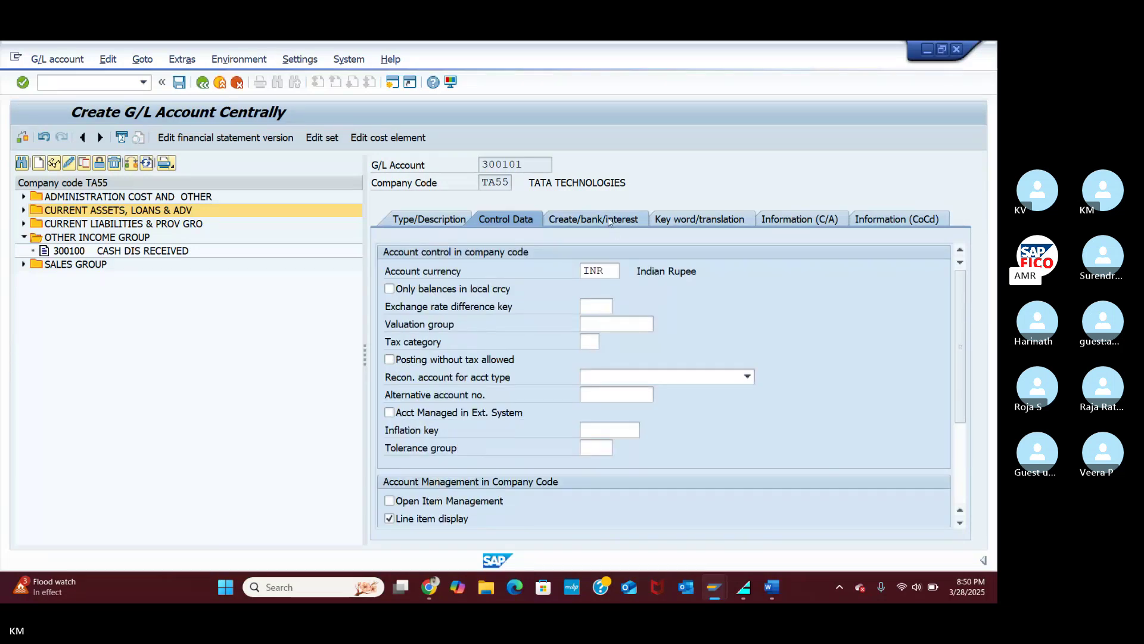
pyautogui.click(596, 253)
pyautogui.write('G')
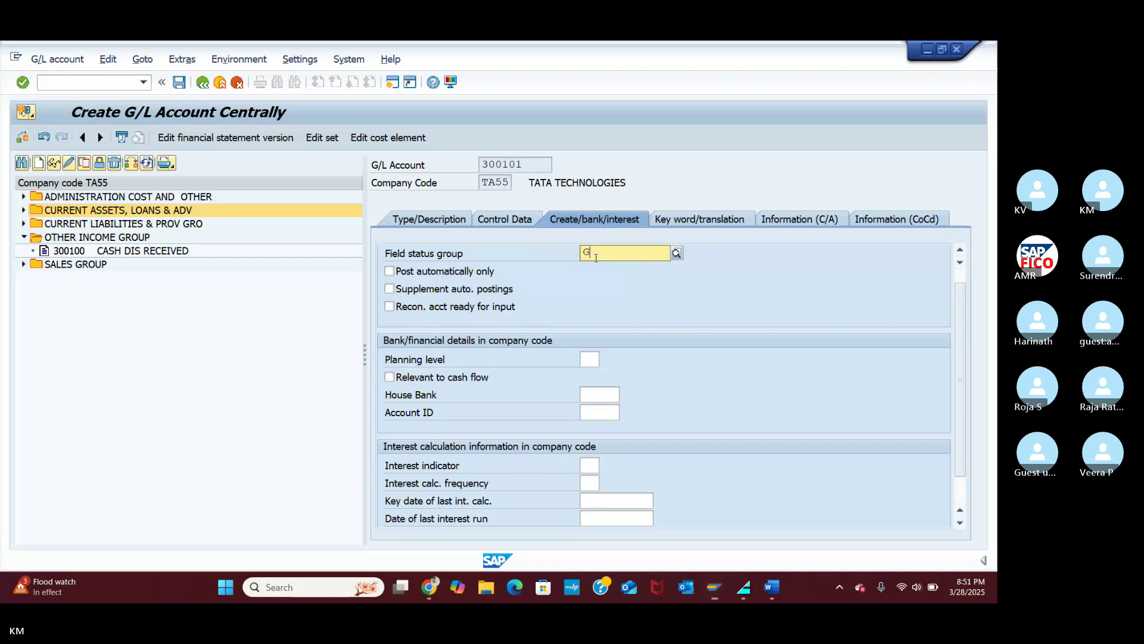
pyautogui.write('001')
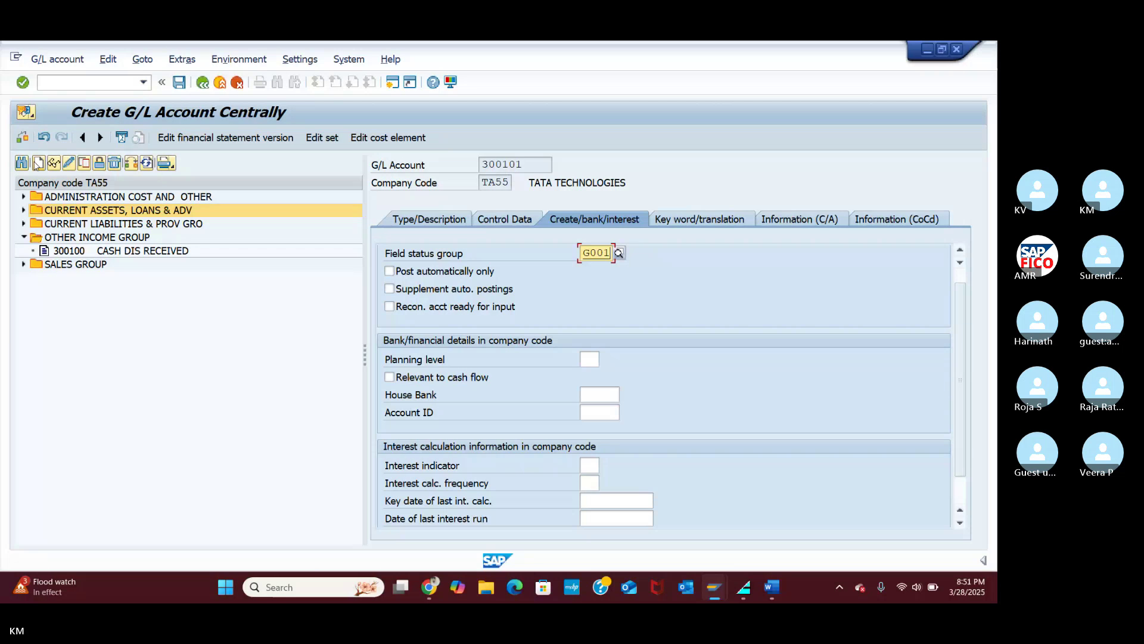
pyautogui.click(178, 84)
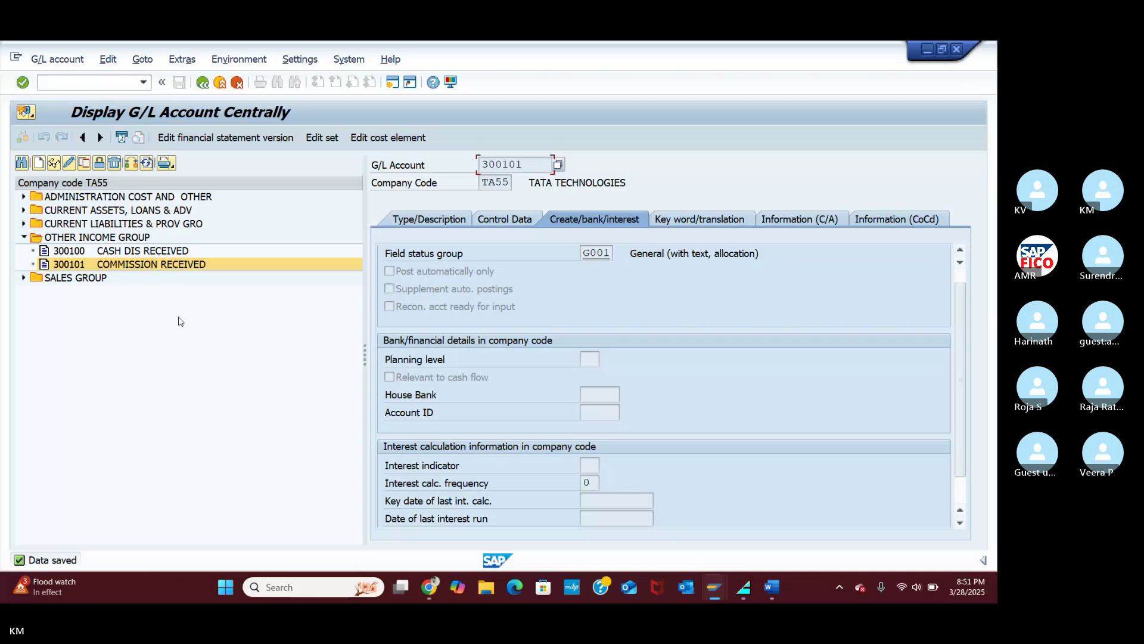
# Step: Switch to the open item management notes in Word and review the account creation list and ENTRY POSTING section
pyautogui.click(772, 587)
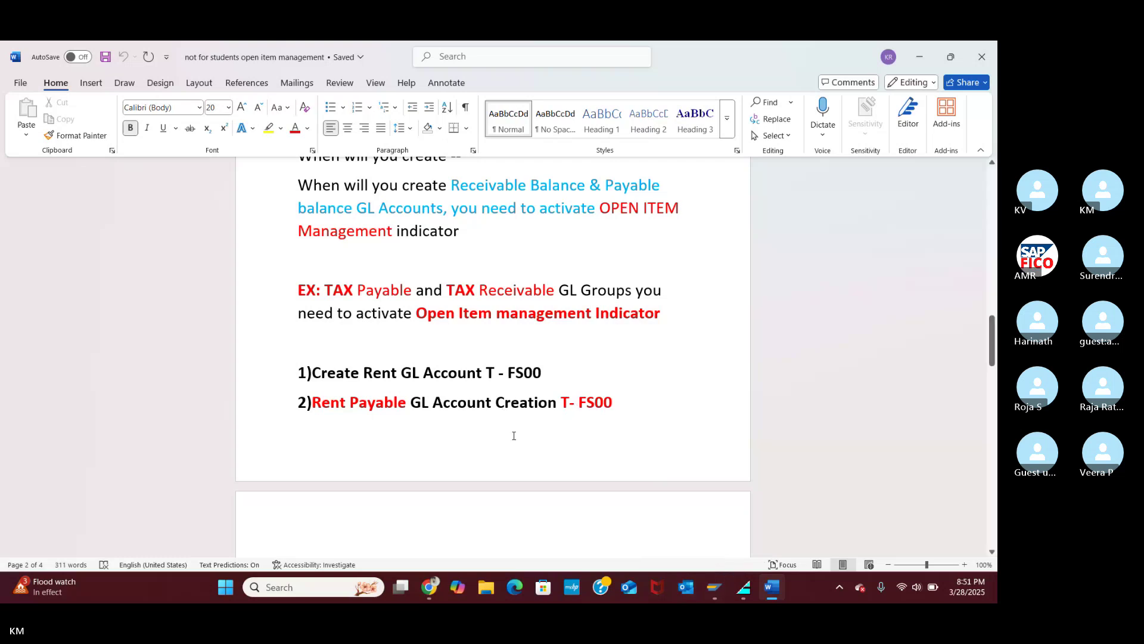
pyautogui.scroll(-5, 503, 413)
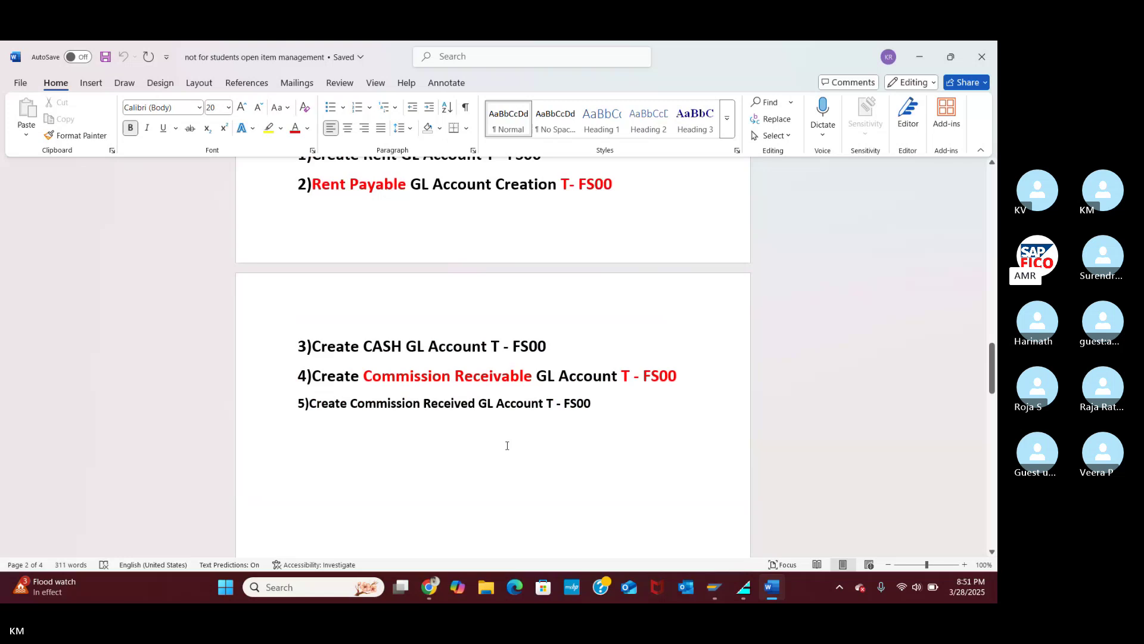
pyautogui.scroll(-10, 506, 465)
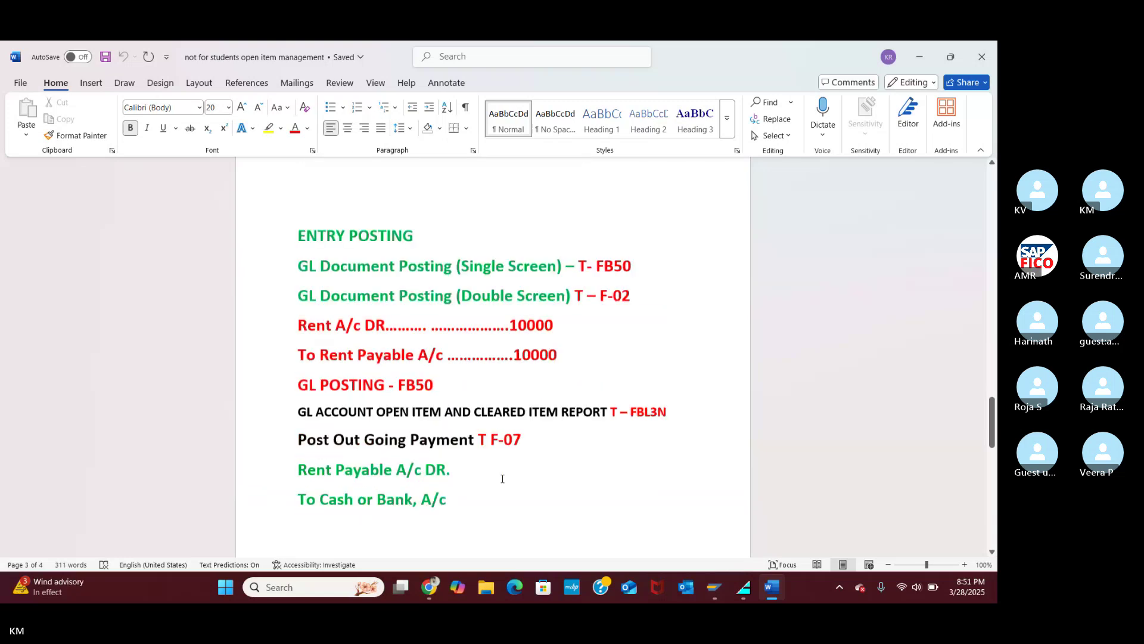
pyautogui.scroll(-2, 502, 479)
pyautogui.scroll(1, 493, 484)
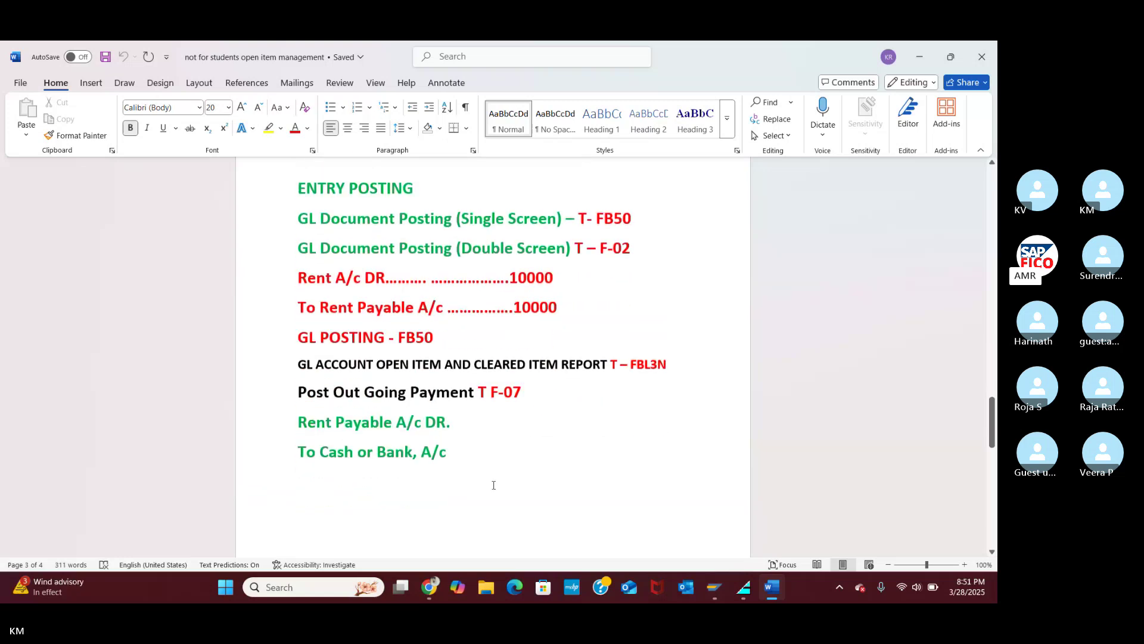
pyautogui.scroll(1, 498, 471)
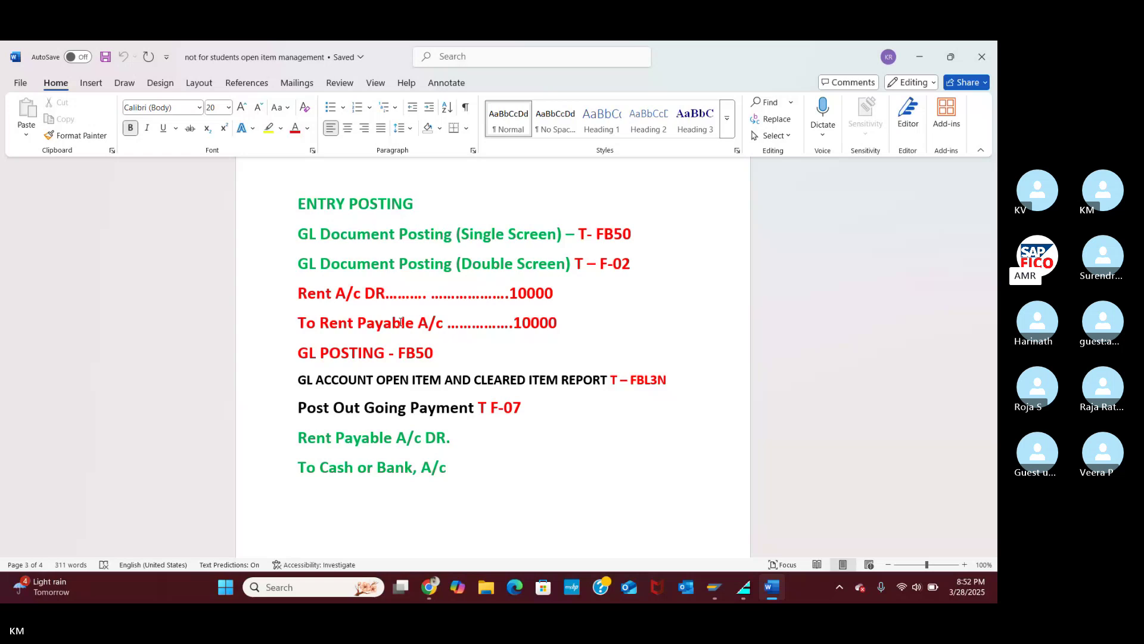
# Step: Switch to the SAP session showing the G/L account groups and start transaction FB50 for G/L document entry
pyautogui.moveTo(714, 587)
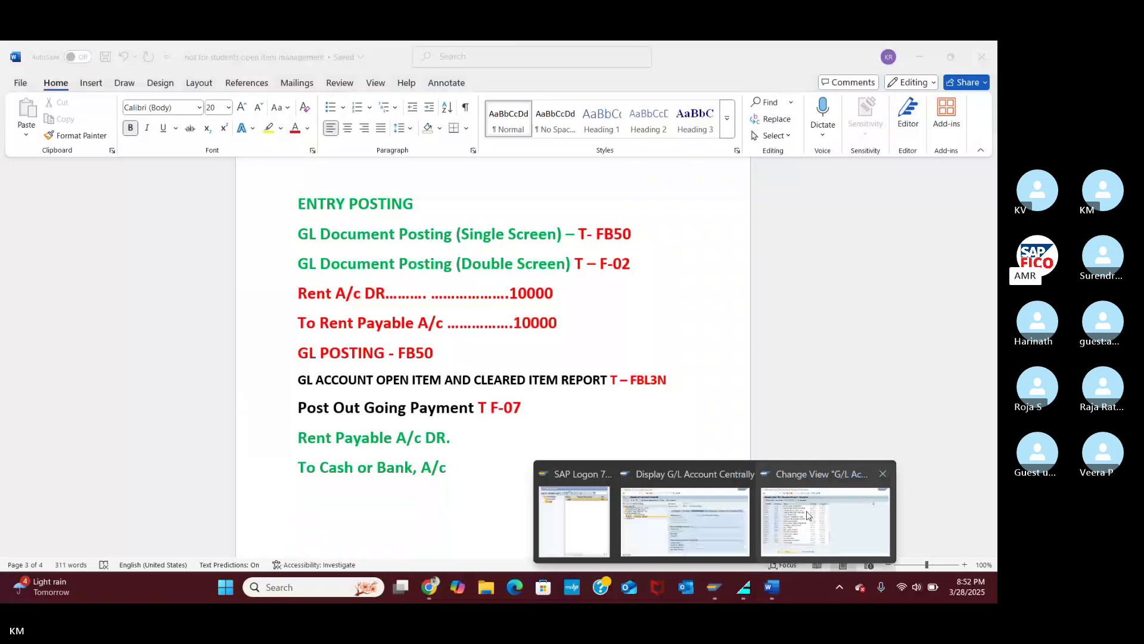
pyautogui.click(808, 515)
pyautogui.click(123, 83)
pyautogui.write('/NF')
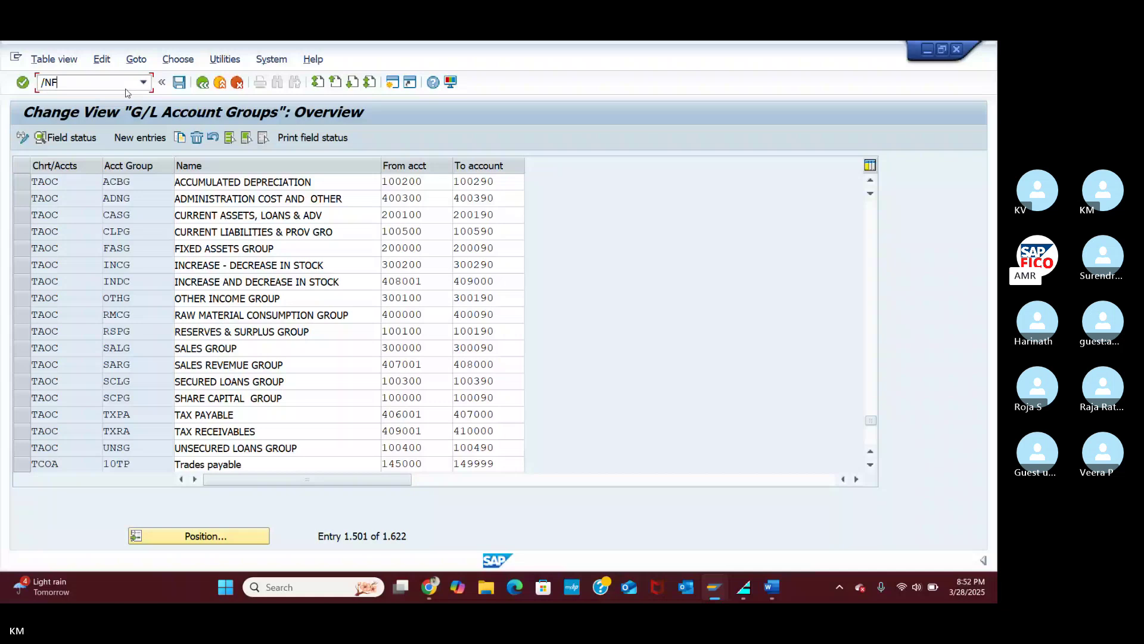
pyautogui.press('Return')
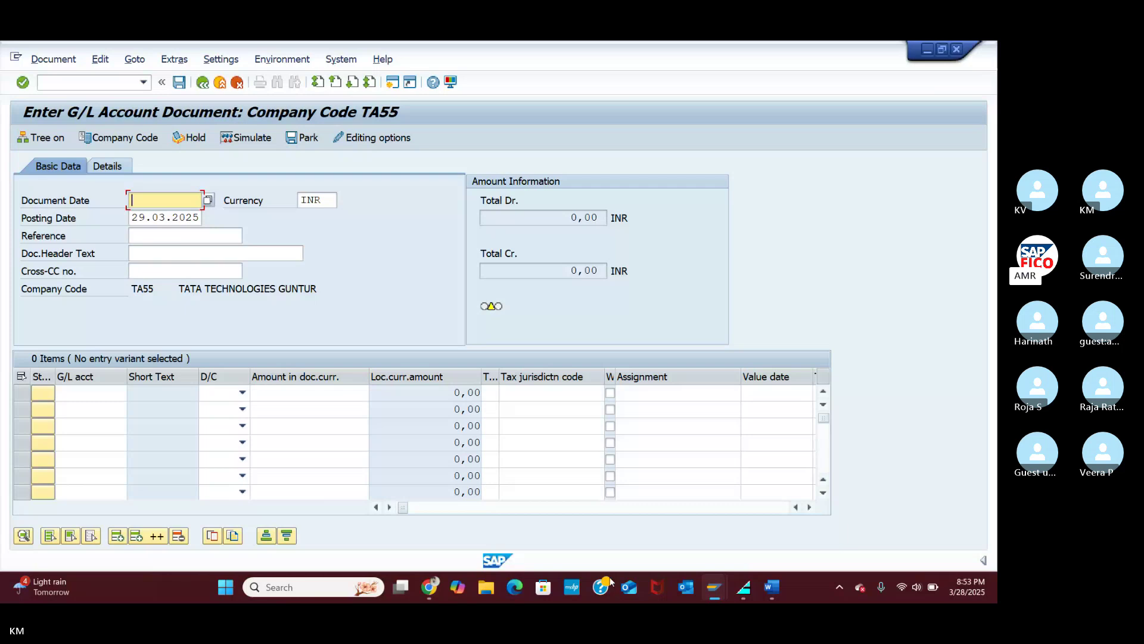
# Step: Check the rent entry in the Word notes, and set the G/L document's date to 29.03.2025
pyautogui.moveTo(768, 588)
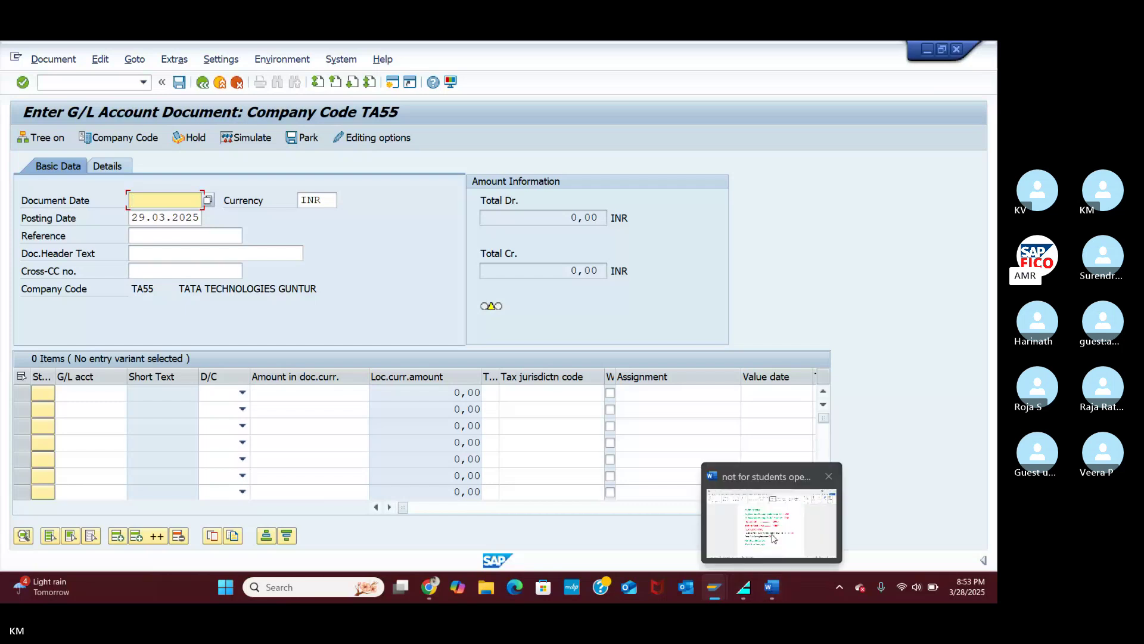
pyautogui.click(773, 538)
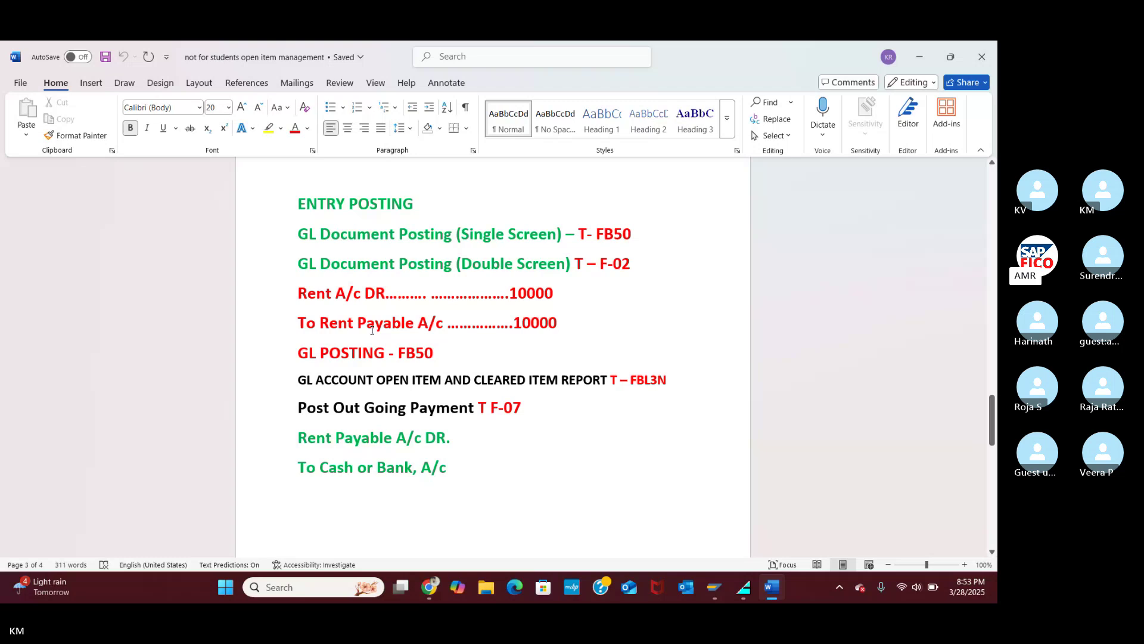
pyautogui.click(922, 56)
pyautogui.click(207, 199)
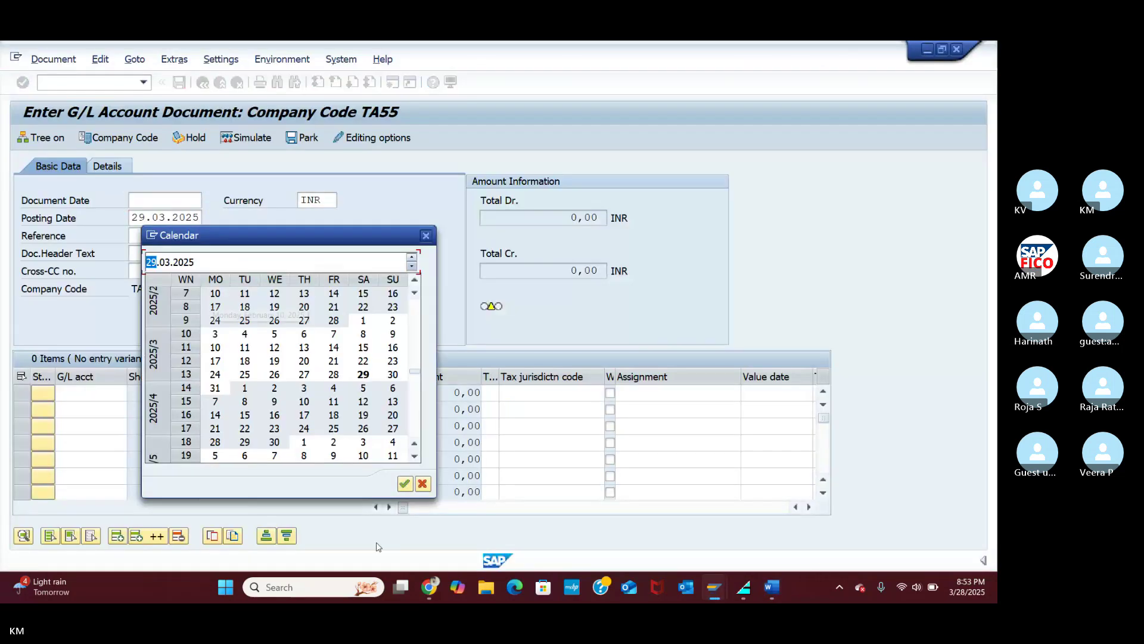
pyautogui.click(404, 484)
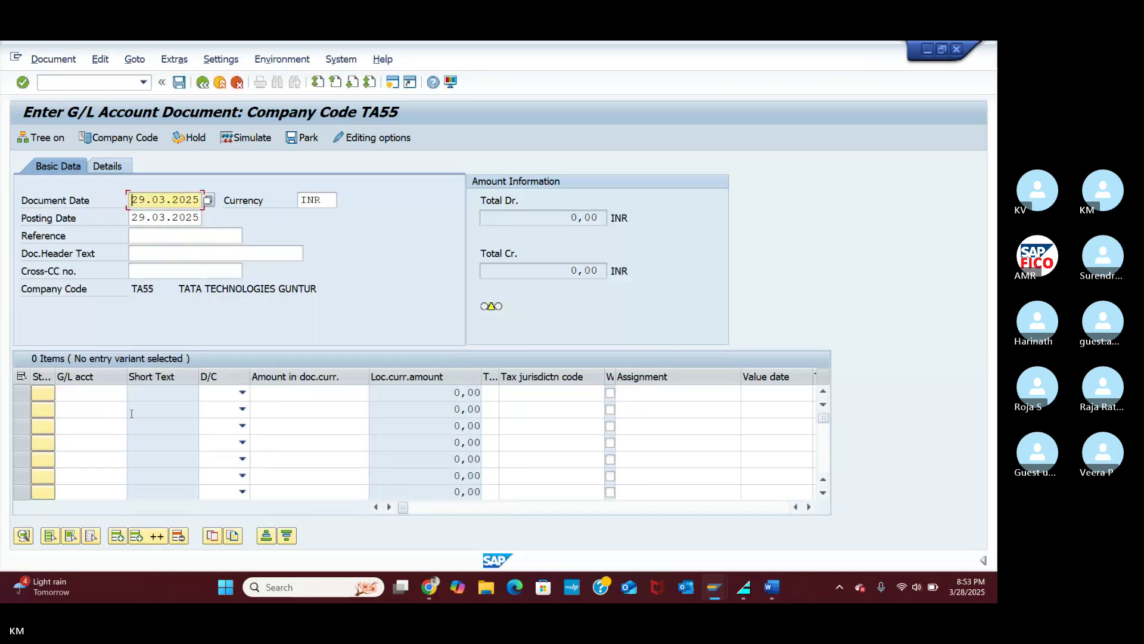
# Step: Pick account 100503 RENT PAYABLE for the first line item and mark it as S Debit
pyautogui.click(106, 405)
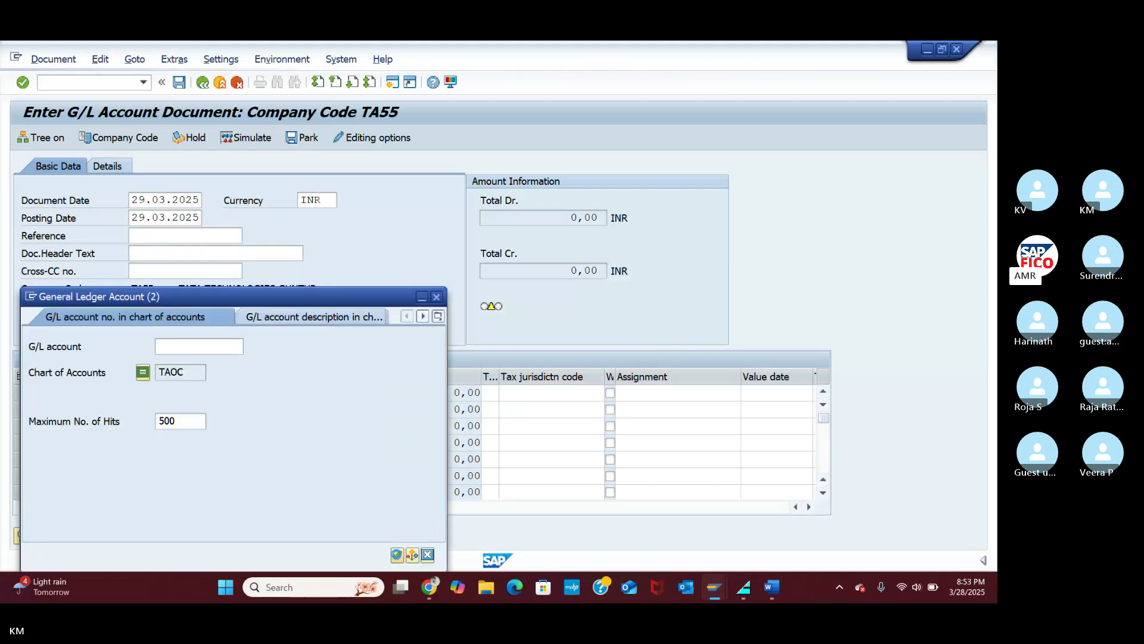
pyautogui.click(397, 555)
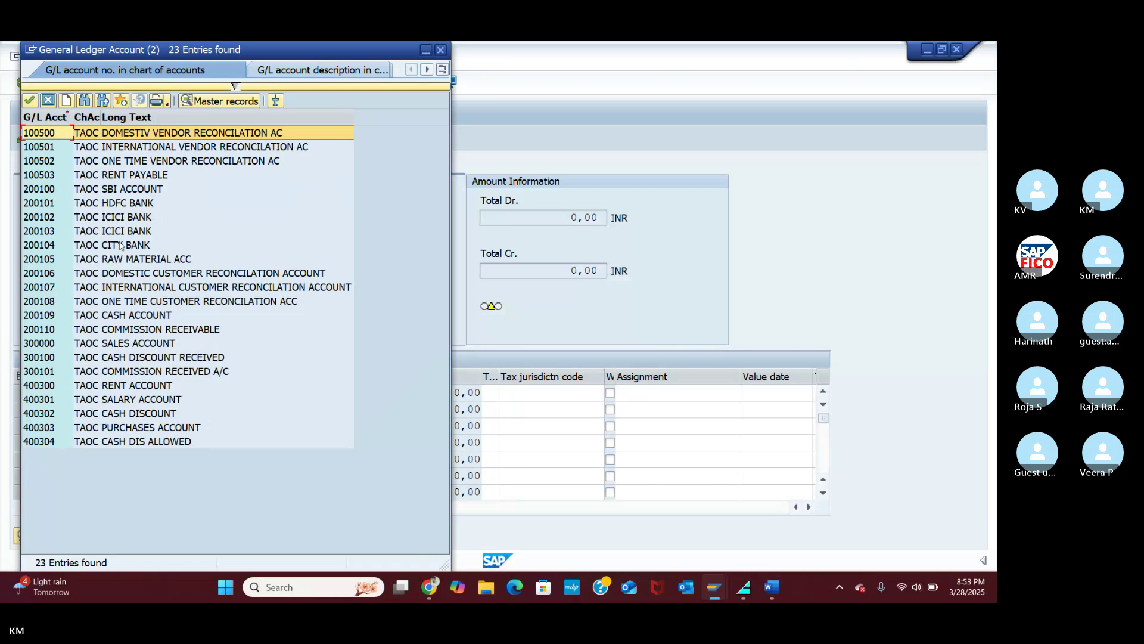
pyautogui.click(97, 174)
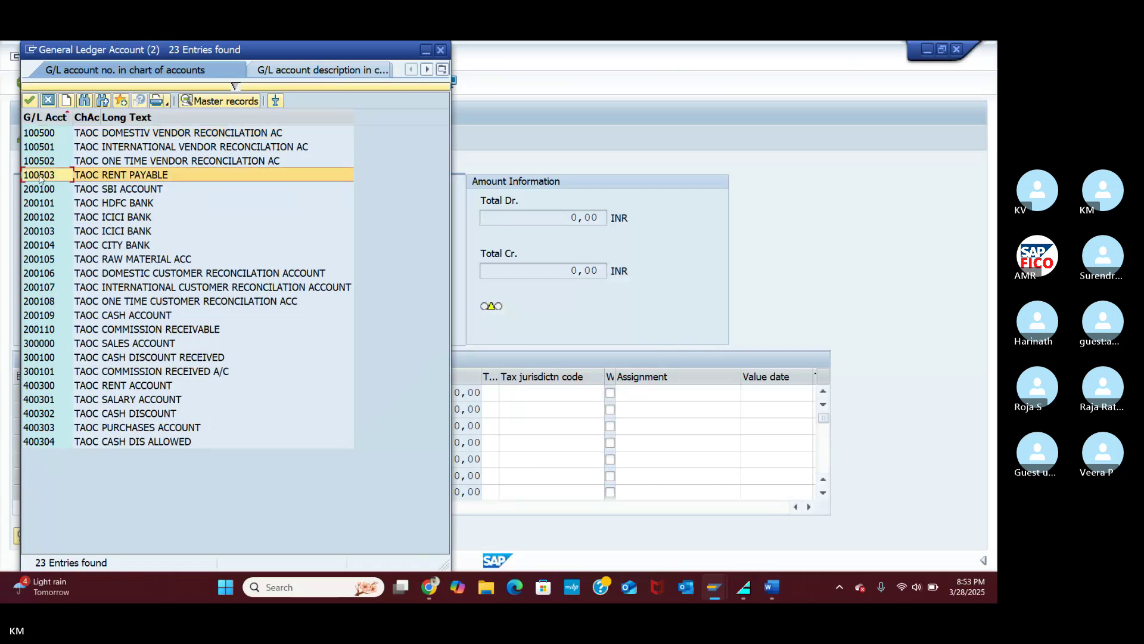
pyautogui.click(28, 101)
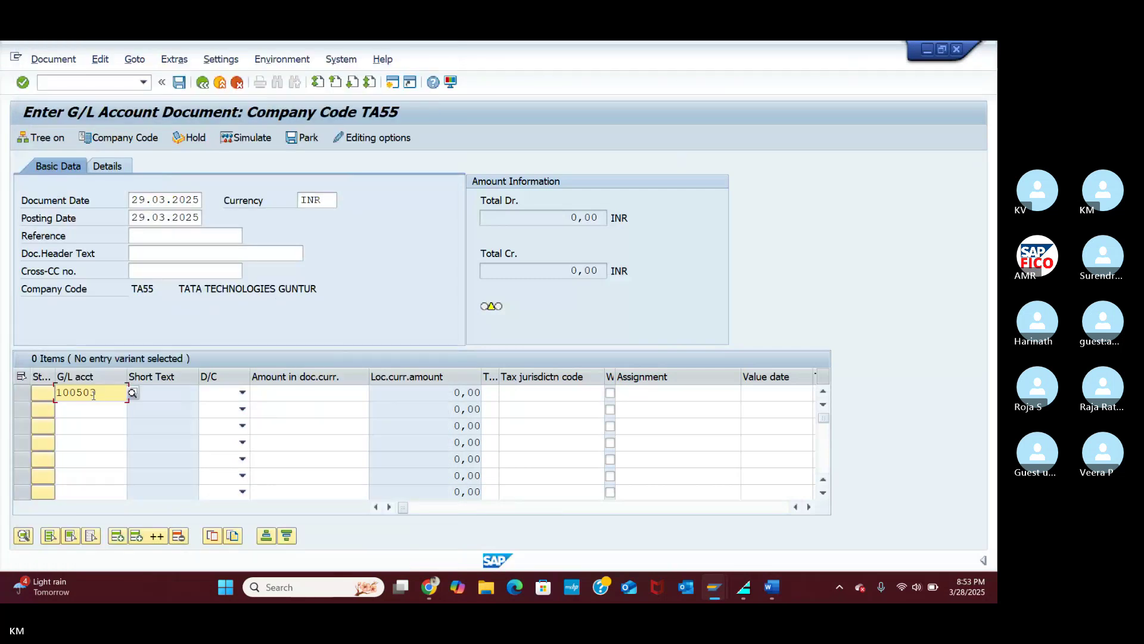
pyautogui.click(243, 393)
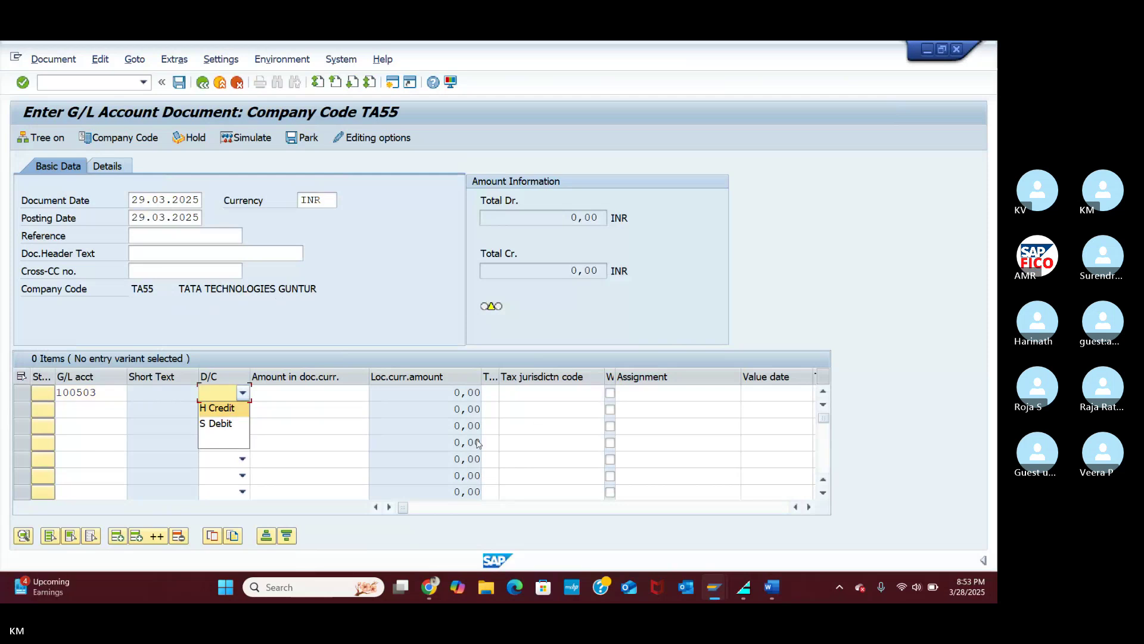
pyautogui.click(222, 423)
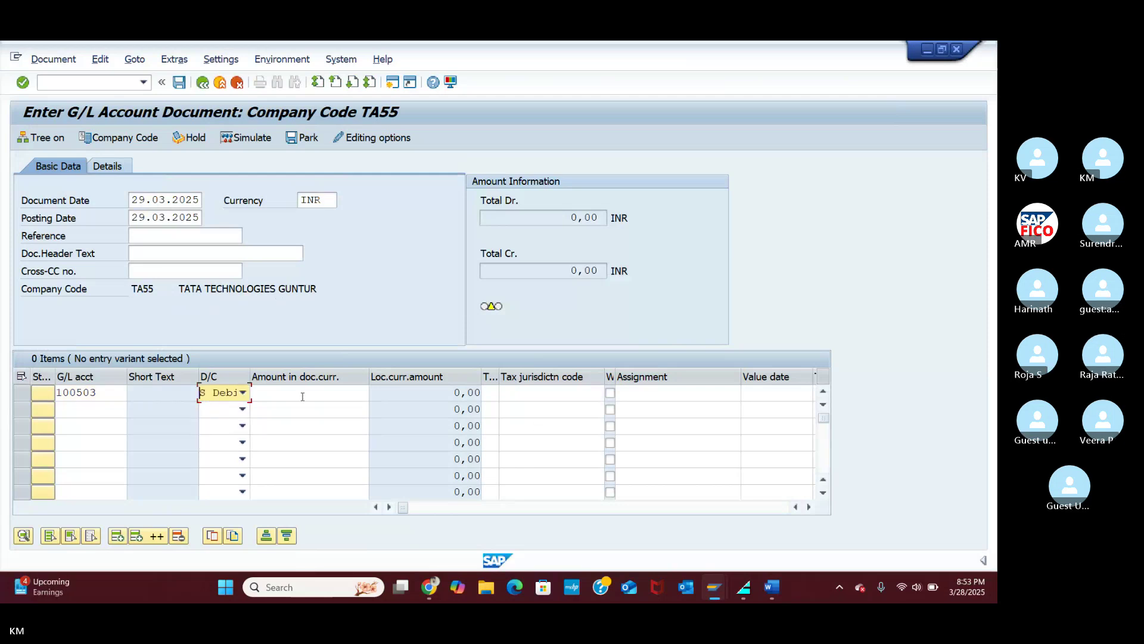
# Step: Look up the G/L accounts for the second line item and choose 100503 RENT PAYABLE
pyautogui.click(98, 409)
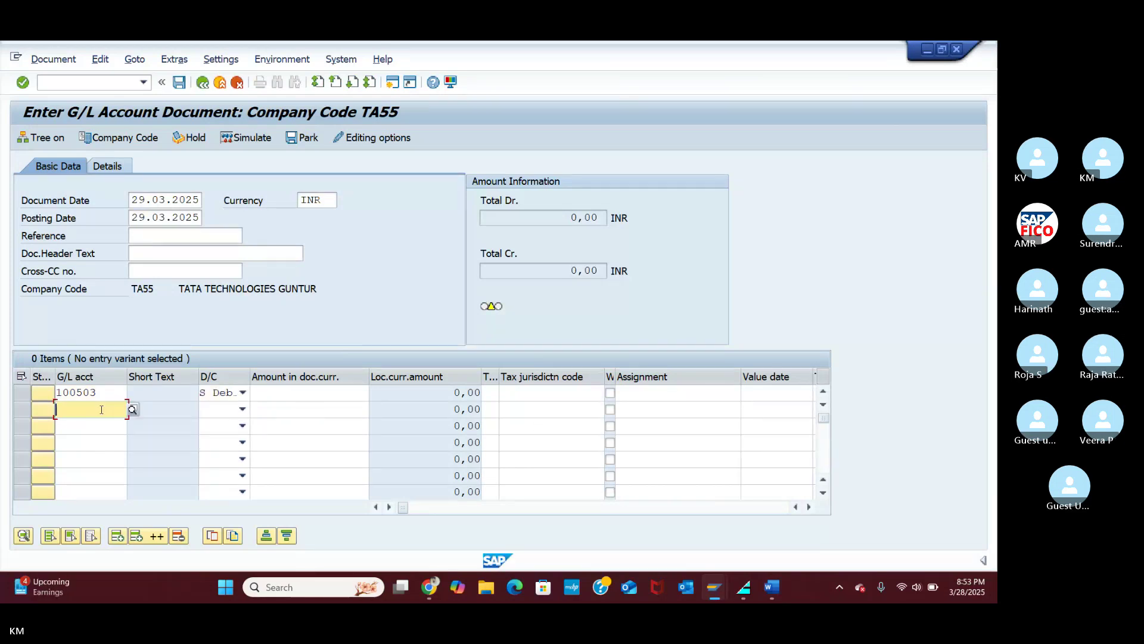
pyautogui.click(134, 416)
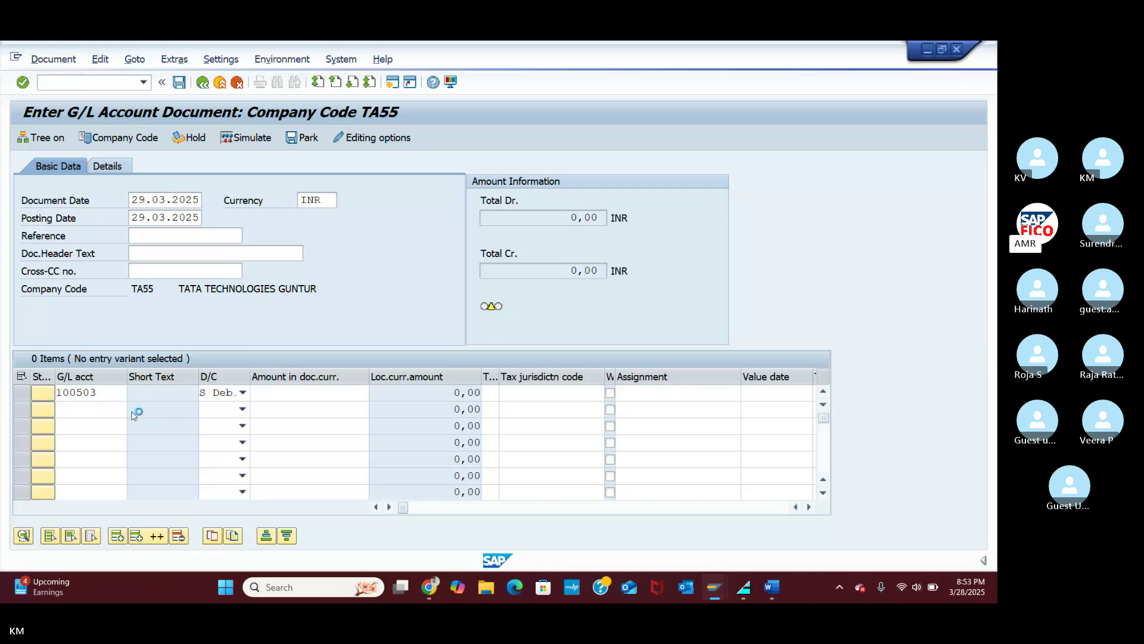
pyautogui.press('F4')
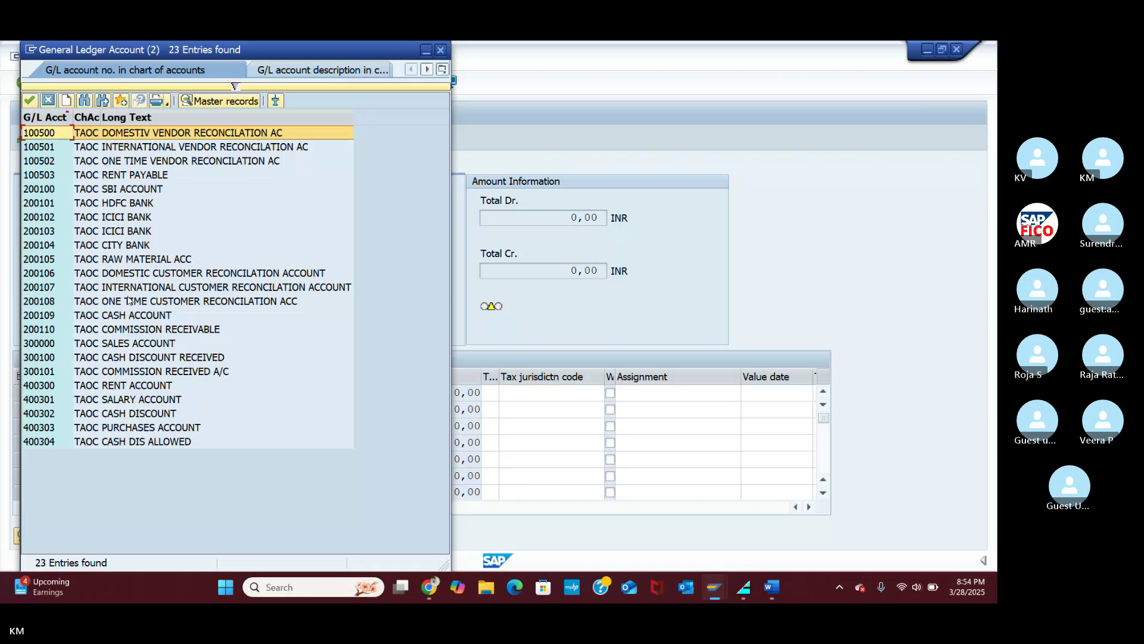
pyautogui.click(43, 177)
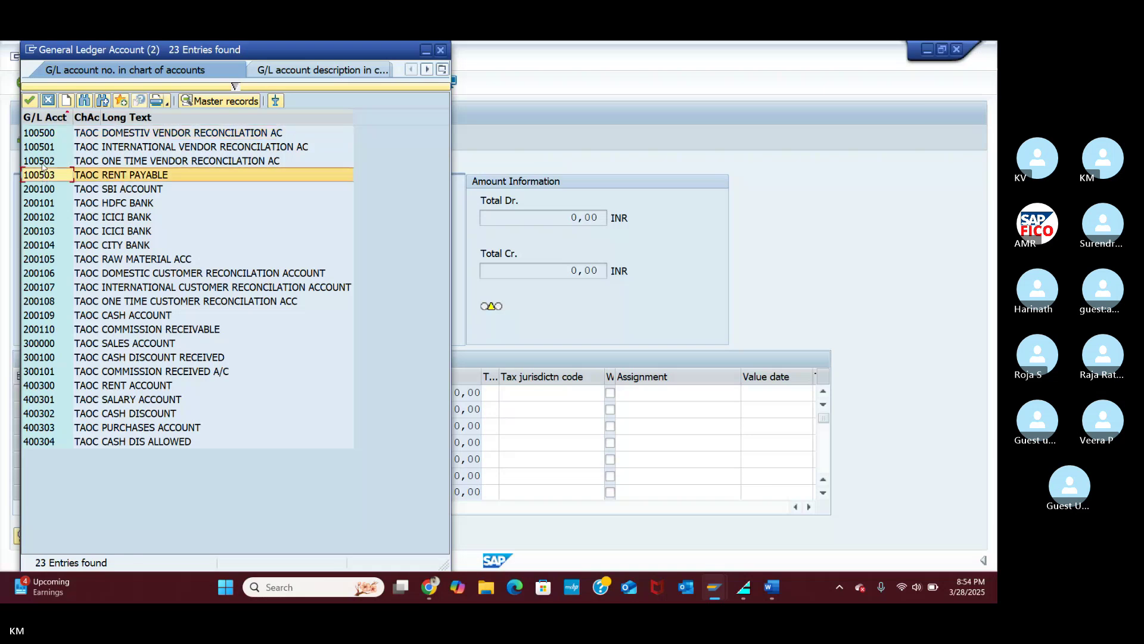
pyautogui.doubleClick(42, 176)
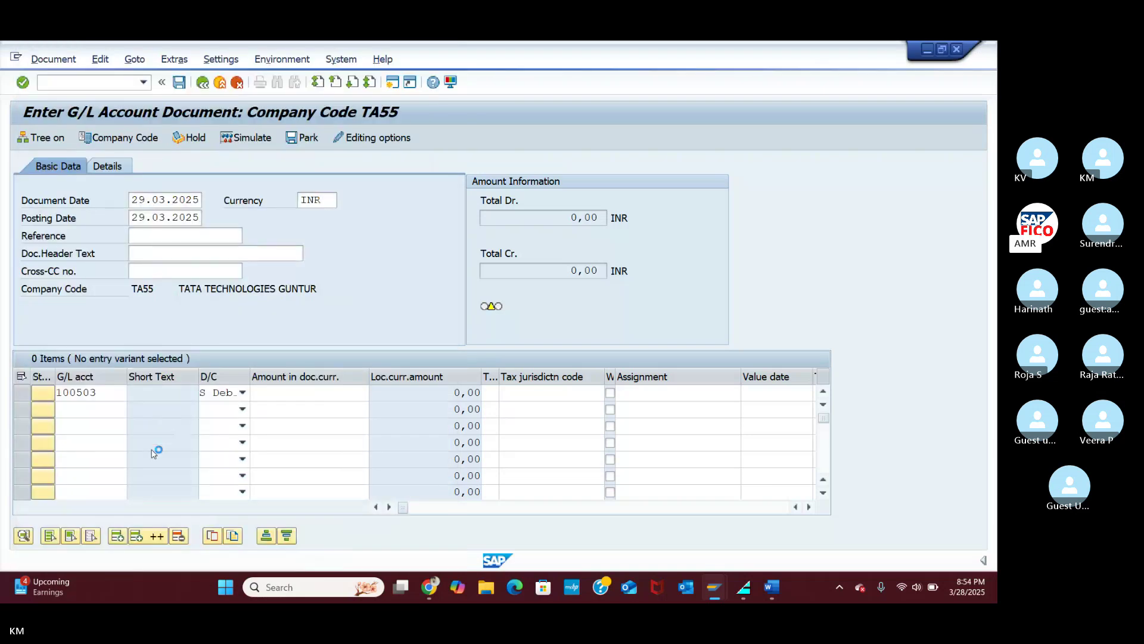
pyautogui.click(122, 409)
pyautogui.write('100503')
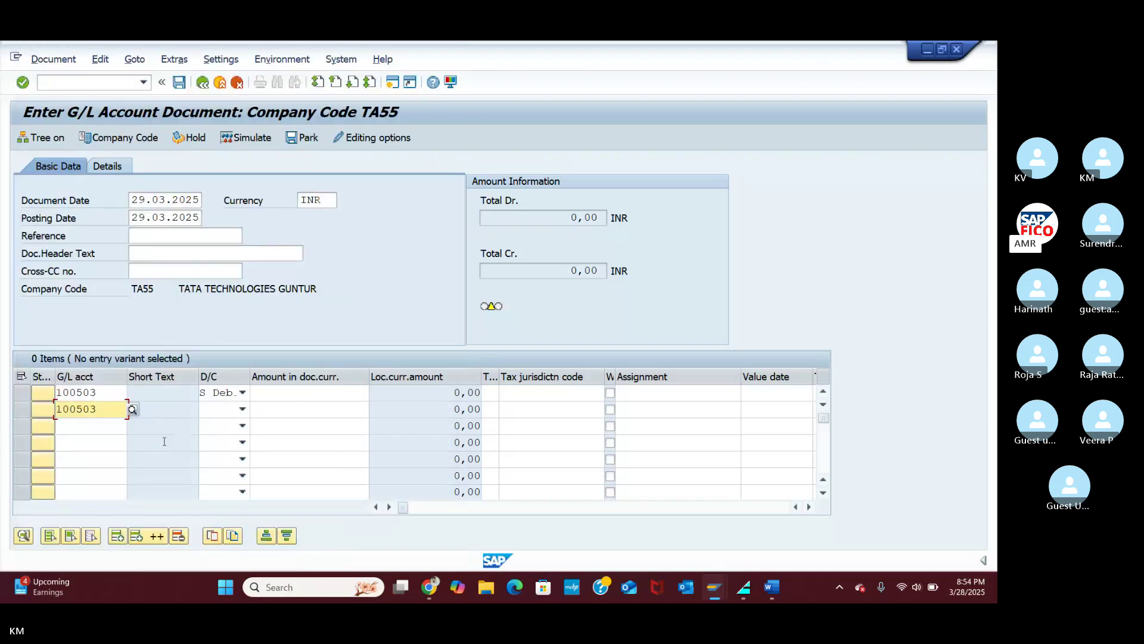
# Step: Replace the first line item's G/L account with 400300 RENT ACCOUNT through the account lookup
pyautogui.click(133, 409)
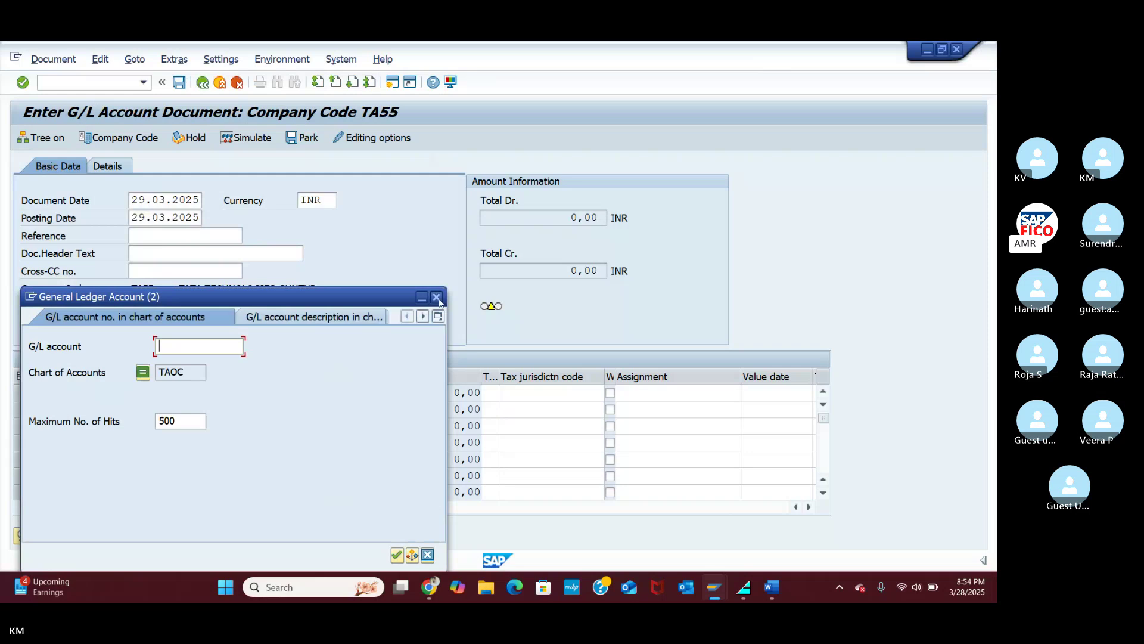
pyautogui.click(438, 298)
pyautogui.click(115, 394)
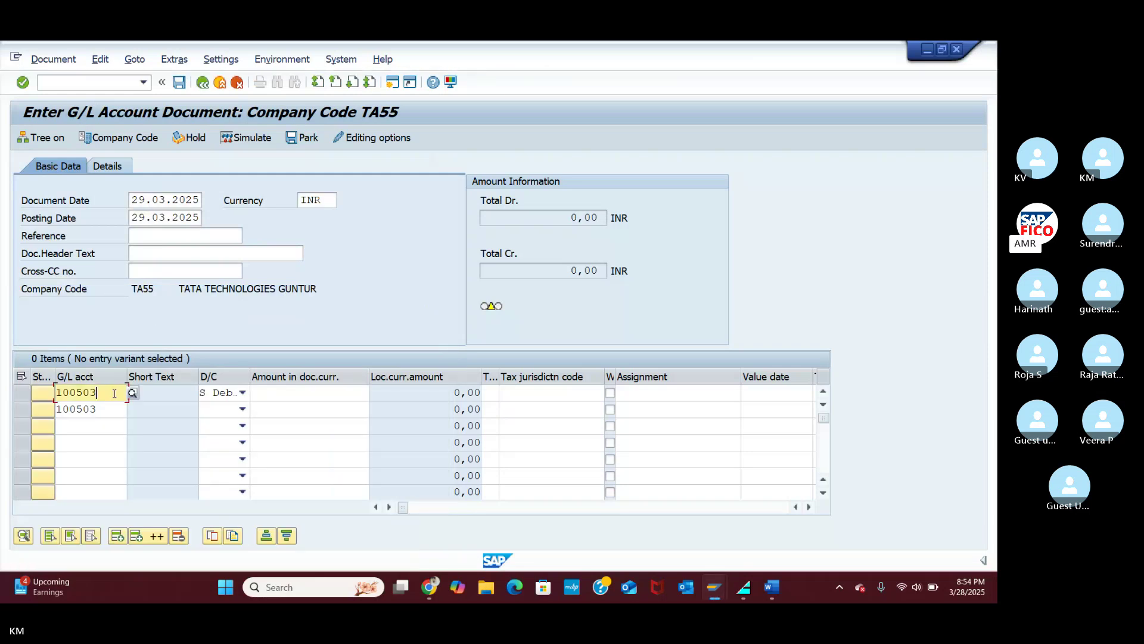
pyautogui.click(134, 393)
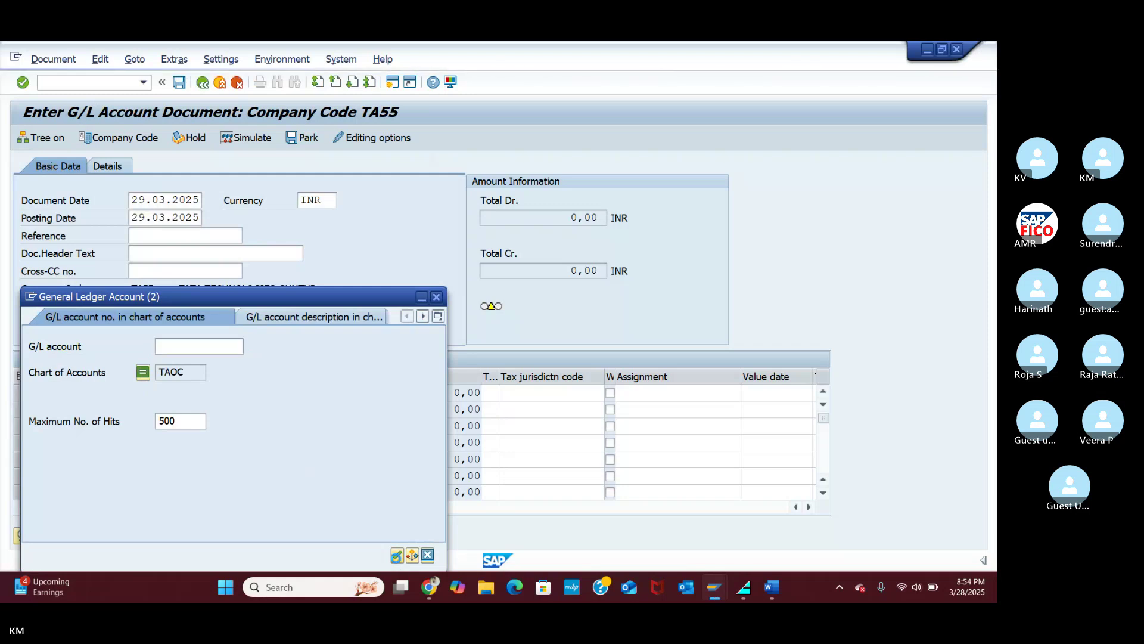
pyautogui.click(397, 555)
pyautogui.click(28, 99)
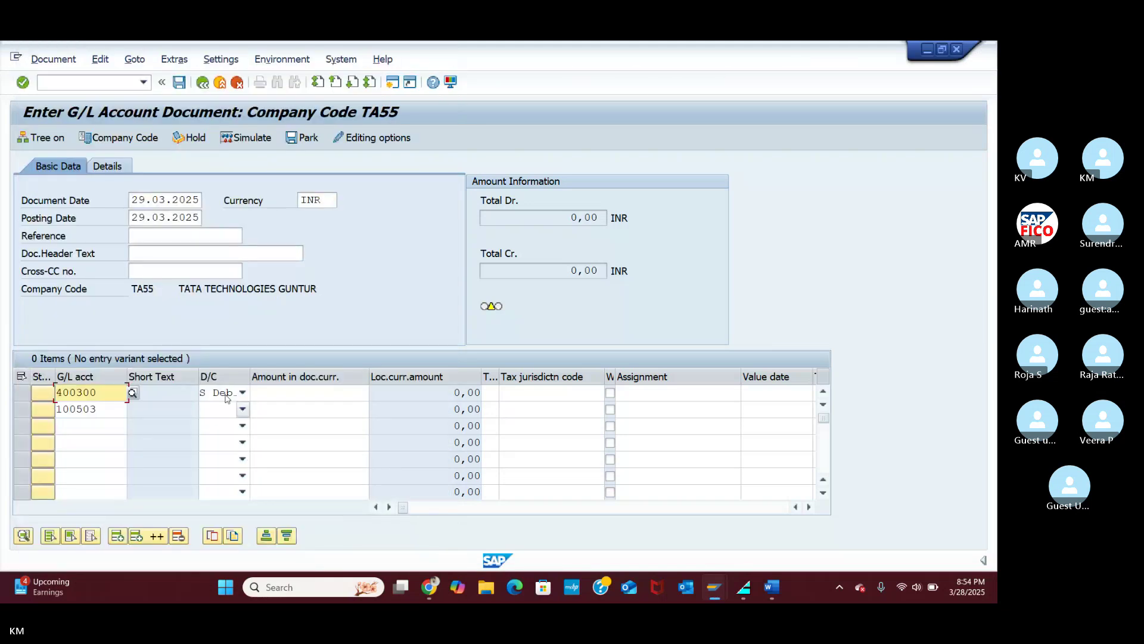
# Step: Mark the second line item as H Credit and enter an amount of 10000 for both line items
pyautogui.click(224, 409)
pyautogui.click(218, 424)
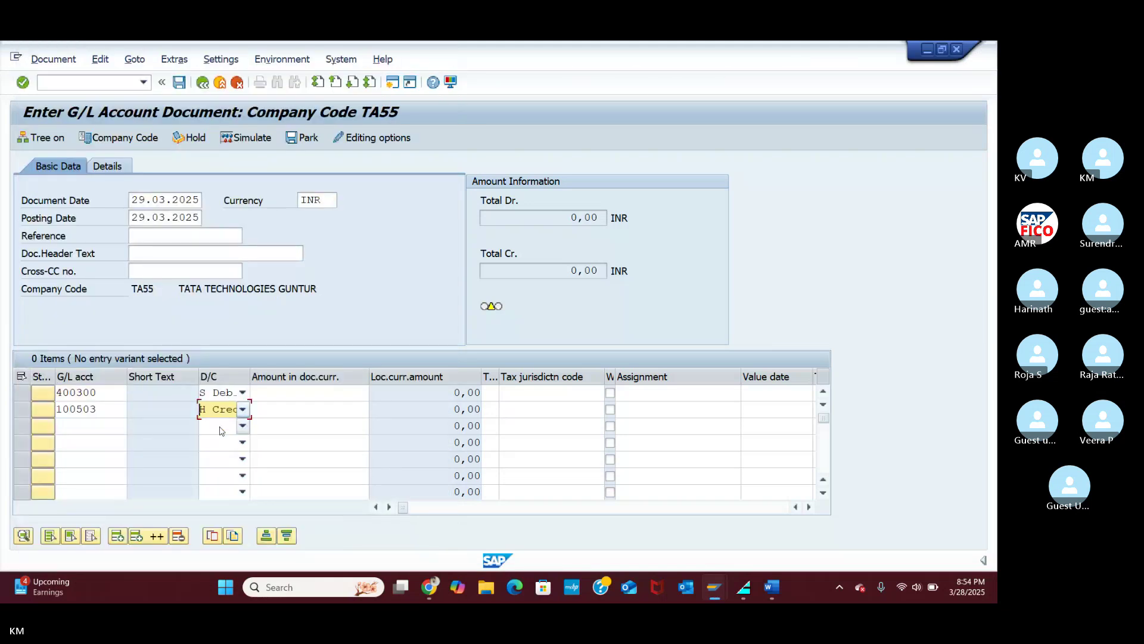
pyautogui.click(299, 394)
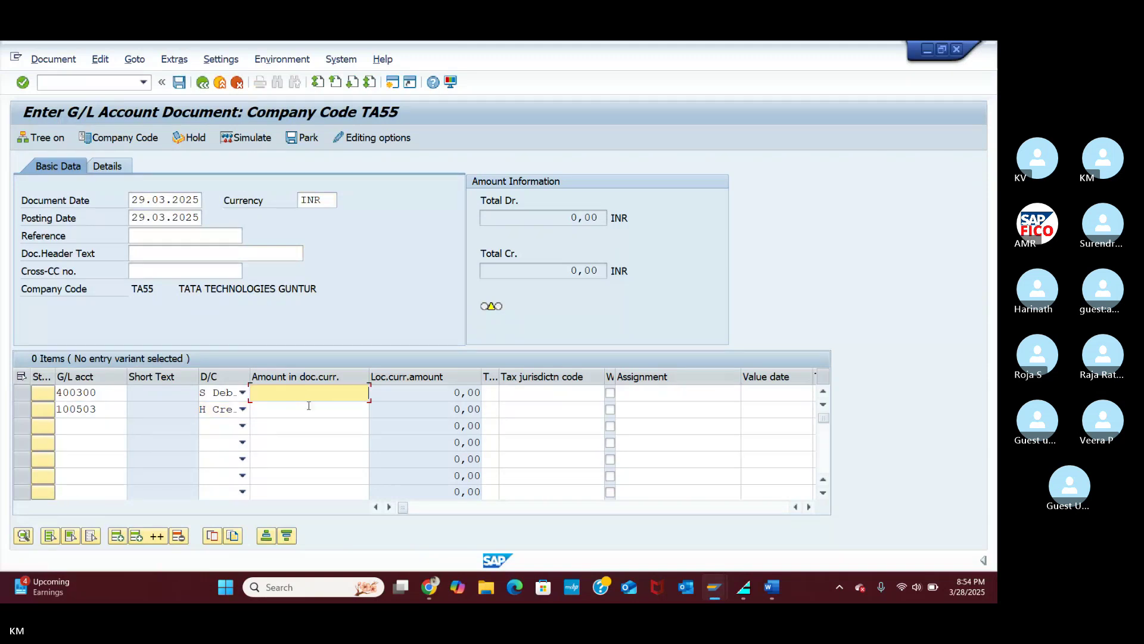
pyautogui.write('10000')
pyautogui.click(308, 409)
pyautogui.write('10')
pyautogui.click(349, 423)
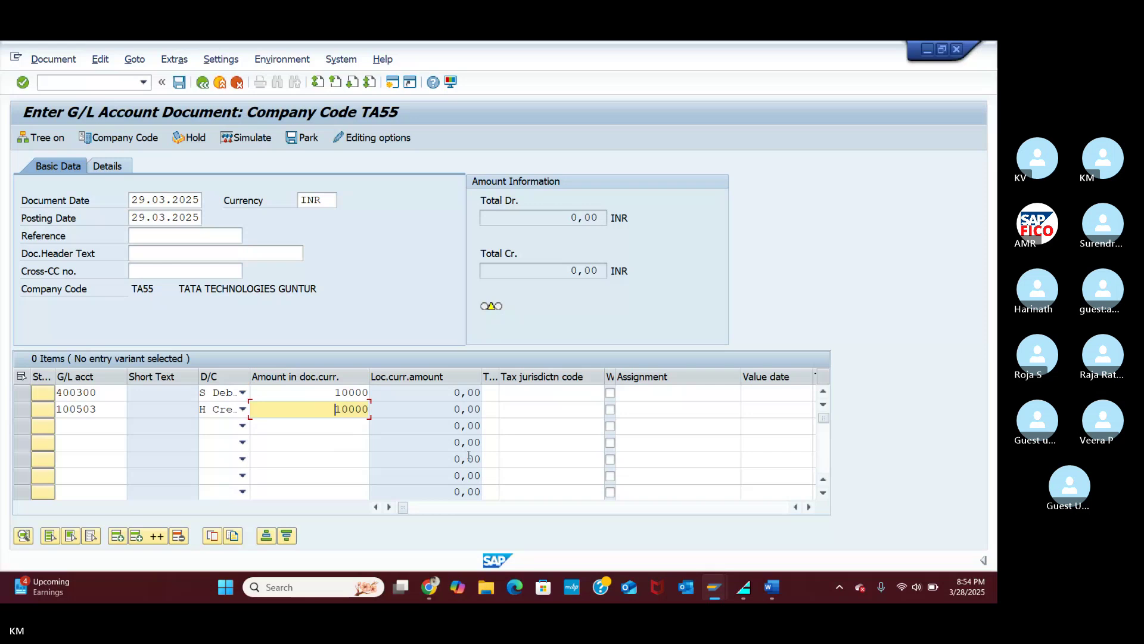
# Step: Validate the two line items, simulate the G/L document and post it
pyautogui.click(810, 507)
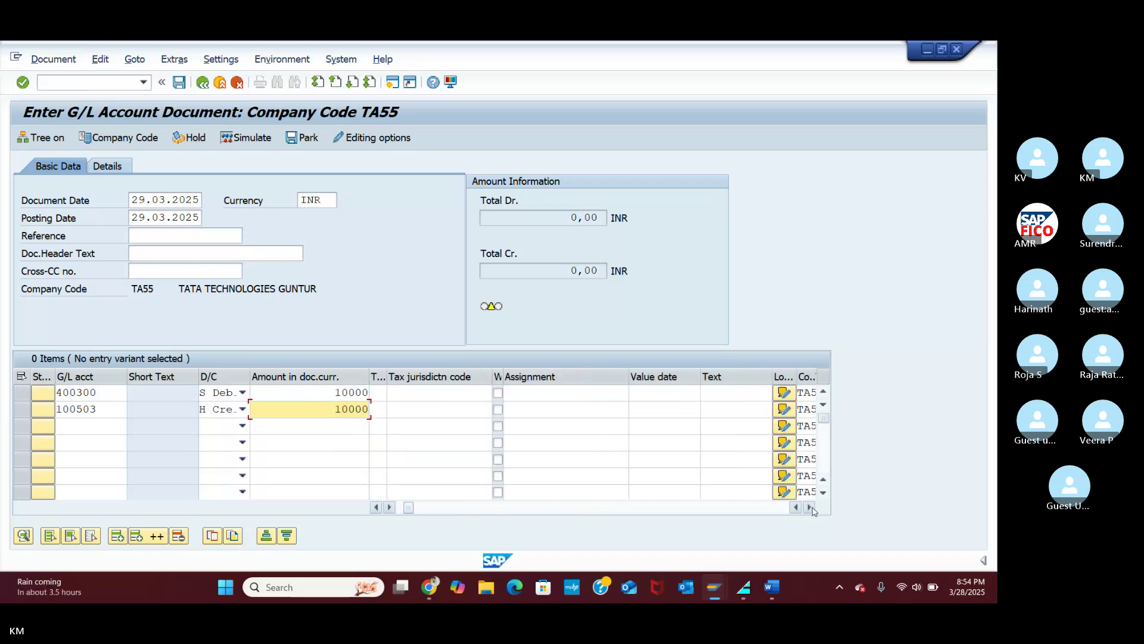
pyautogui.press('Return')
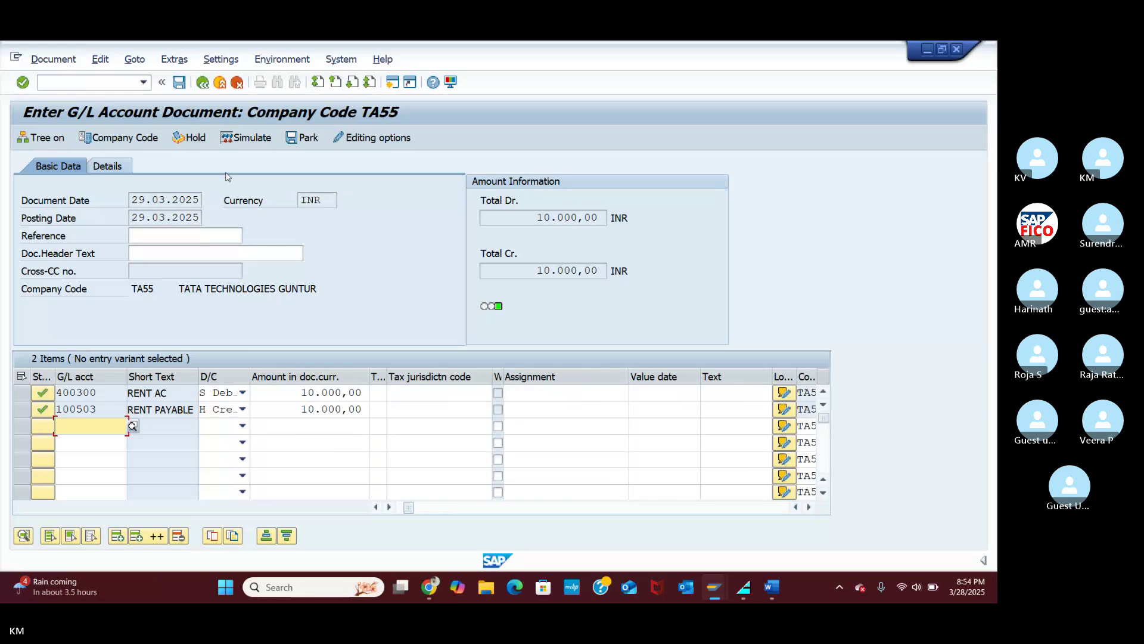
pyautogui.click(251, 140)
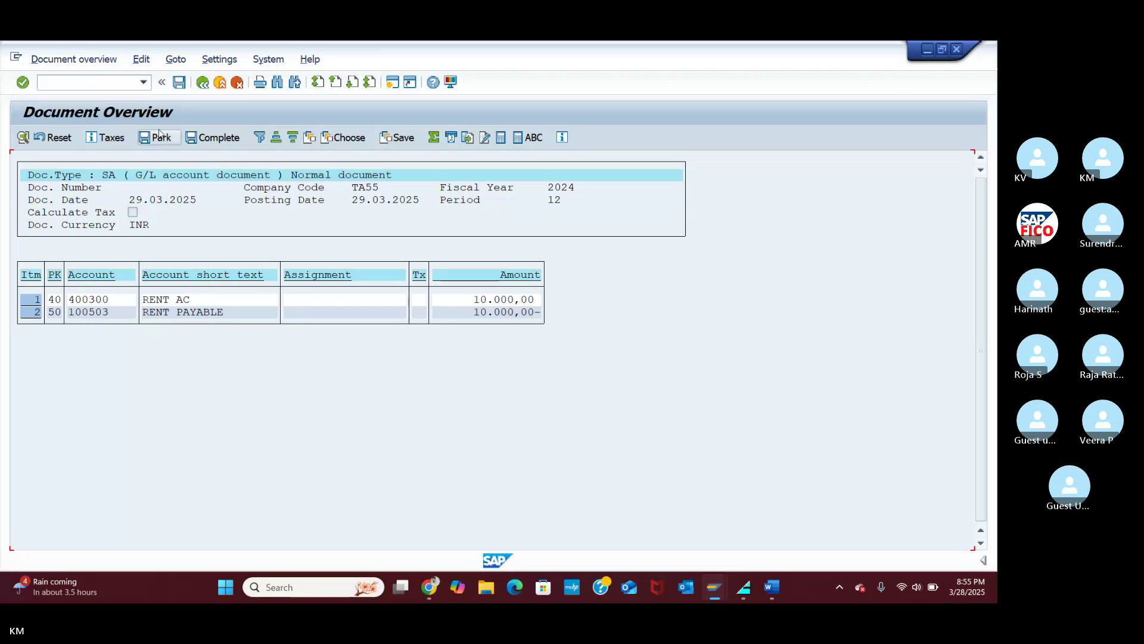
pyautogui.click(178, 87)
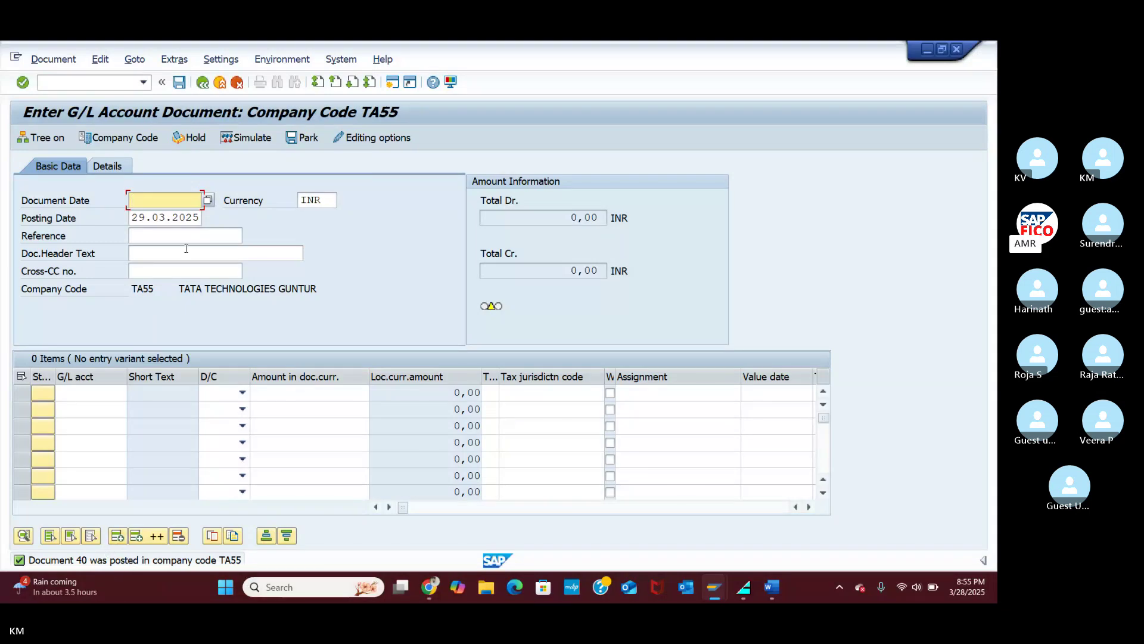
# Step: Leave G/L document entry and start transaction FBL3N for the G/L account line item display
pyautogui.click(112, 82)
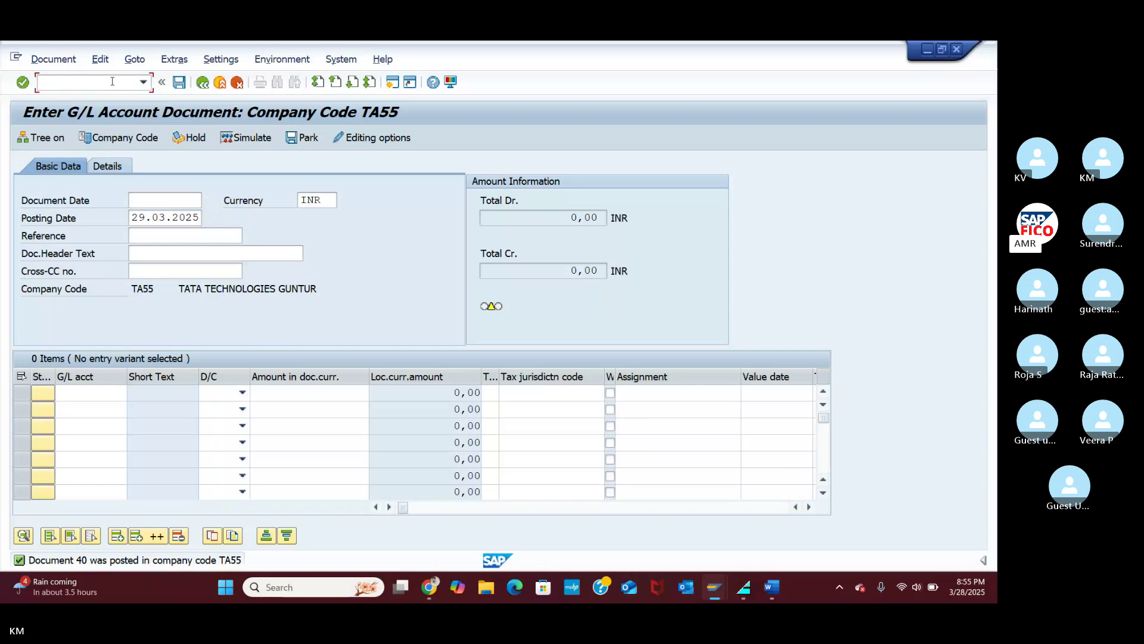
pyautogui.write('FBL3')
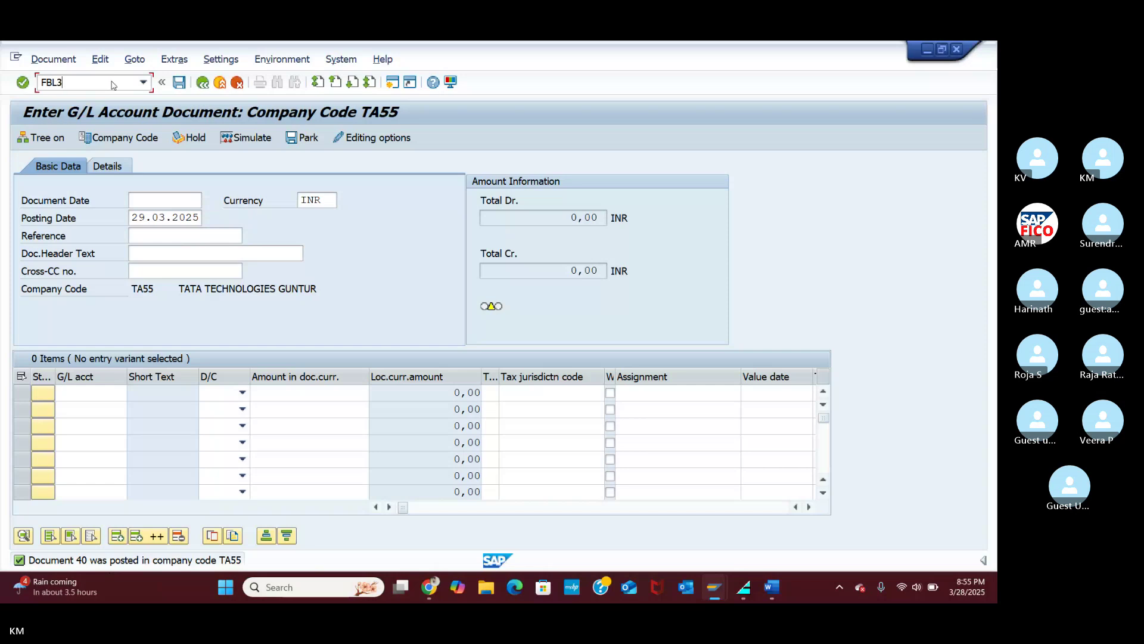
pyautogui.press('BackSpace')
pyautogui.press('BackSpace')
pyautogui.press('BackSpace')
pyautogui.press('BackSpace')
pyautogui.write('/NFB')
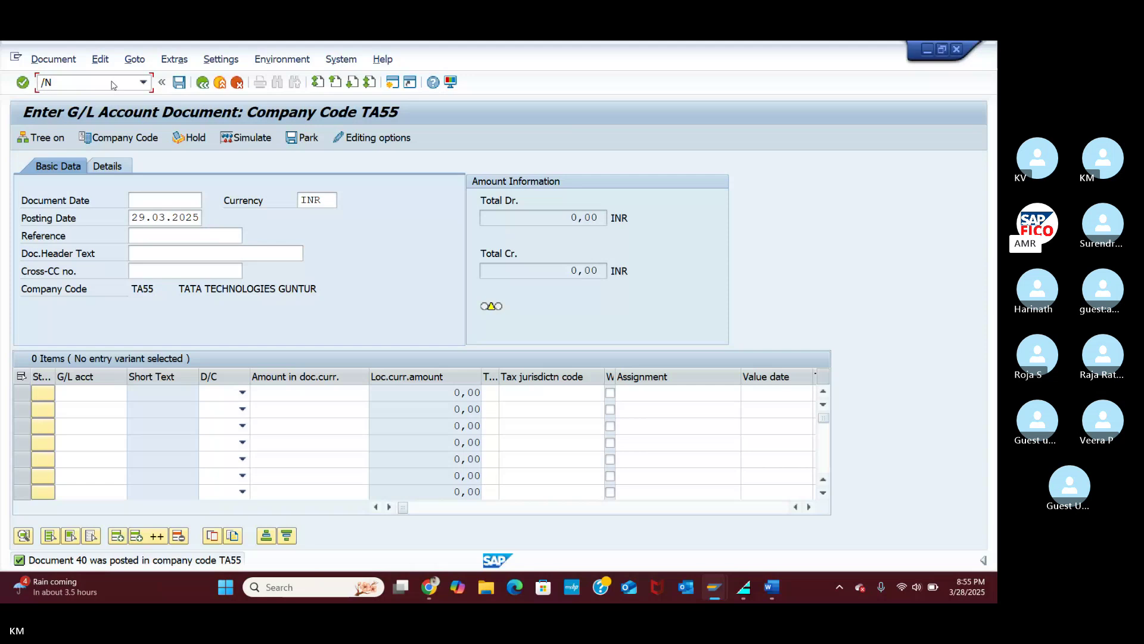
pyautogui.write('L3N')
pyautogui.press('Return')
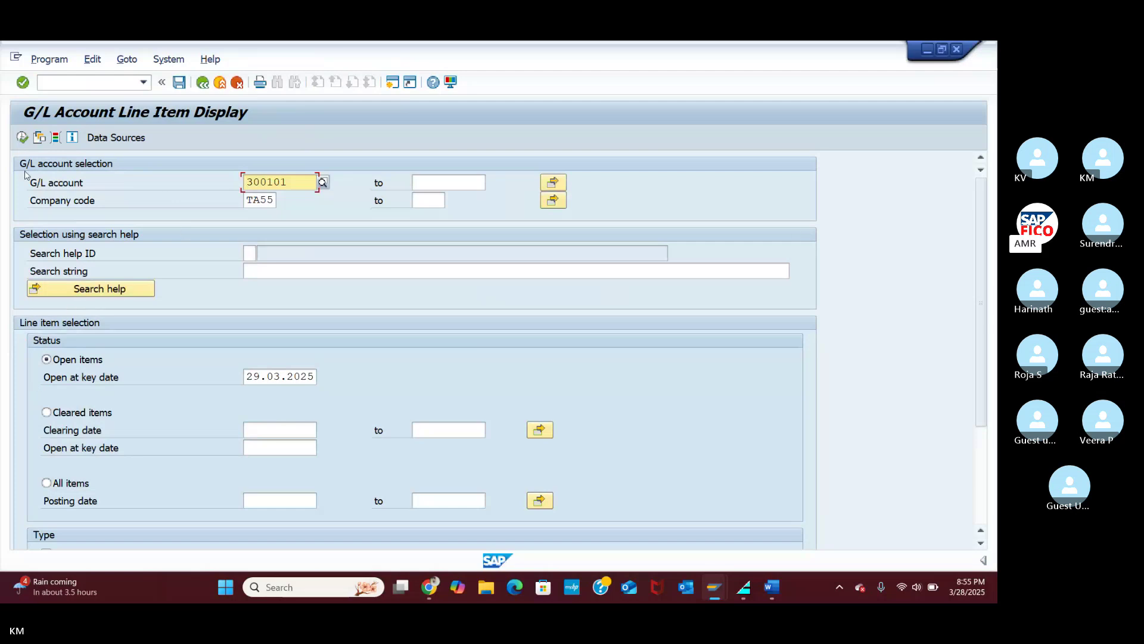
# Step: Clear the G/L account selection and display the open items for company code TA55 at key date 29.03.2025
pyautogui.moveTo(289, 182); pyautogui.dragTo(238, 180)
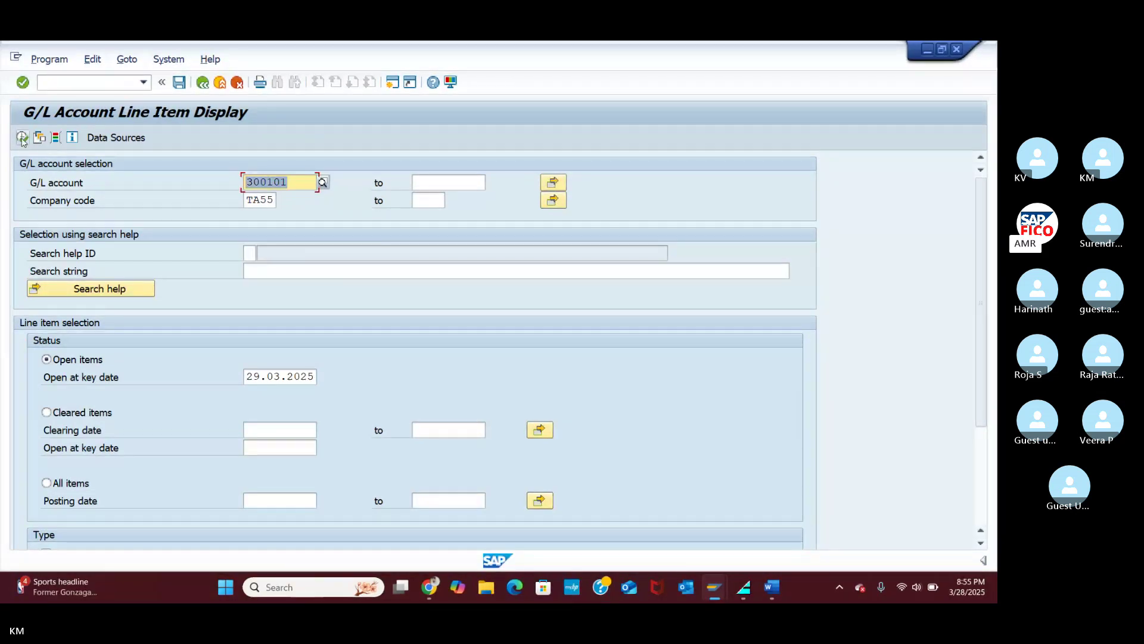
pyautogui.press('Delete')
pyautogui.click(24, 140)
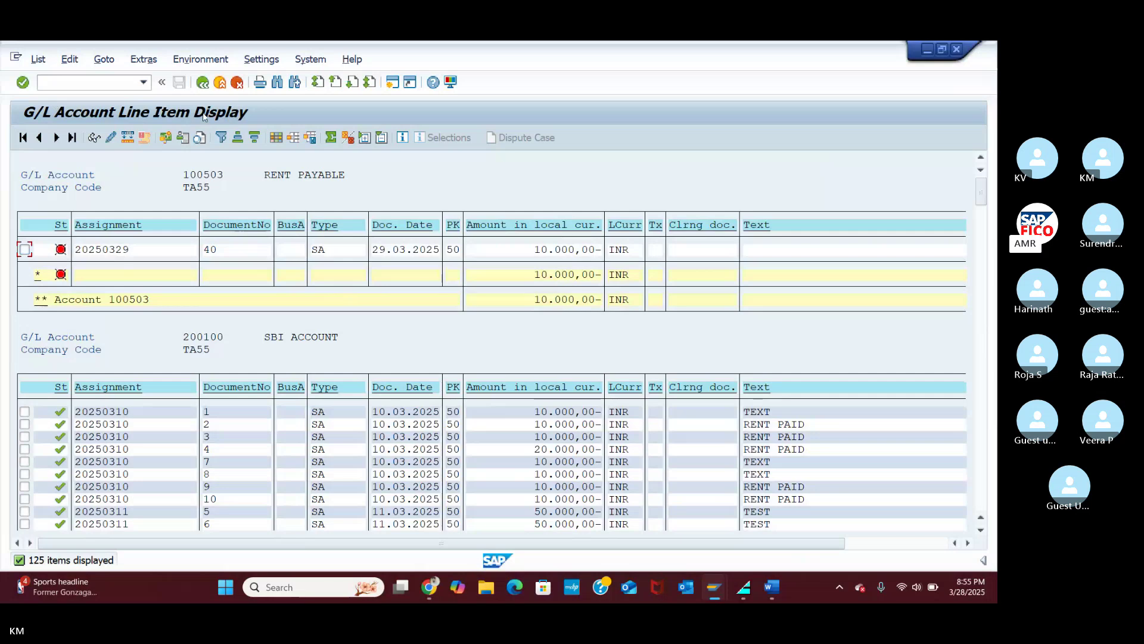
pyautogui.click(202, 82)
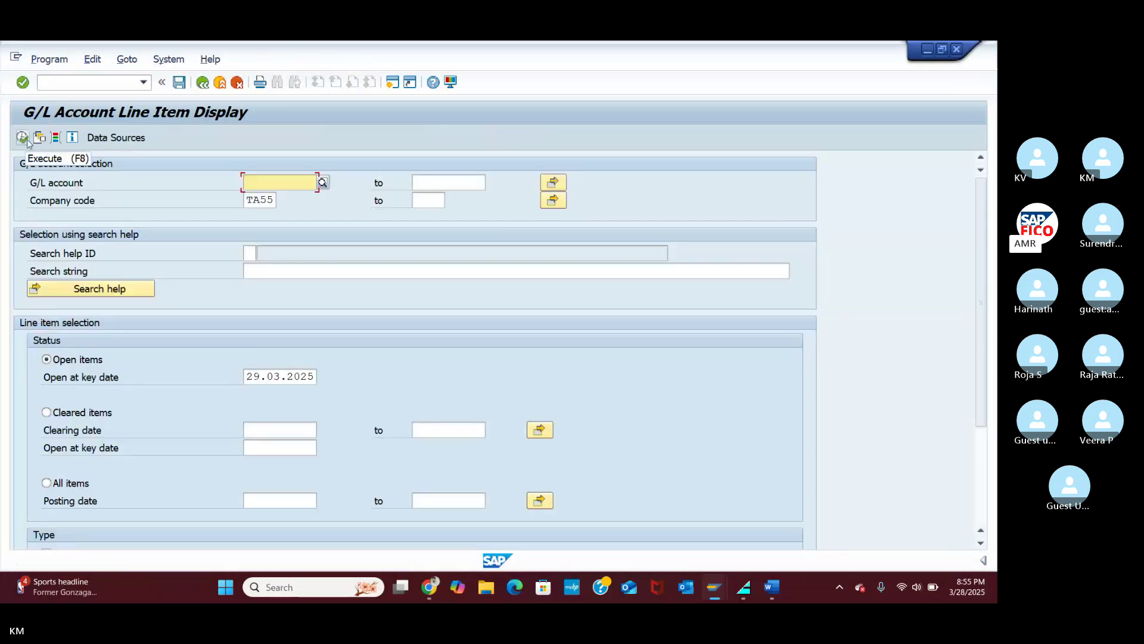
pyautogui.click(24, 140)
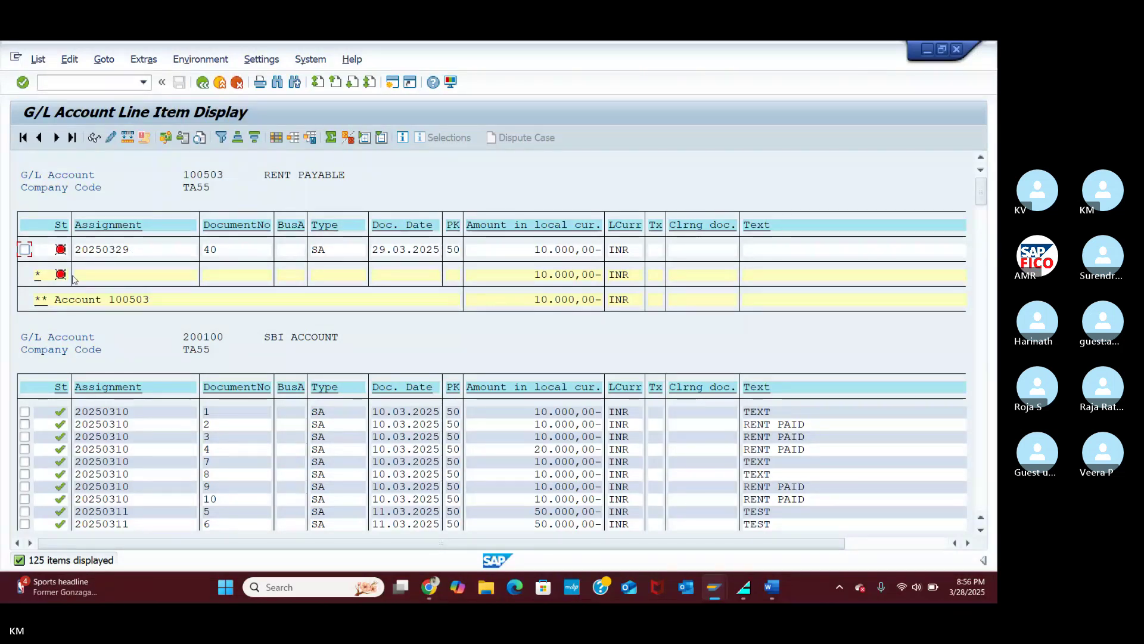
# Step: Check the outgoing payment entry in the Word notes, and start transaction F-07 in the SAP session displaying G/L accounts centrally
pyautogui.click(773, 587)
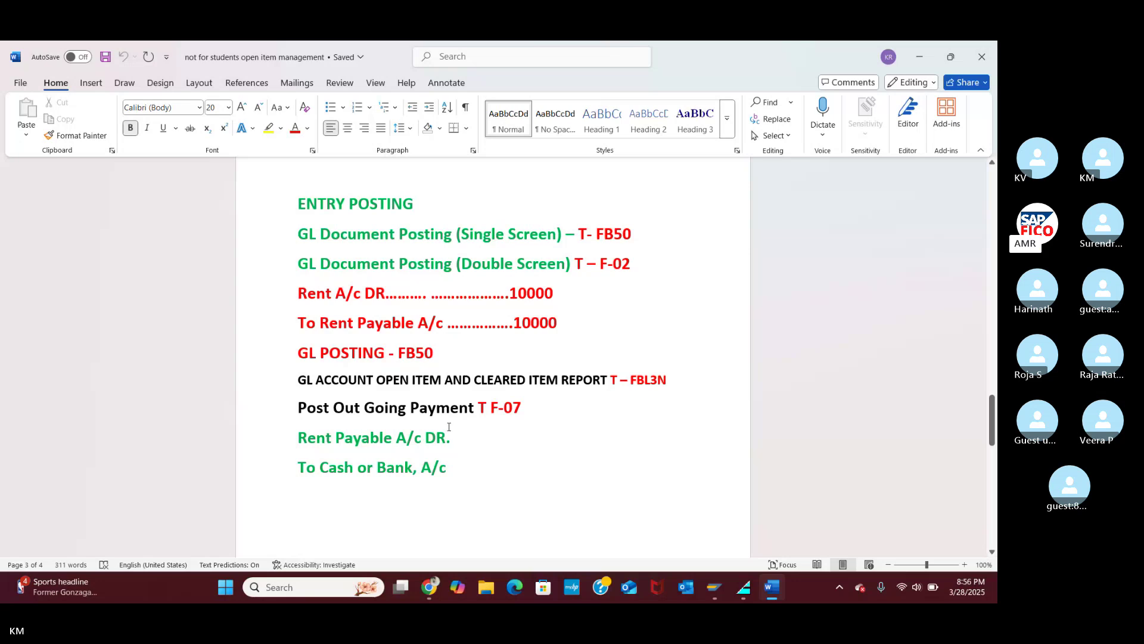
pyautogui.click(713, 592)
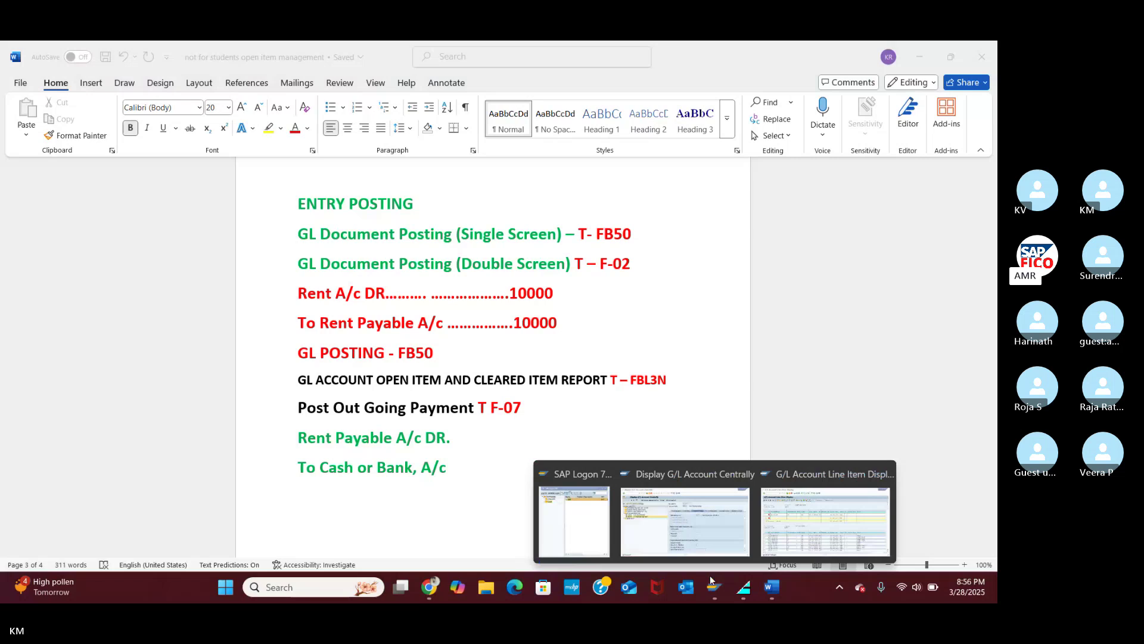
pyautogui.click(686, 519)
pyautogui.click(123, 79)
pyautogui.write('/')
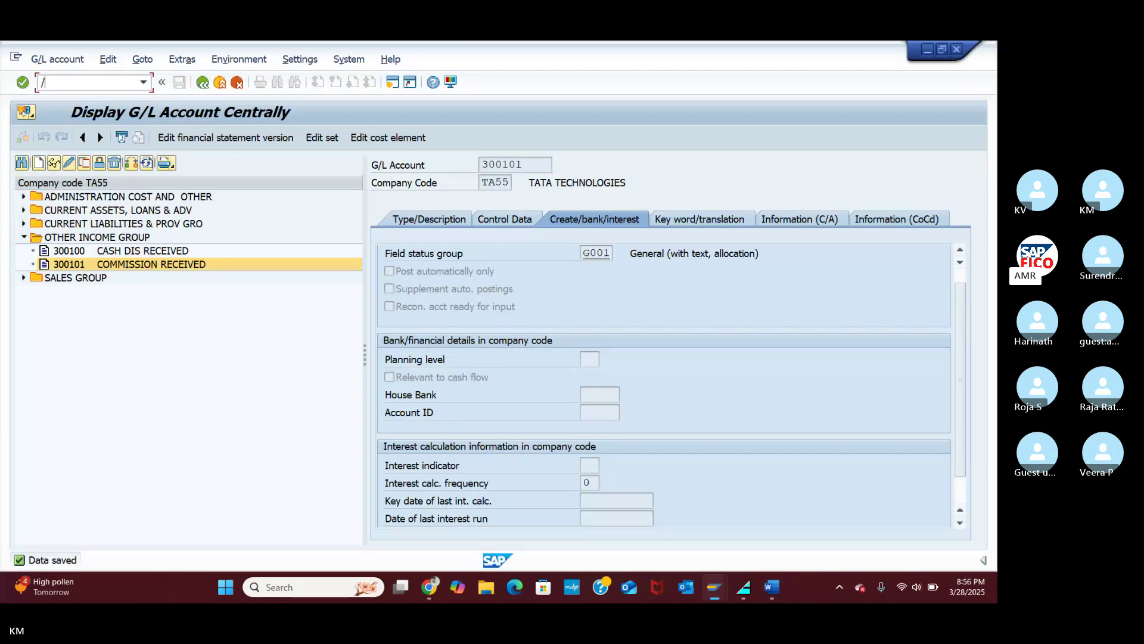
pyautogui.write('NF-07')
pyautogui.press('Return')
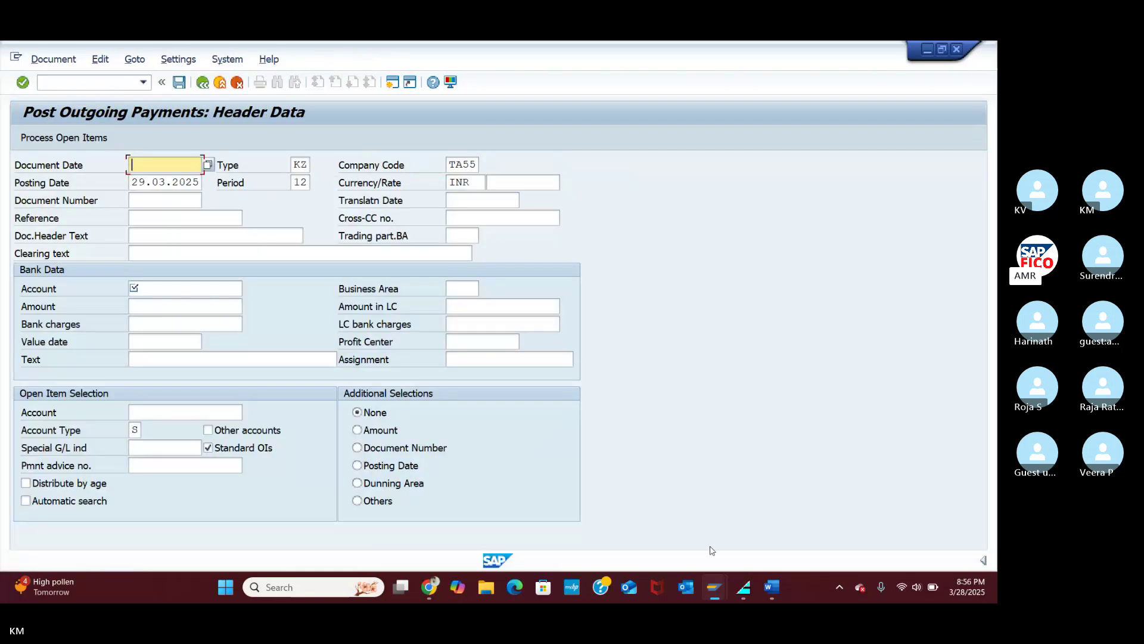
# Step: Set the outgoing payment's document date to 29.03.2025 and its document type to SA
pyautogui.click(773, 588)
pyautogui.click(773, 588)
pyautogui.click(207, 165)
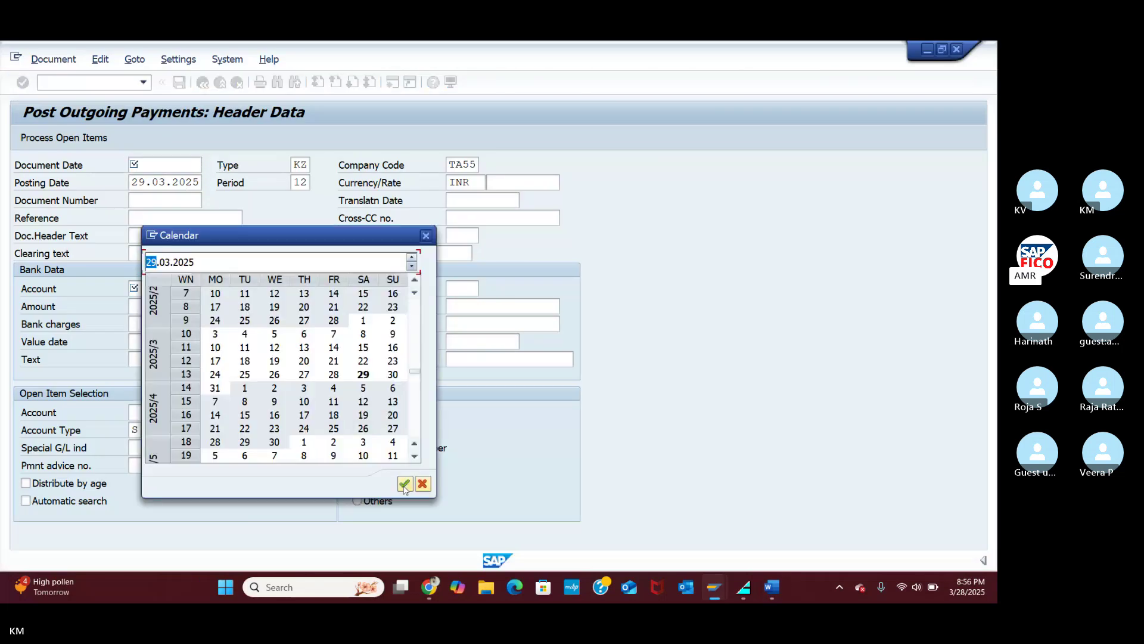
pyautogui.click(404, 485)
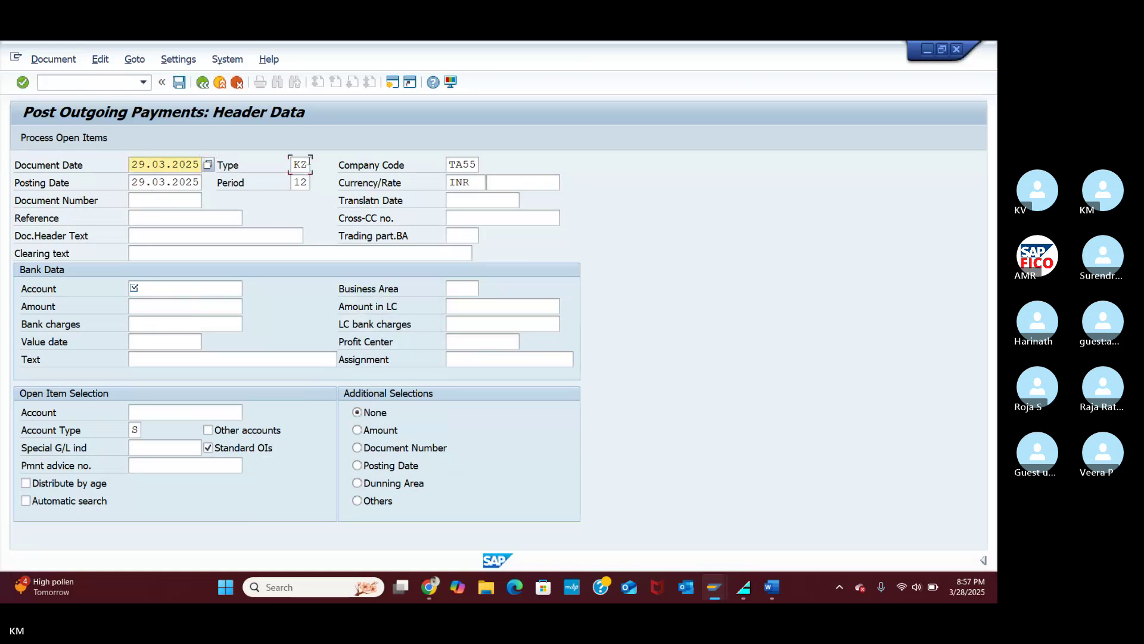
pyautogui.doubleClick(301, 165)
pyautogui.press('BackSpace')
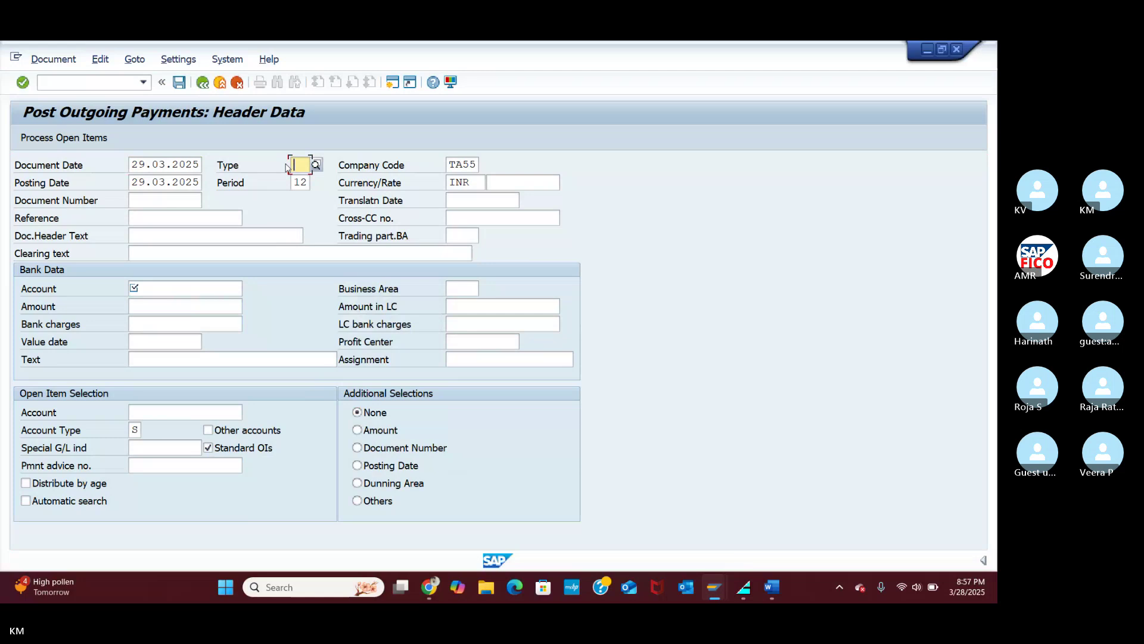
pyautogui.write('SA')
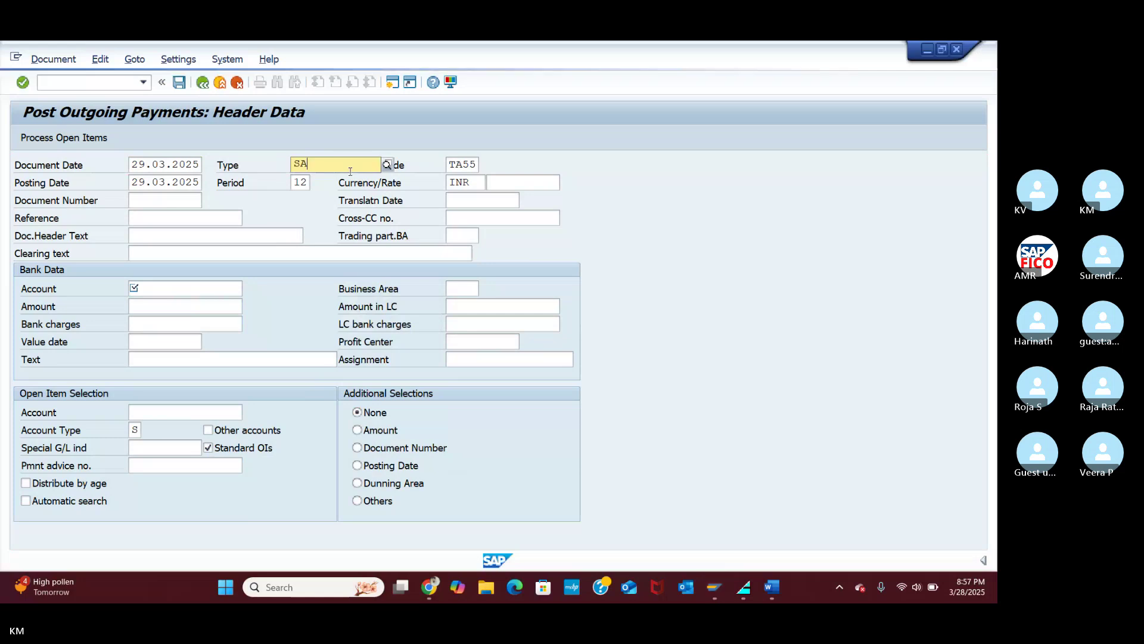
pyautogui.click(305, 196)
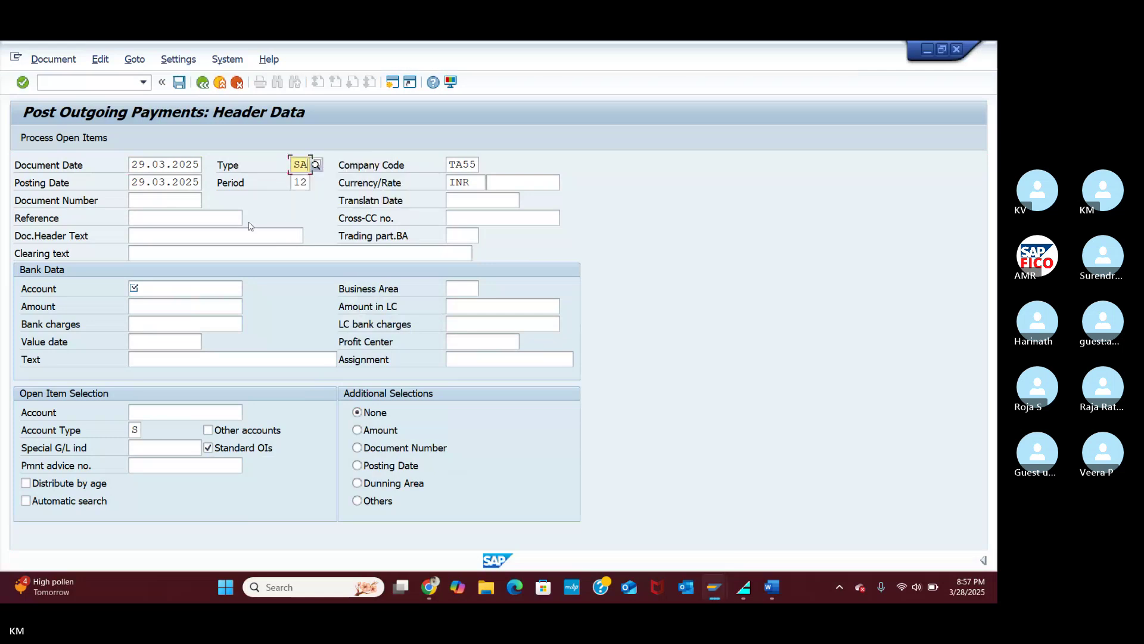
# Step: Choose 200100 SBI ACCOUNT as the bank account for the payment and enter an amount of 10000
pyautogui.click(149, 288)
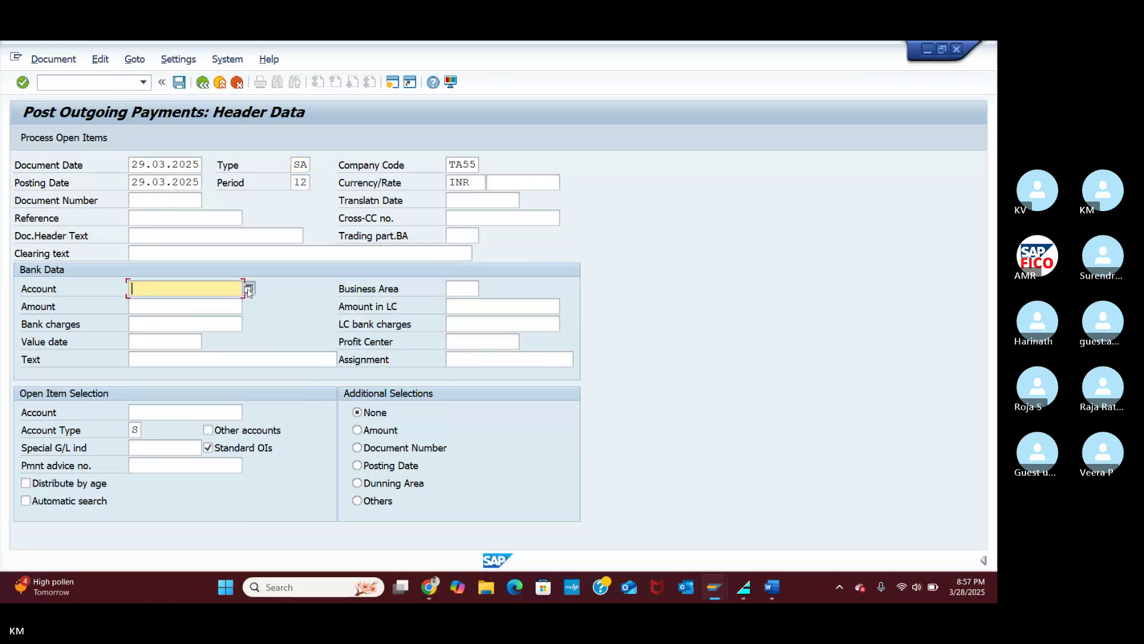
pyautogui.click(248, 289)
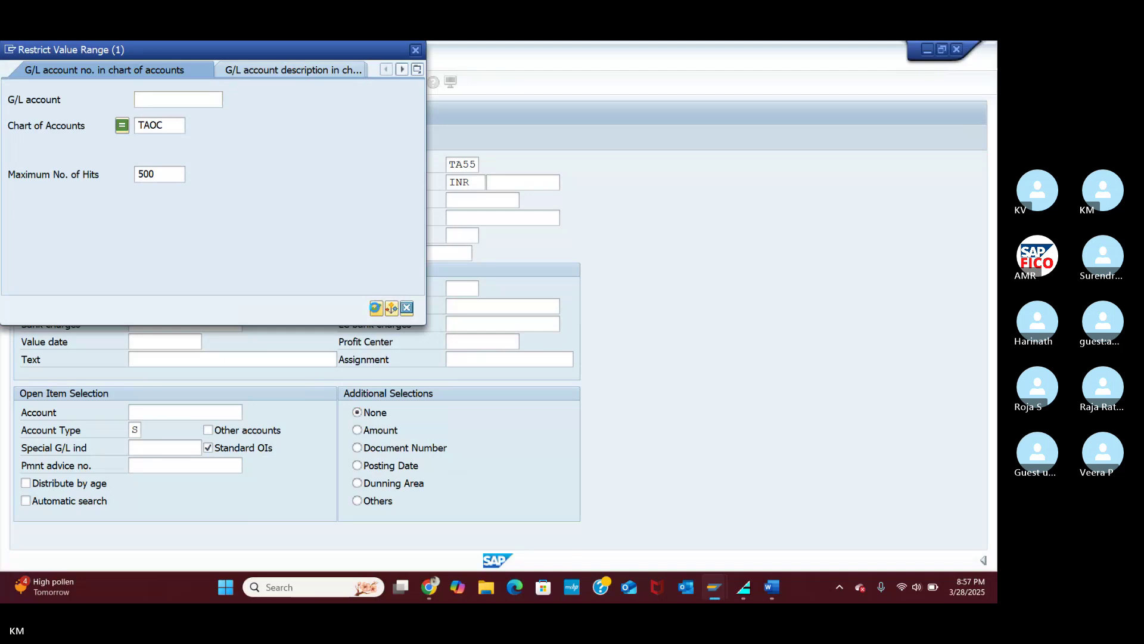
pyautogui.click(375, 307)
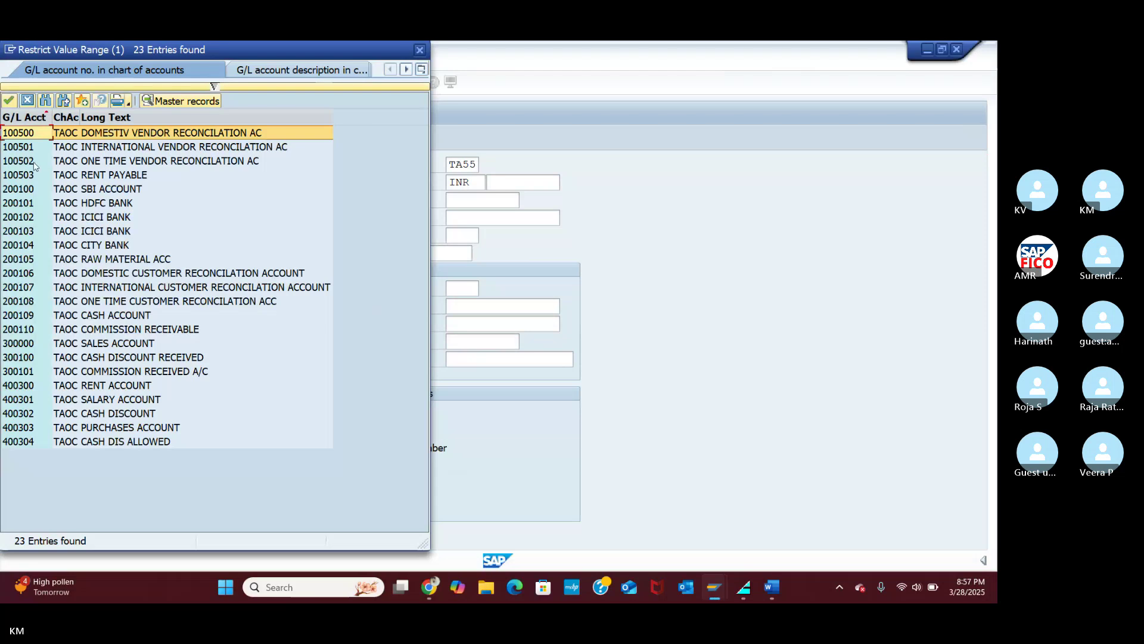
pyautogui.click(19, 189)
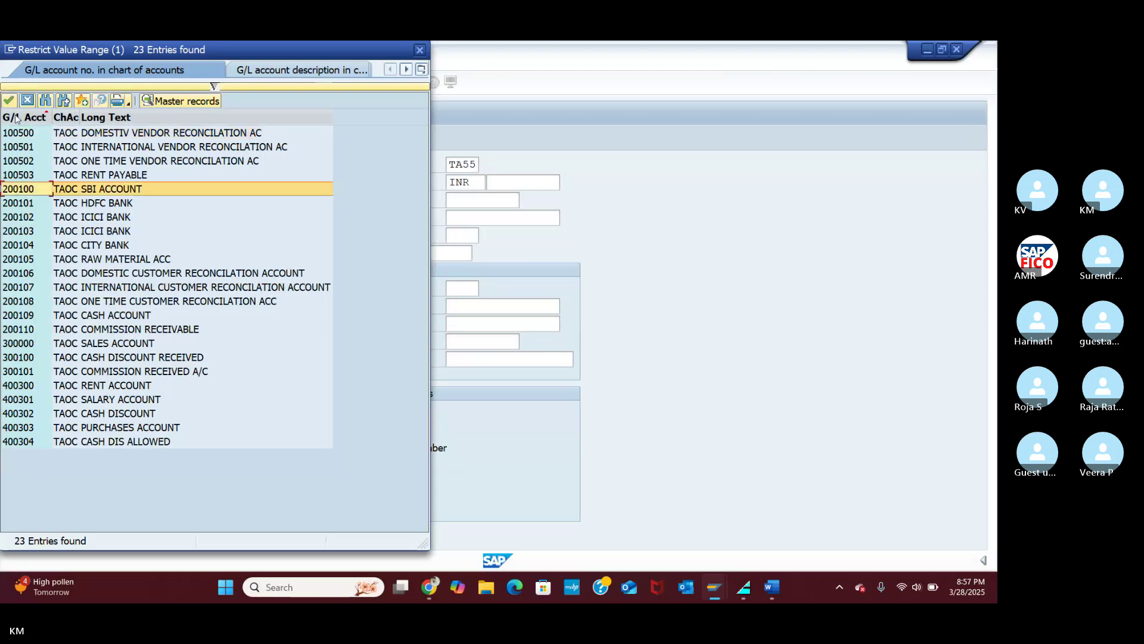
pyautogui.click(9, 100)
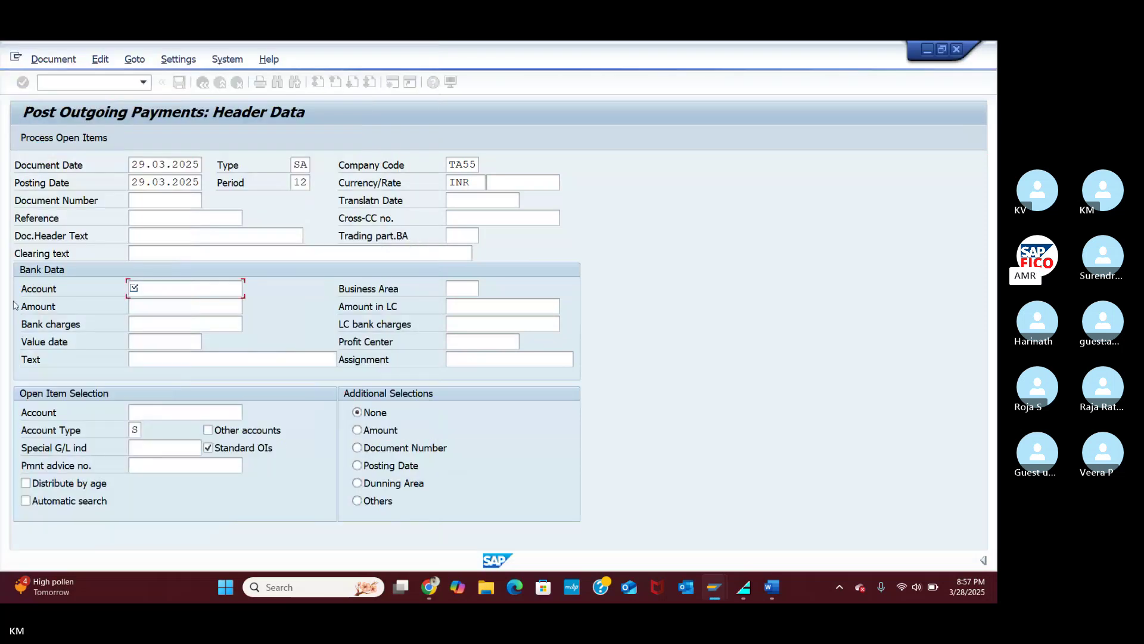
pyautogui.click(184, 307)
pyautogui.write('10')
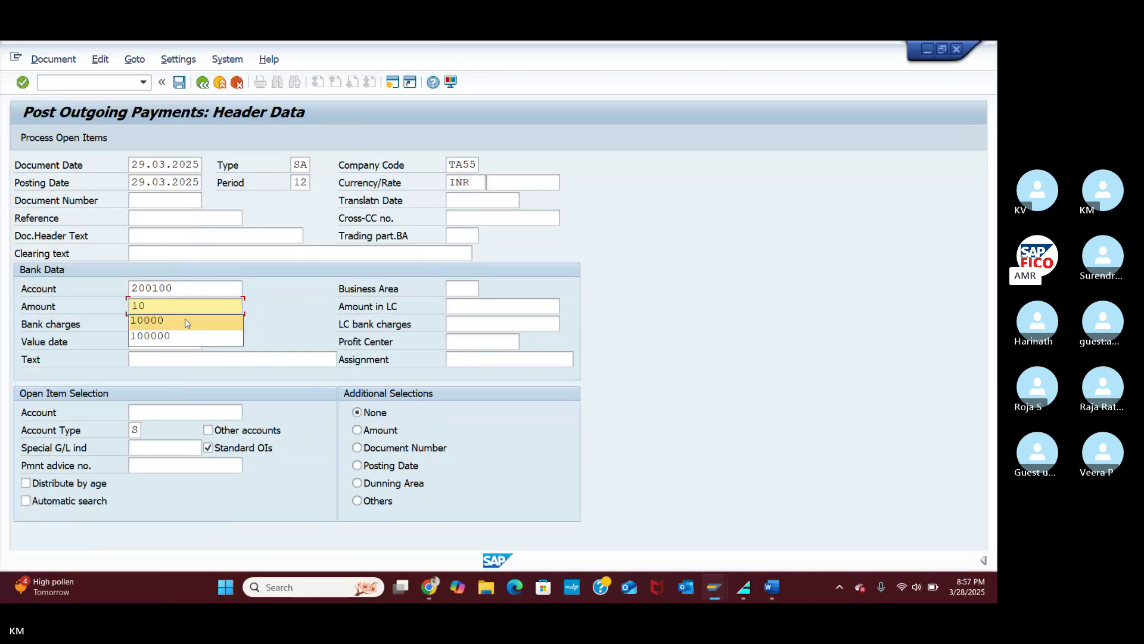
pyautogui.click(185, 321)
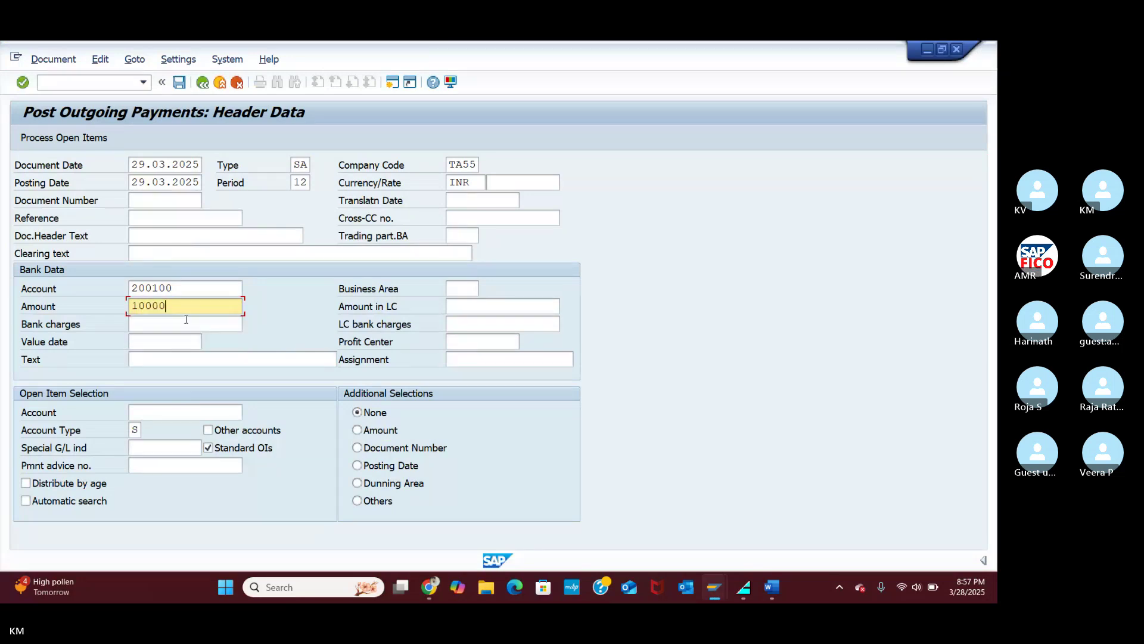
# Step: Choose 100503 RENT PAYABLE from chart of accounts TAOC as the account for open item selection and submit the payment header
pyautogui.click(161, 411)
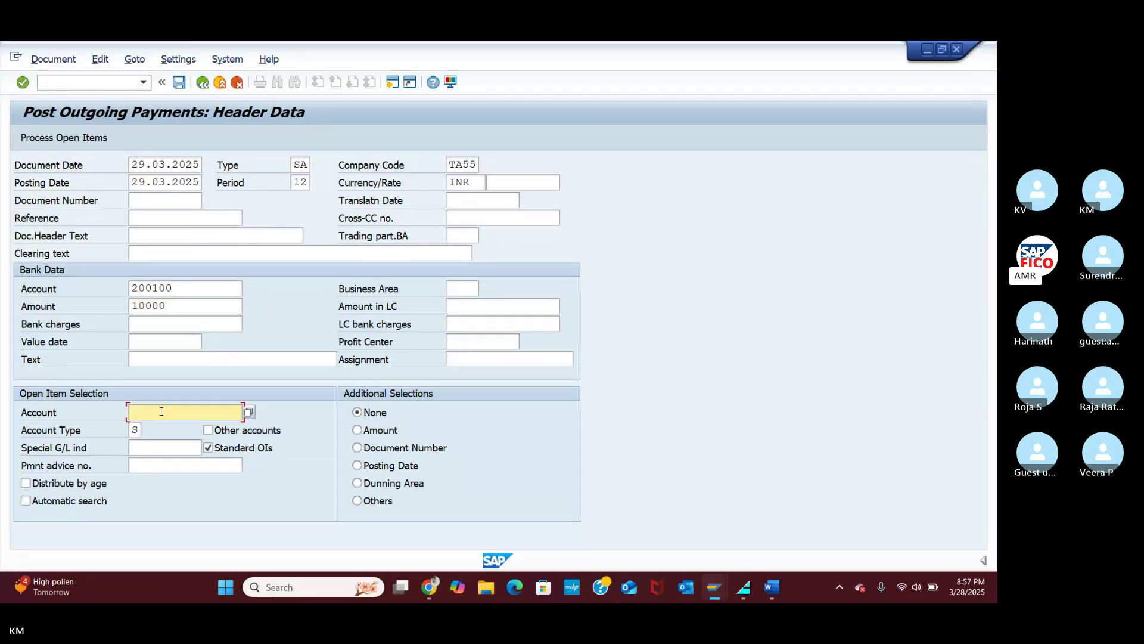
pyautogui.click(249, 412)
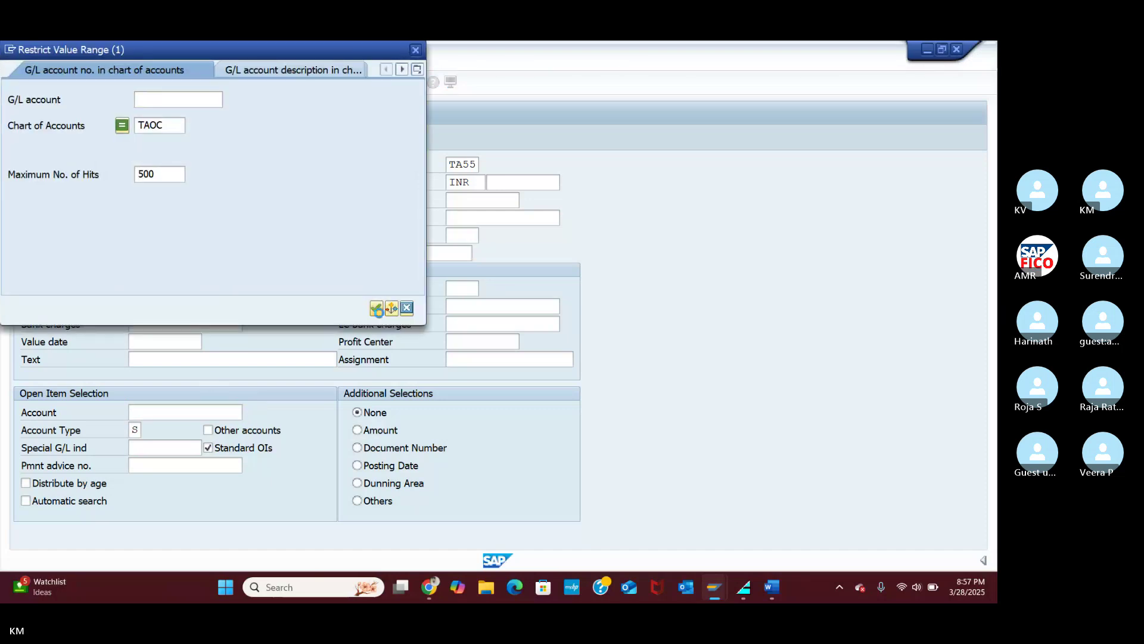
pyautogui.click(375, 308)
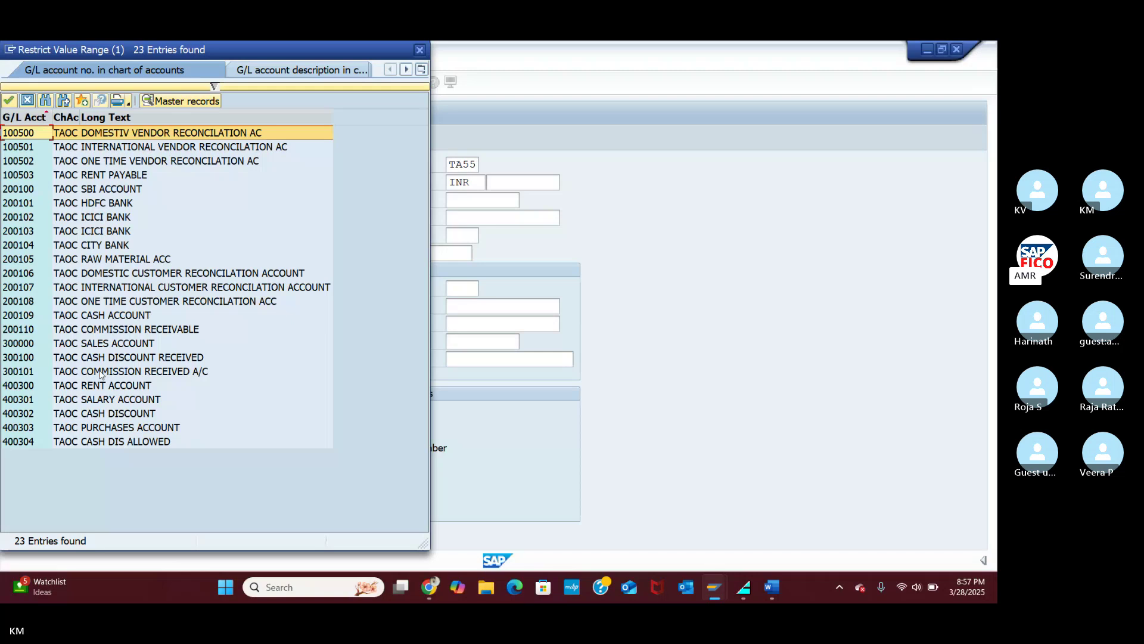
pyautogui.click(90, 175)
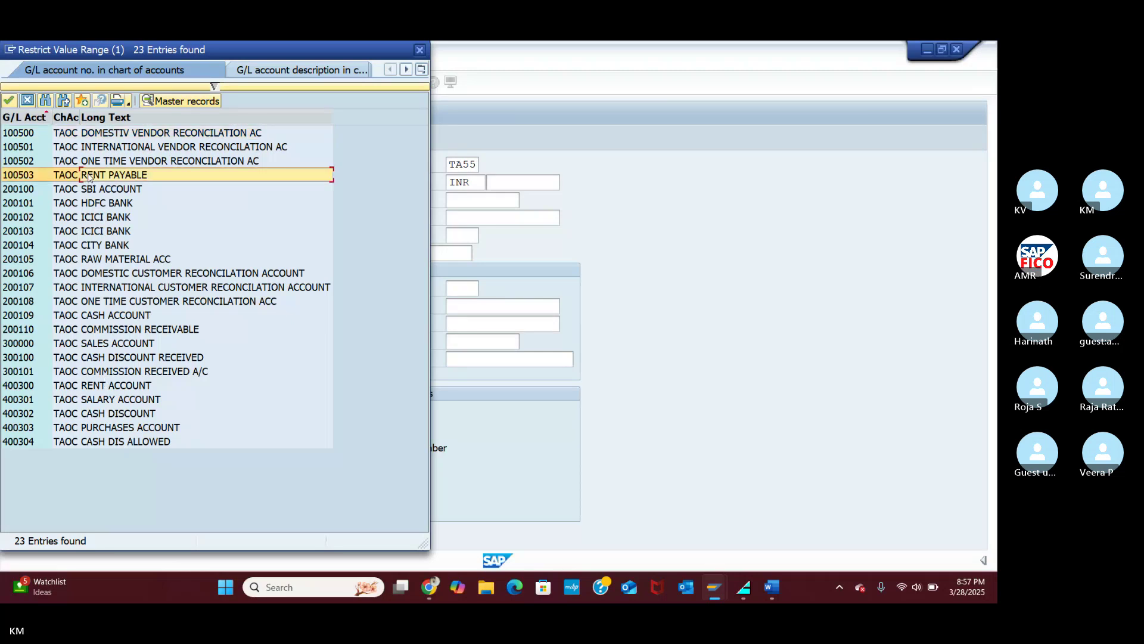
pyautogui.doubleClick(89, 175)
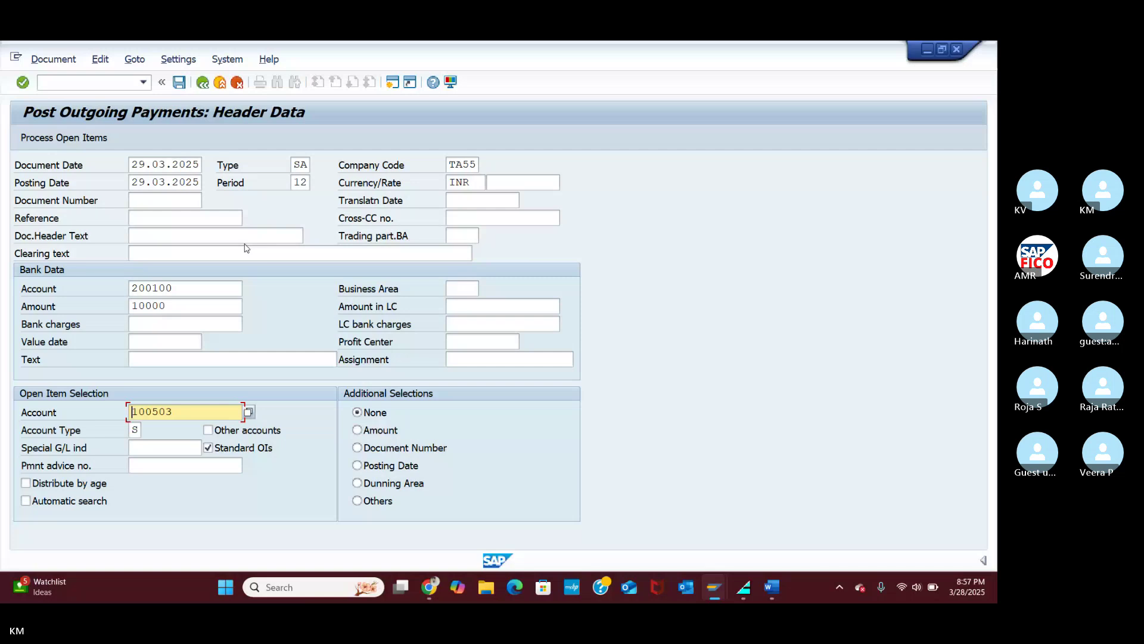
pyautogui.press('Return')
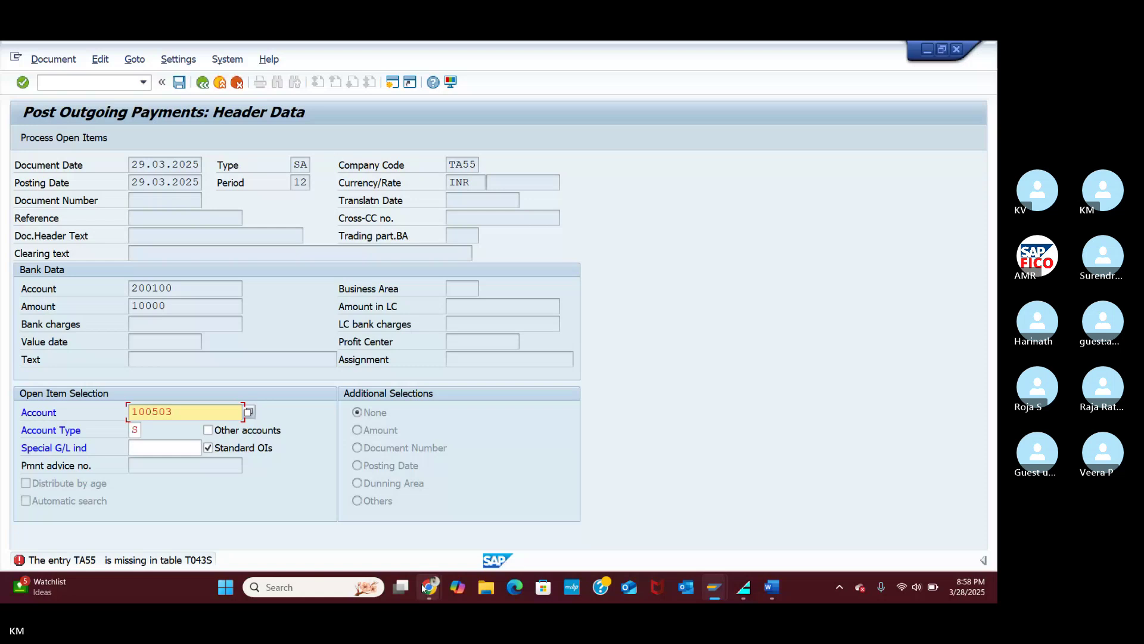
pyautogui.moveTo(420, 584)
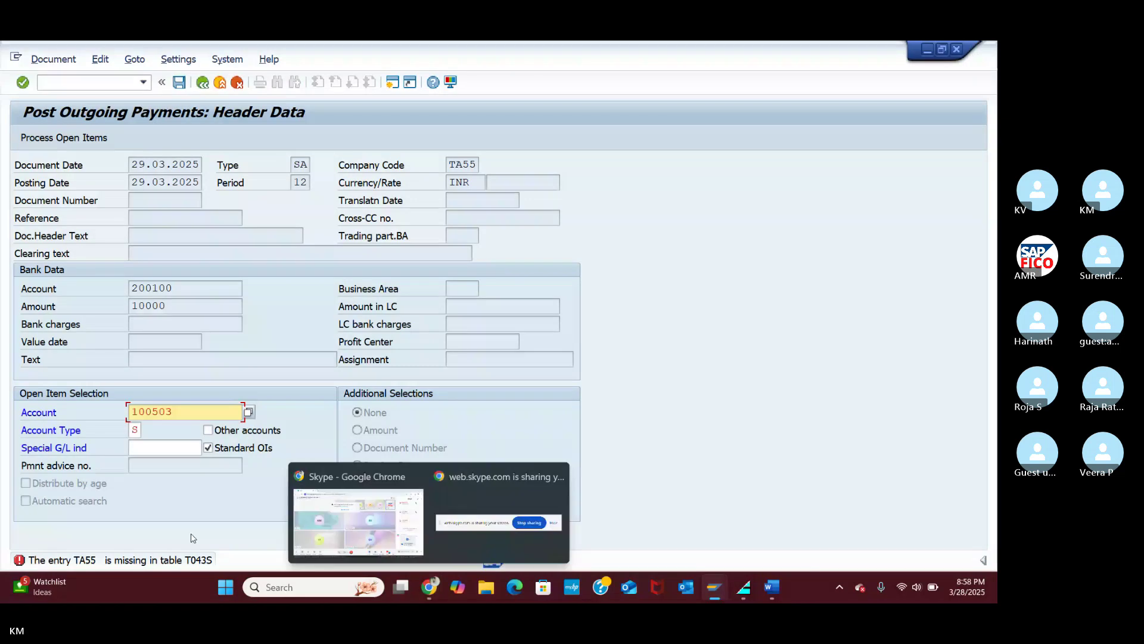
pyautogui.click(237, 86)
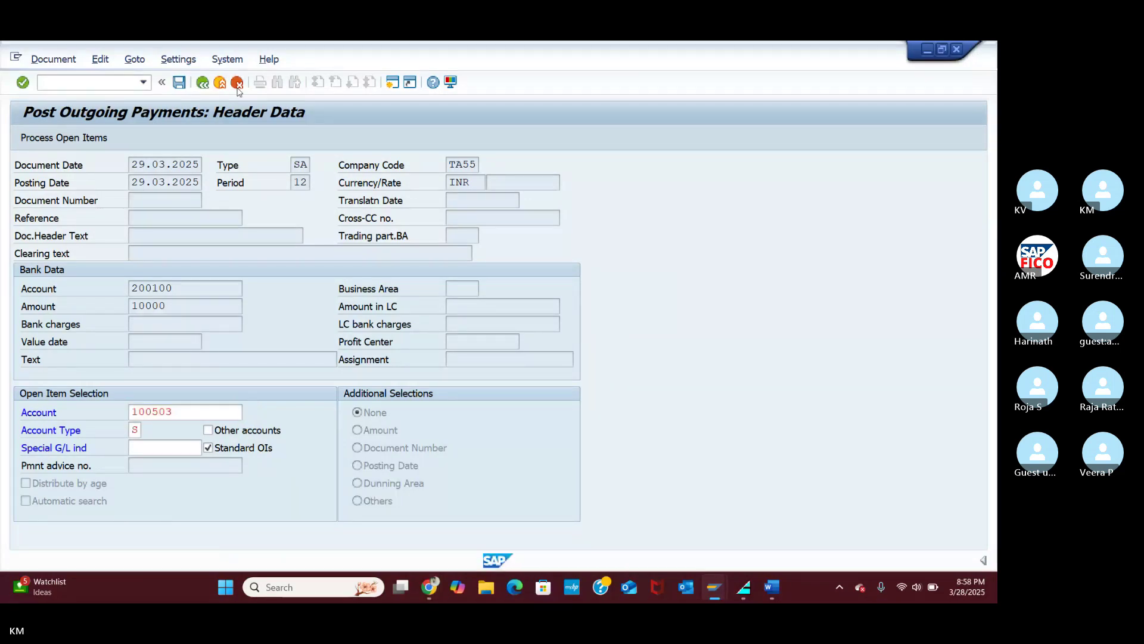
pyautogui.click(237, 86)
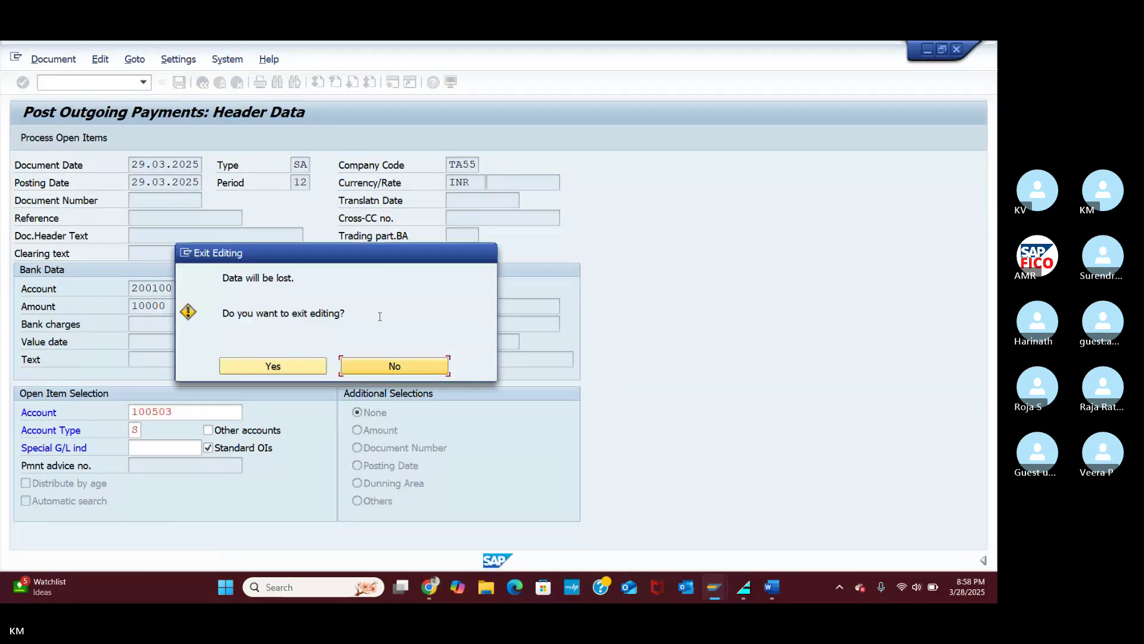
pyautogui.click(346, 366)
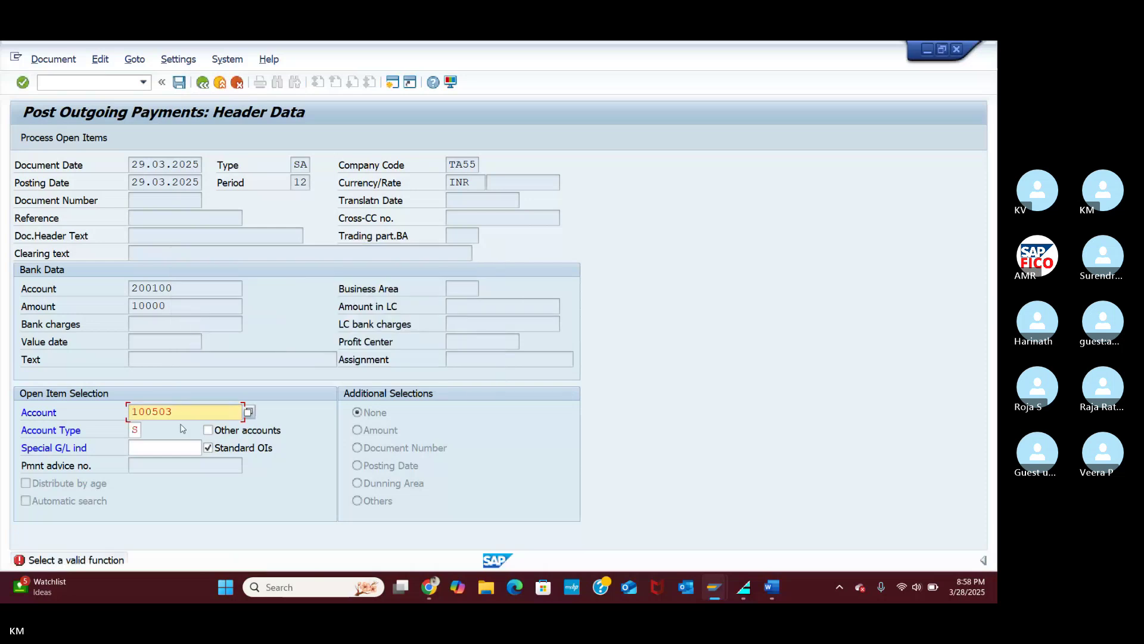
# Step: Open the G/L account value search for the open item selection account
pyautogui.click(250, 412)
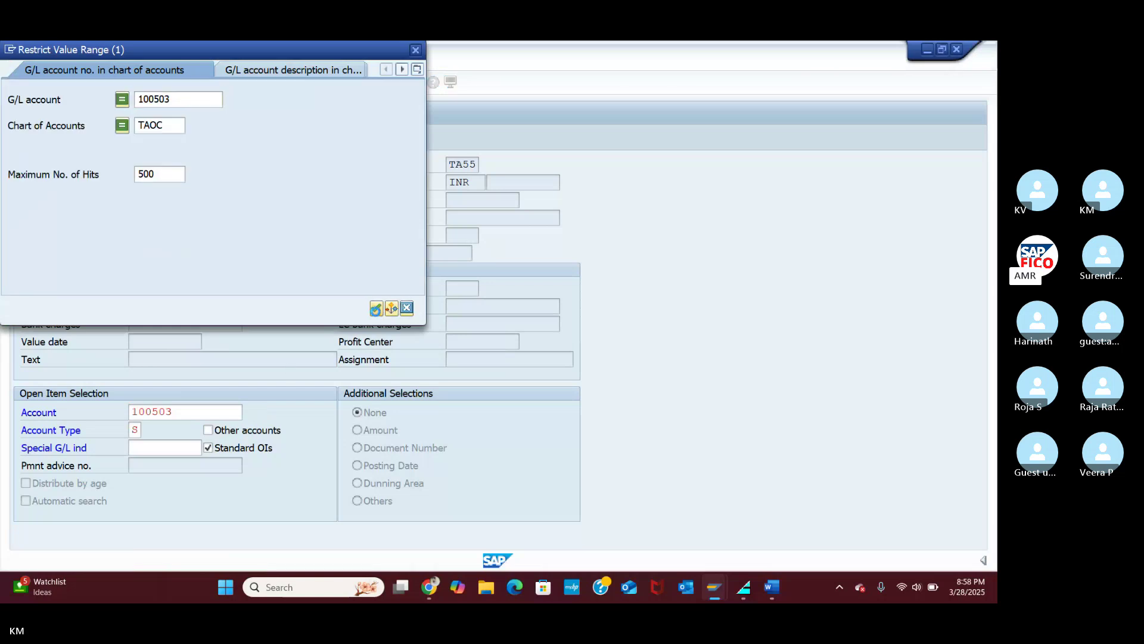
# Step: Look up G/L account 100503 in chart of accounts TAOC, then close the value help
pyautogui.click(375, 308)
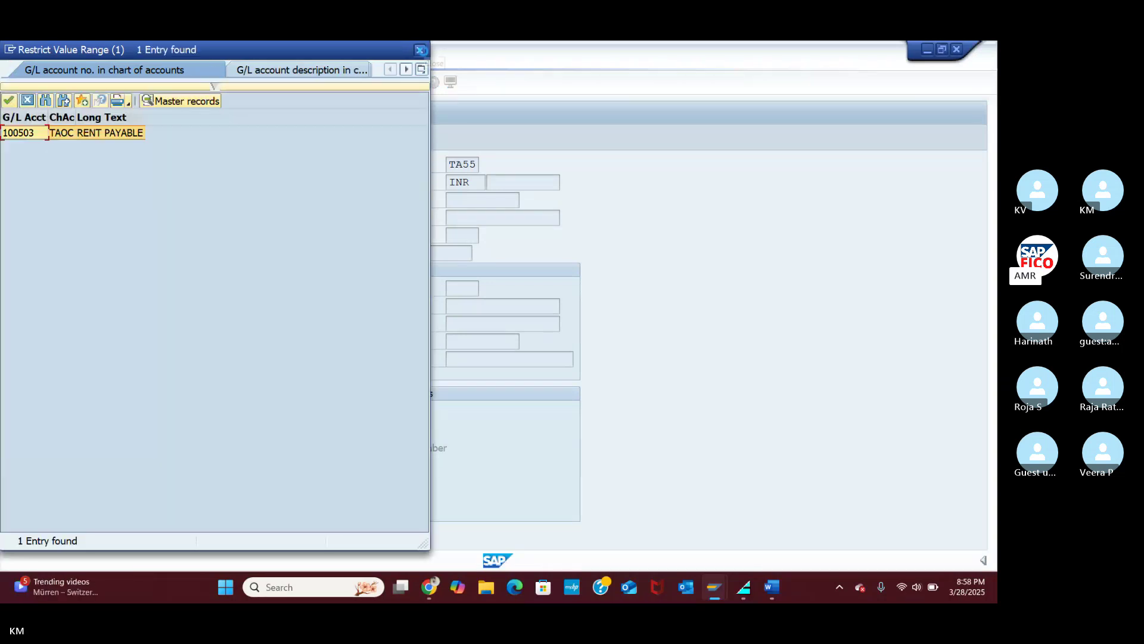
pyautogui.click(419, 50)
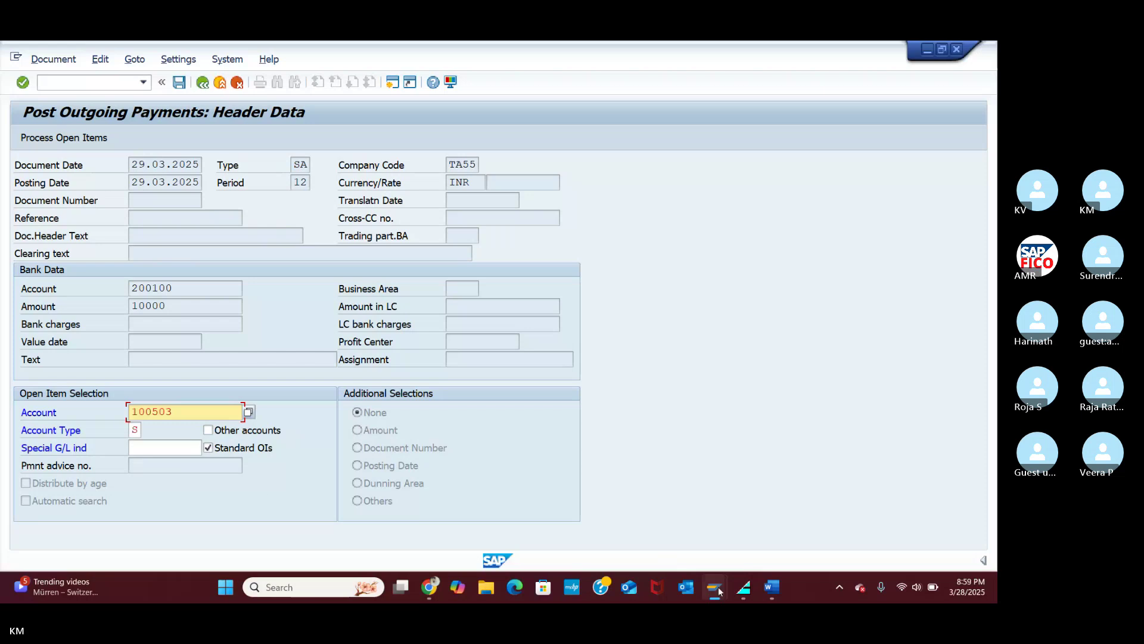
# Step: Open the tolerances for groups of G/L accounts with transaction OBA0 in a new session
pyautogui.click(392, 83)
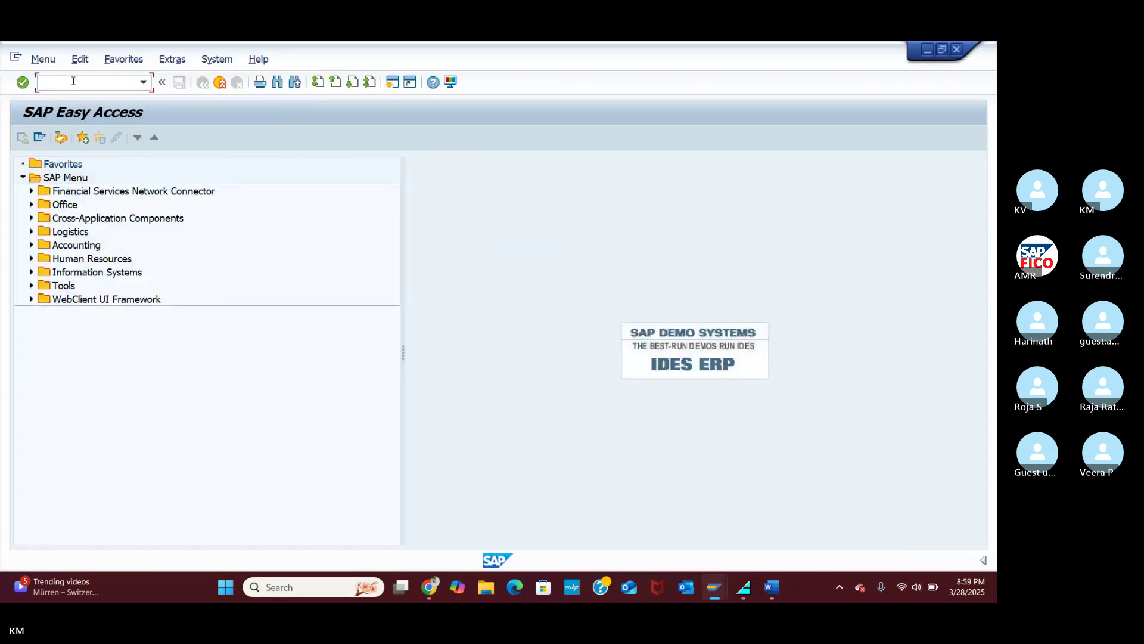
pyautogui.write('OBA0')
pyautogui.press('Return')
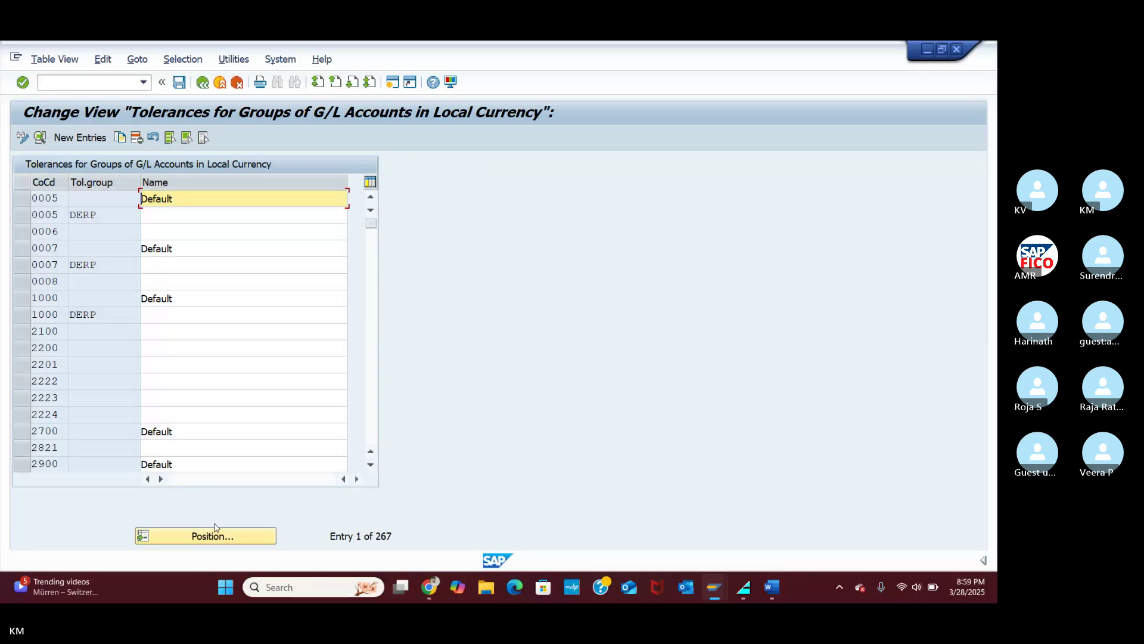
pyautogui.click(216, 533)
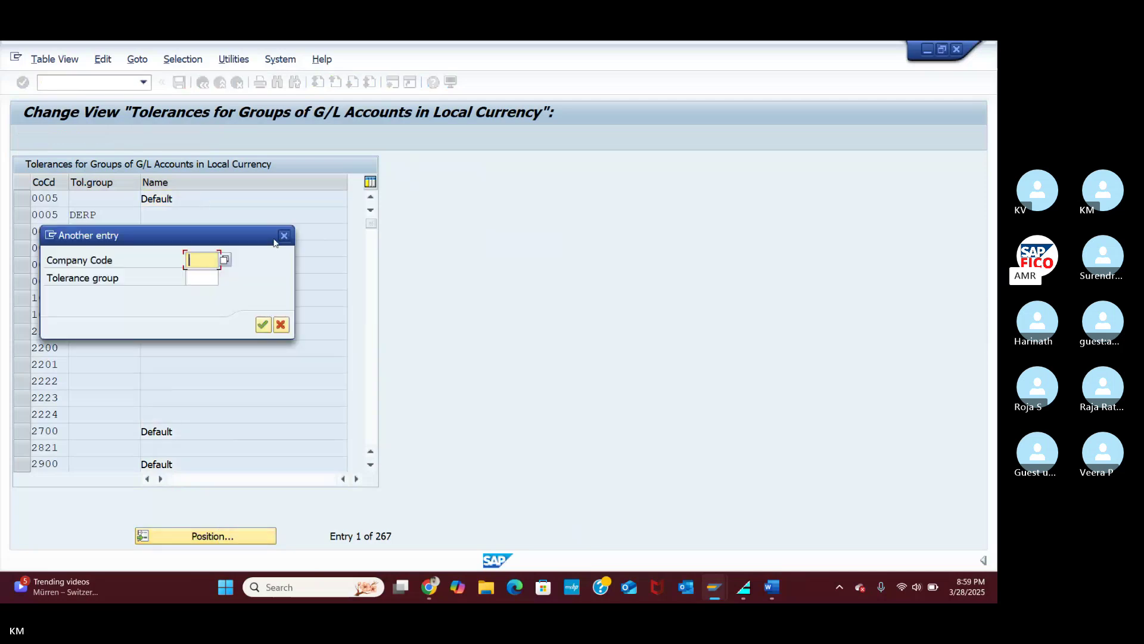
pyautogui.click(283, 235)
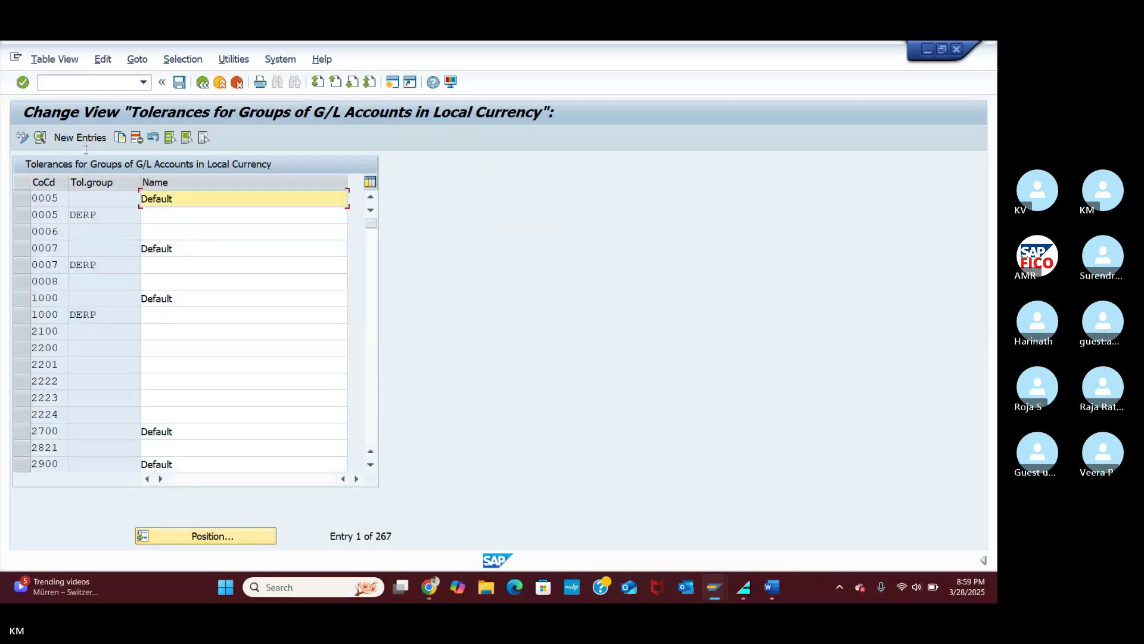
# Step: Create a tolerance entry with a blank group for company code TA55 and save it under the proposed customizing request
pyautogui.click(74, 137)
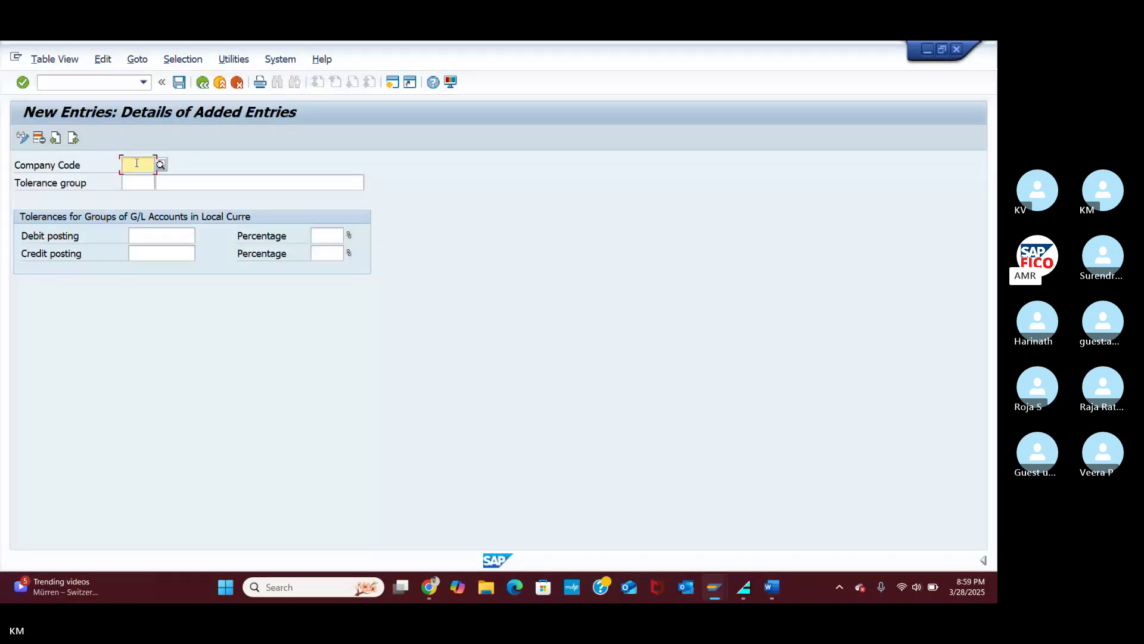
pyautogui.write('TAS')
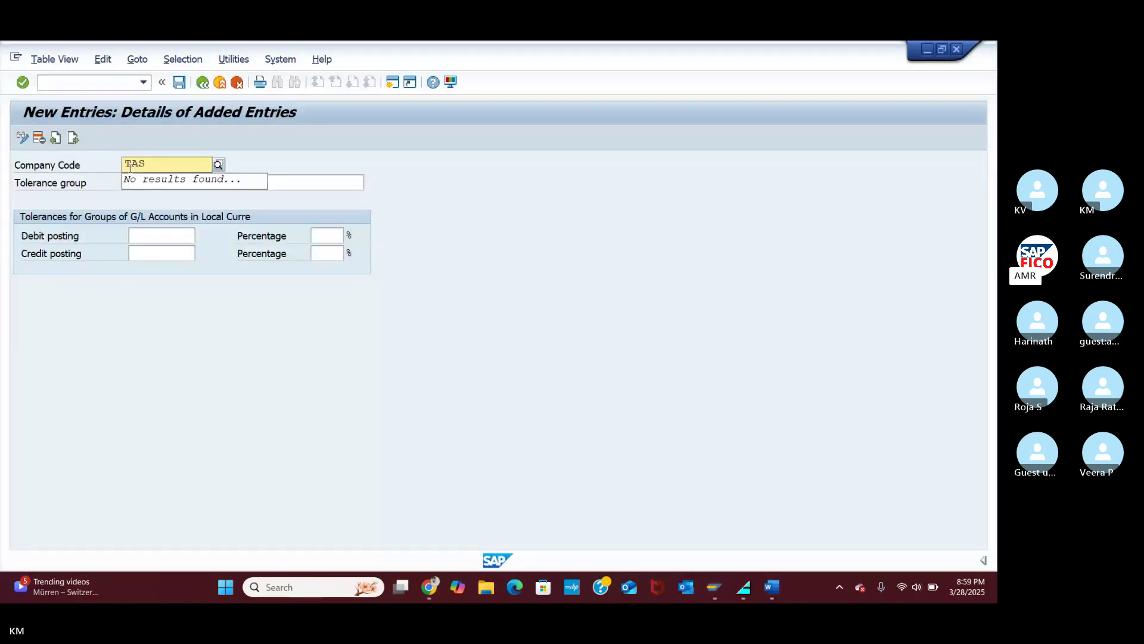
pyautogui.press('BackSpace')
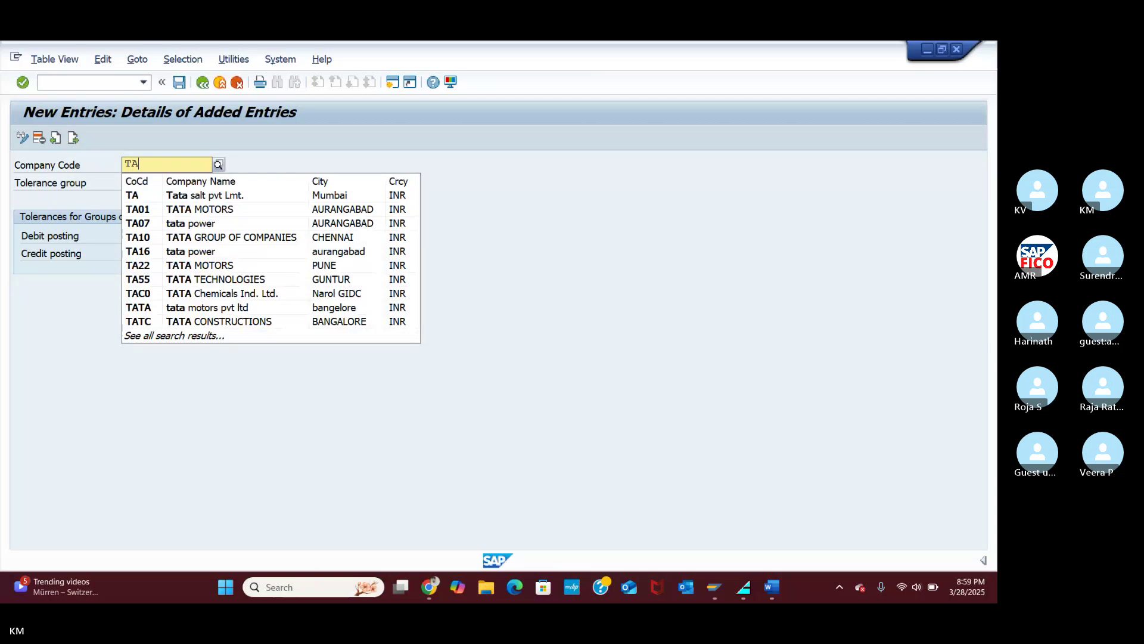
pyautogui.write('55')
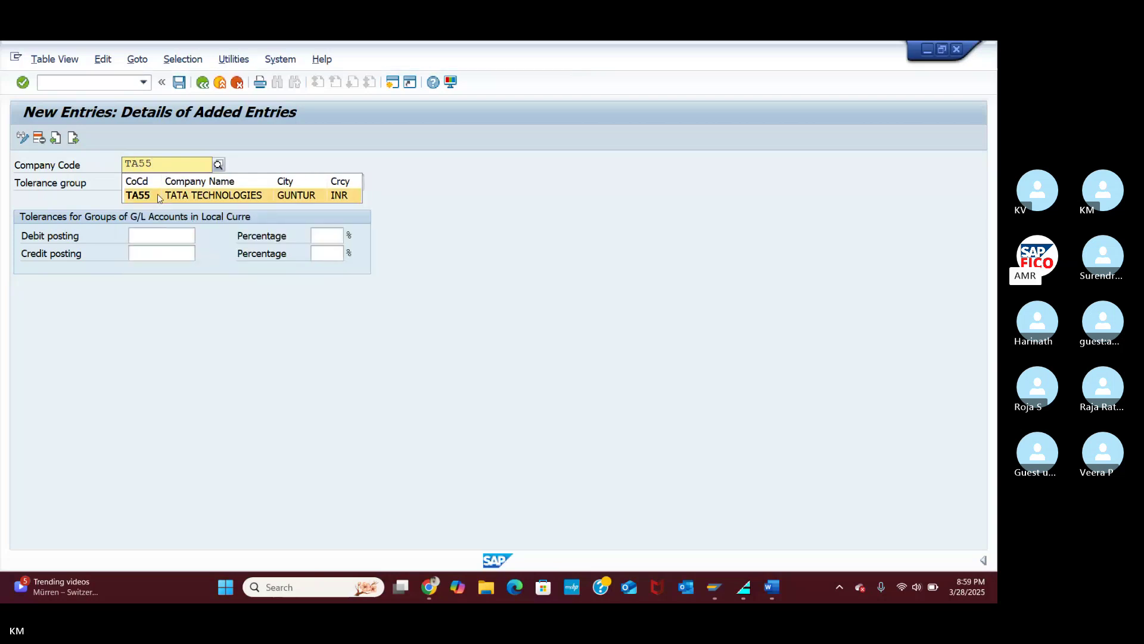
pyautogui.click(159, 196)
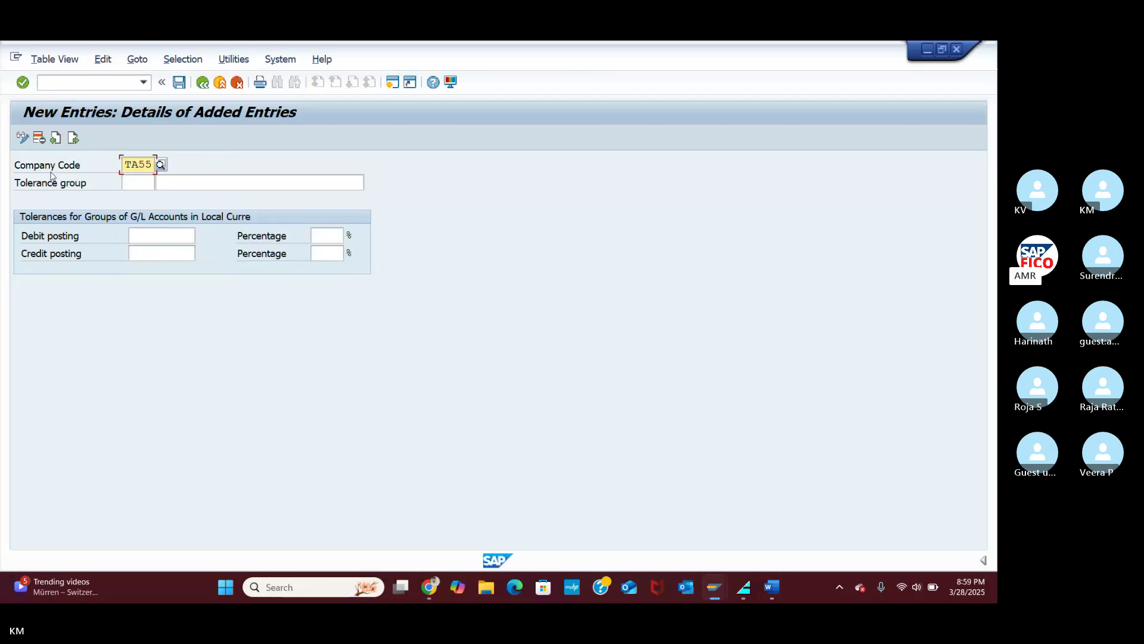
pyautogui.click(180, 85)
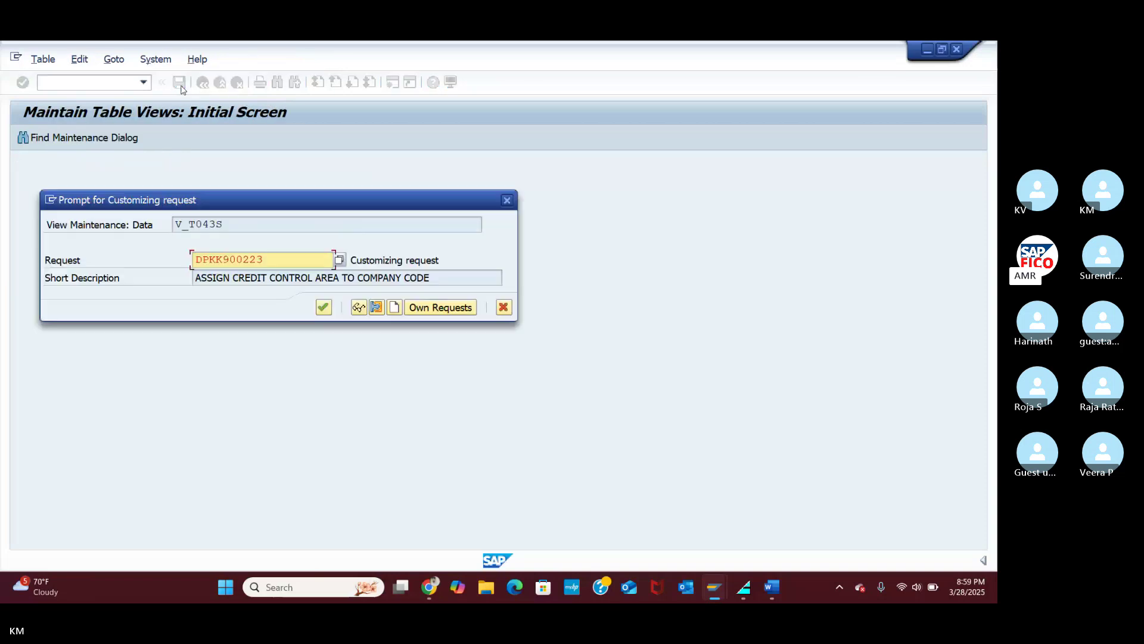
pyautogui.click(323, 307)
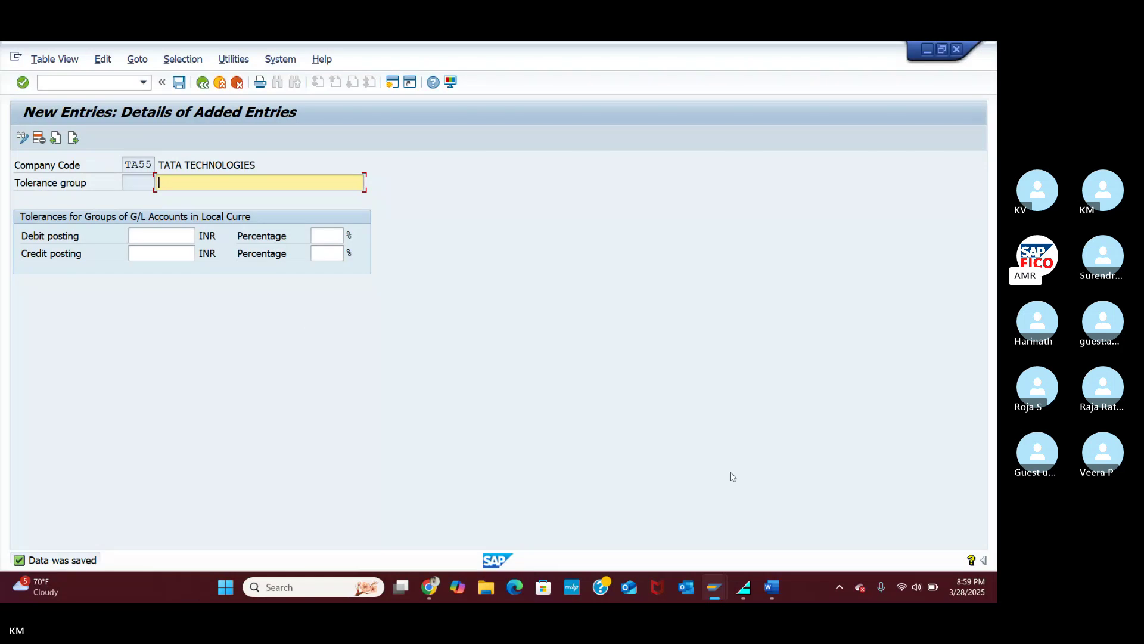
# Step: Return to the outgoing payments session and post the 10000 INR payment from G/L account 200100 against account 100503
pyautogui.moveTo(715, 592)
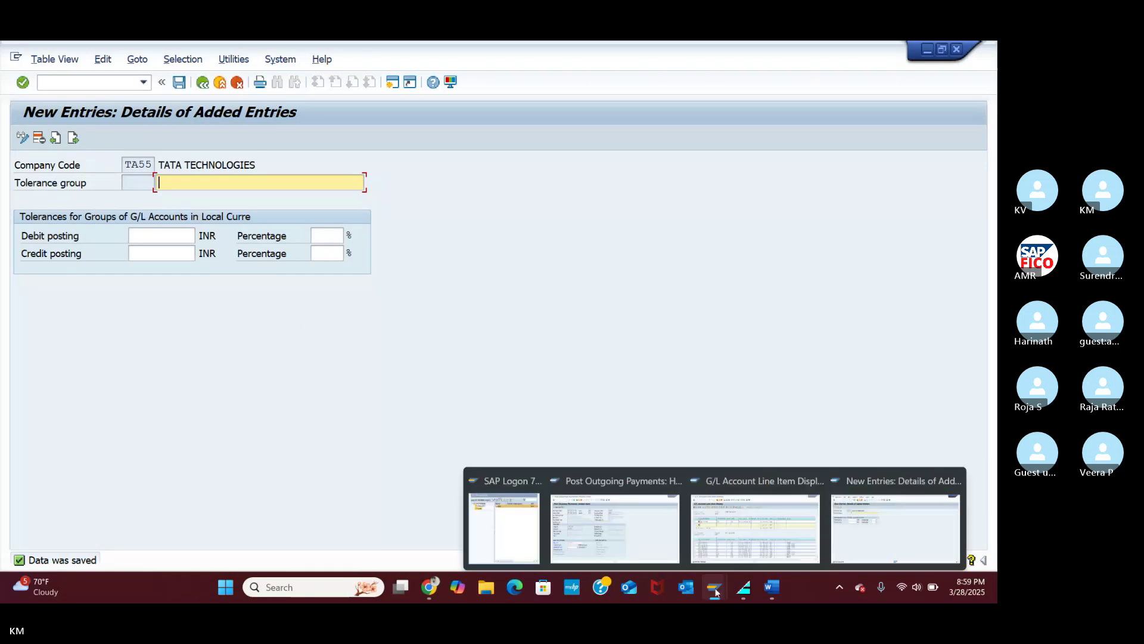
pyautogui.click(661, 540)
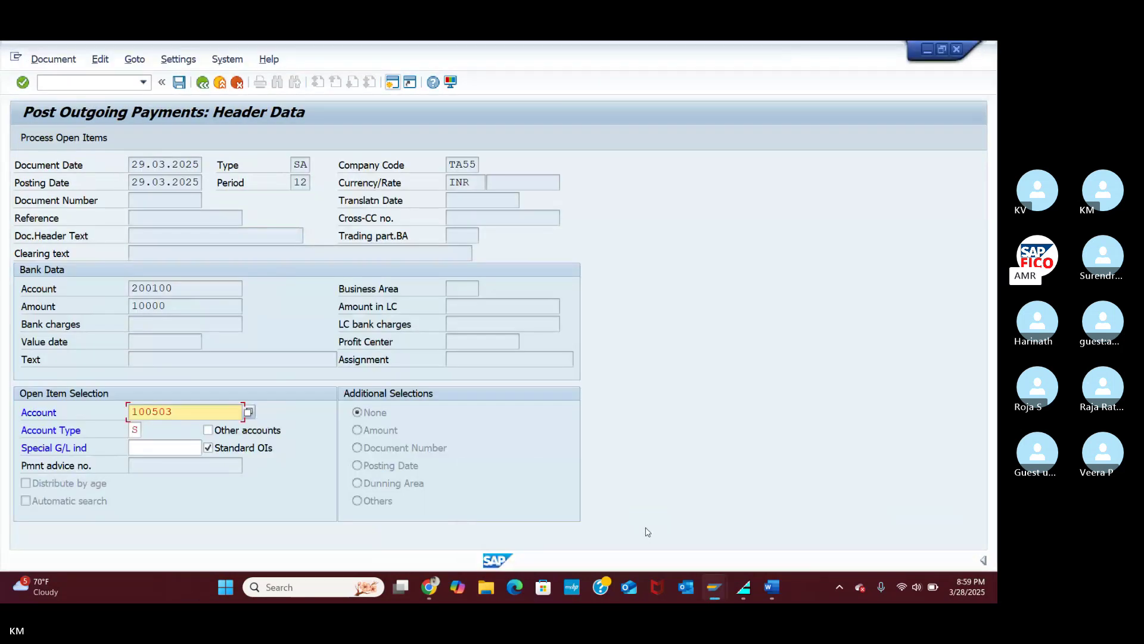
pyautogui.click(181, 89)
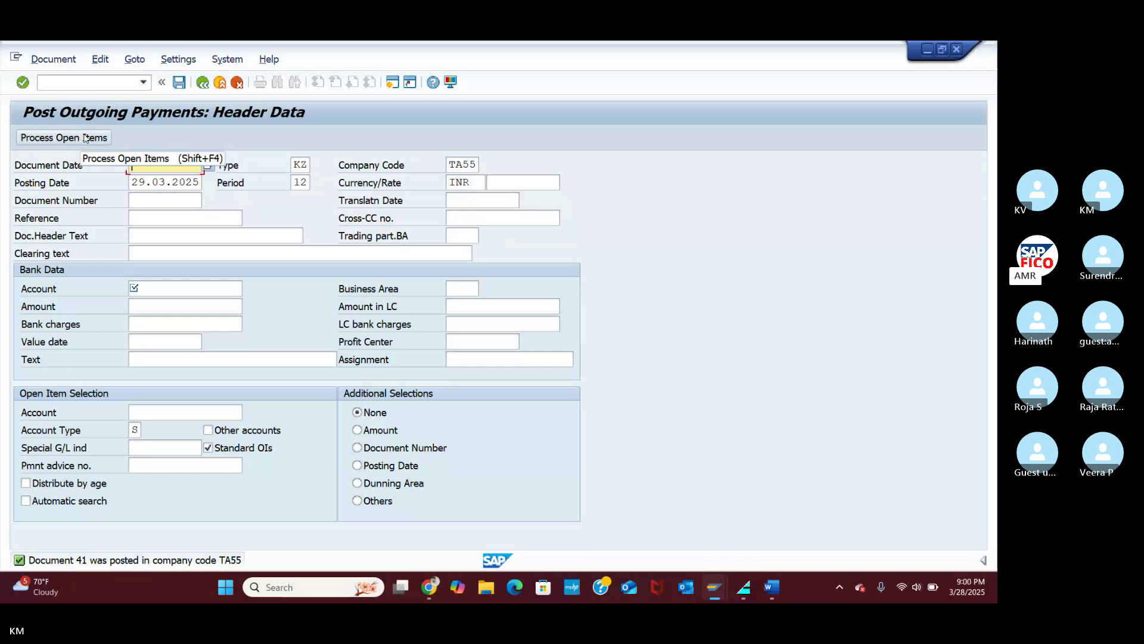
# Step: Try to display or simulate the posted document from the outgoing payments screen
pyautogui.click(70, 62)
pyautogui.click(78, 118)
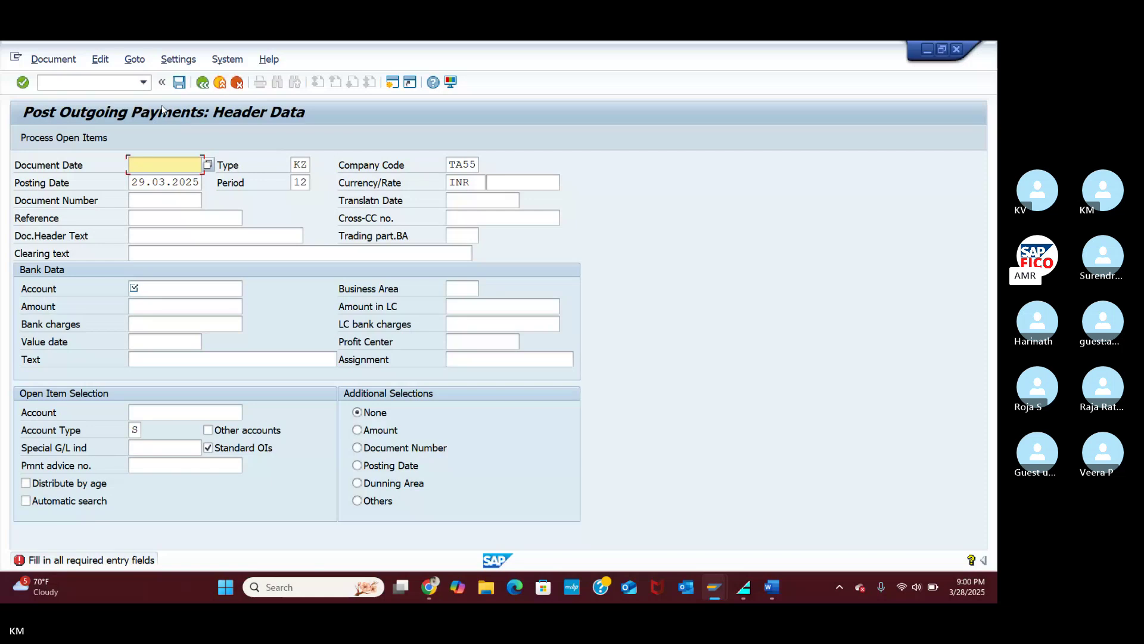
pyautogui.click(73, 61)
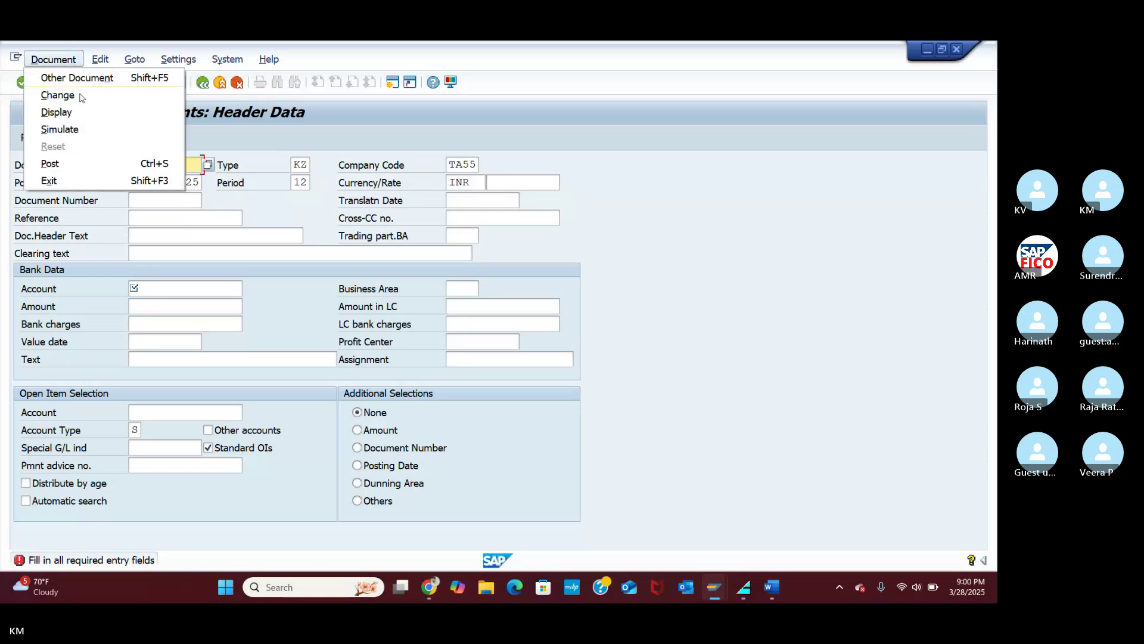
pyautogui.click(76, 128)
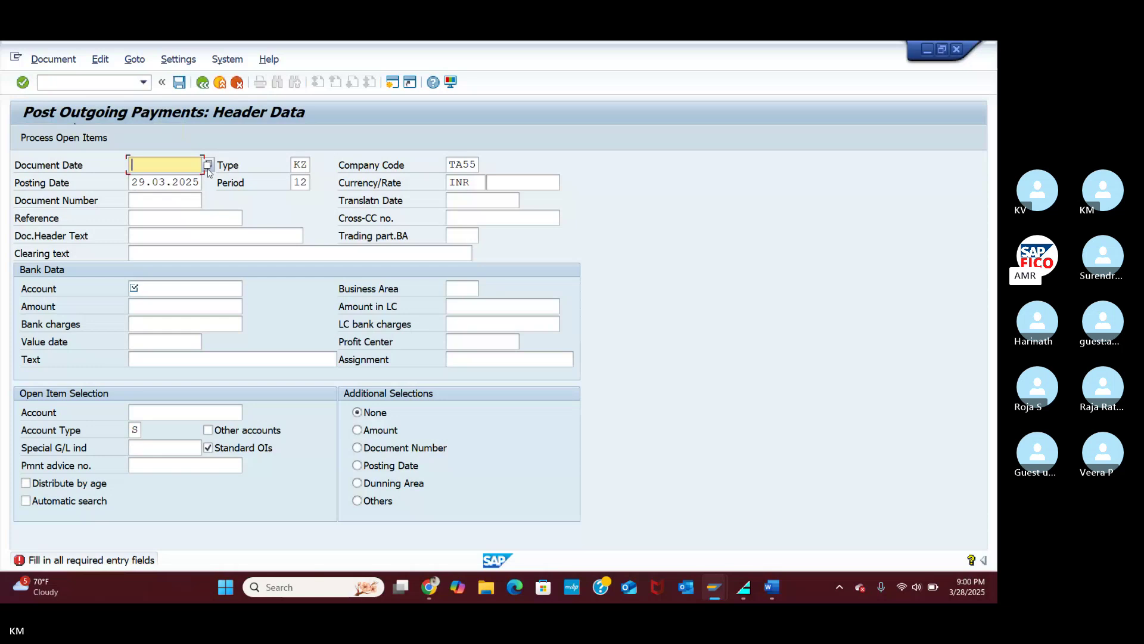
# Step: Display document 41 of company code TA55 with transaction FB03
pyautogui.click(96, 88)
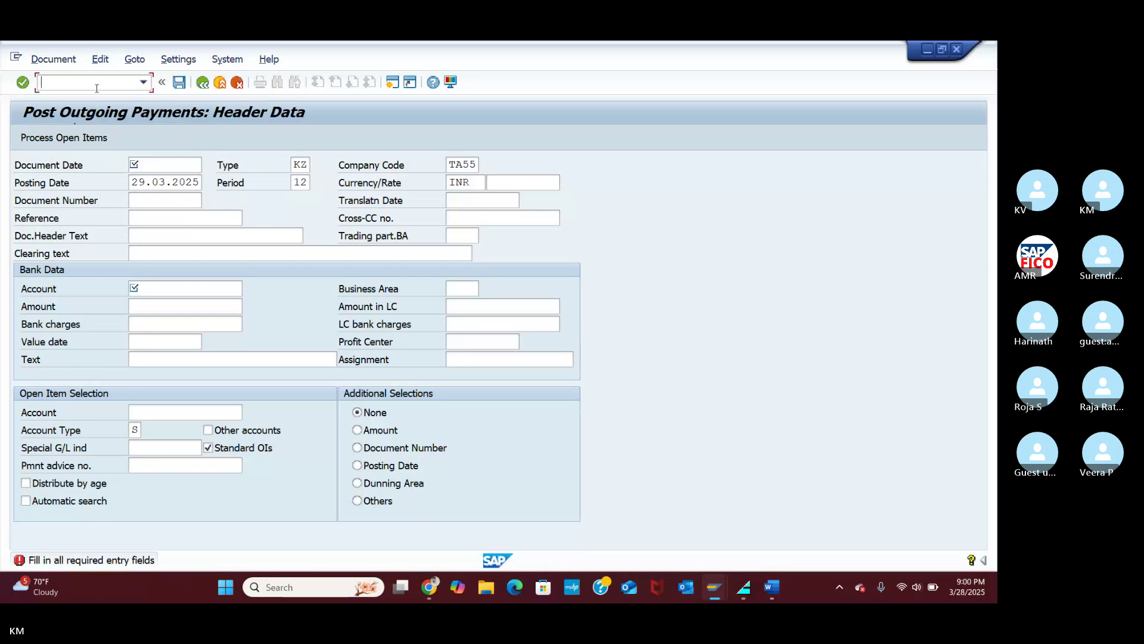
pyautogui.write('/NFB03')
pyautogui.press('Return')
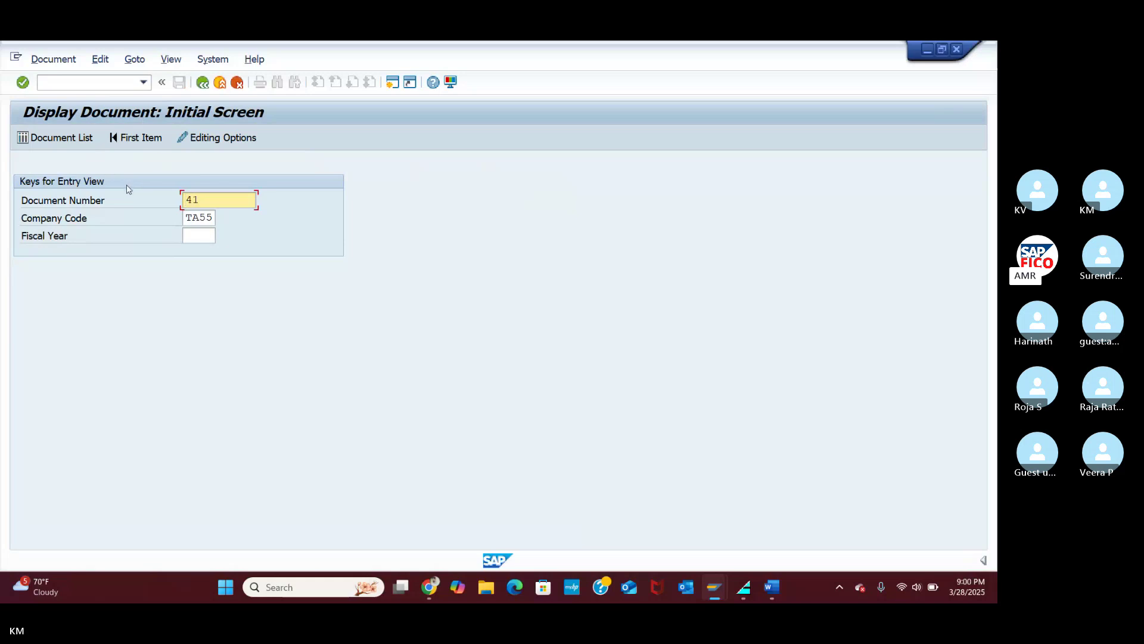
pyautogui.press('Return')
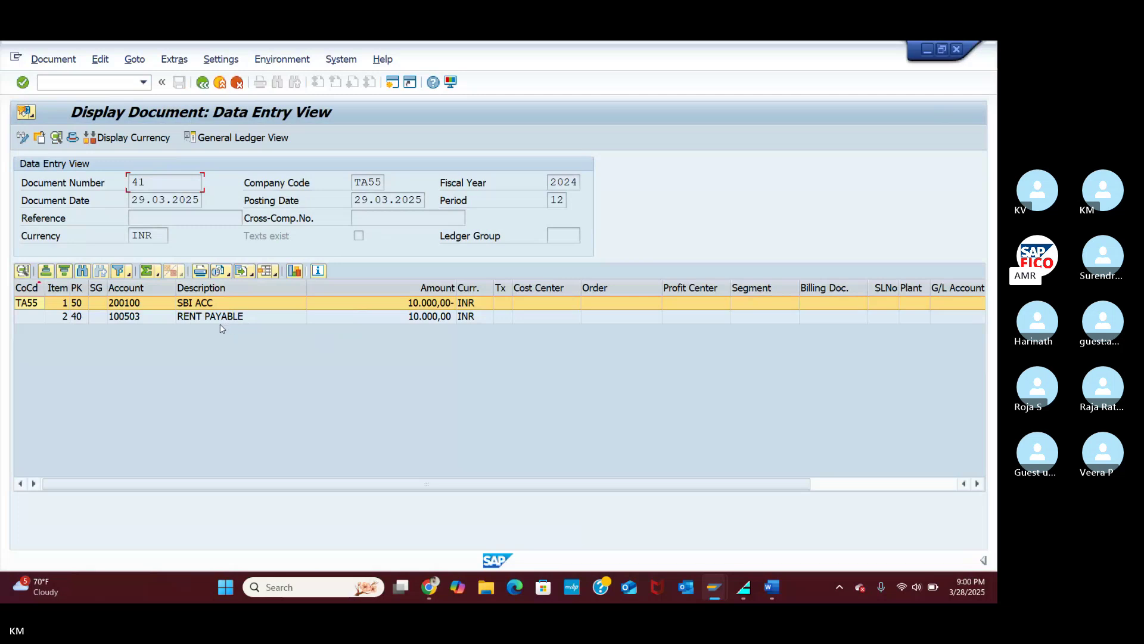
# Step: Switch to the G/L account line item session and return to its selection screen
pyautogui.click(90, 83)
pyautogui.write('/NFBL3')
pyautogui.moveTo(706, 590)
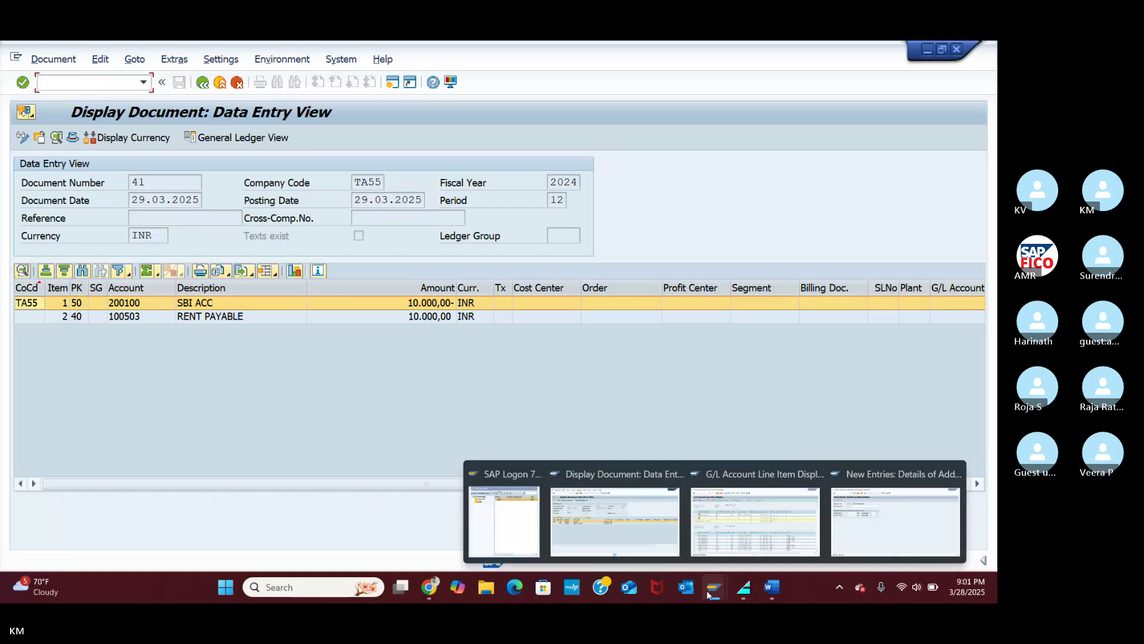
pyautogui.click(755, 521)
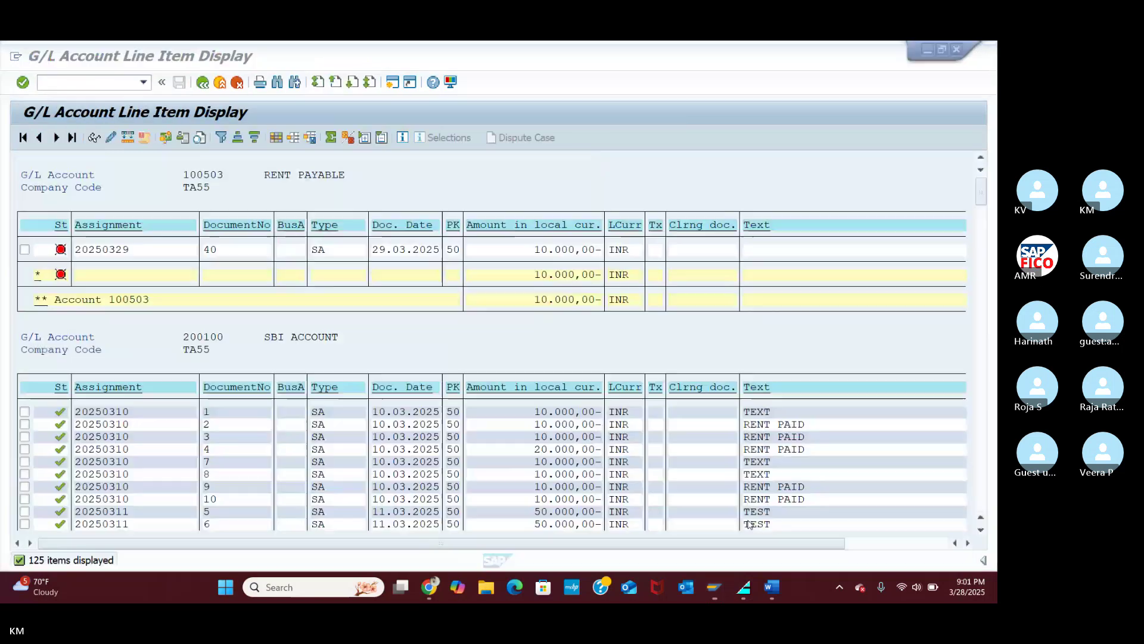
pyautogui.click(202, 84)
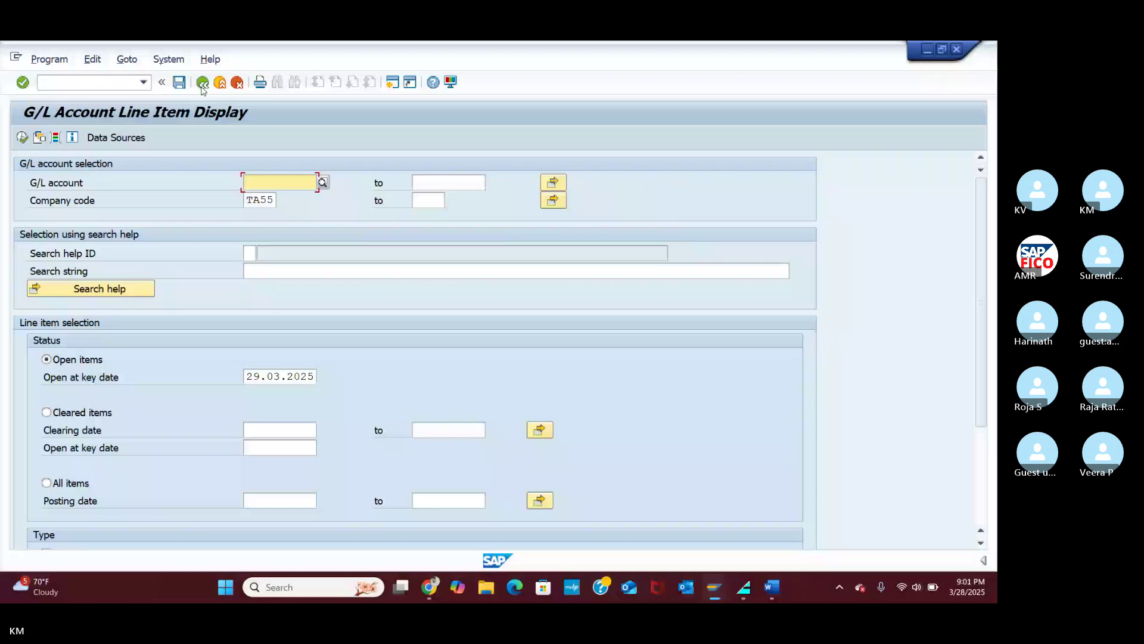
pyautogui.click(22, 138)
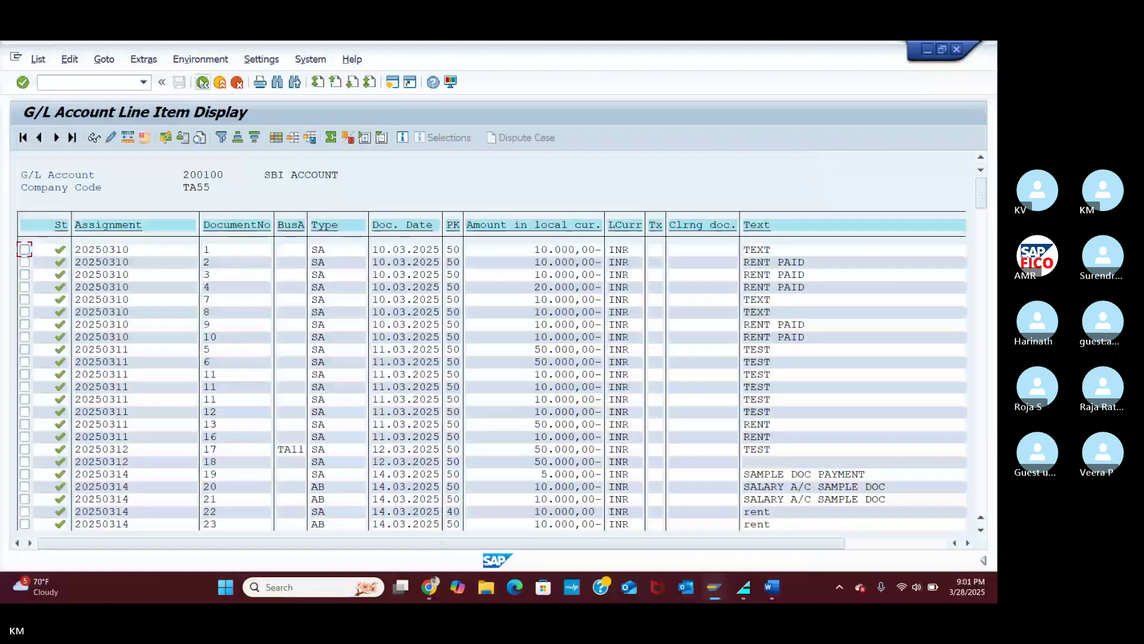
pyautogui.click(203, 82)
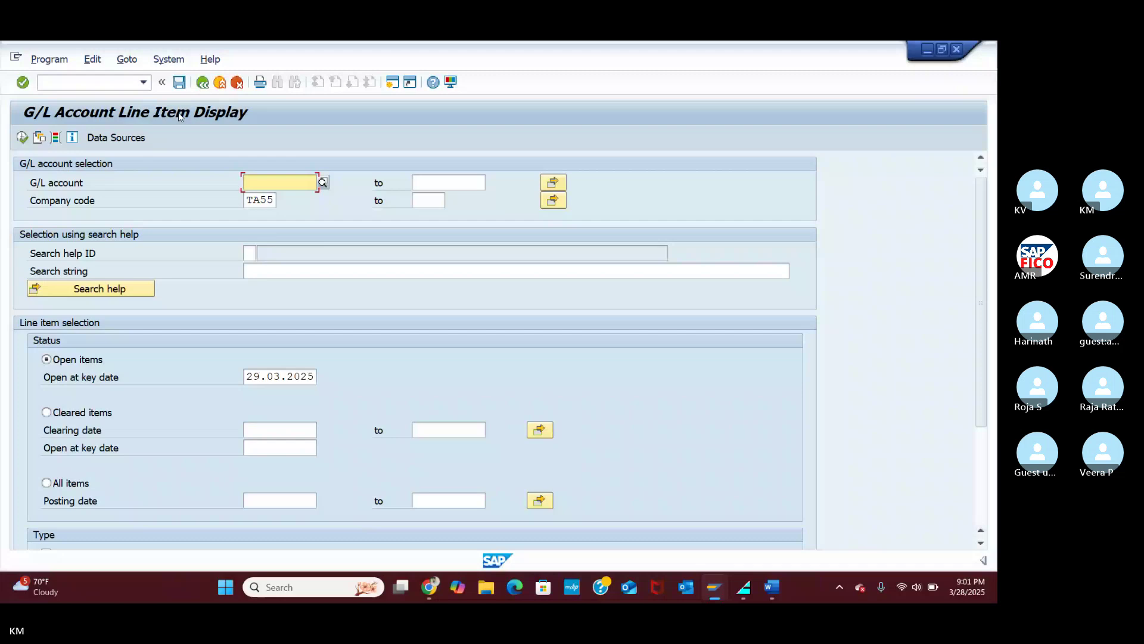
# Step: List the cleared items of G/L account 100503 RENT PAYABLE for company code TA55
pyautogui.click(322, 184)
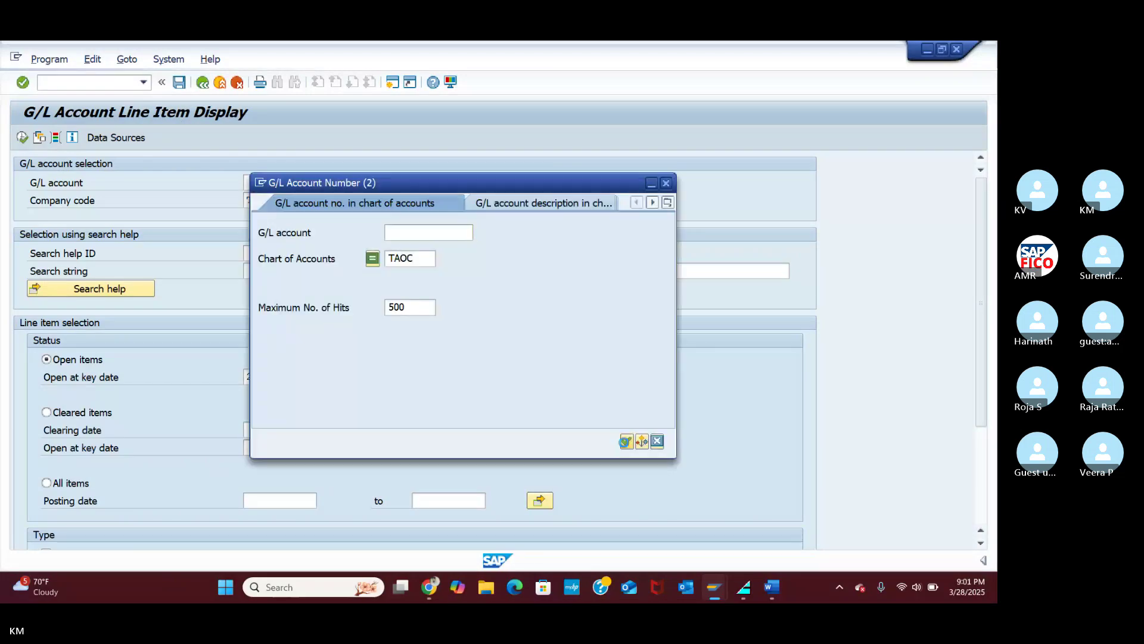
pyautogui.press('Return')
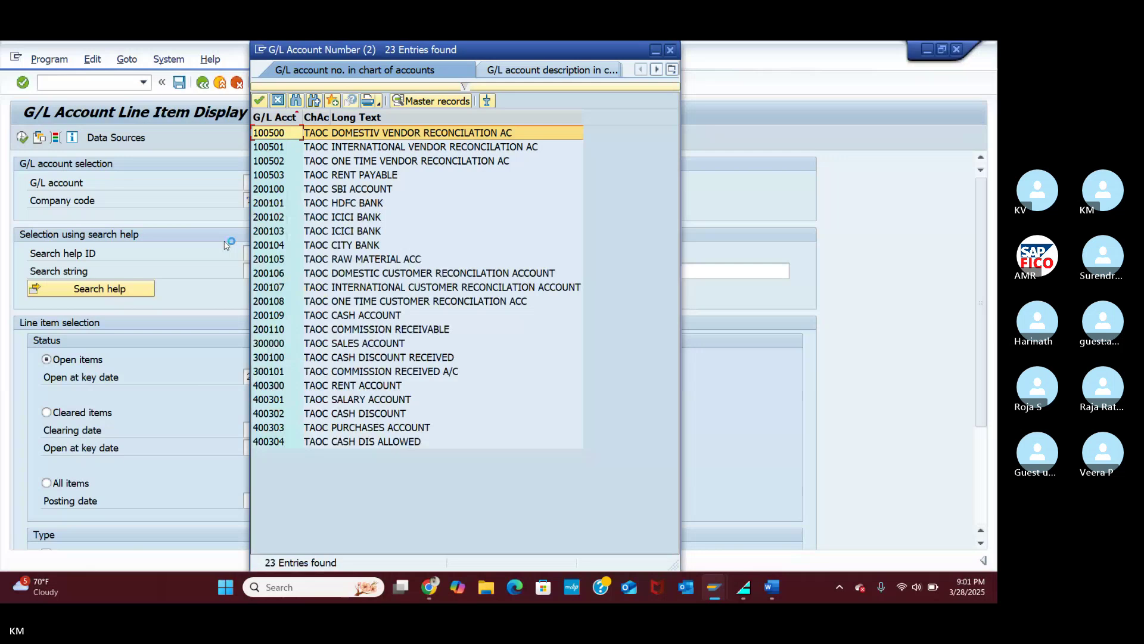
pyautogui.click(262, 175)
pyautogui.click(258, 102)
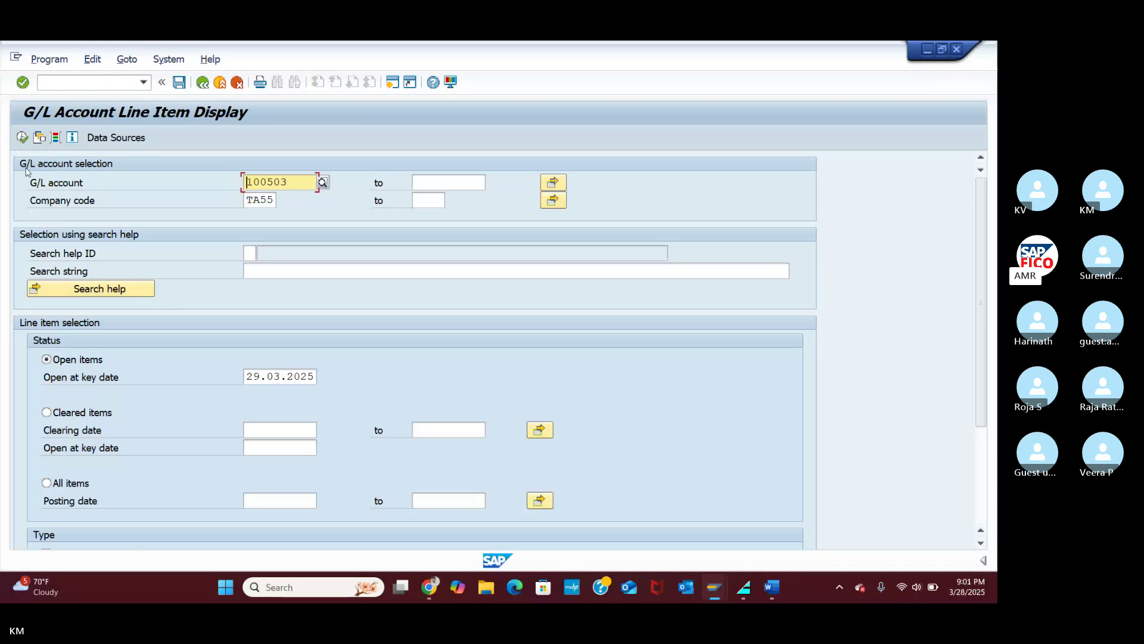
pyautogui.click(45, 412)
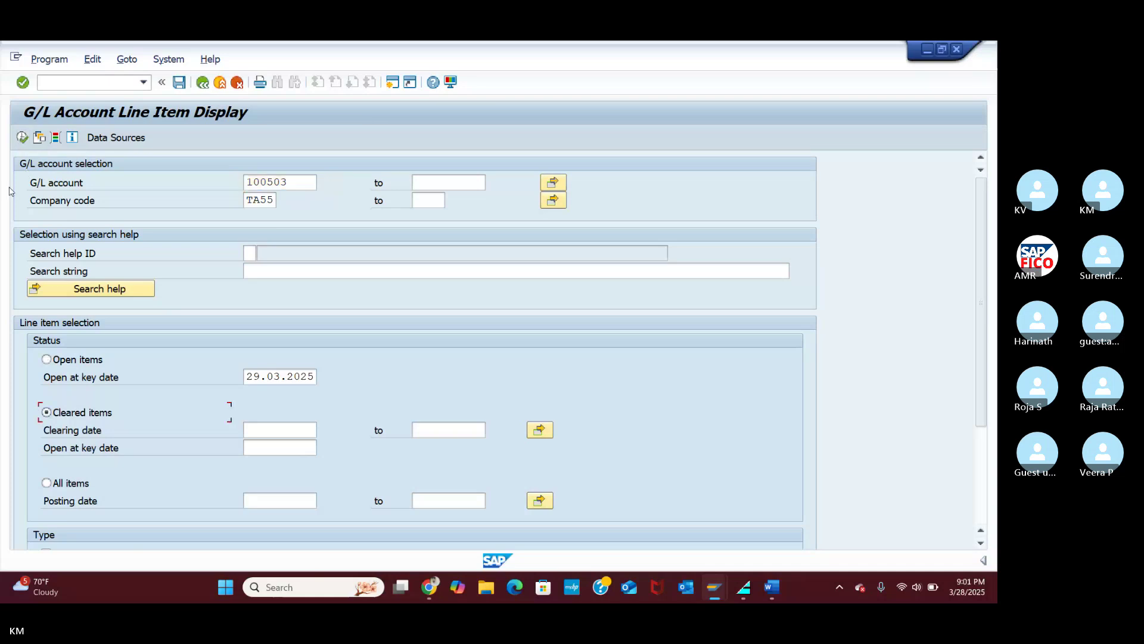
pyautogui.click(22, 137)
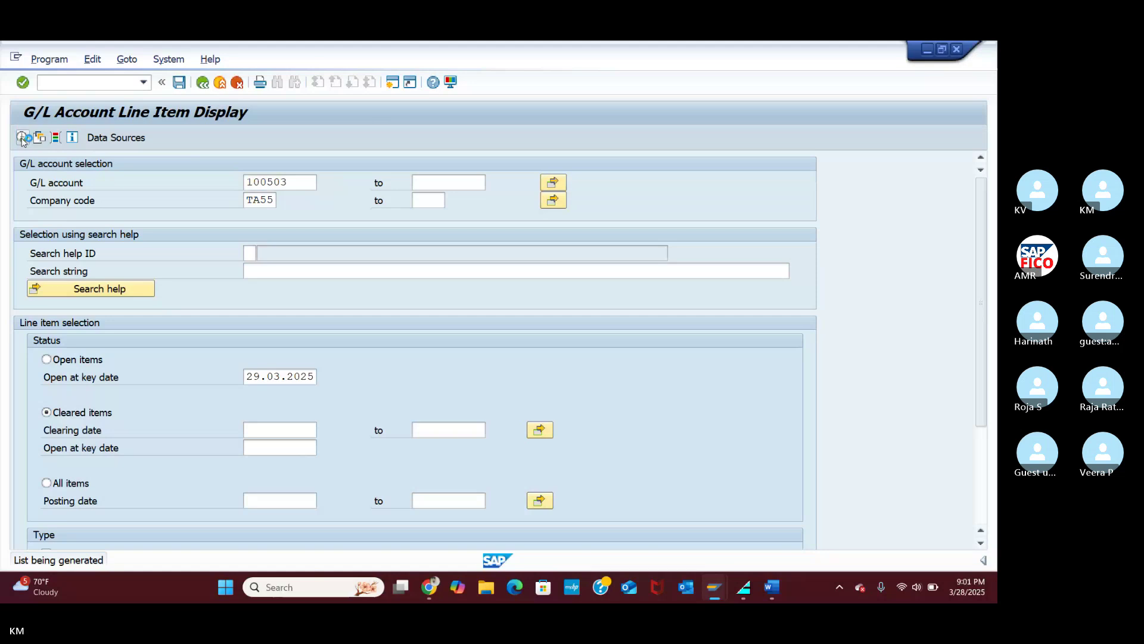
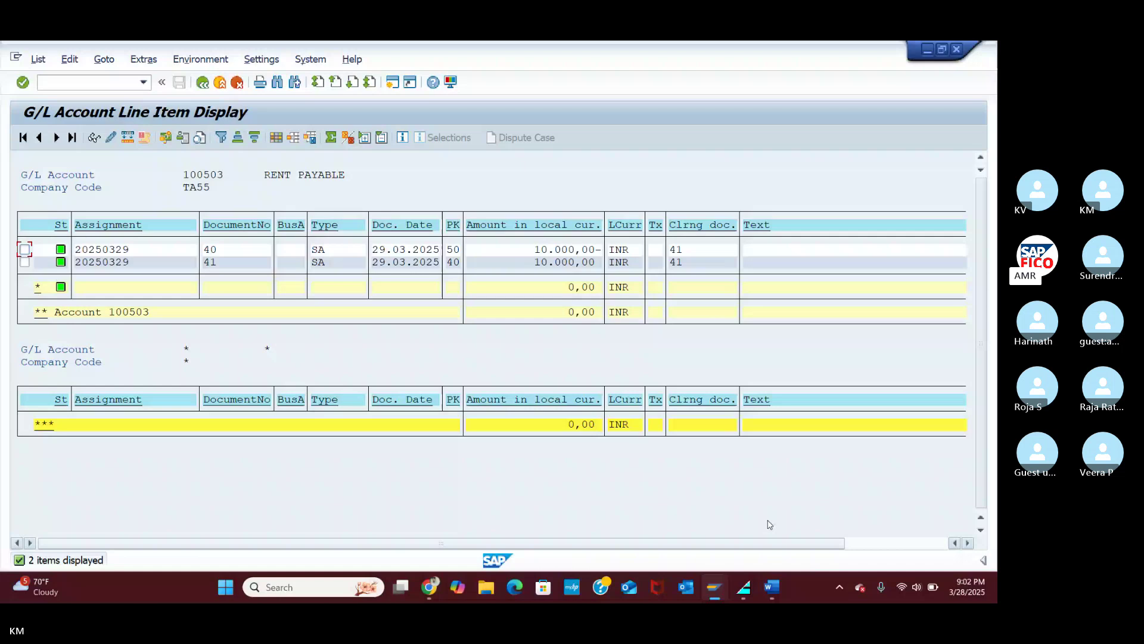
# Step: In the document display session, start G/L account document entry with transaction FB50 and set the document date to 29.03.2025
pyautogui.moveTo(716, 586)
pyautogui.moveTo(851, 543)
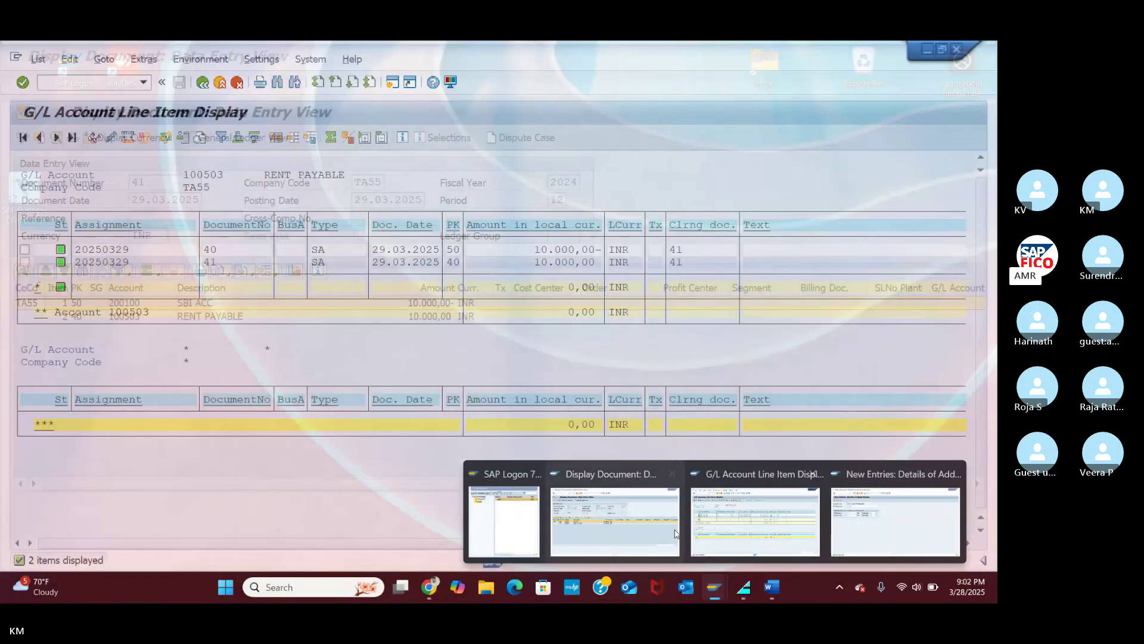
pyautogui.click(615, 518)
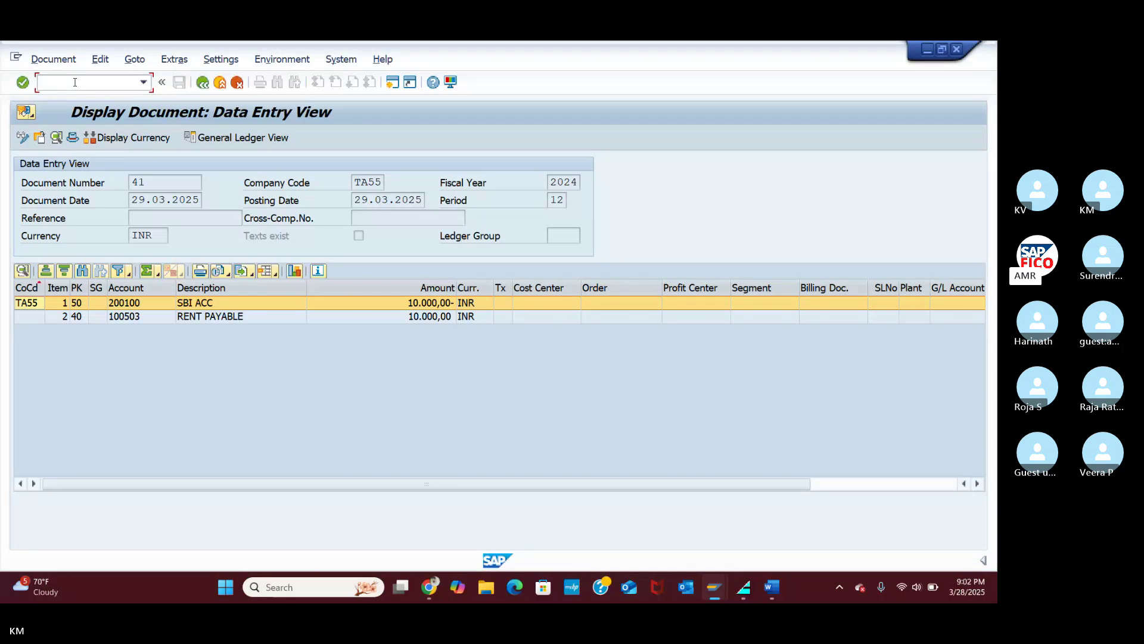
pyautogui.write('/NFB')
pyautogui.write('03')
pyautogui.press('Return')
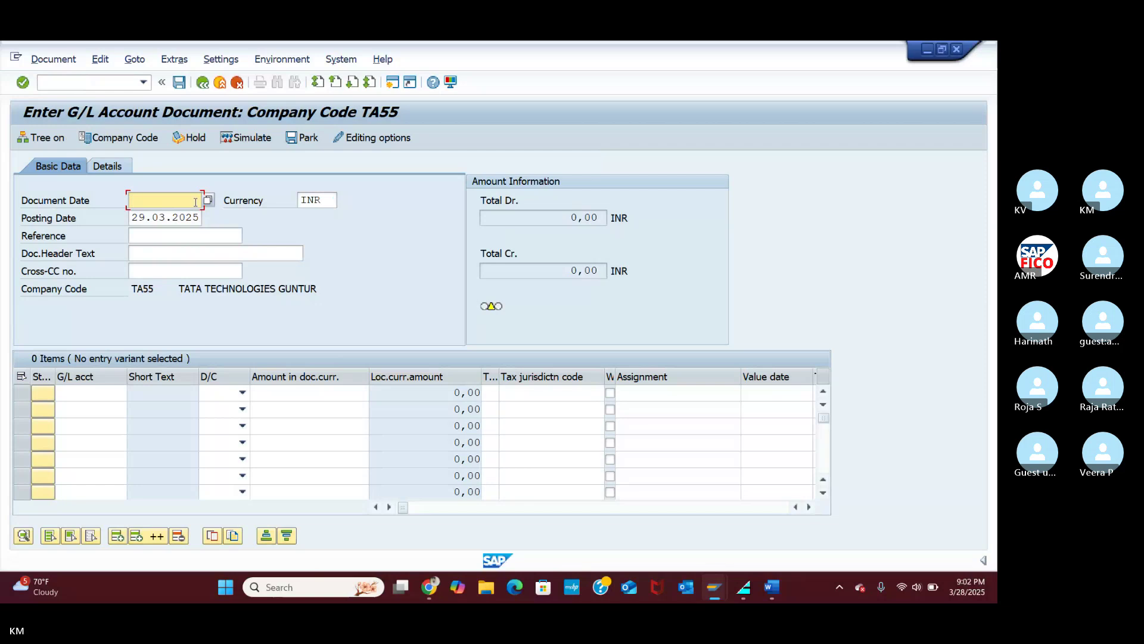
pyautogui.click(209, 200)
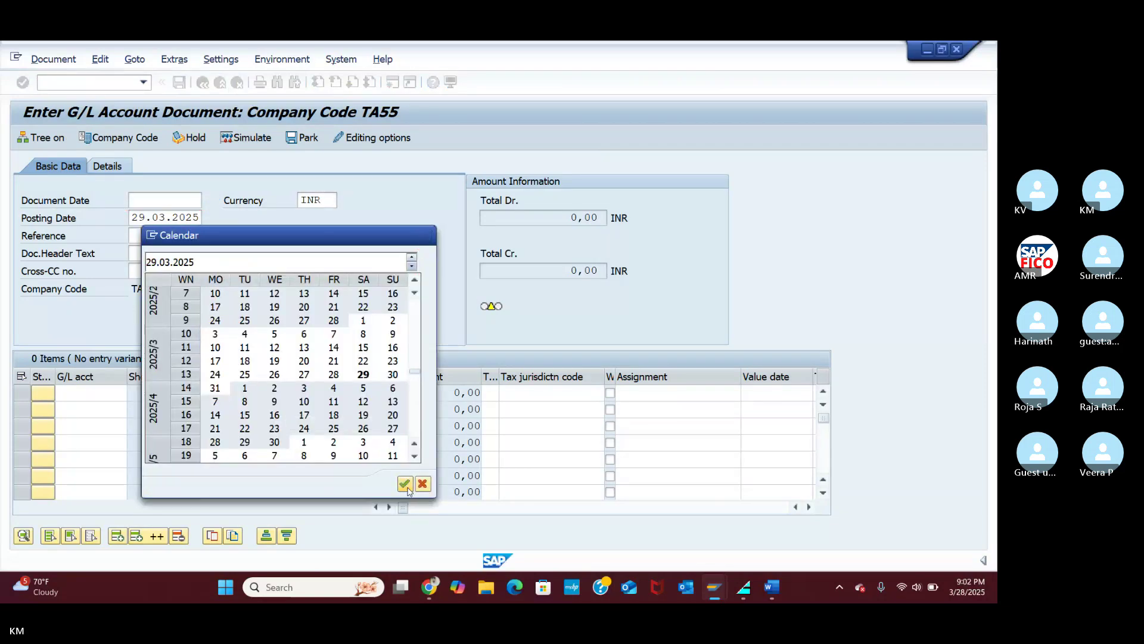
pyautogui.click(405, 483)
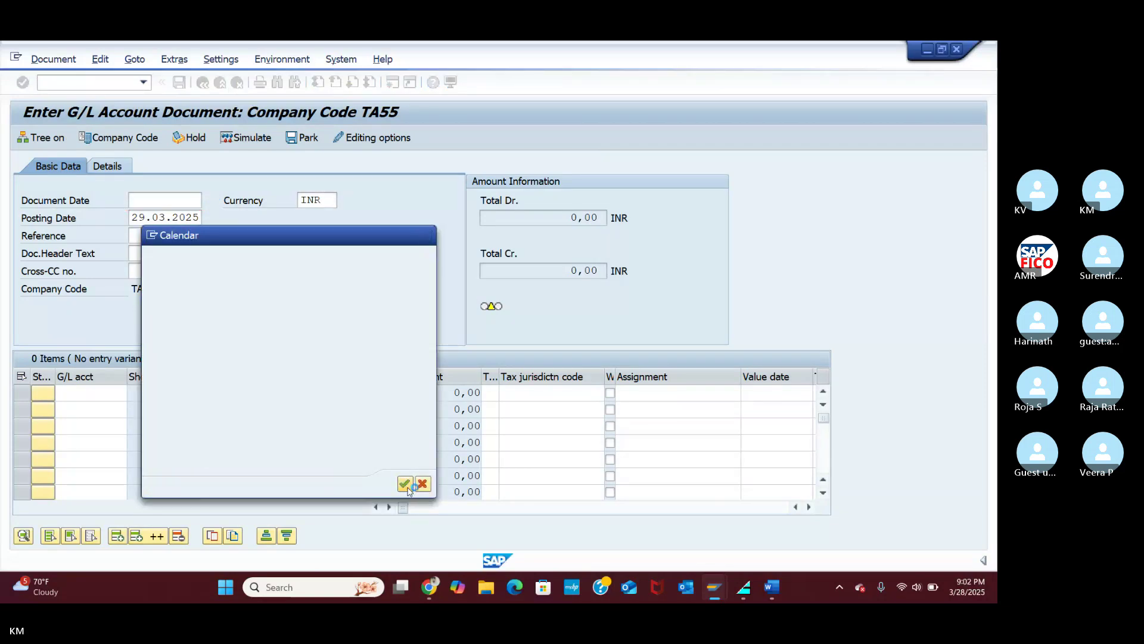
# Step: Check the posting entry in the Word notes and enter G/L account 400300 RENT ACCOUNT as the debit item in the first line
pyautogui.click(91, 393)
pyautogui.click(773, 590)
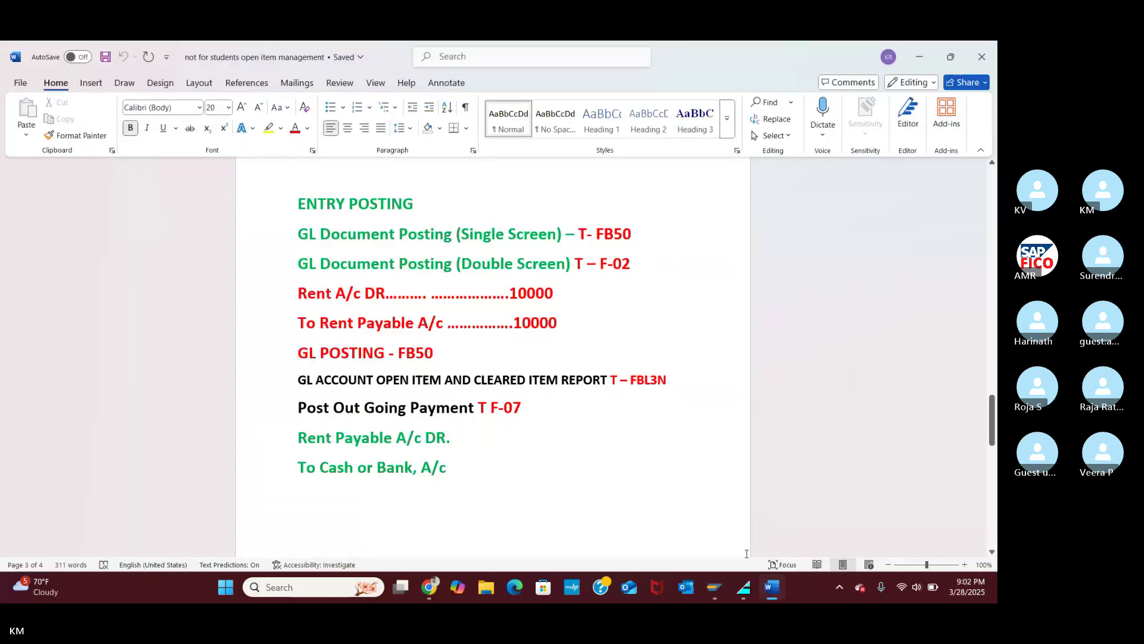
pyautogui.click(771, 590)
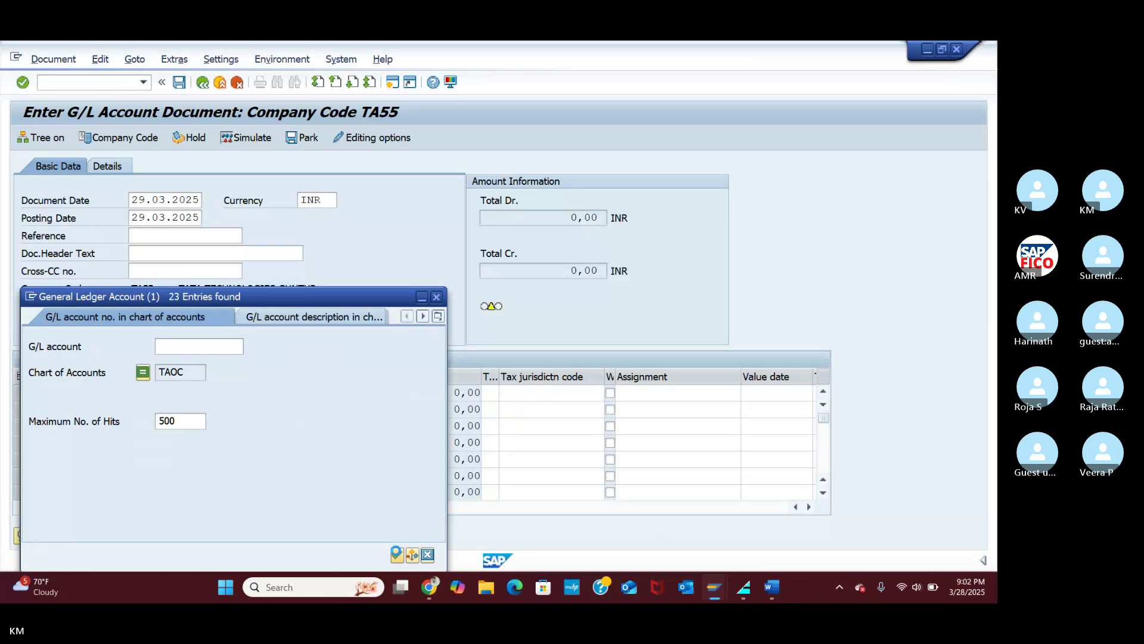
pyautogui.click(125, 385)
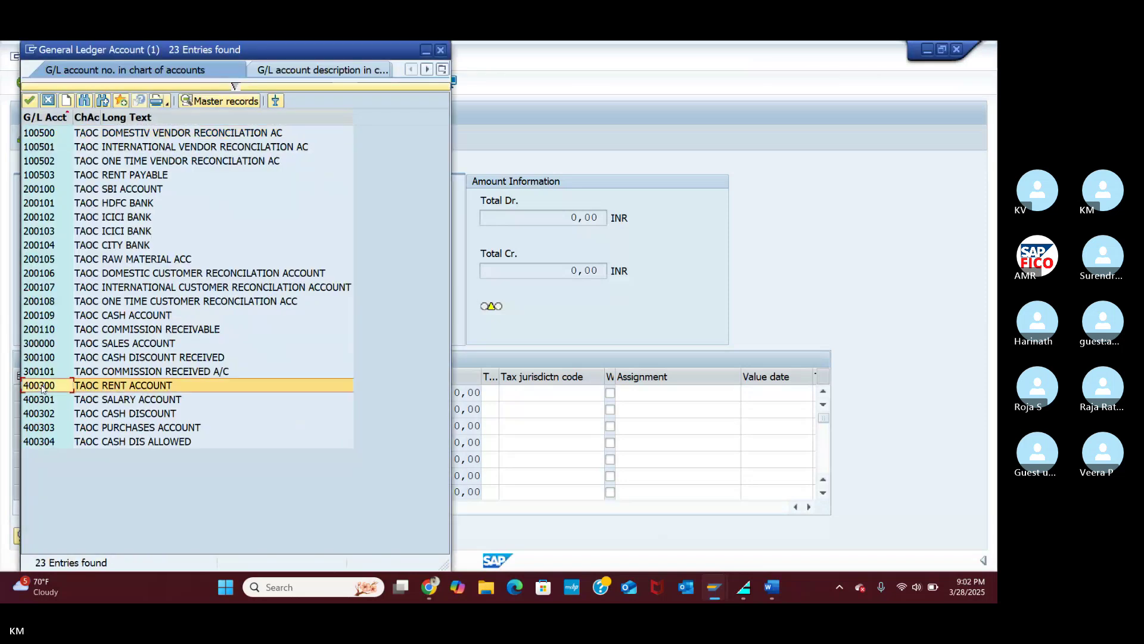
pyautogui.click(29, 101)
pyautogui.click(242, 394)
pyautogui.click(217, 424)
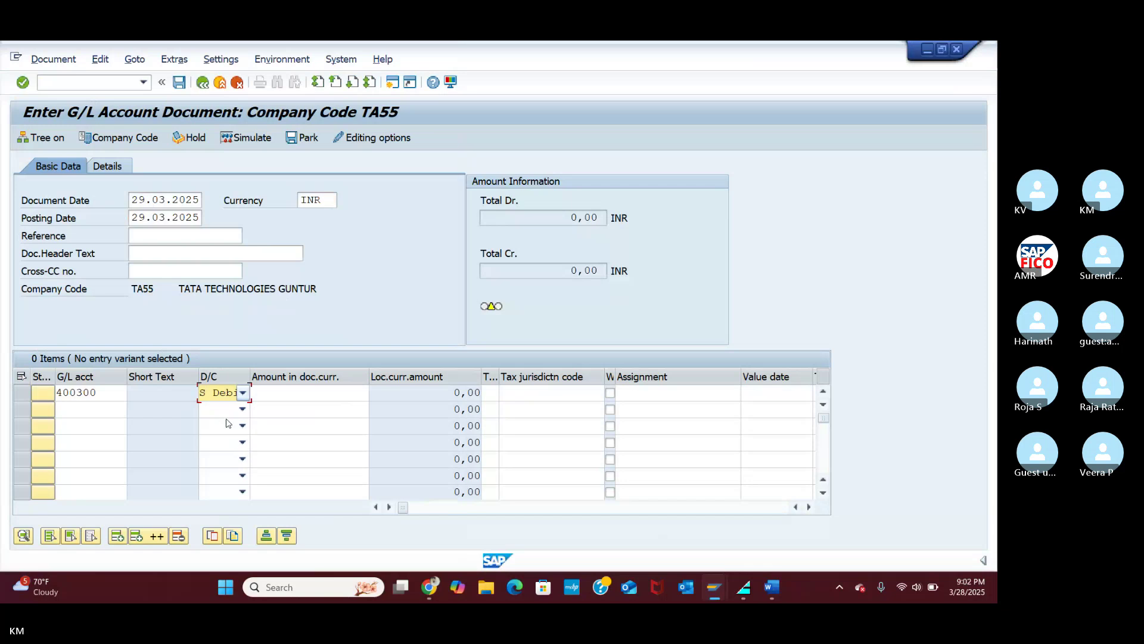
# Step: Enter G/L account 100503 RENT PAYABLE as the credit item in the second line
pyautogui.click(122, 405)
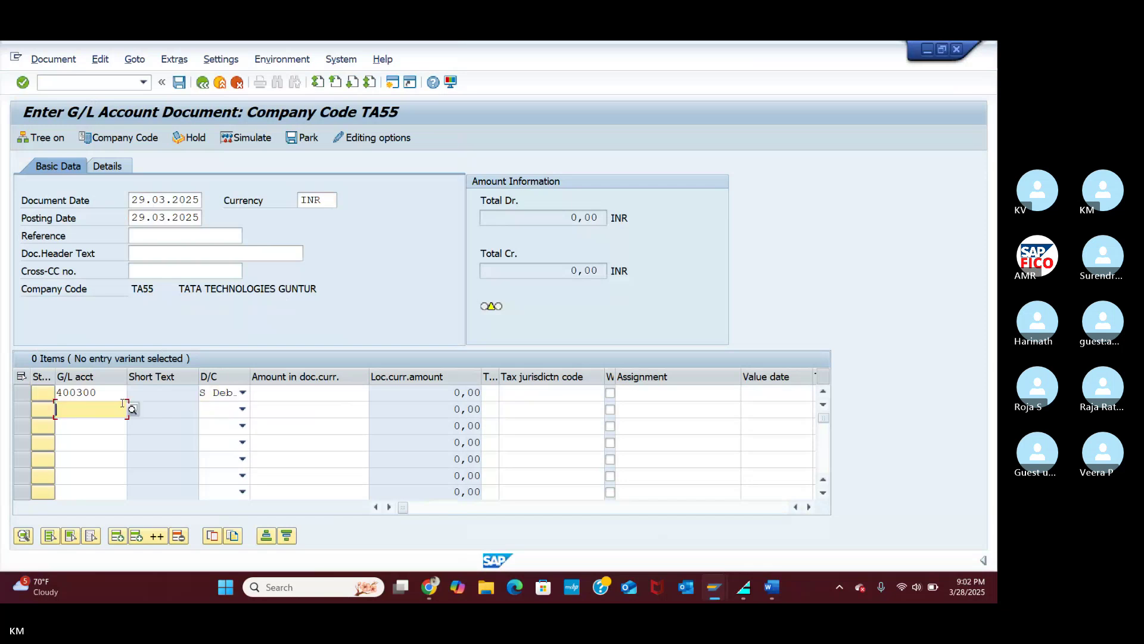
pyautogui.click(131, 408)
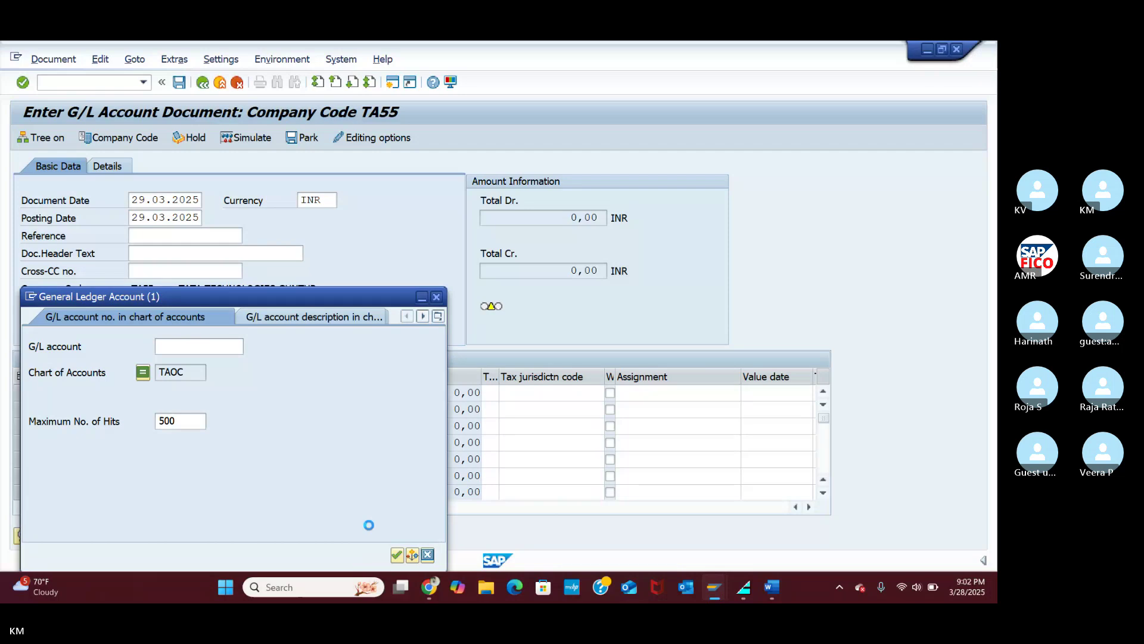
pyautogui.press('Return')
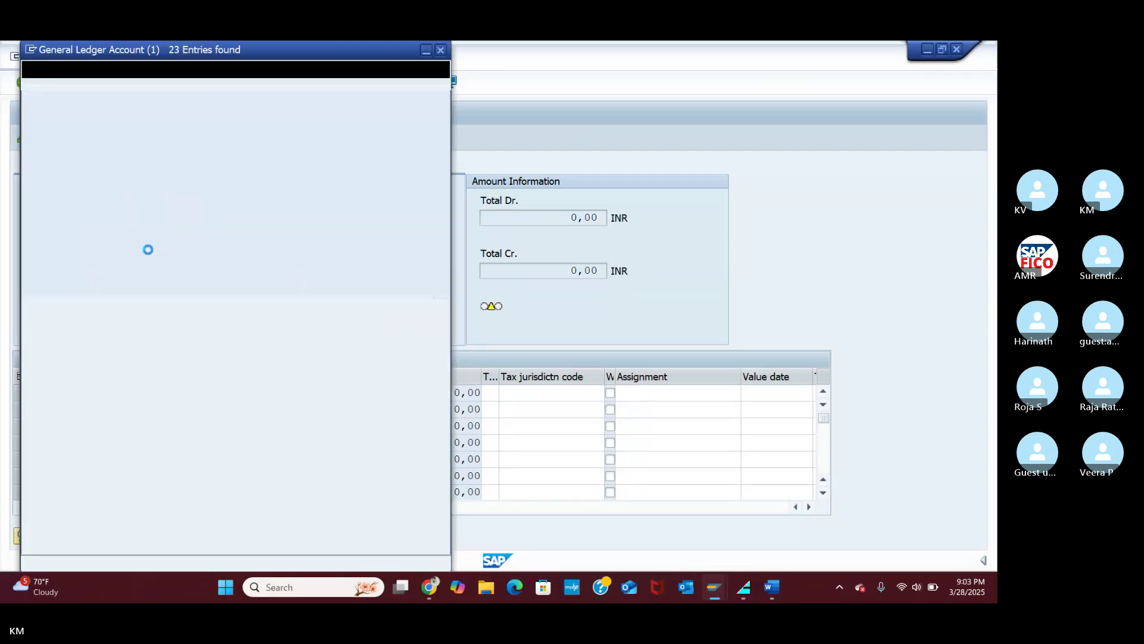
pyautogui.click(44, 175)
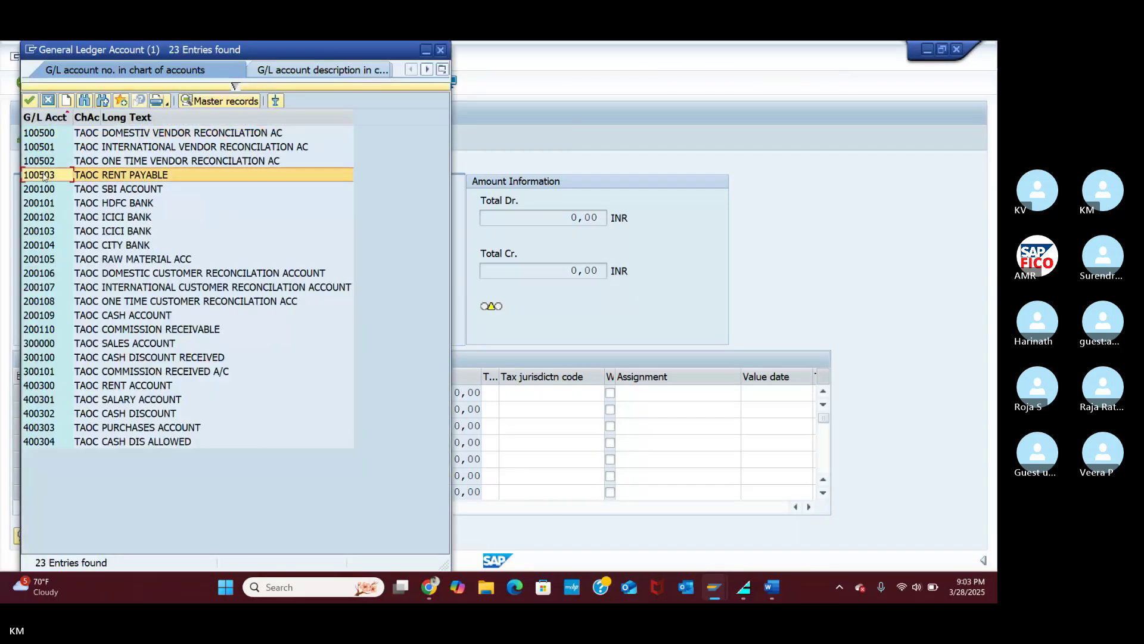
pyautogui.click(27, 101)
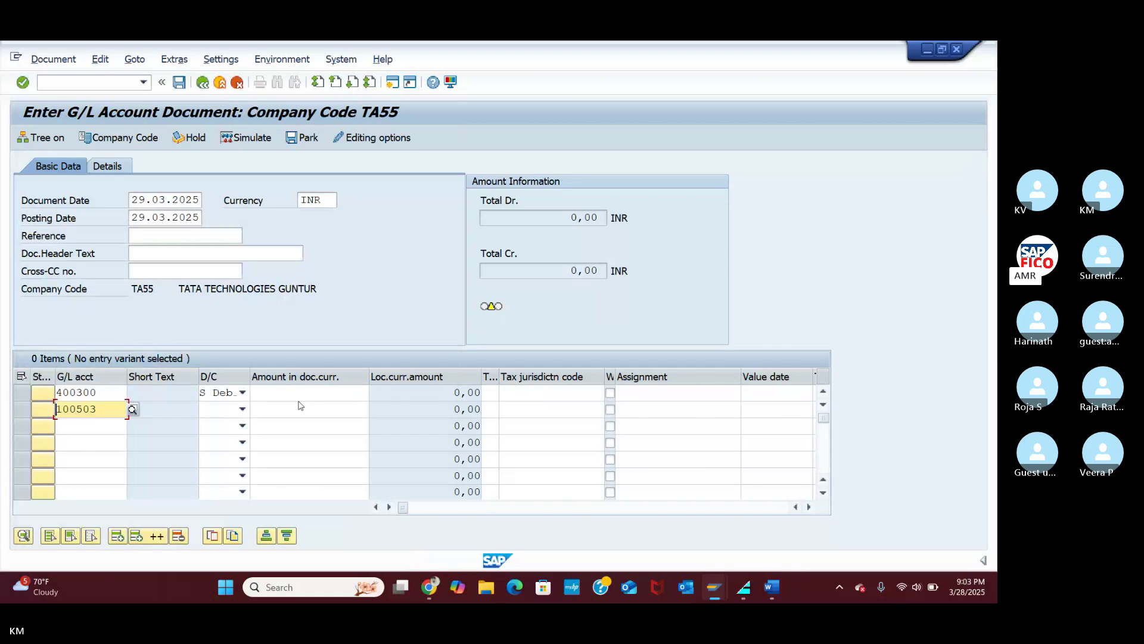
pyautogui.click(241, 410)
pyautogui.click(216, 424)
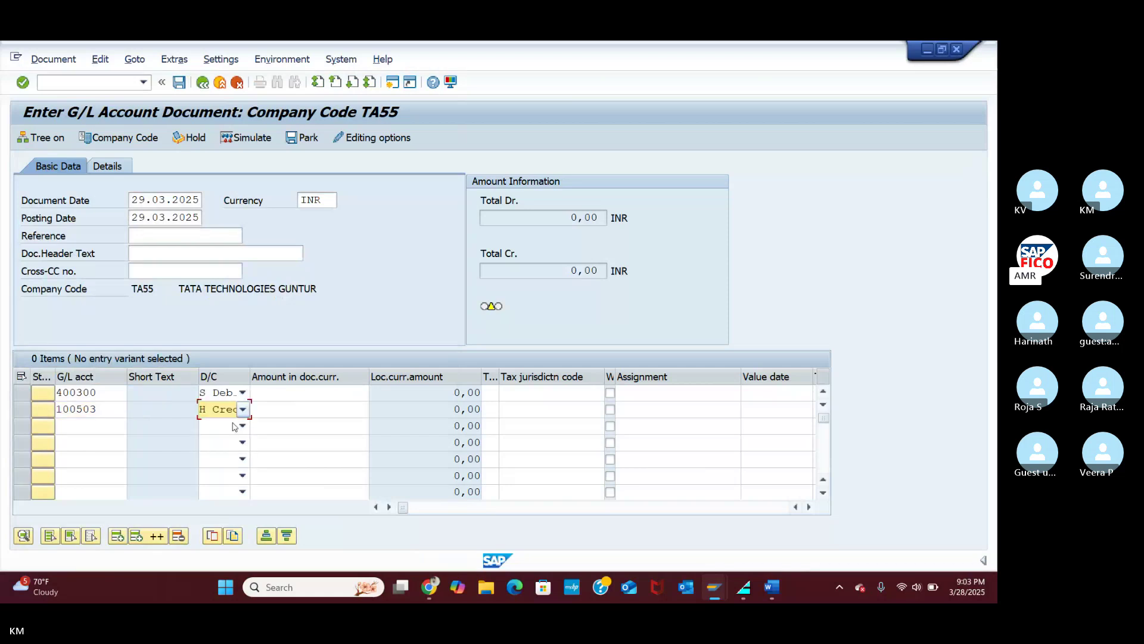
# Step: Enter an amount of 15000 INR for both the rent debit line and the rent payable credit line
pyautogui.click(306, 393)
pyautogui.write('15000')
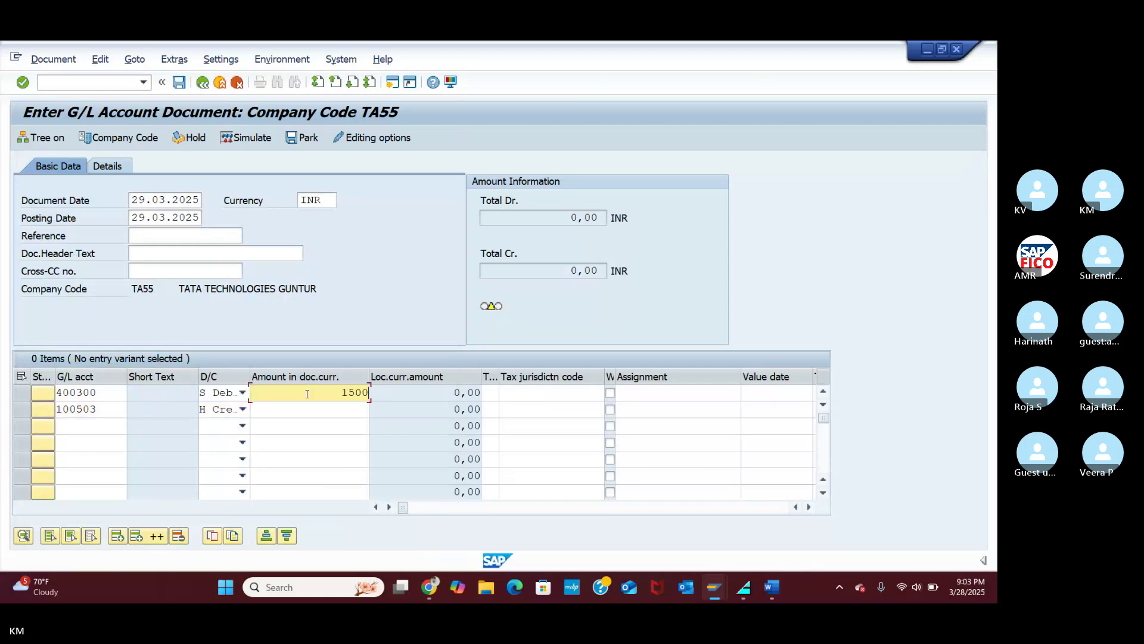
pyautogui.click(337, 412)
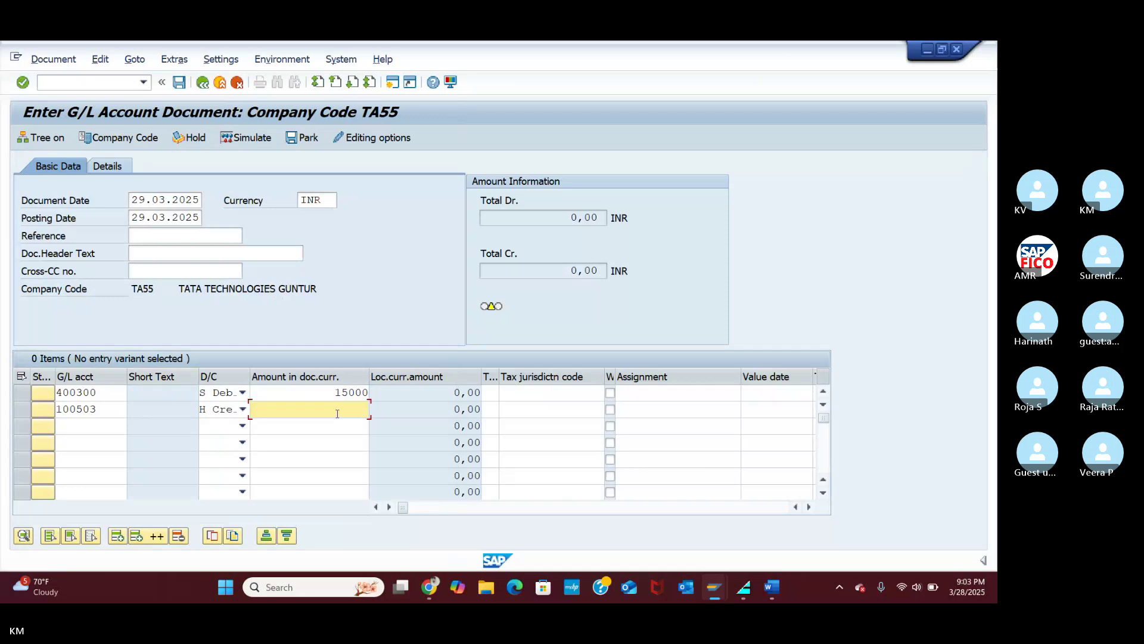
pyautogui.write('15000')
pyautogui.press('Return')
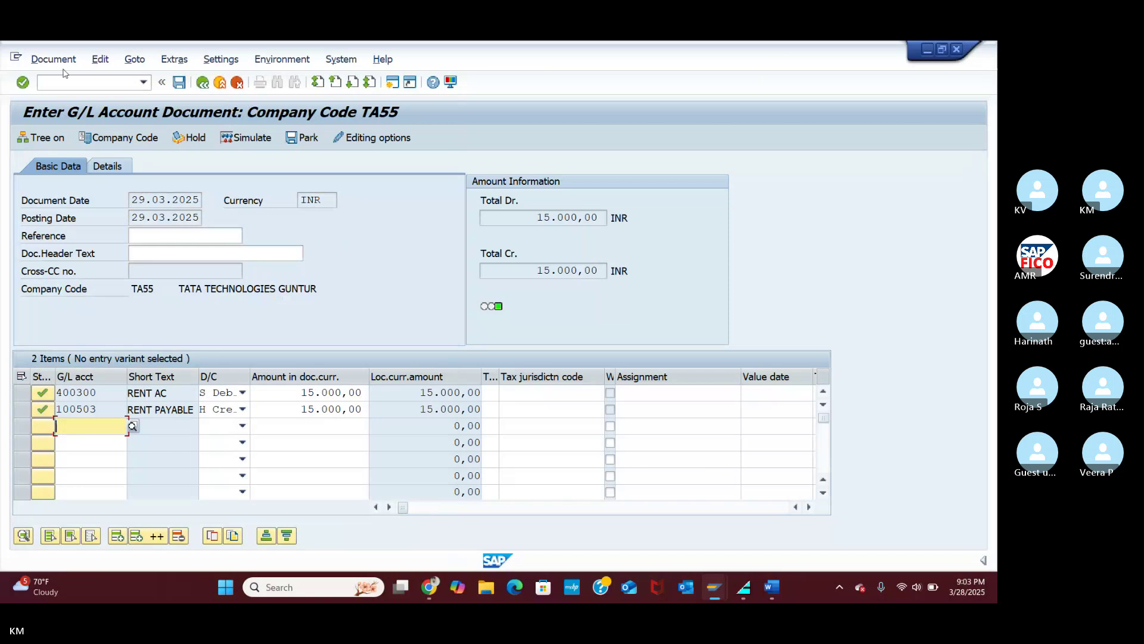
# Step: Simulate the rent document and post it
pyautogui.click(243, 138)
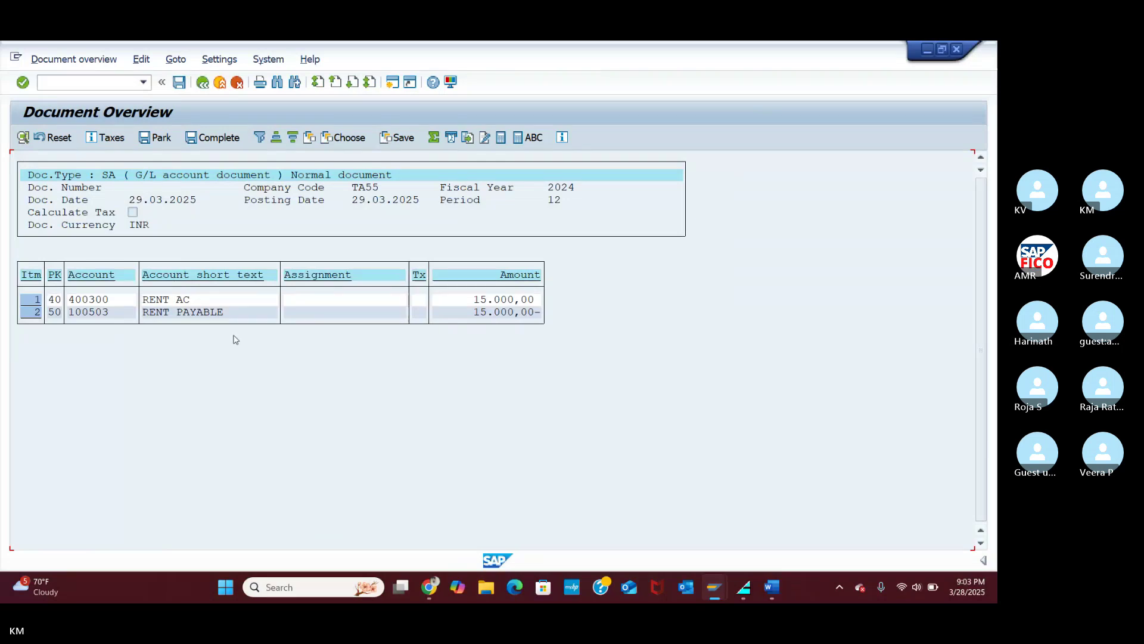
pyautogui.click(183, 86)
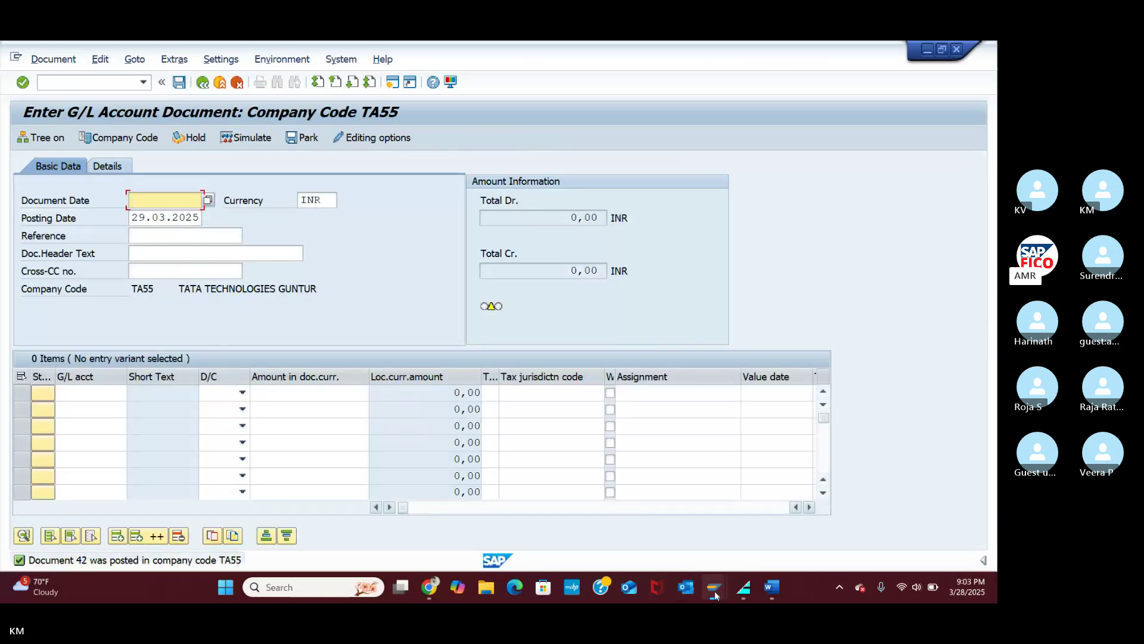
# Step: In the G/L line item session, list the open items of account 100503 for company code TA55 at key date 29.03.2025
pyautogui.moveTo(714, 590)
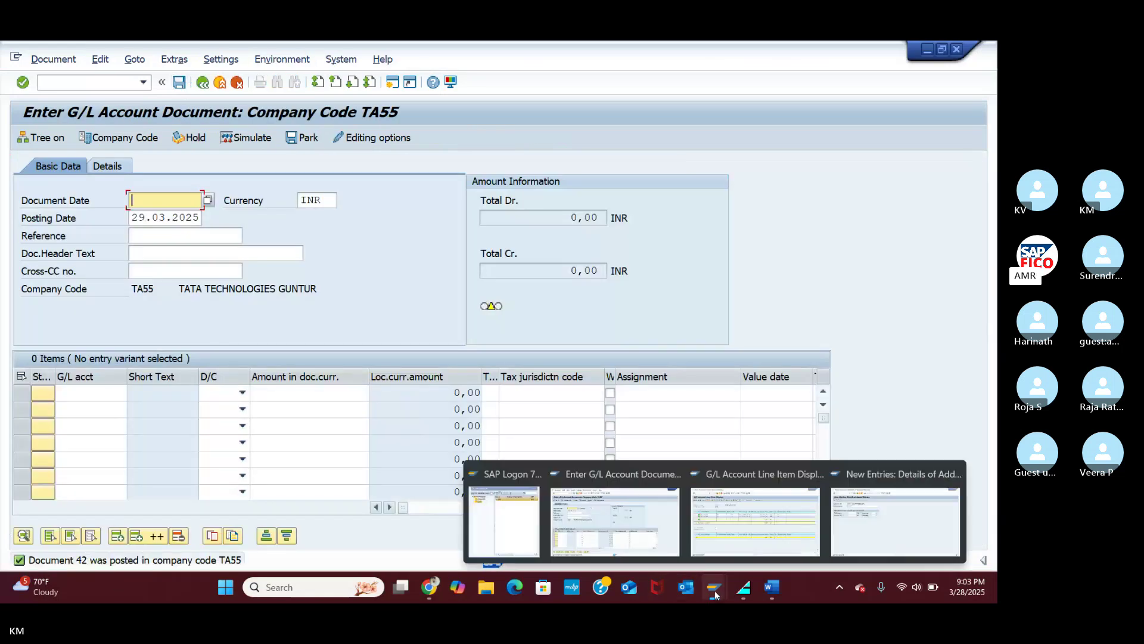
pyautogui.click(729, 543)
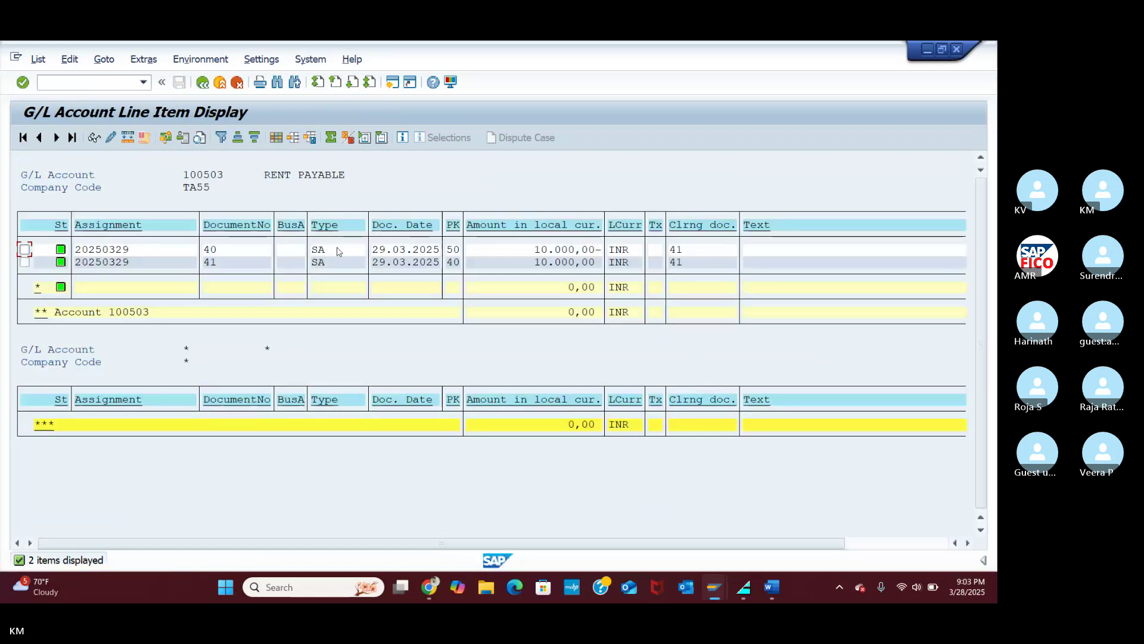
pyautogui.press('F3')
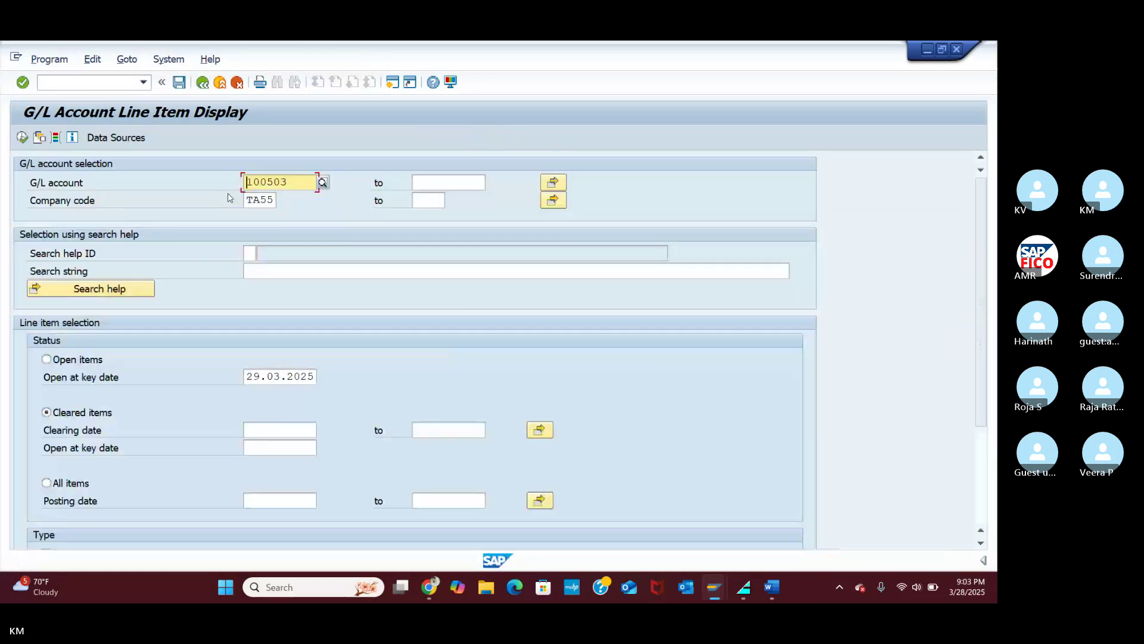
pyautogui.click(310, 185)
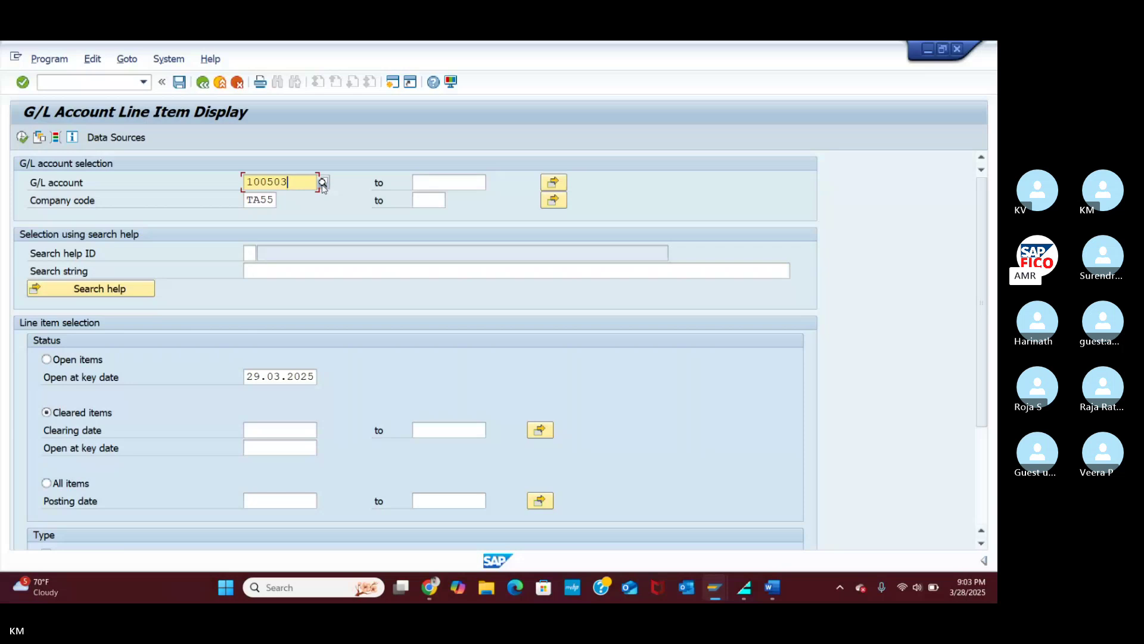
pyautogui.click(47, 359)
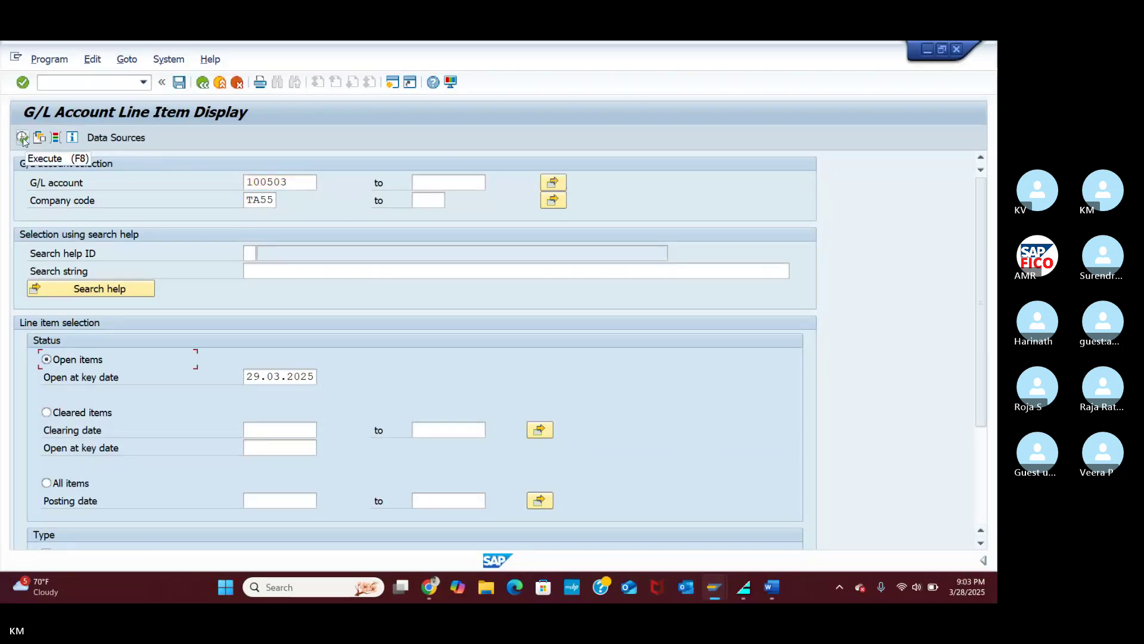
pyautogui.click(23, 138)
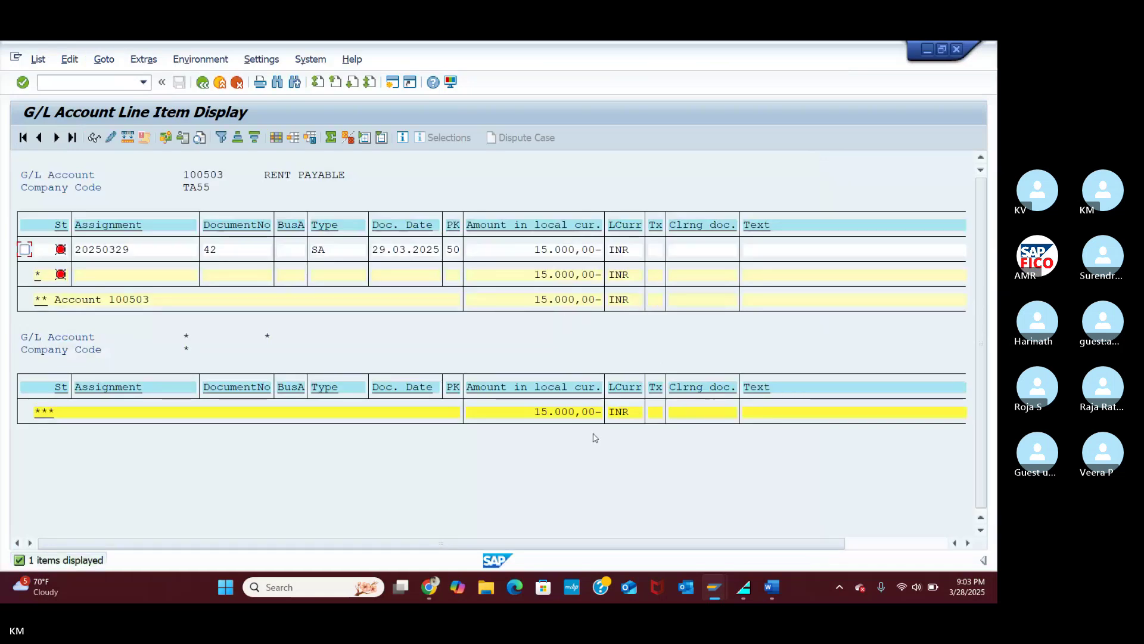
# Step: Switch to the tolerance group entry session and start the Post Outgoing Payments transaction F-07
pyautogui.moveTo(721, 597)
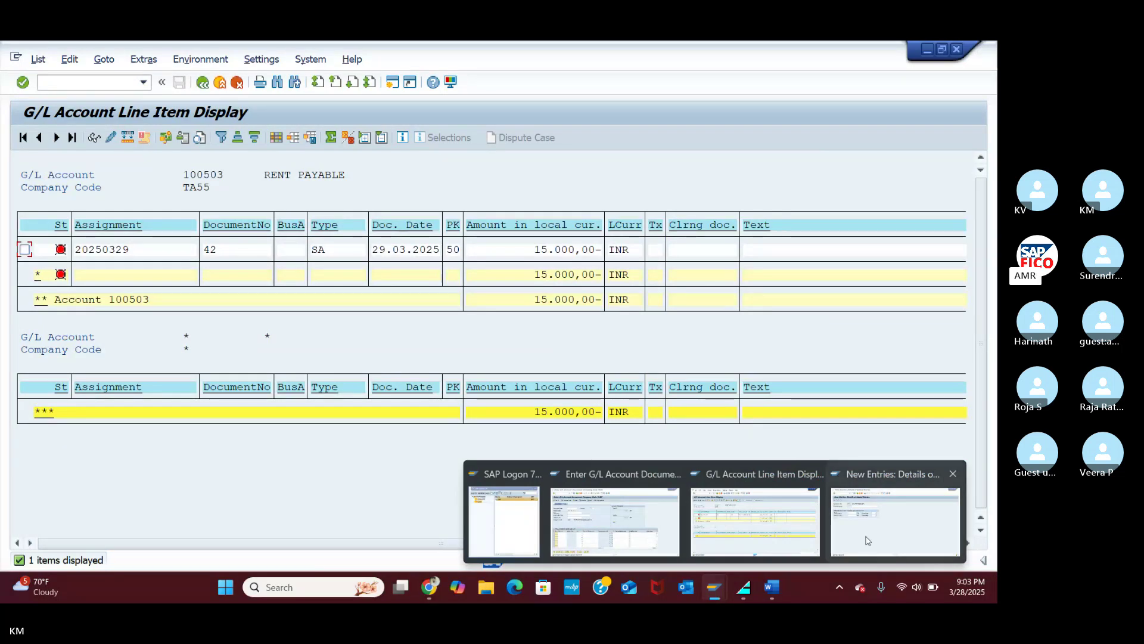
pyautogui.click(896, 522)
pyautogui.click(115, 83)
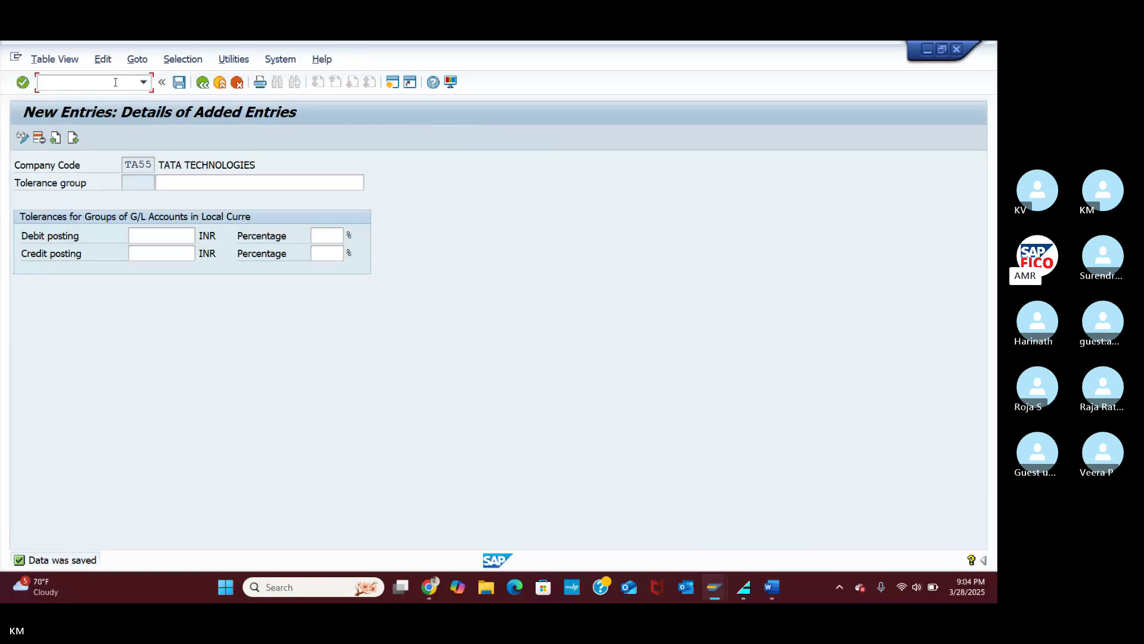
pyautogui.write('/NF-')
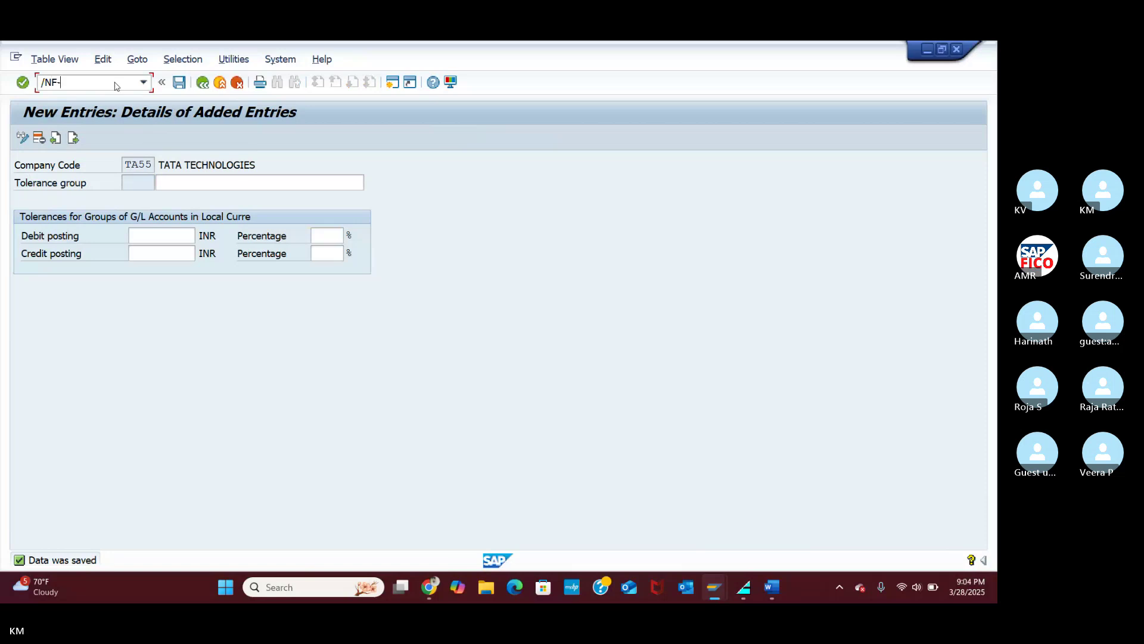
pyautogui.write('S00')
pyautogui.press('Return')
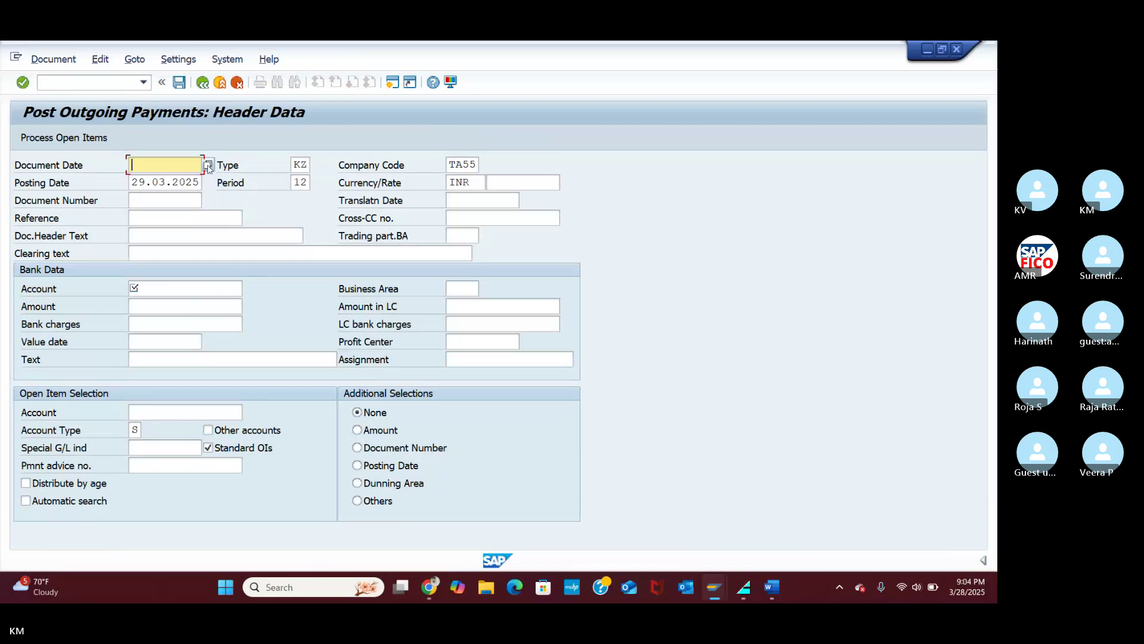
# Step: Set the outgoing payment's document date to 29.03.2025 and its document type to SA
pyautogui.click(208, 165)
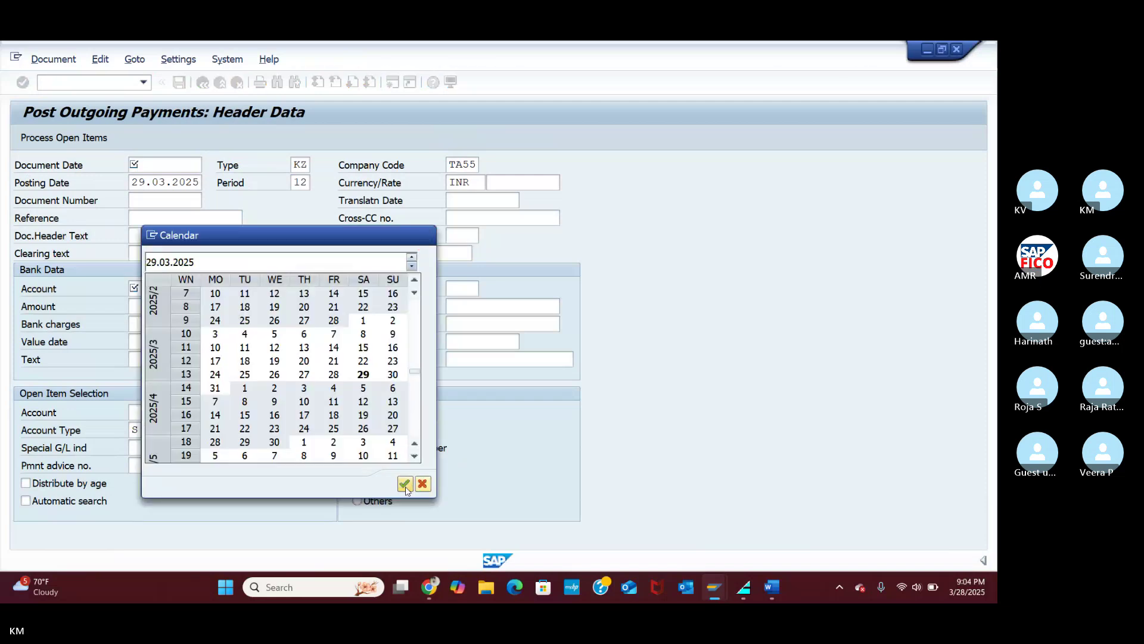
pyautogui.click(405, 484)
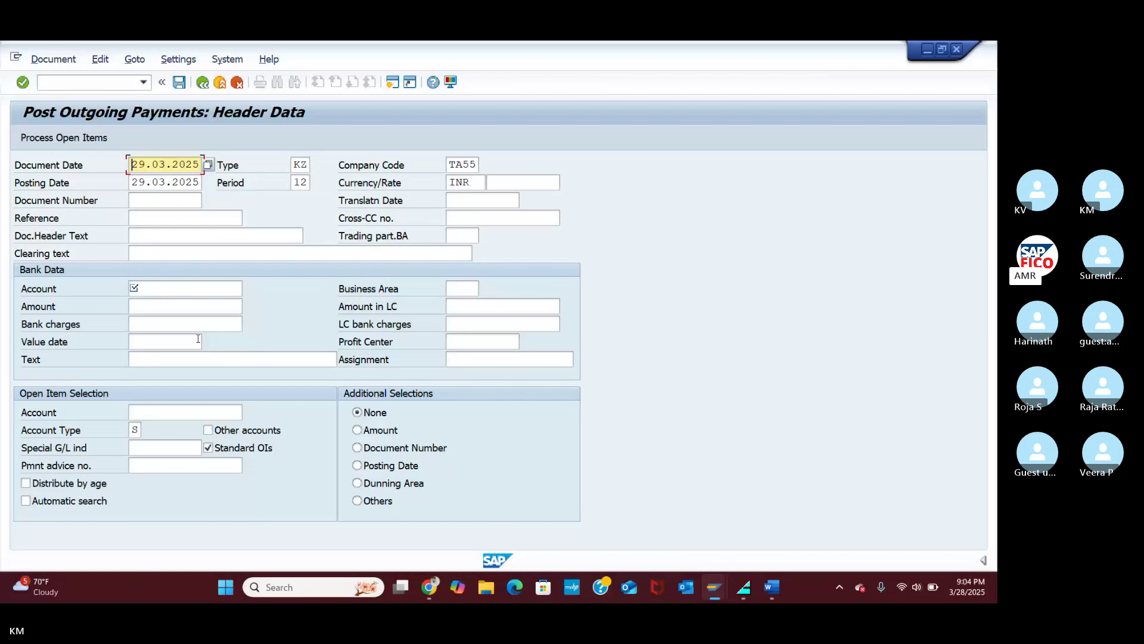
pyautogui.press('Tab')
pyautogui.write('SA')
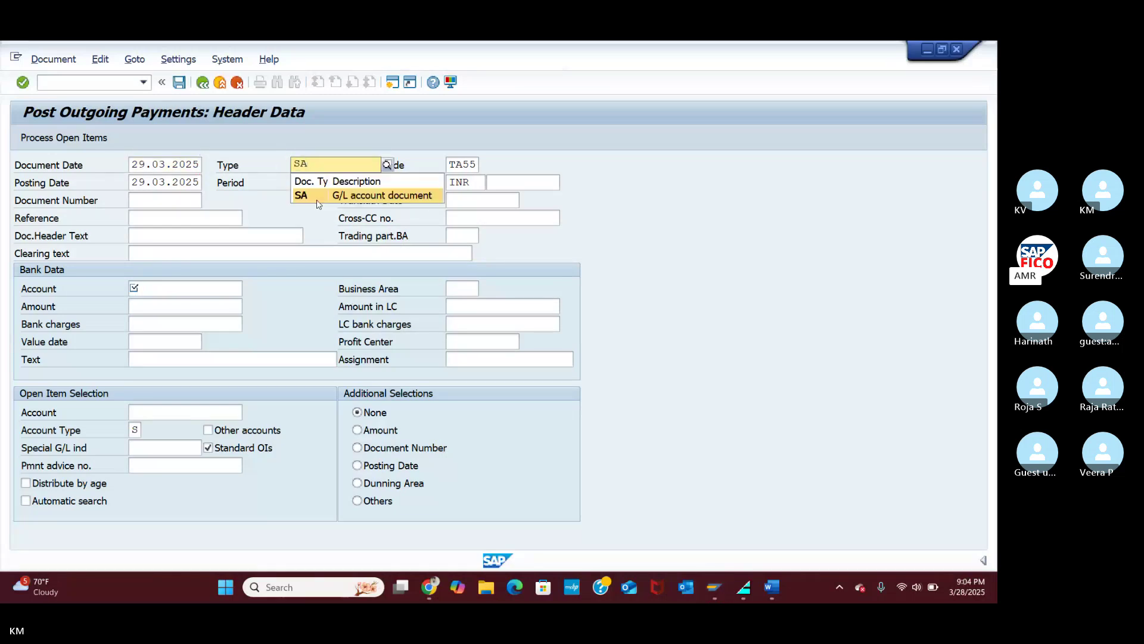
pyautogui.press('Return')
# Step: Set the outgoing payment's bank data to cash account 200109 from chart of accounts TAOC, with an amount of 15000
pyautogui.click(156, 294)
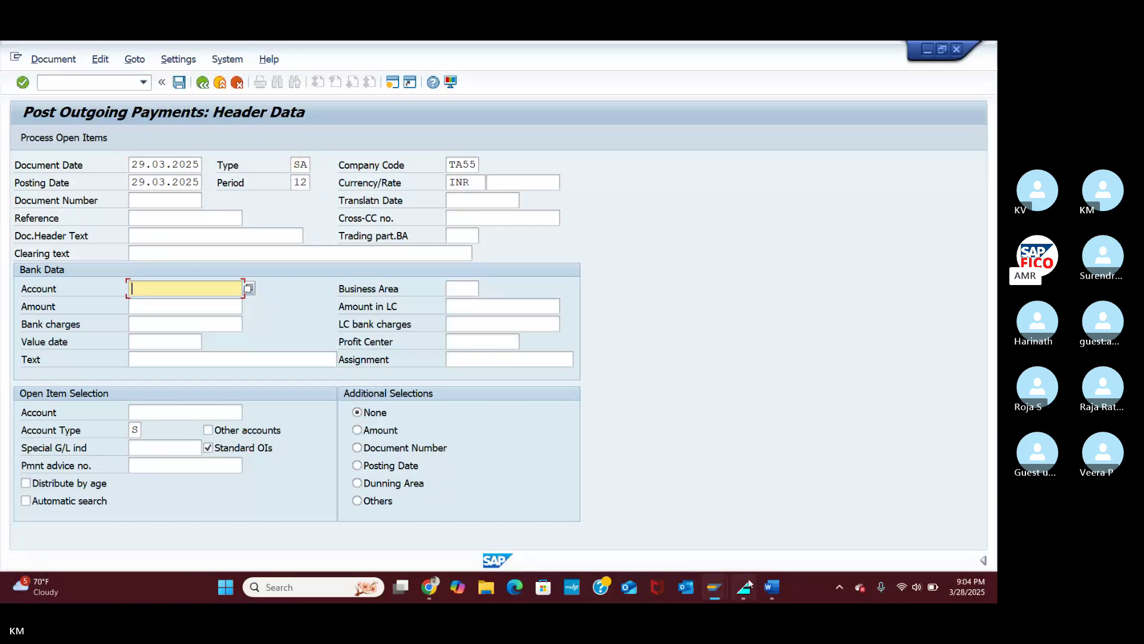
pyautogui.click(771, 587)
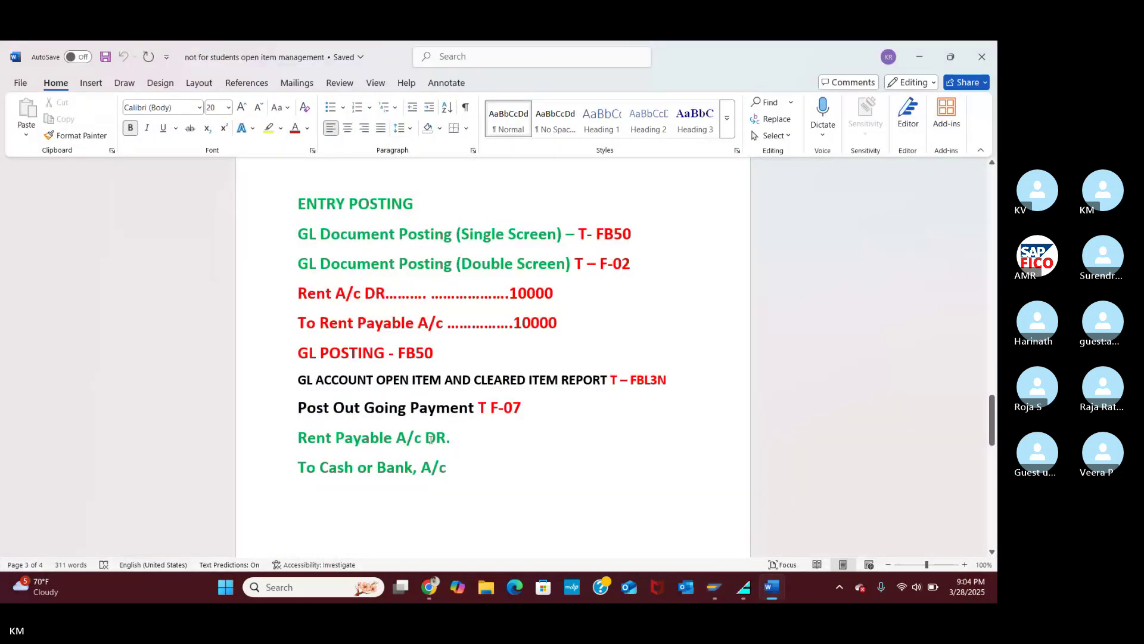
pyautogui.click(921, 57)
pyautogui.click(248, 288)
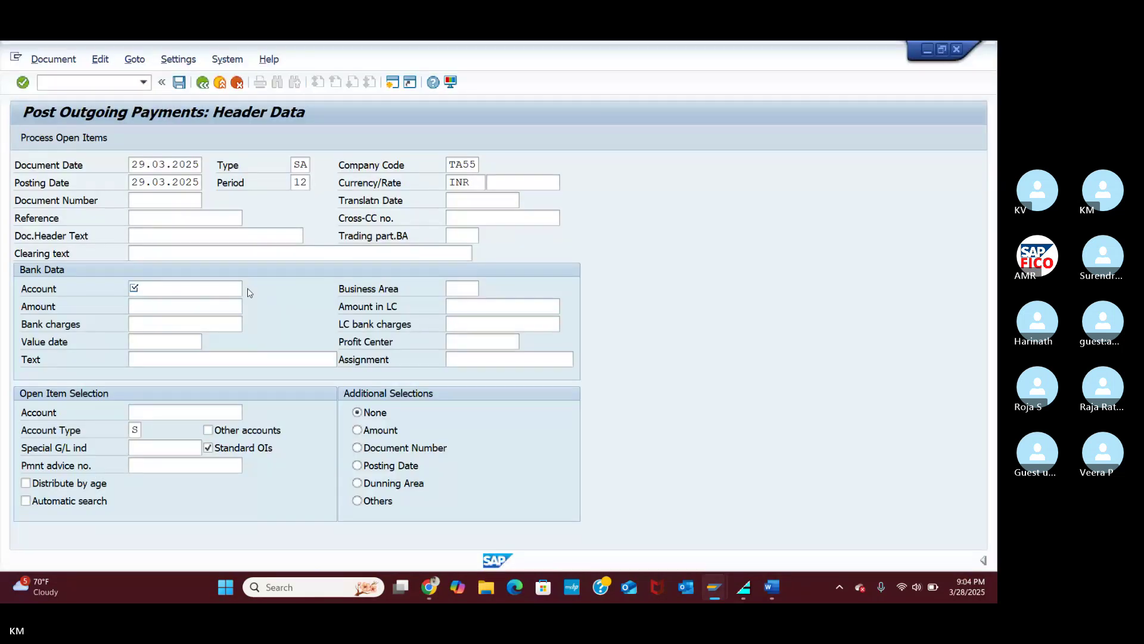
pyautogui.click(248, 289)
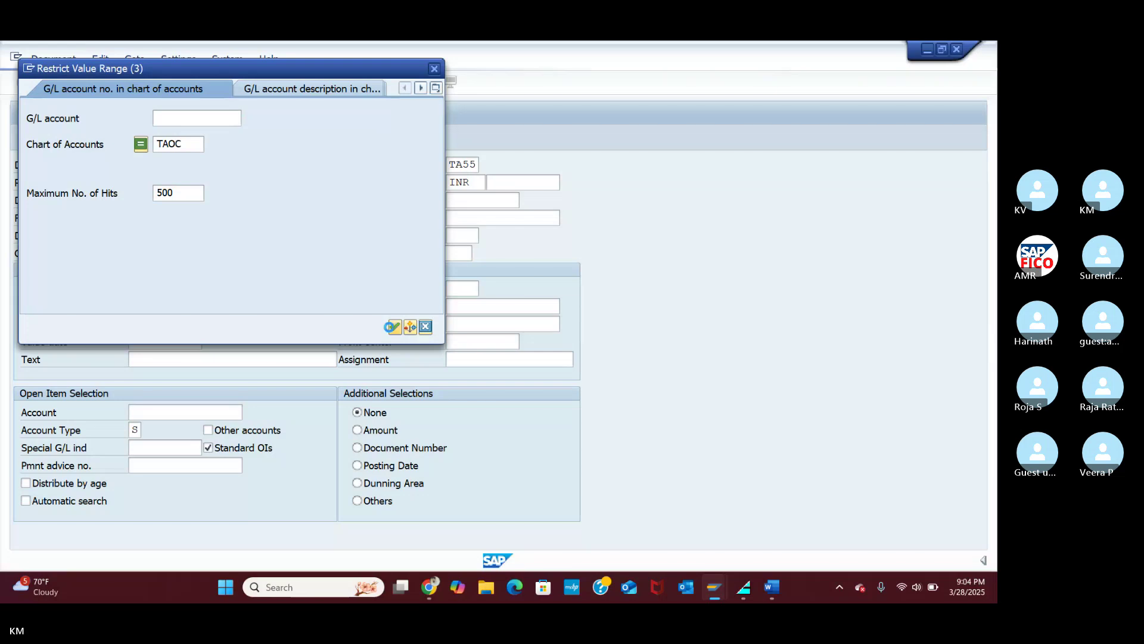
pyautogui.click(393, 327)
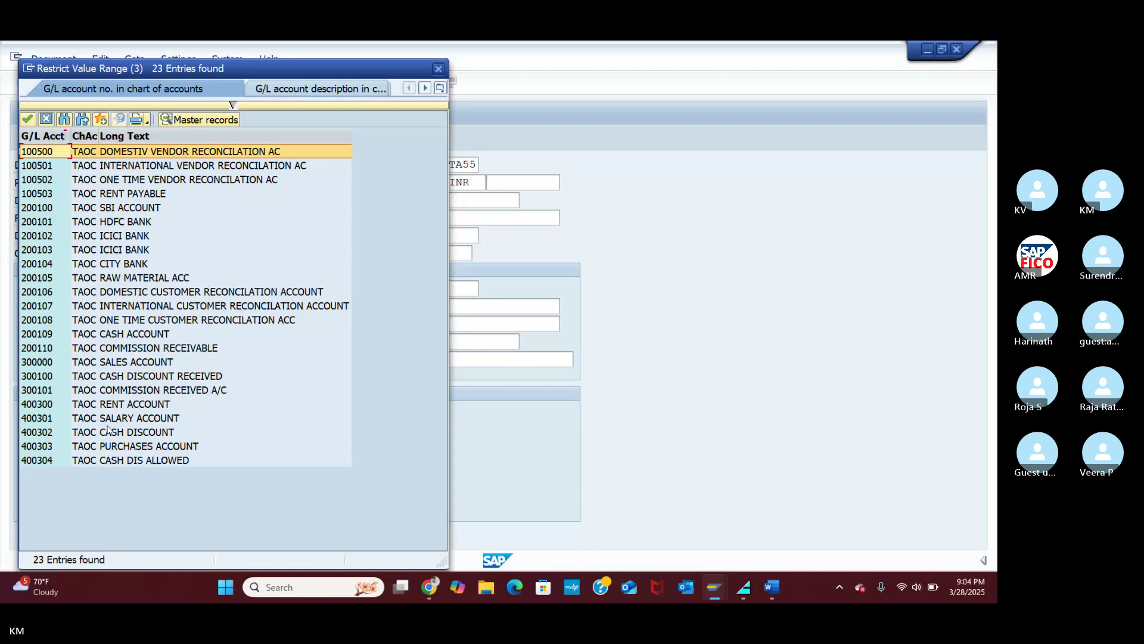
pyautogui.click(50, 322)
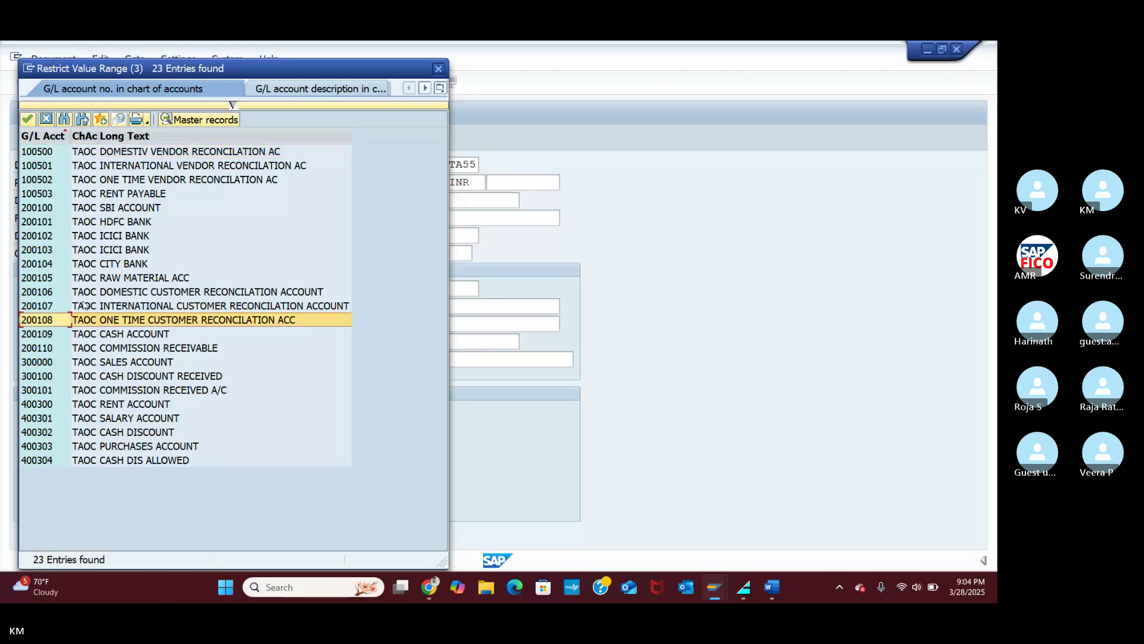
pyautogui.click(46, 336)
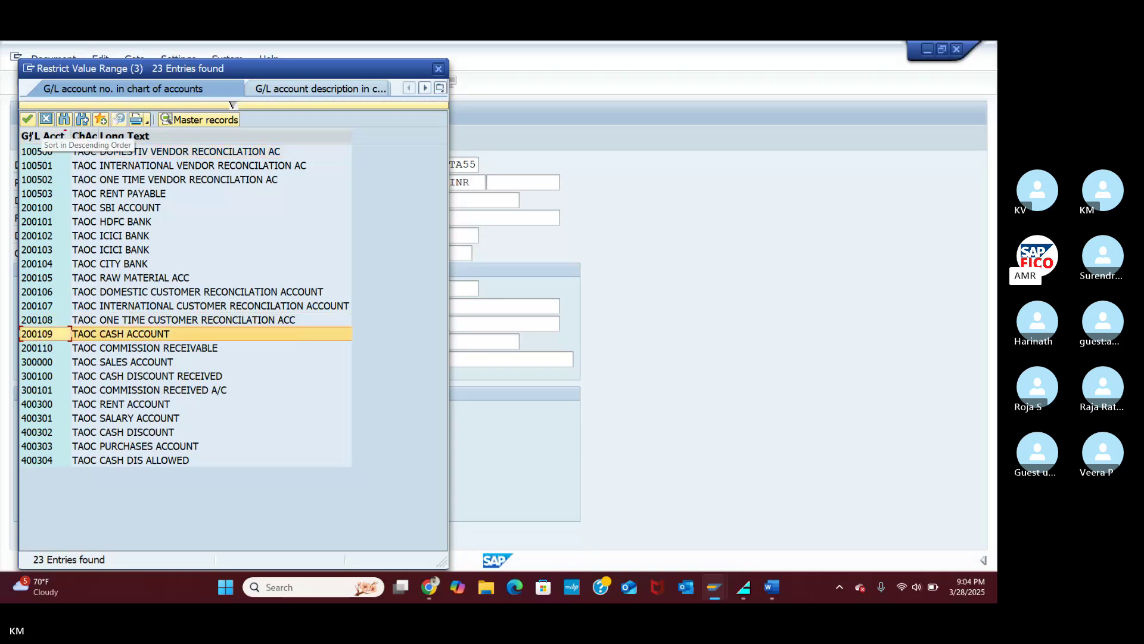
pyautogui.click(28, 119)
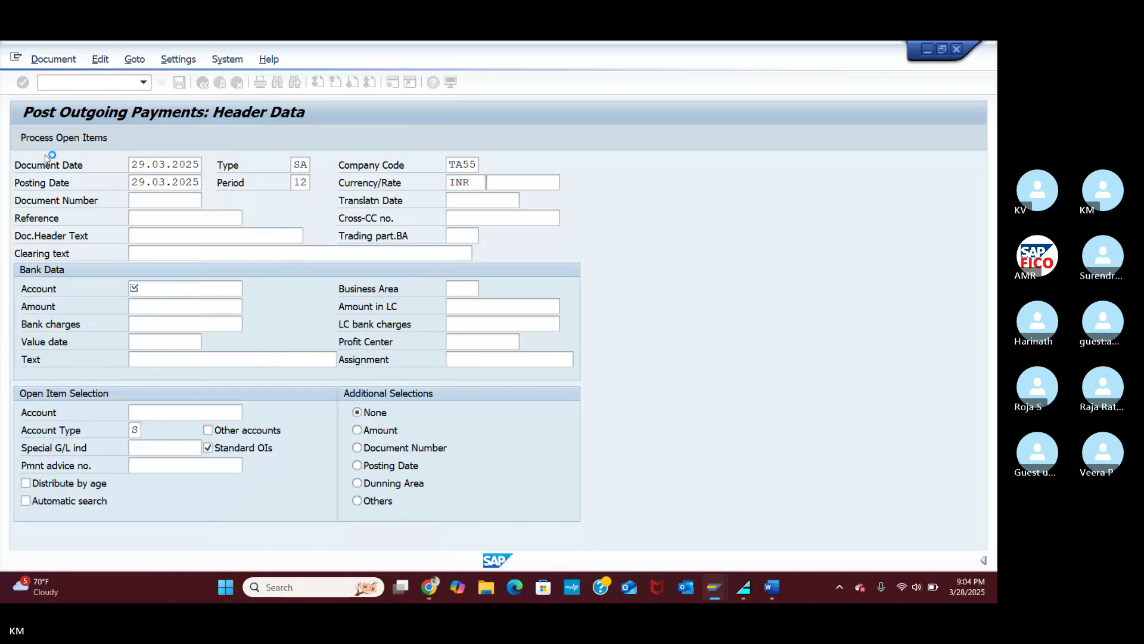
pyautogui.click(160, 306)
pyautogui.write('15000')
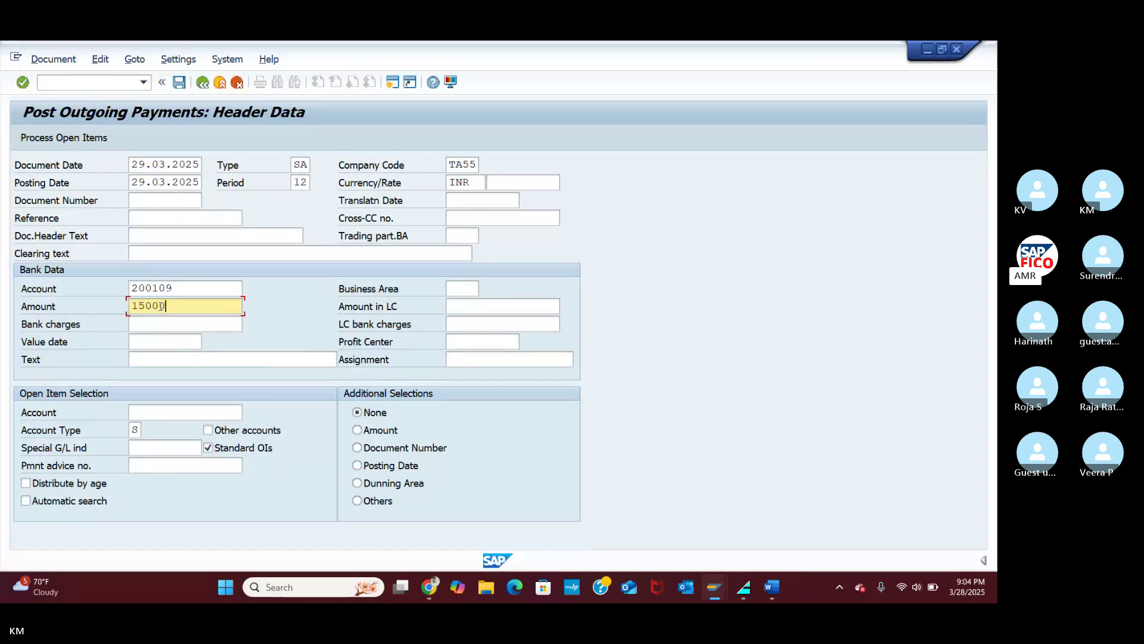
# Step: Select the rent payable account 100503 for the open item selection and process its open items
pyautogui.click(163, 411)
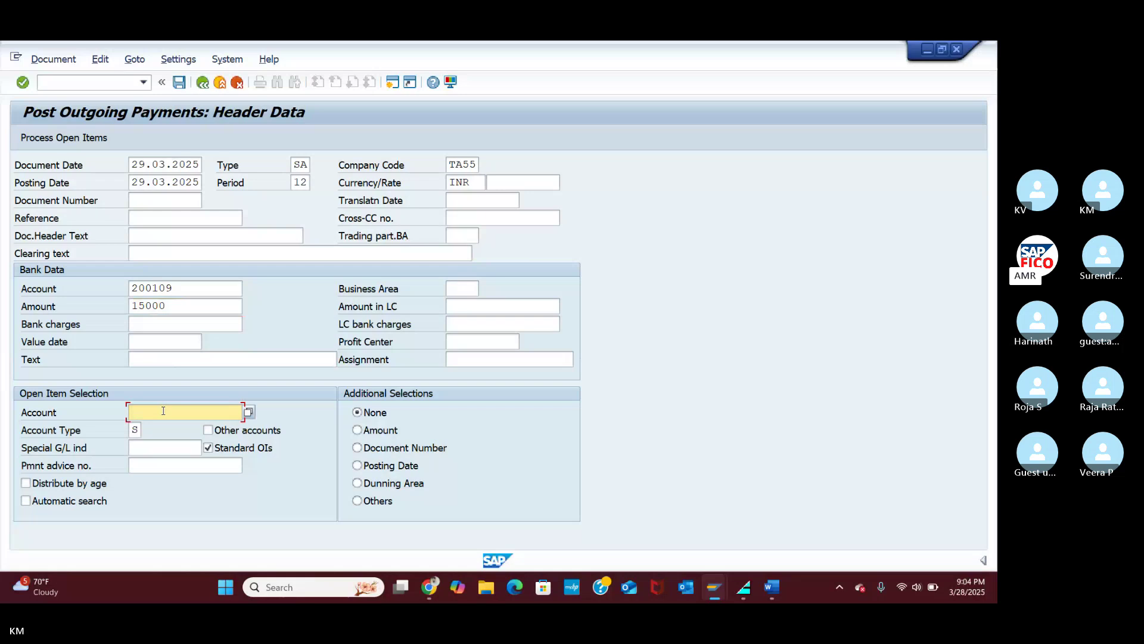
pyautogui.click(249, 413)
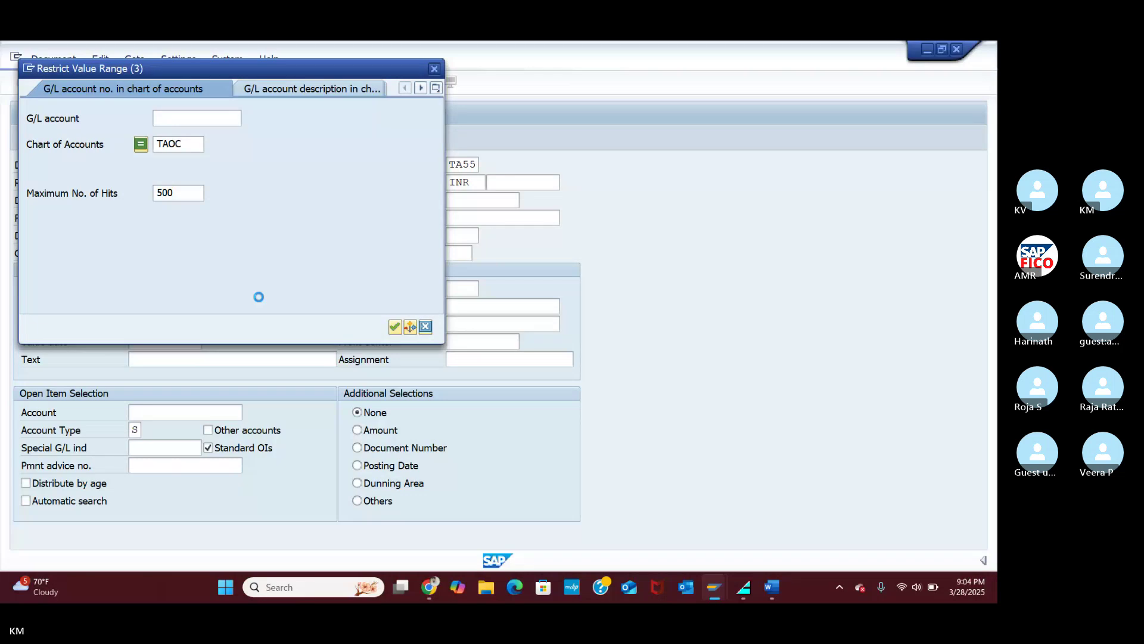
pyautogui.click(45, 193)
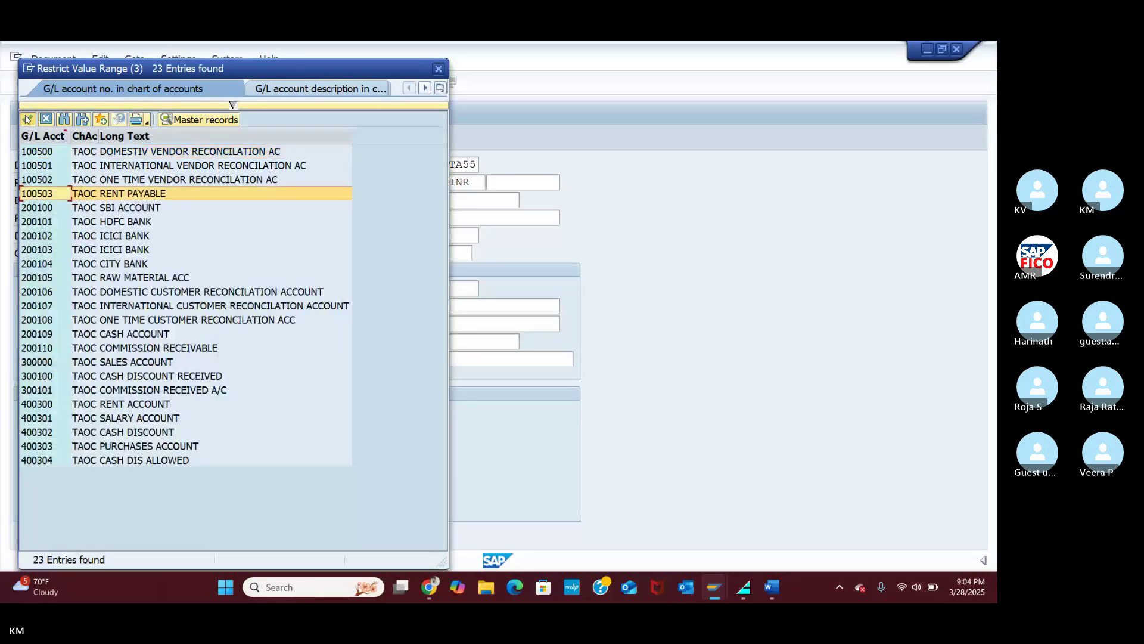
pyautogui.click(28, 120)
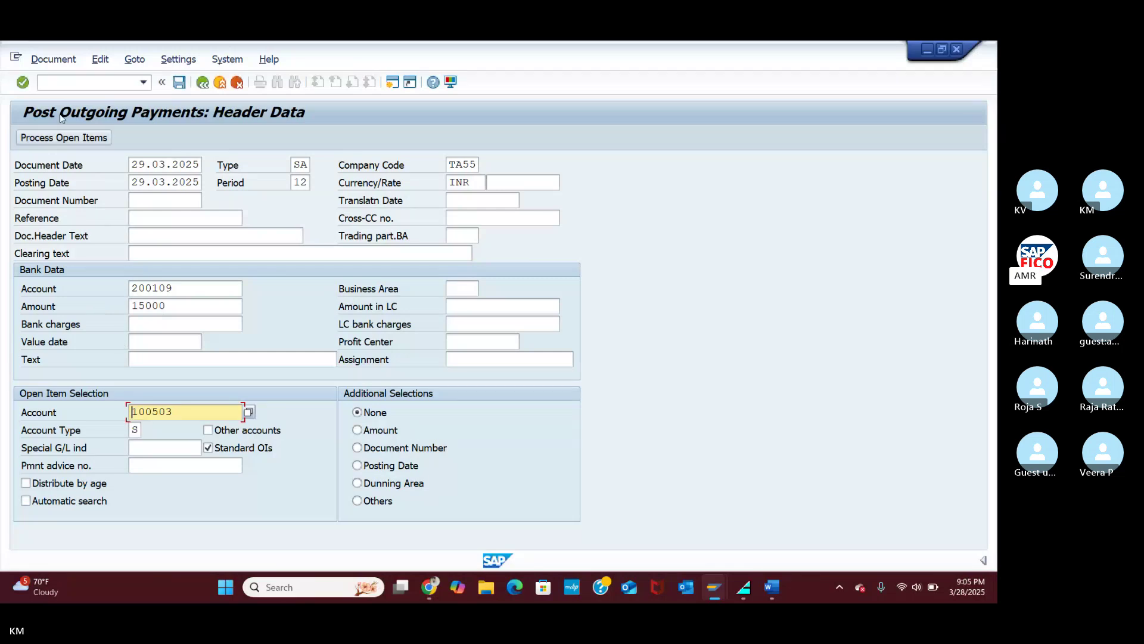
pyautogui.click(63, 138)
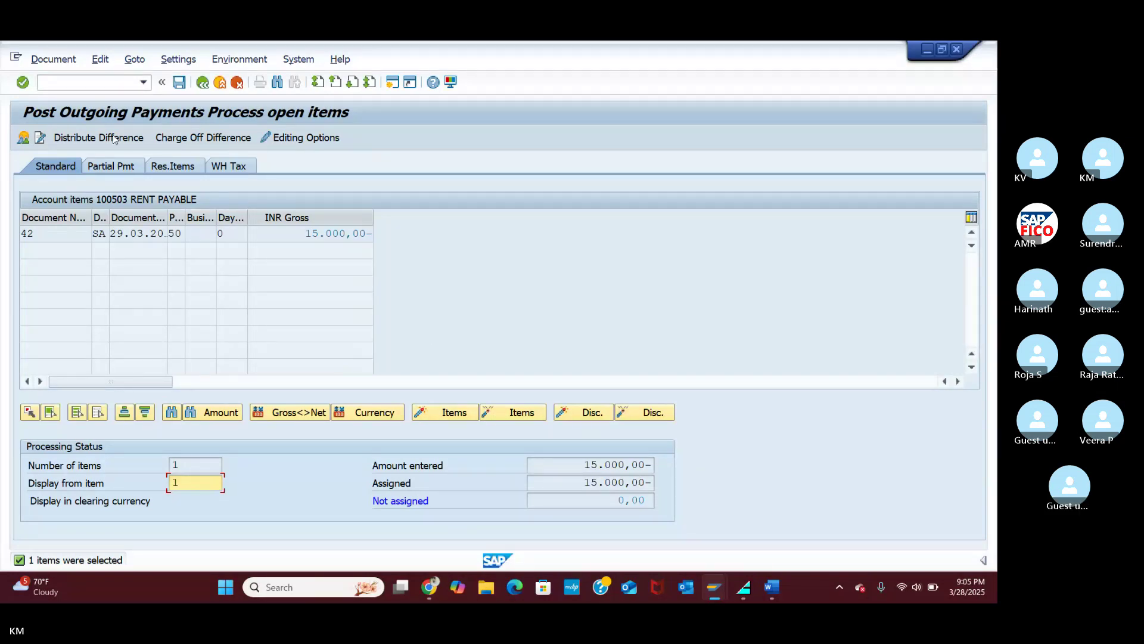
# Step: Simulate the outgoing payment document and post it
pyautogui.click(53, 59)
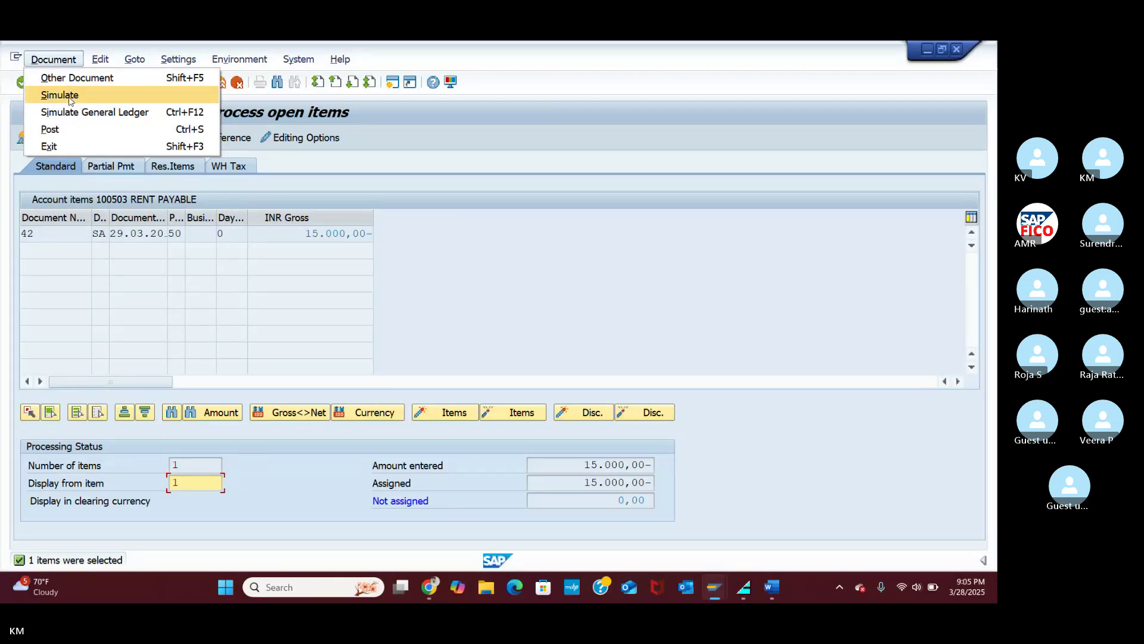
pyautogui.click(69, 96)
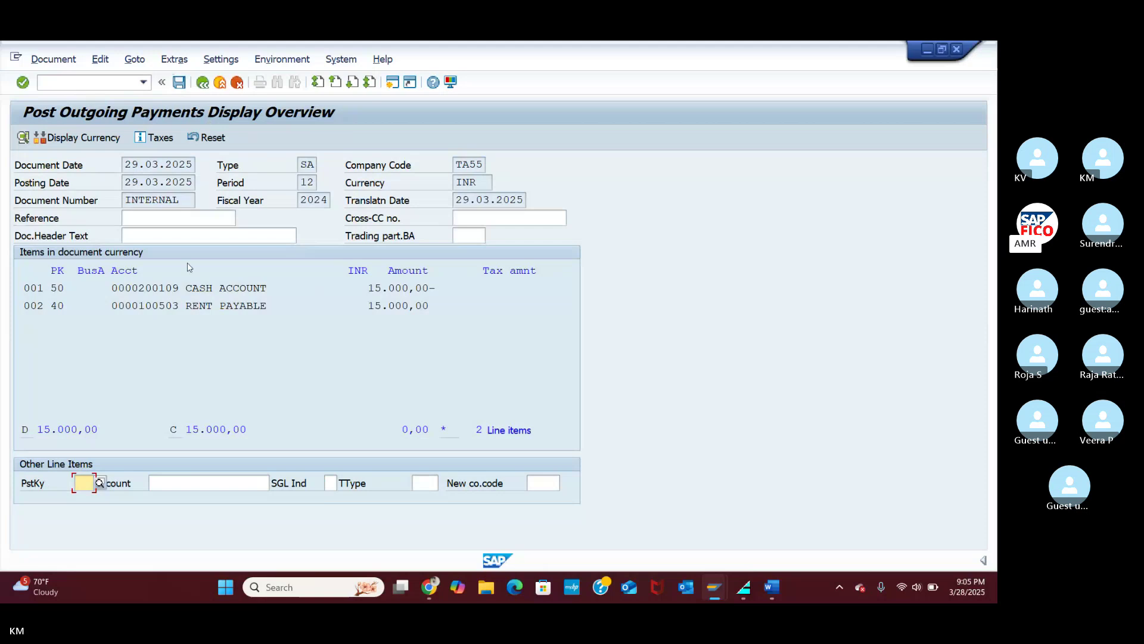
pyautogui.click(180, 85)
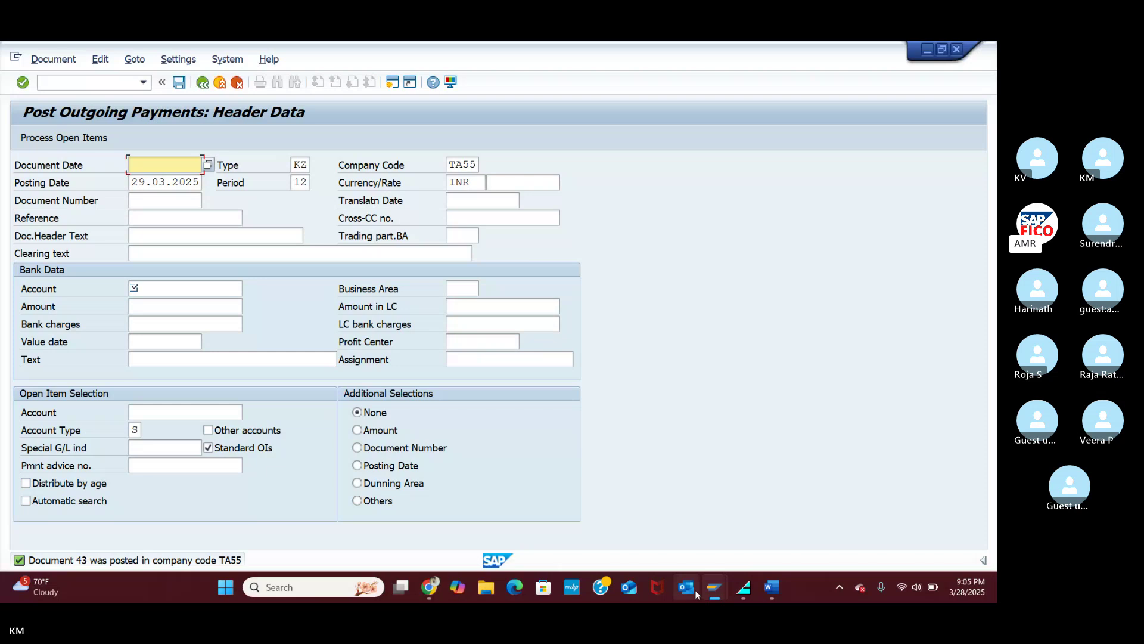
# Step: In the G/L line item session, list the cleared items of account 100503 for company code TA55
pyautogui.click(714, 587)
pyautogui.moveTo(724, 547)
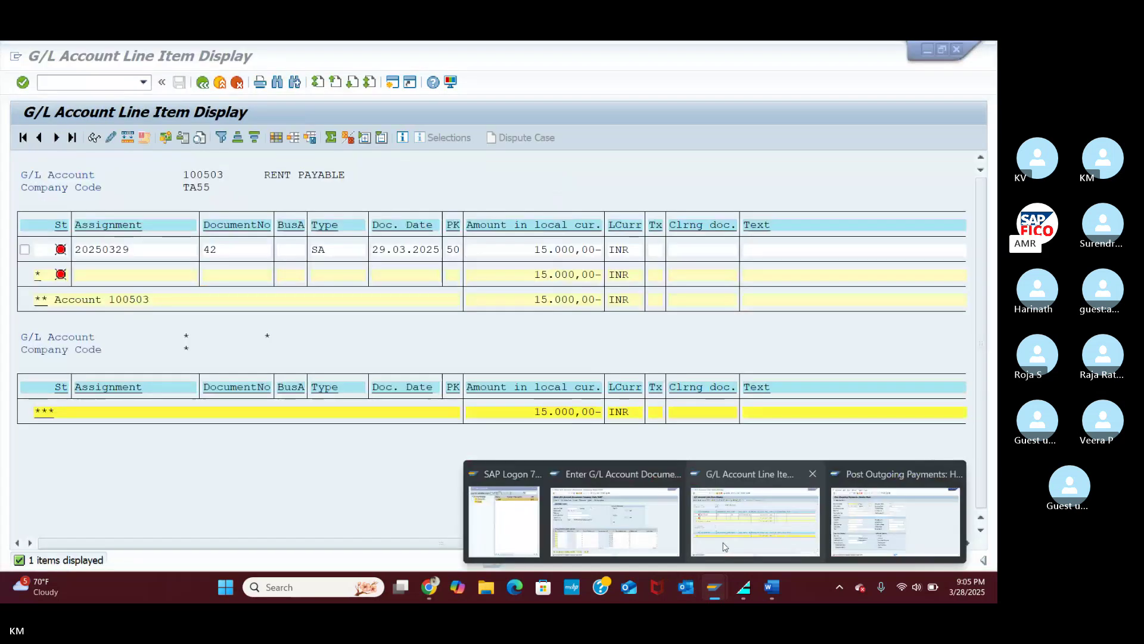
pyautogui.click(15, 56)
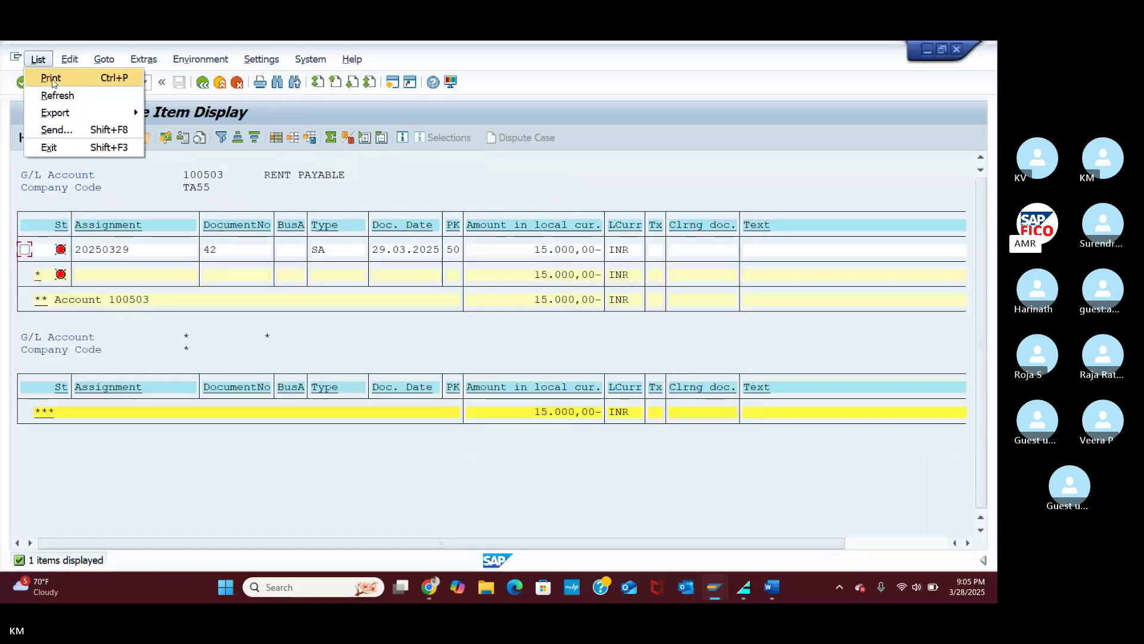
pyautogui.click(52, 79)
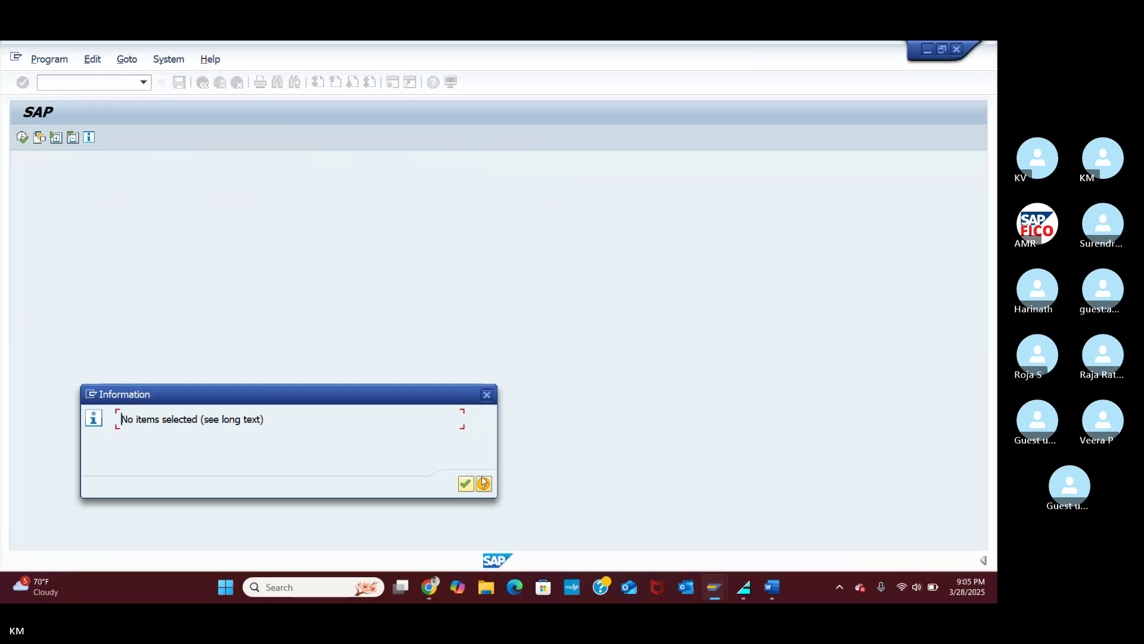
pyautogui.click(487, 395)
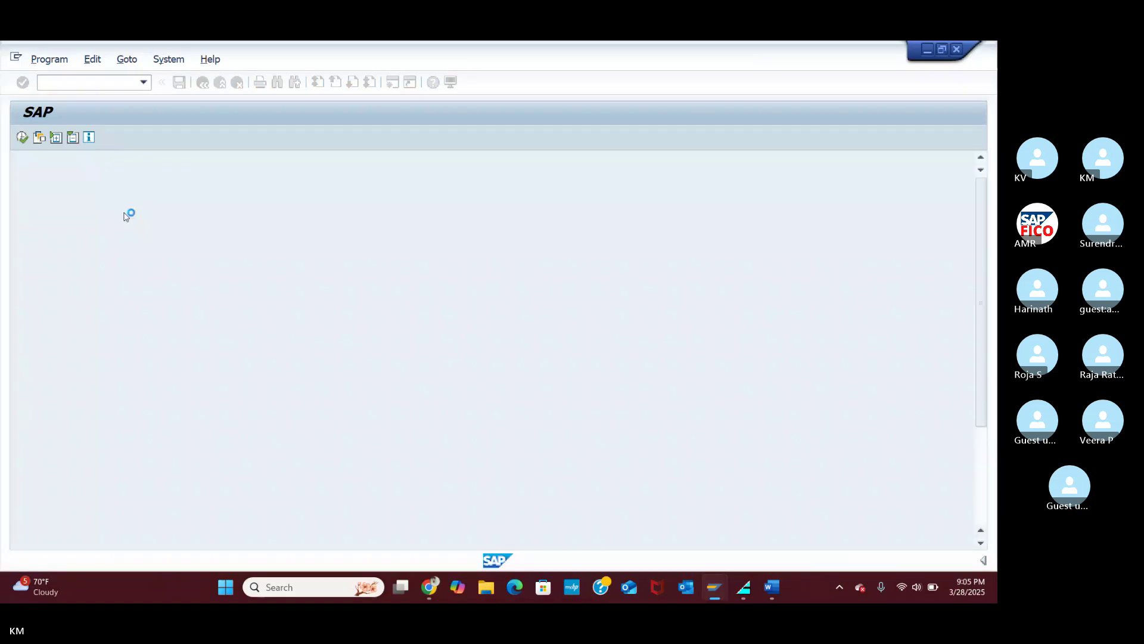
pyautogui.click(46, 412)
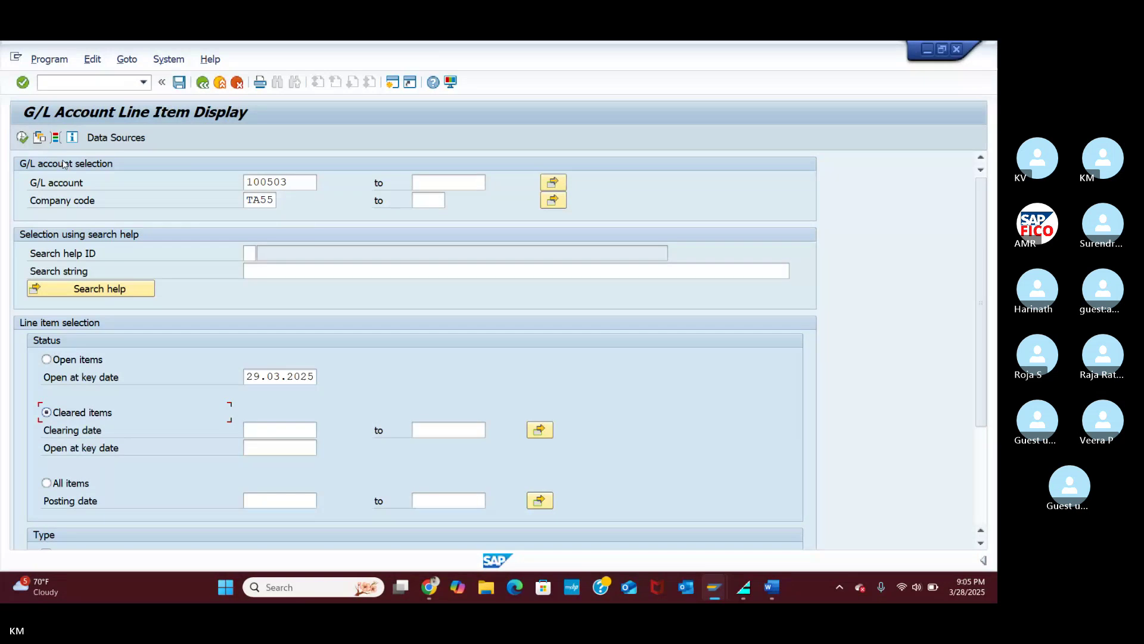
pyautogui.click(23, 141)
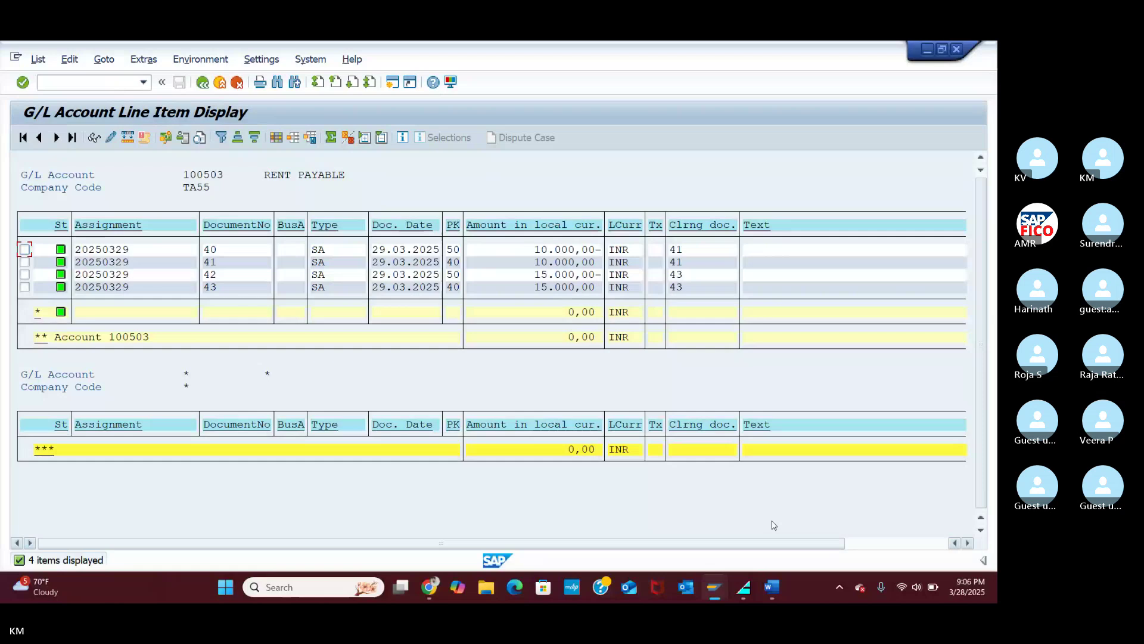
# Step: Switch to the Word notes and add a blank line below the Cash A/c Dr entry in the incoming payment section
pyautogui.click(766, 567)
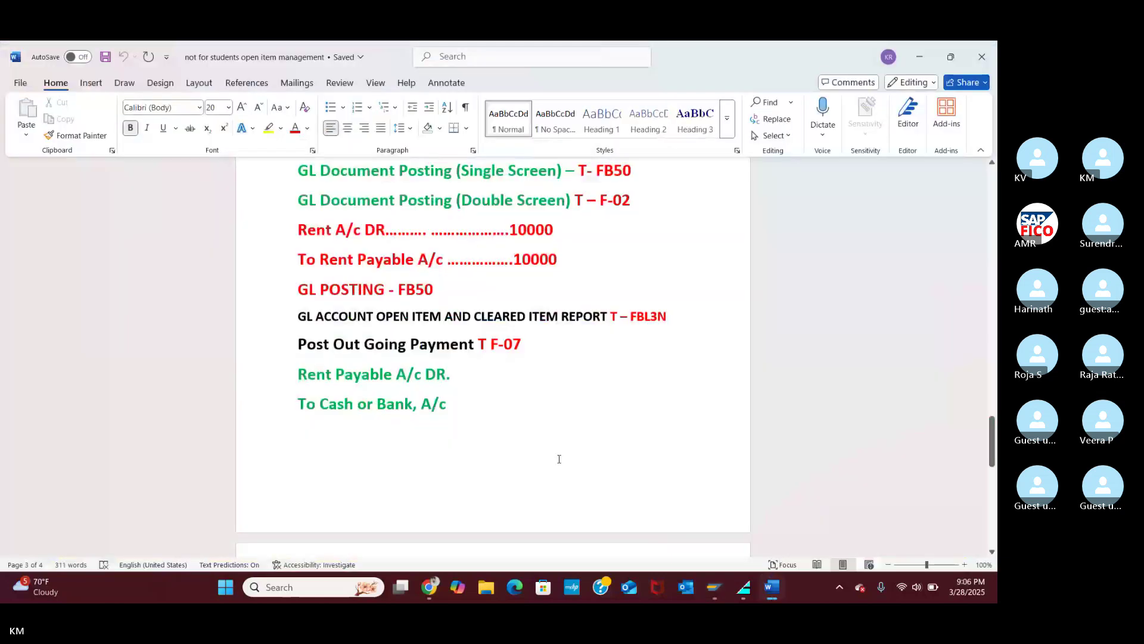
pyautogui.scroll(-6, 559, 459)
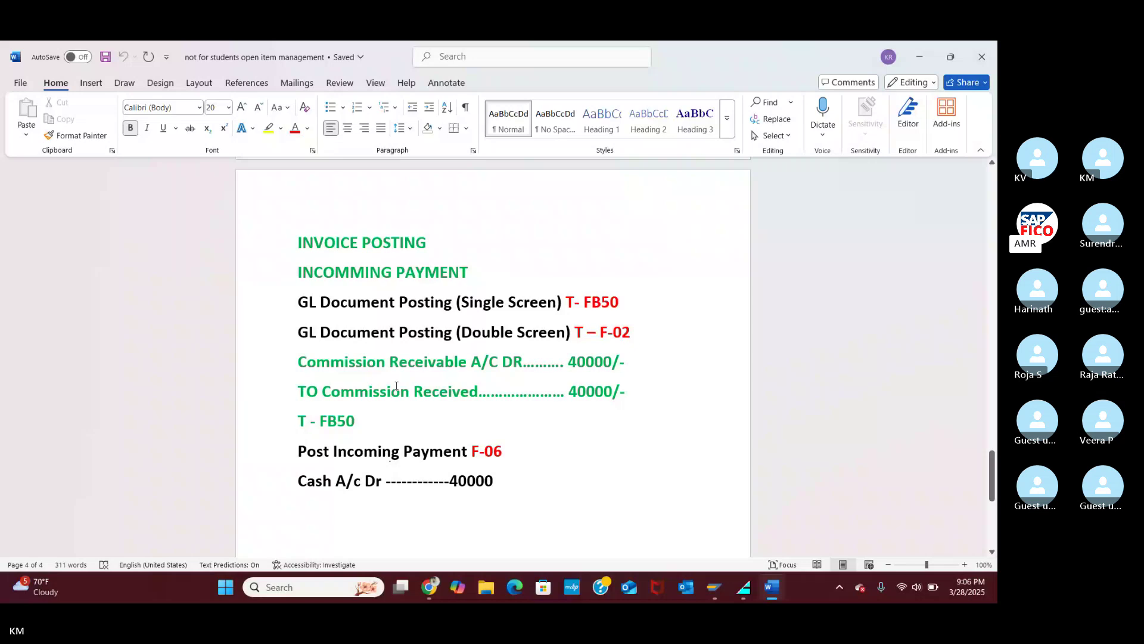
pyautogui.scroll(-1, 398, 393)
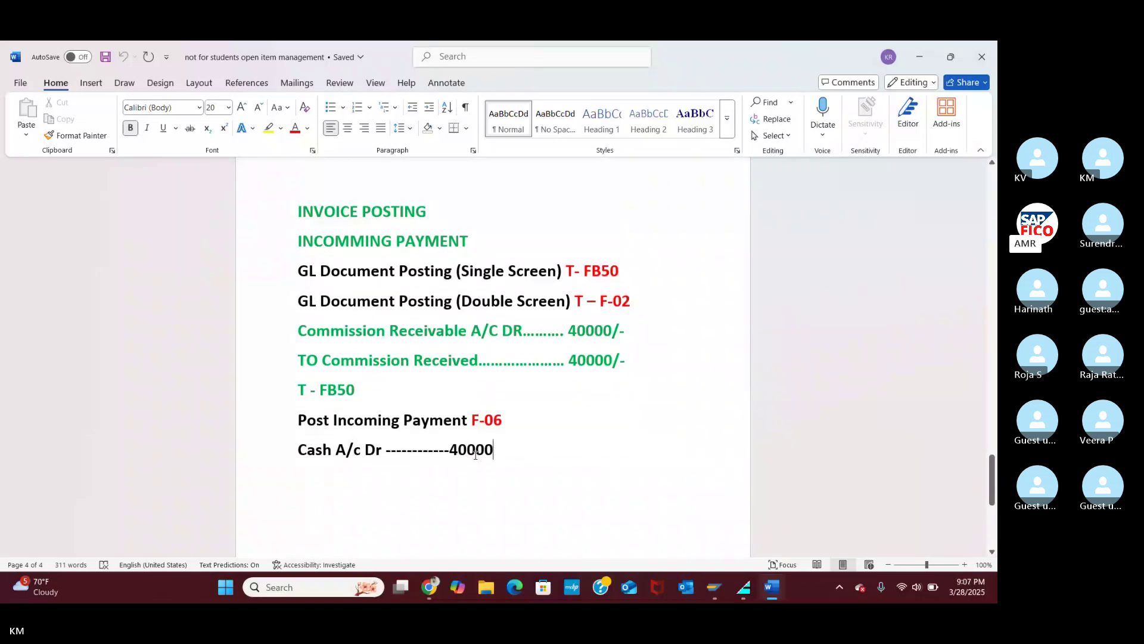
pyautogui.press('Return')
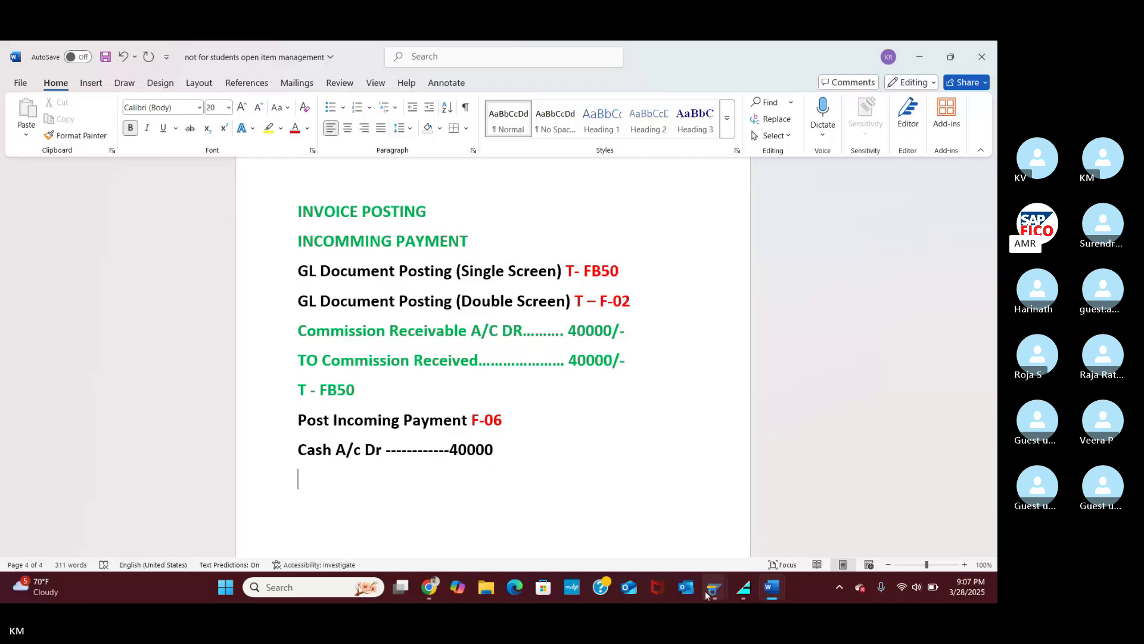
# Step: Switch to the SAP Enter G/L Account Document session and set the new document's date to 29.03.2025
pyautogui.moveTo(706, 591)
pyautogui.click(633, 541)
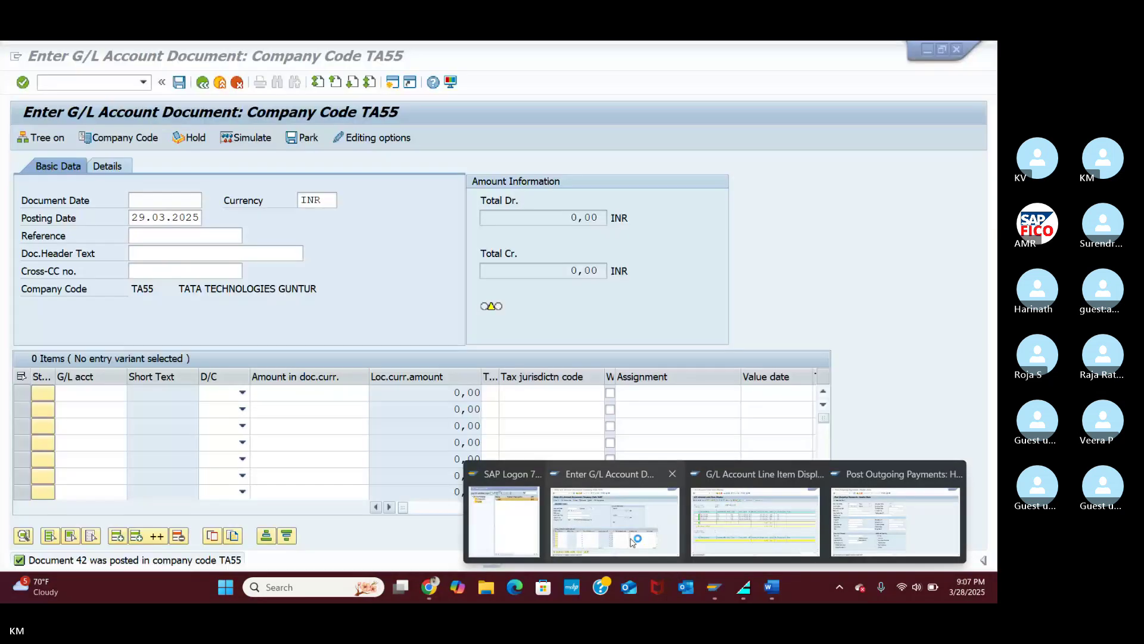
pyautogui.click(74, 82)
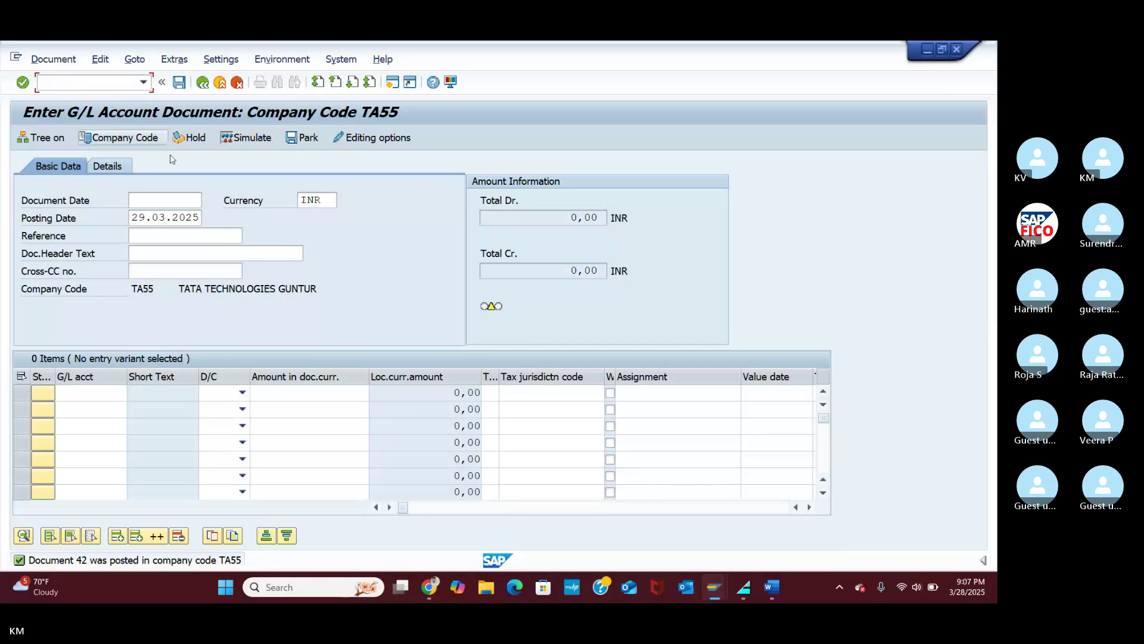
pyautogui.click(183, 205)
pyautogui.click(208, 201)
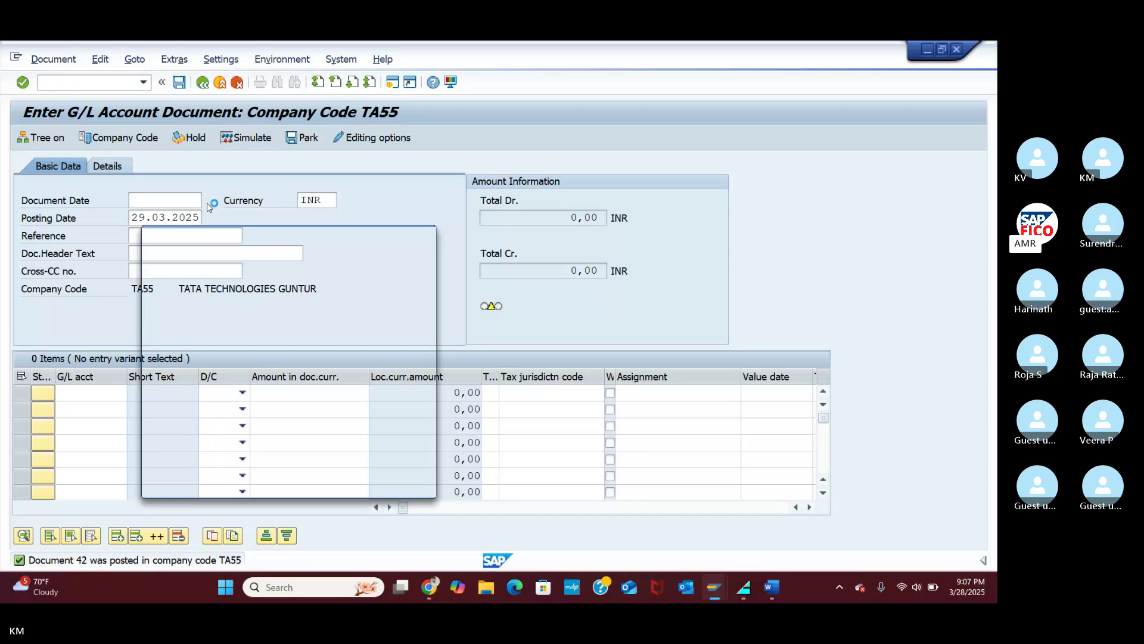
pyautogui.press('Return')
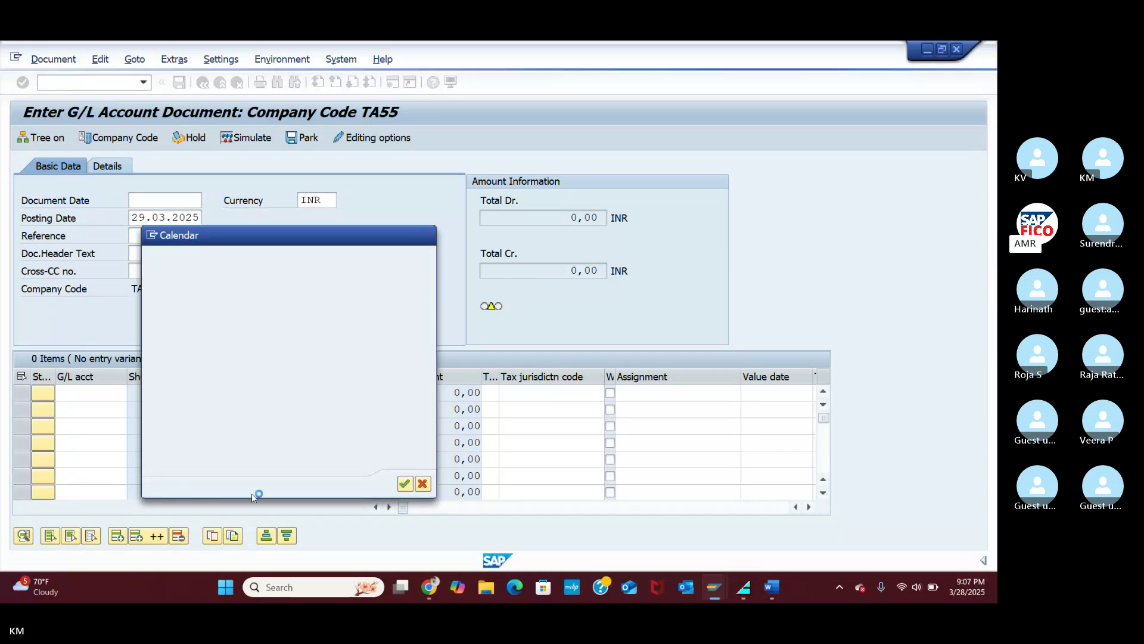
# Step: Choose the commission receivable account 200110 from chart of accounts TAOC as the first line item's G/L account
pyautogui.click(120, 393)
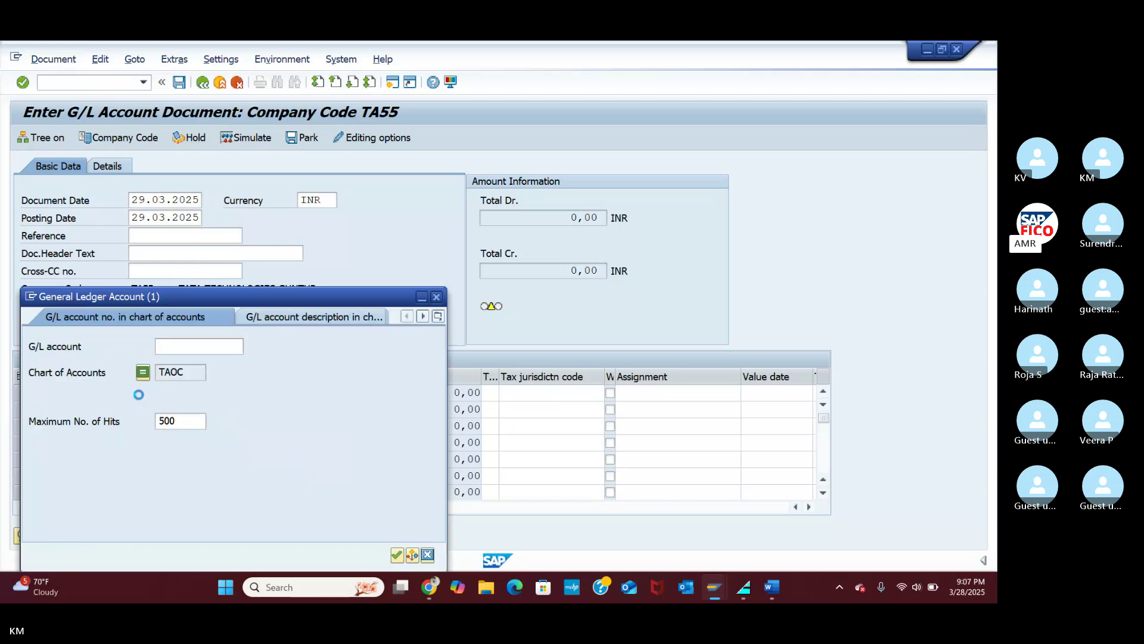
pyautogui.click(396, 556)
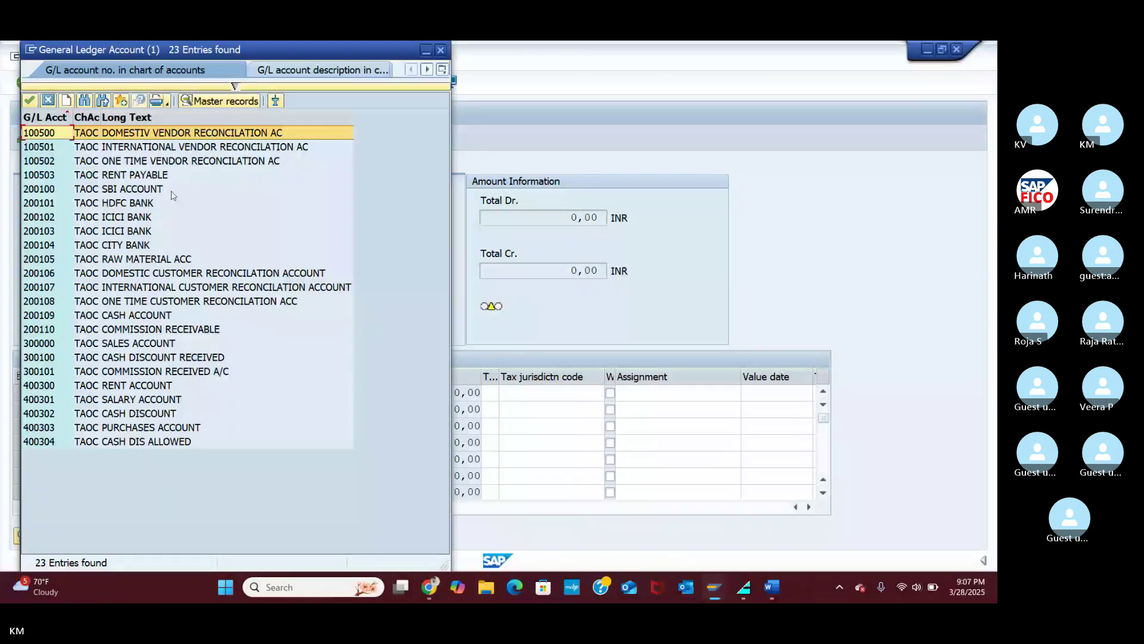
pyautogui.doubleClick(146, 328)
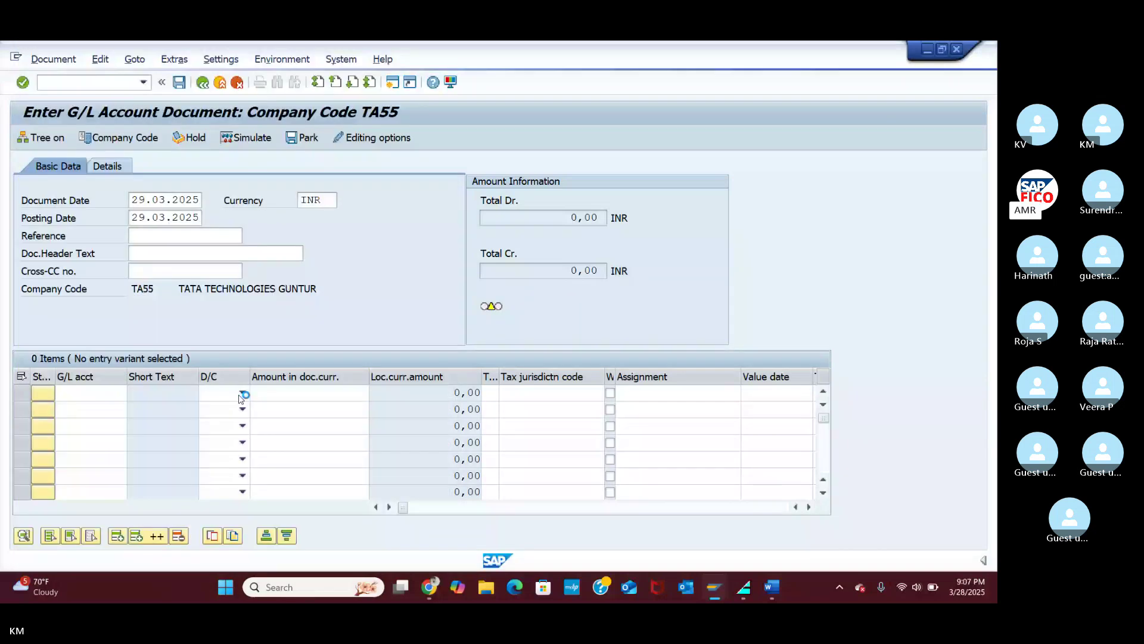
# Step: Choose the commission received account 300101 from chart of accounts TAOC as the second line item's G/L account
pyautogui.click(130, 410)
pyautogui.click(132, 409)
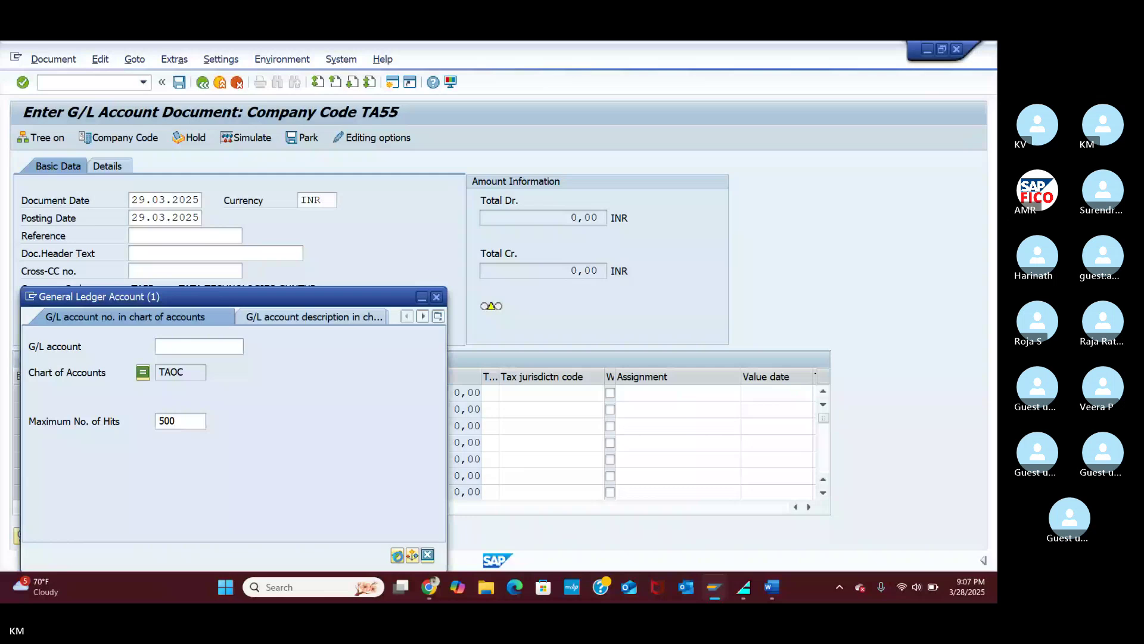
pyautogui.press('Return')
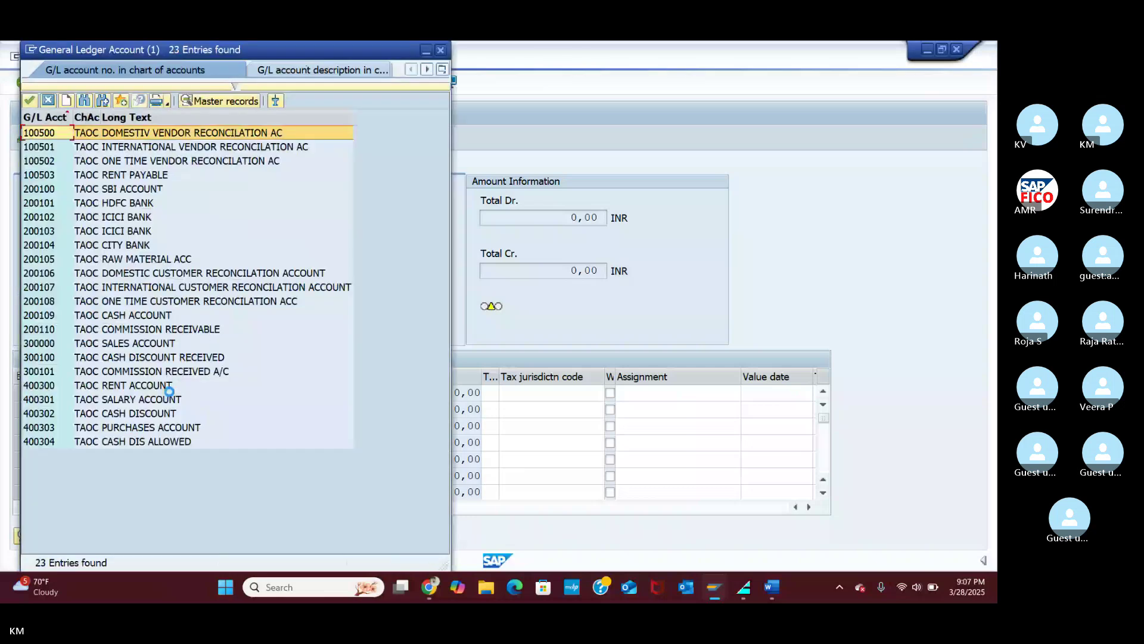
pyautogui.click(149, 371)
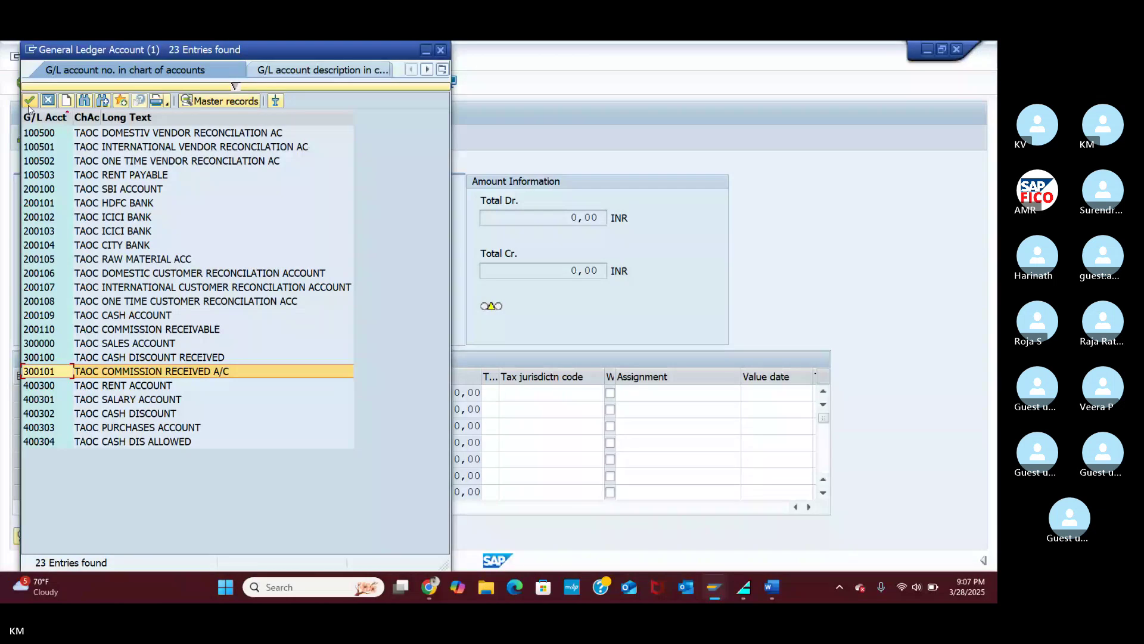
pyautogui.click(28, 102)
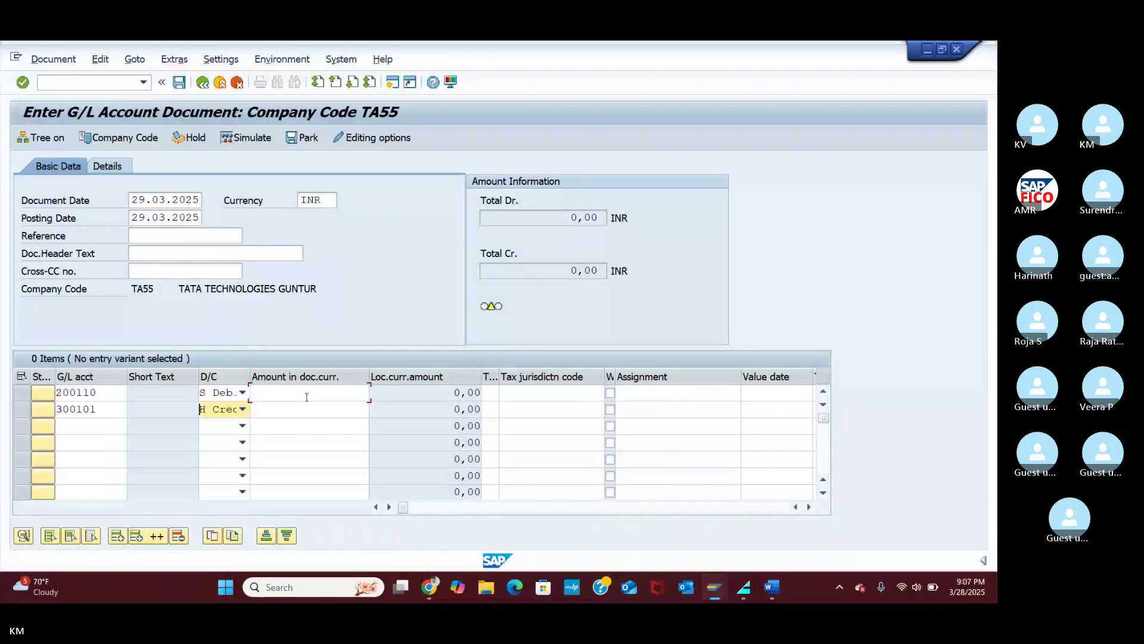
# Step: Enter 25000 as the amount for both the commission receivable debit line and the commission received credit line
pyautogui.click(306, 396)
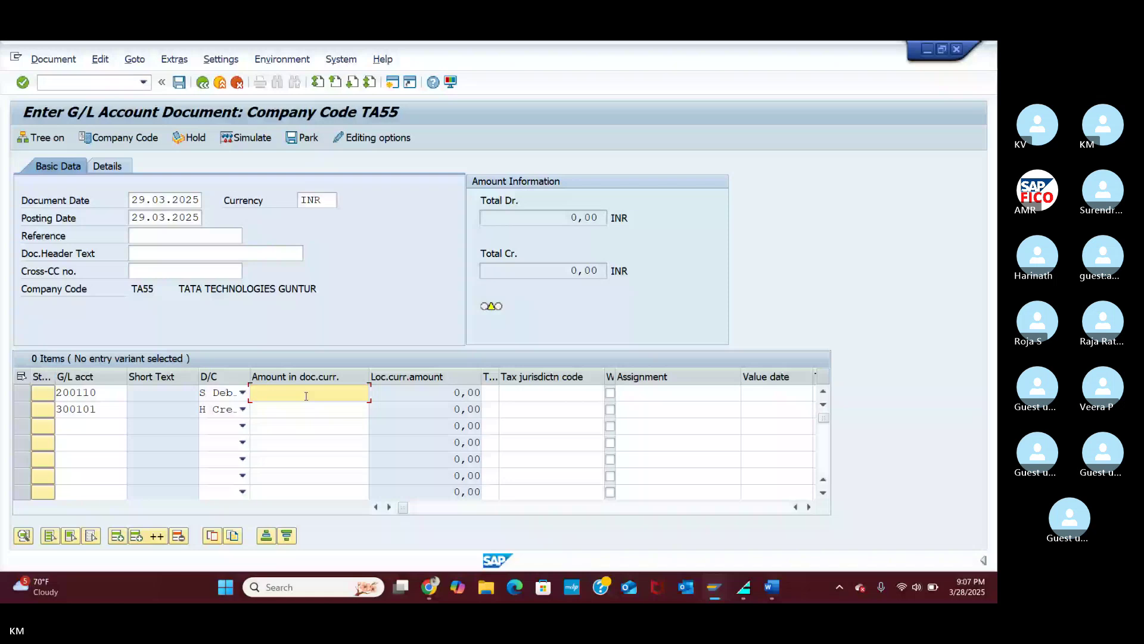
pyautogui.write('25000')
pyautogui.click(320, 408)
pyautogui.write('25000')
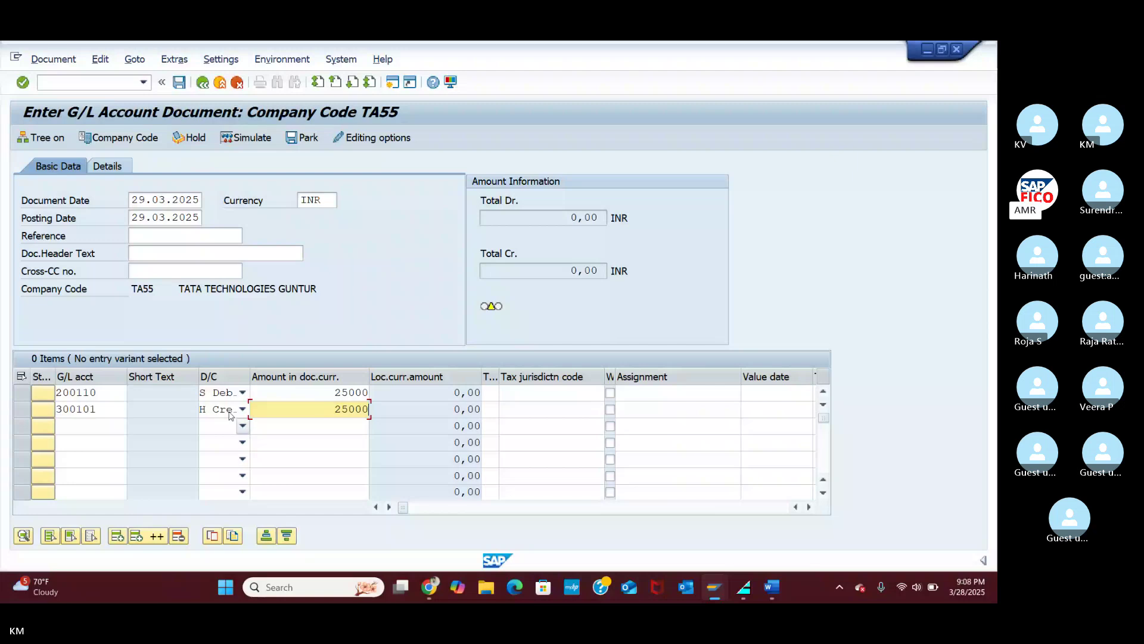
pyautogui.press('Return')
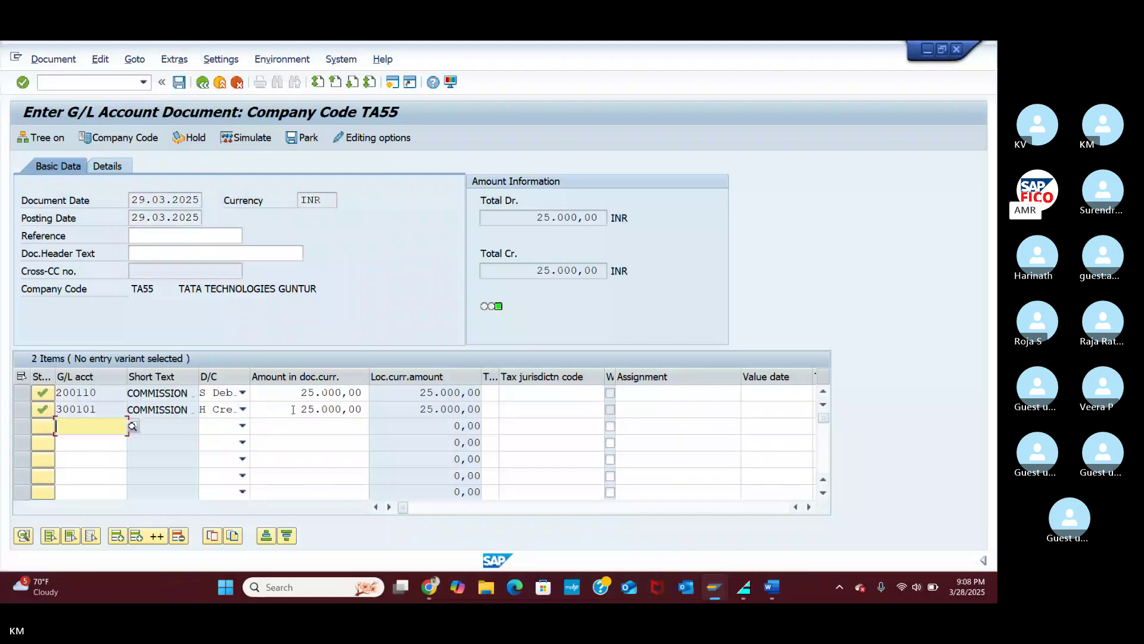
pyautogui.click(54, 59)
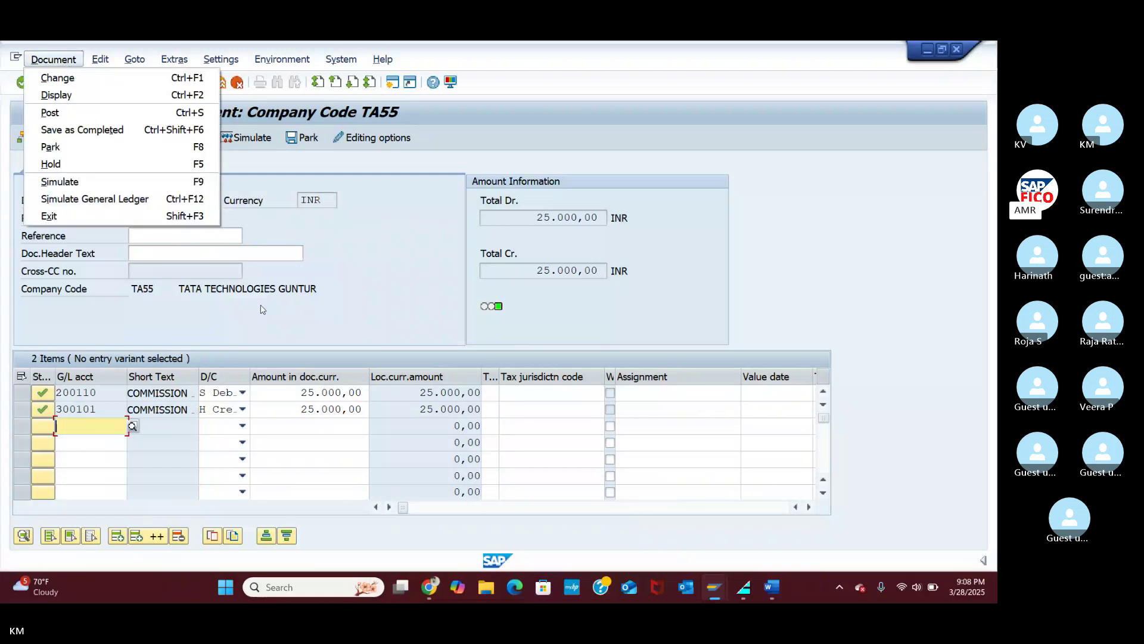
pyautogui.click(505, 138)
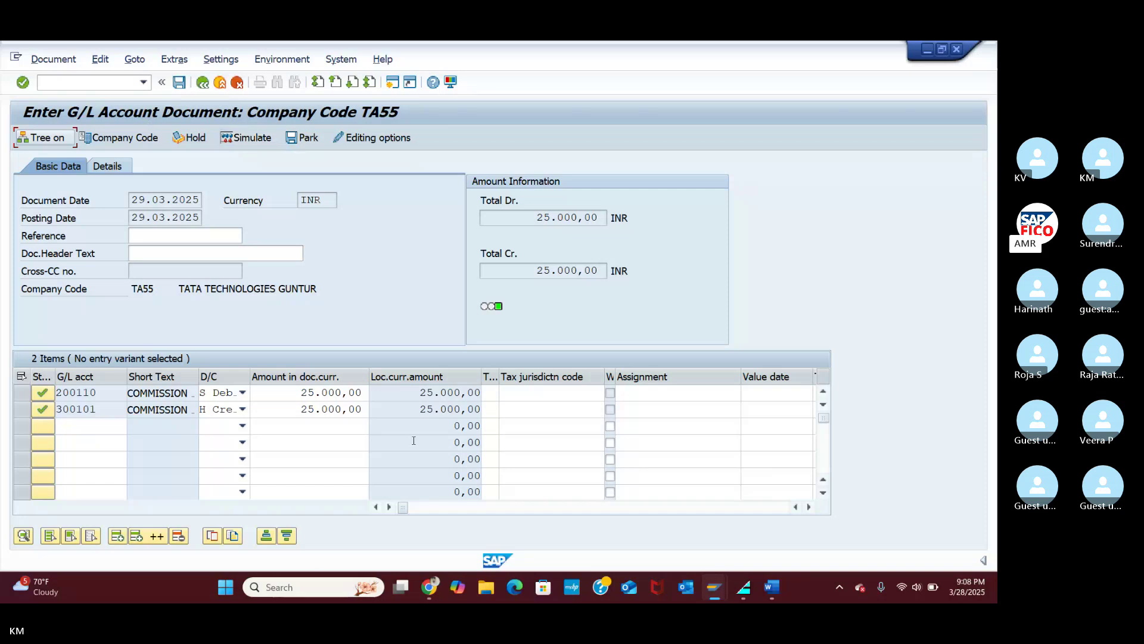
# Step: Switch to the Skype call in Chrome and mute the microphone
pyautogui.click(434, 593)
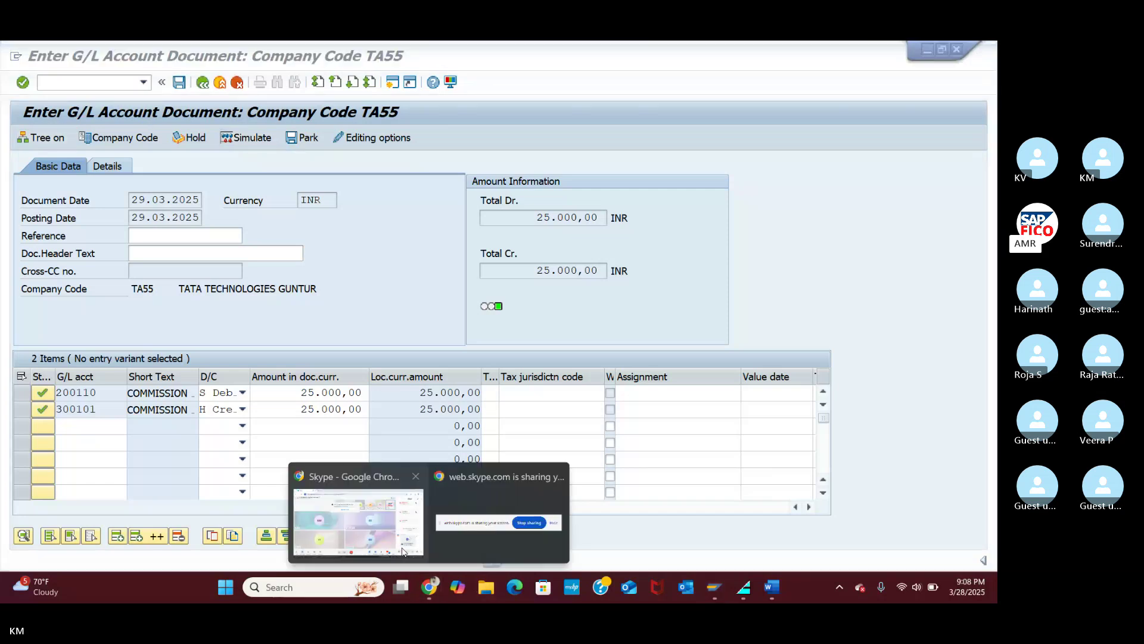
pyautogui.click(358, 521)
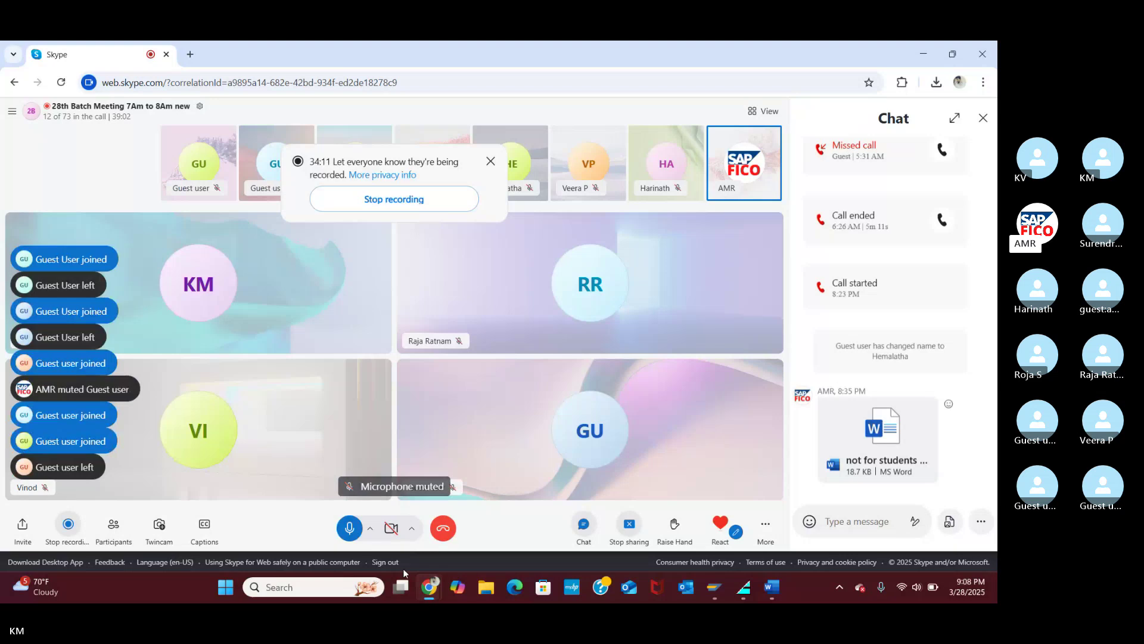
pyautogui.click(430, 589)
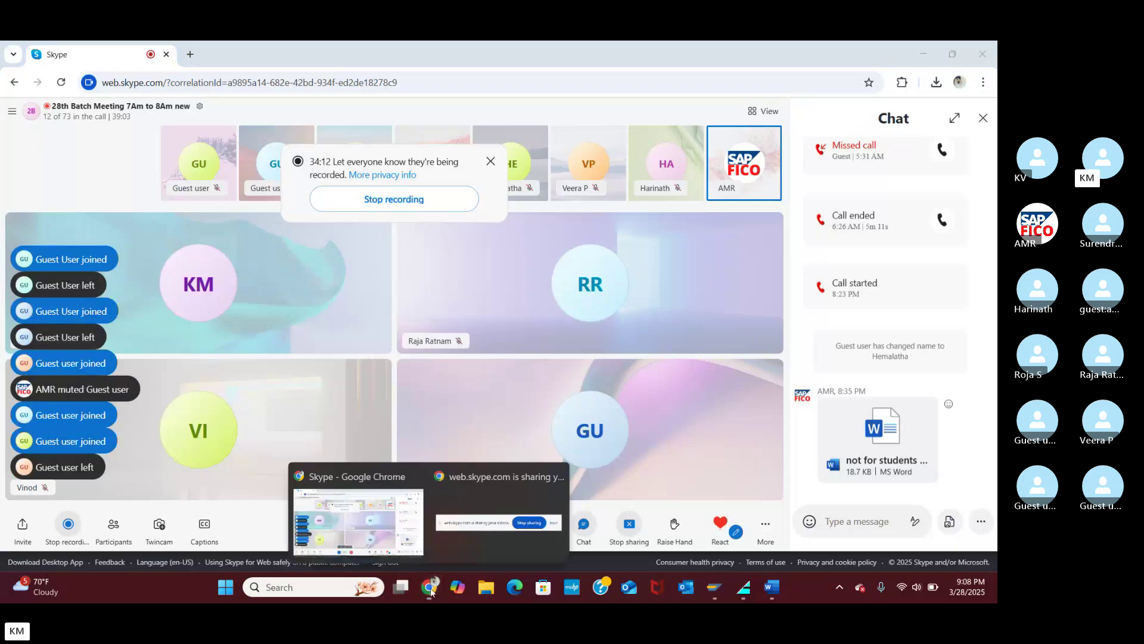
pyautogui.click(720, 593)
pyautogui.click(625, 542)
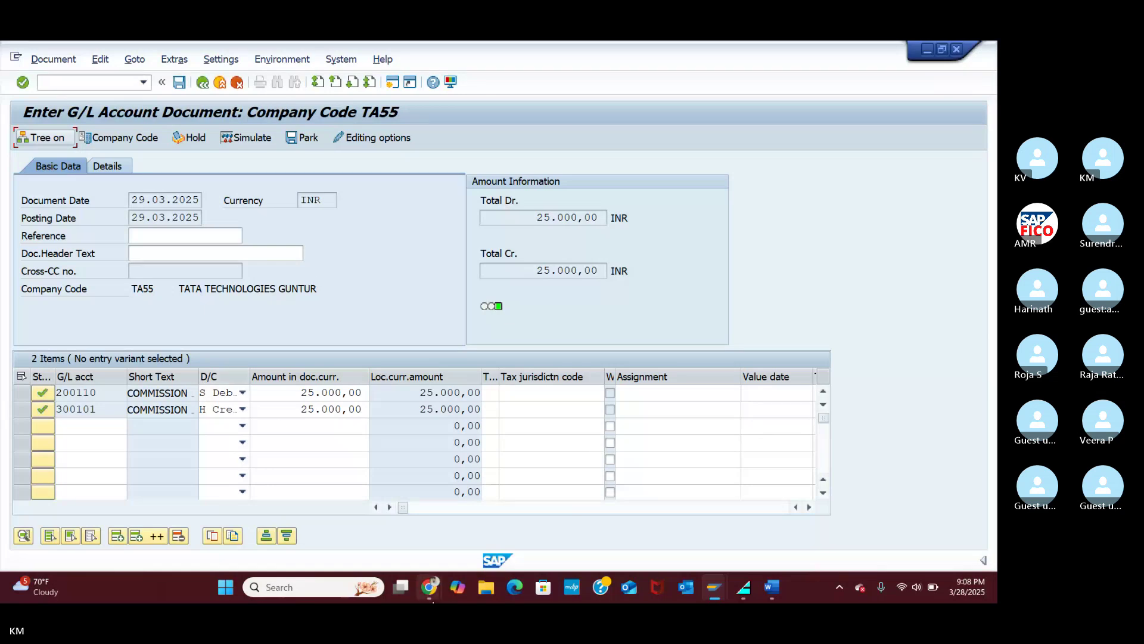
pyautogui.moveTo(433, 600)
pyautogui.click(371, 539)
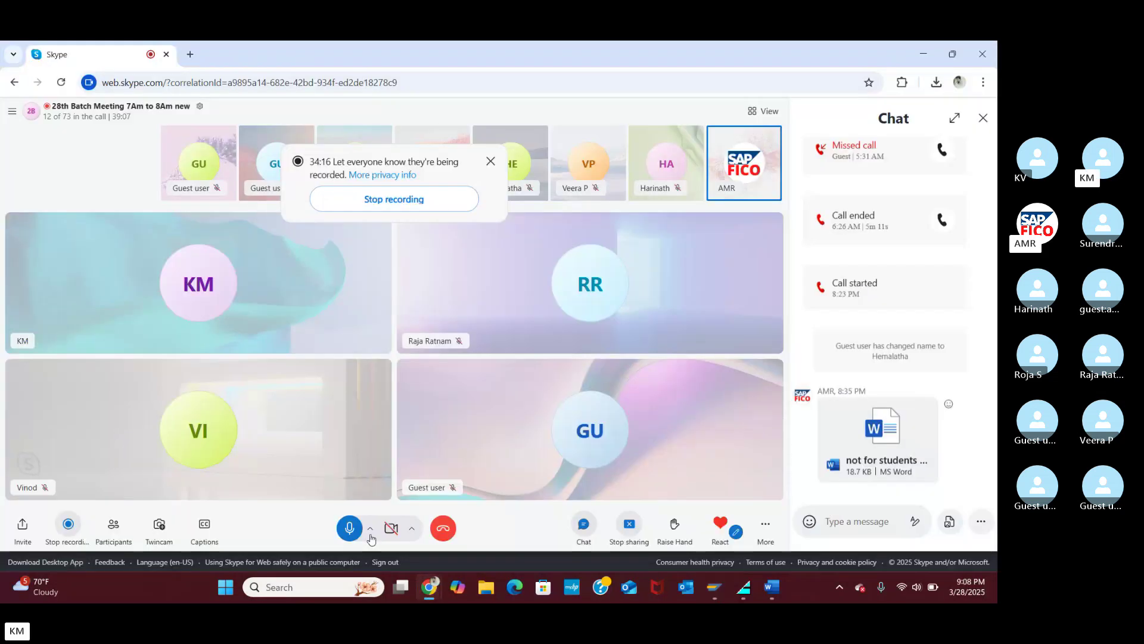
pyautogui.click(349, 527)
pyautogui.click(720, 524)
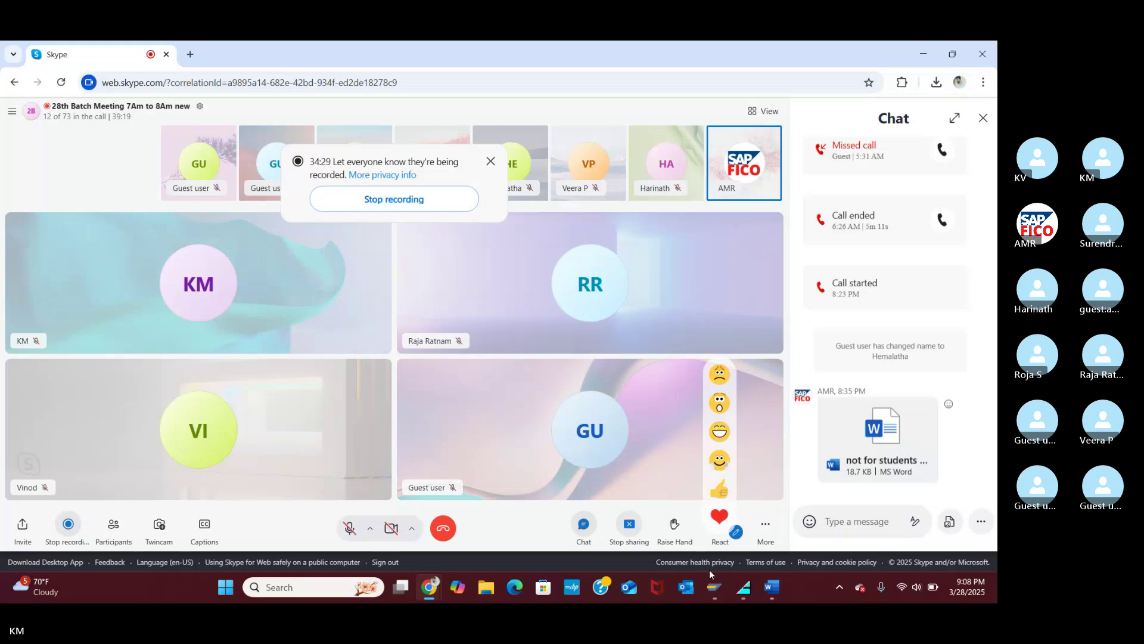
# Step: Return to the SAP Enter G/L Account Document session, simulate the commission document and post it
pyautogui.click(715, 587)
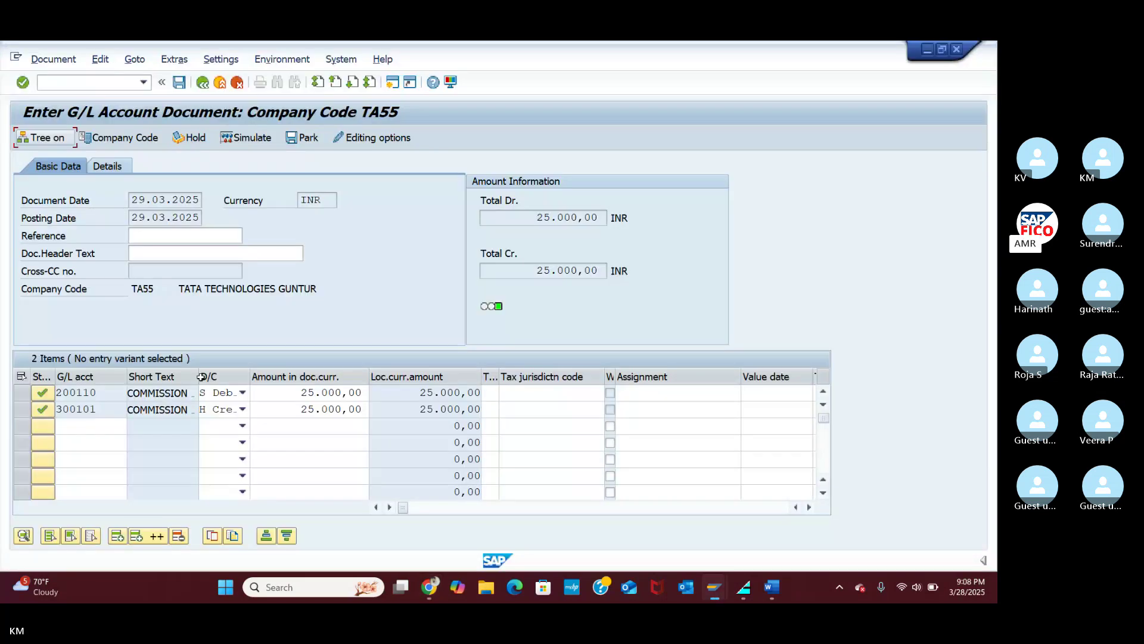
pyautogui.click(247, 137)
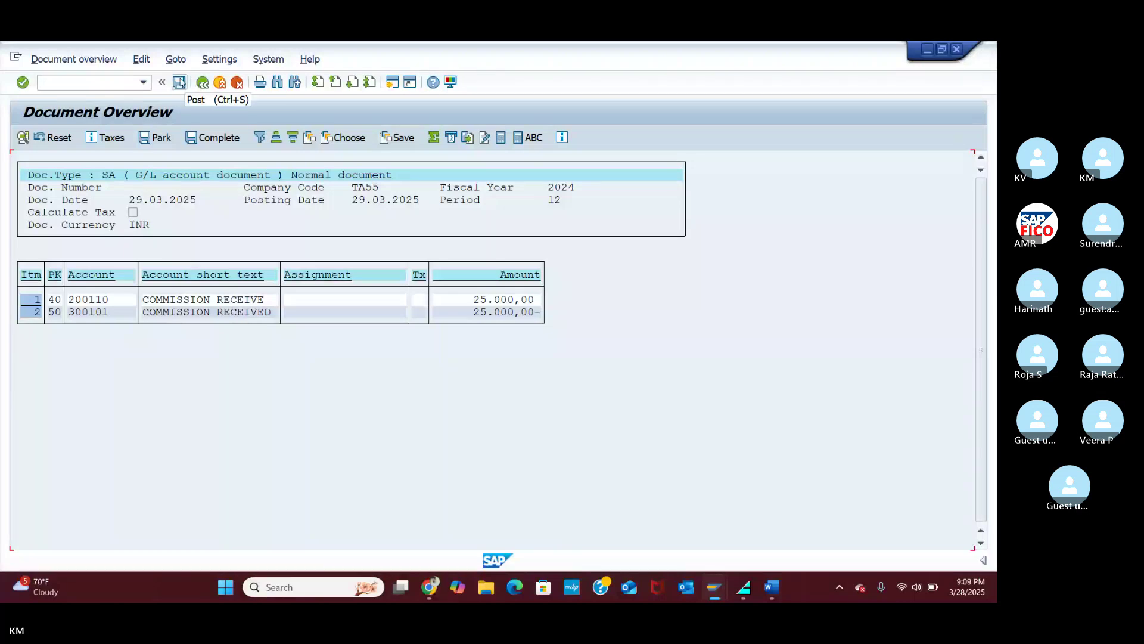
pyautogui.click(180, 83)
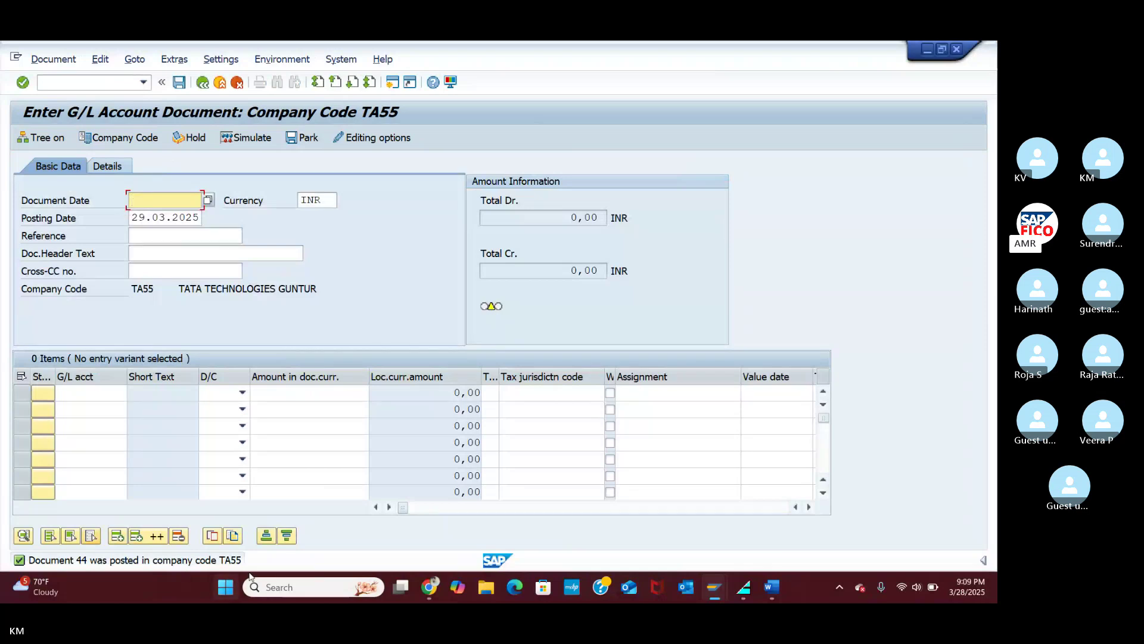
# Step: In the G/L line item session, list the open items of company code TA55 with the G/L account left blank
pyautogui.moveTo(718, 596)
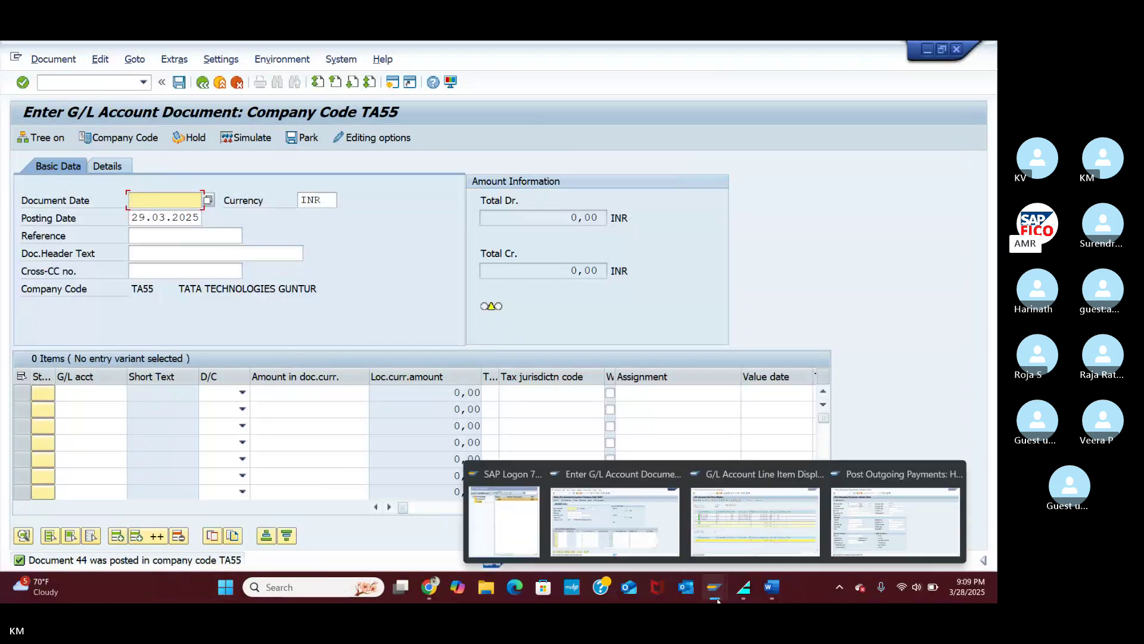
pyautogui.click(729, 559)
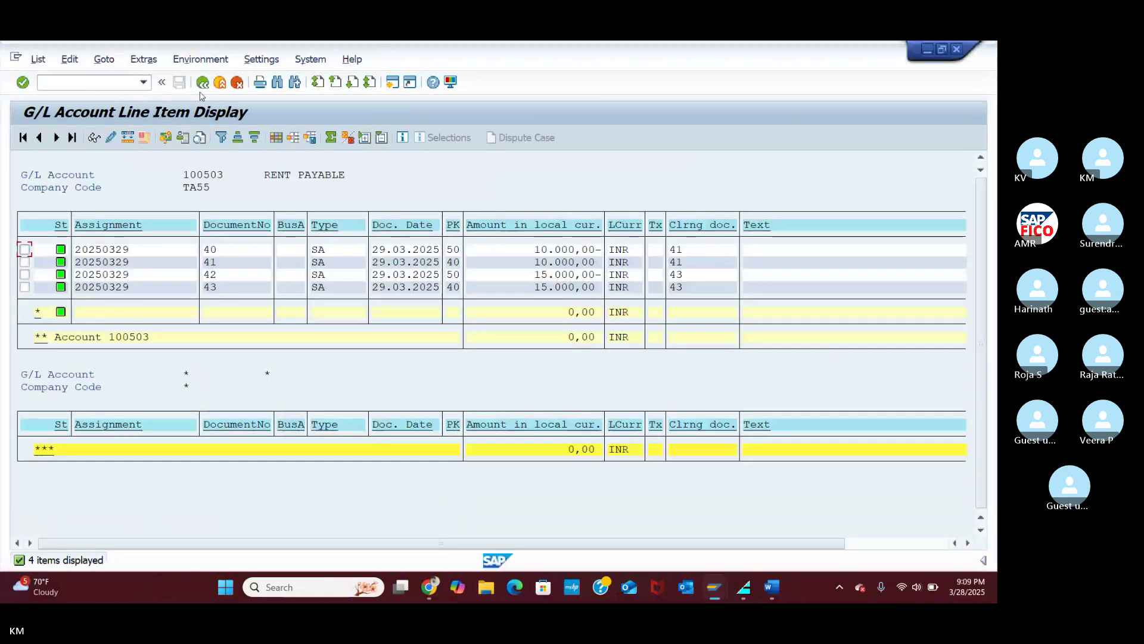
pyautogui.click(203, 84)
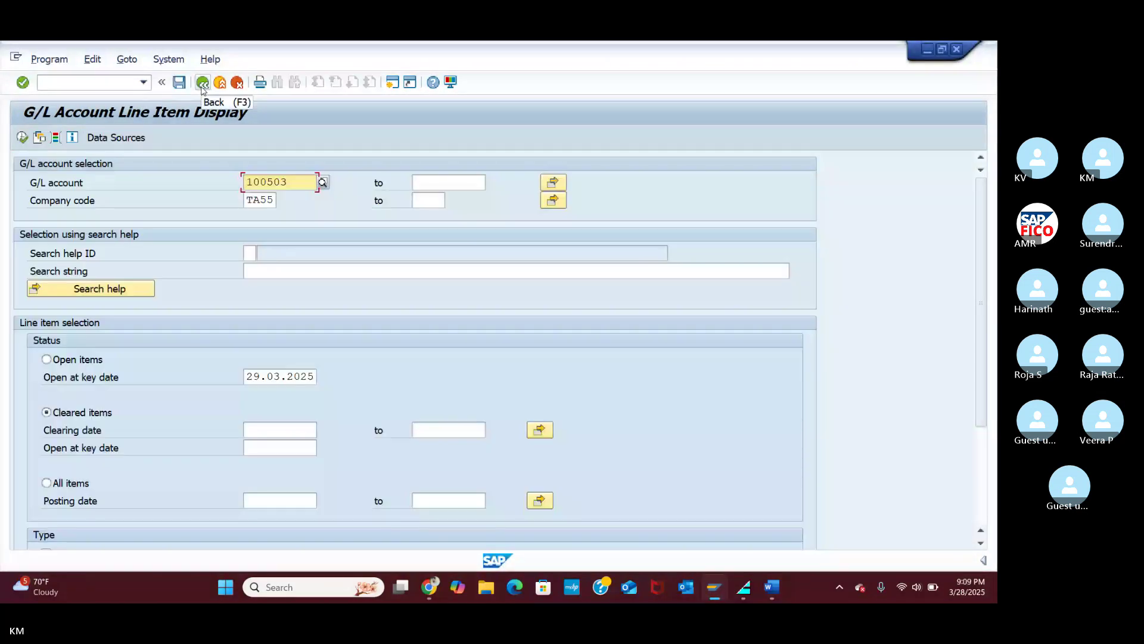
pyautogui.click(47, 358)
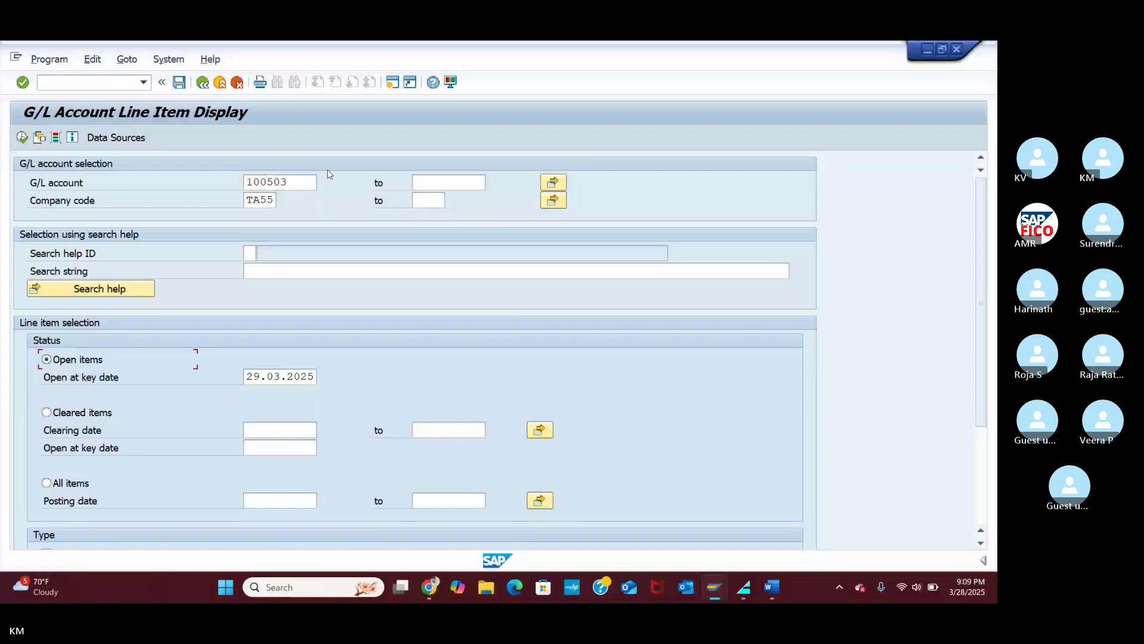
pyautogui.doubleClick(307, 182)
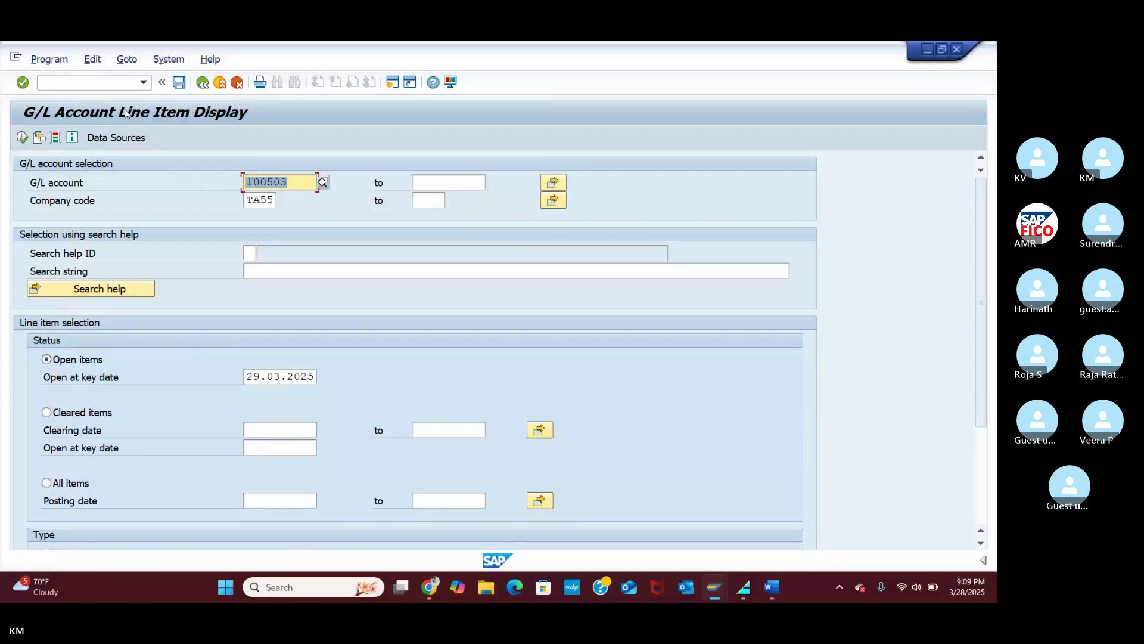
pyautogui.press('Delete')
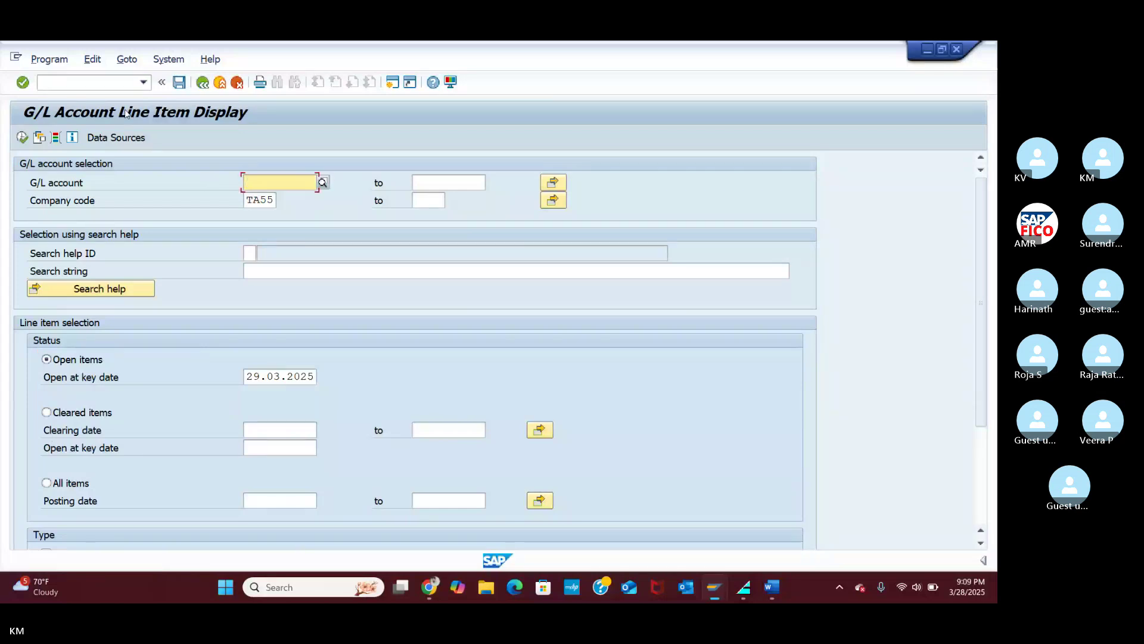
pyautogui.click(21, 137)
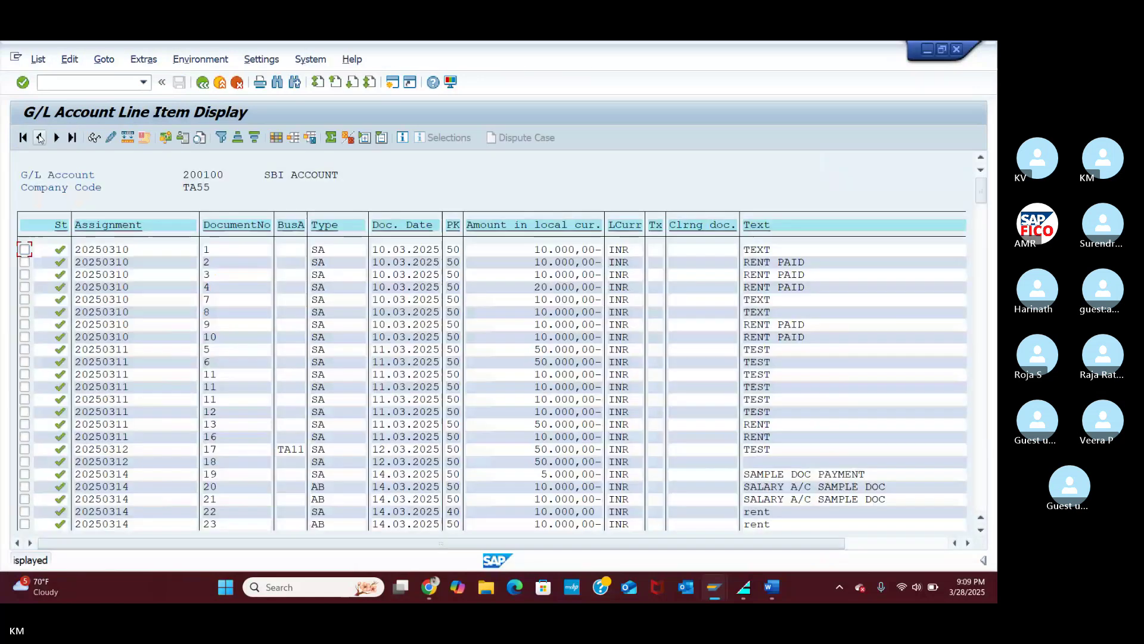
pyautogui.click(203, 82)
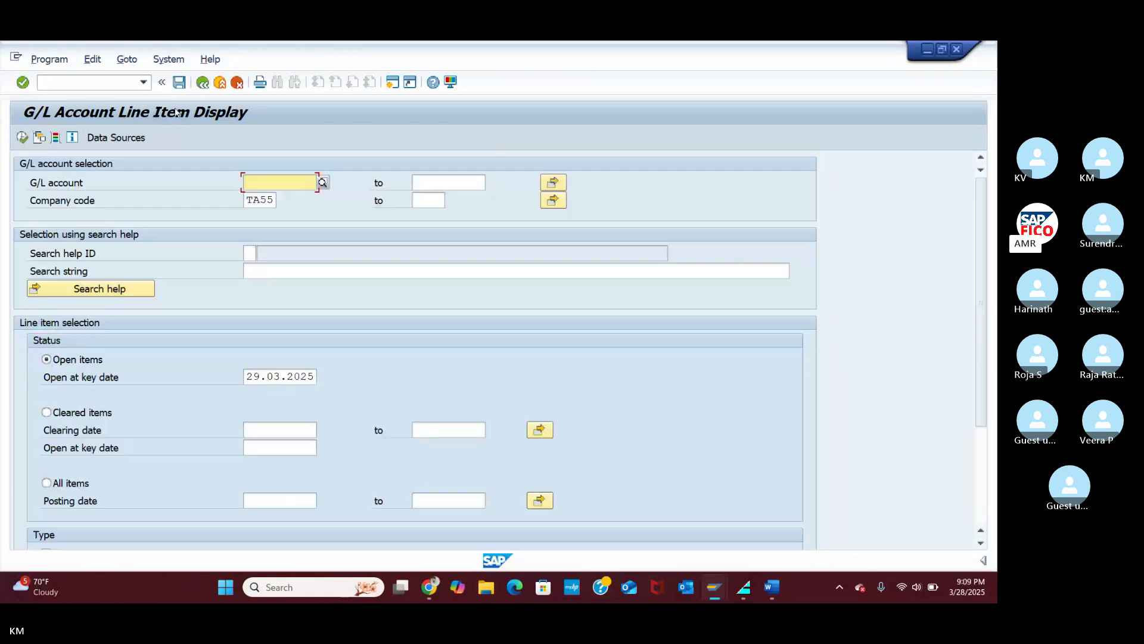
# Step: Choose the commission receivable account 200110 and list its open items for company code TA55
pyautogui.click(322, 183)
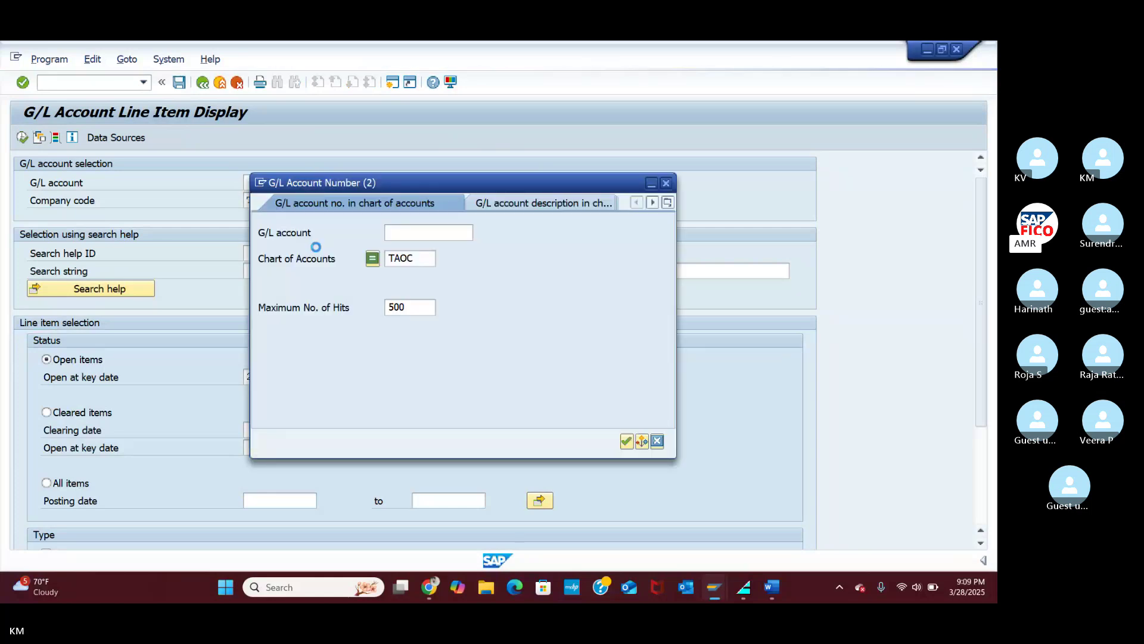
pyautogui.click(626, 441)
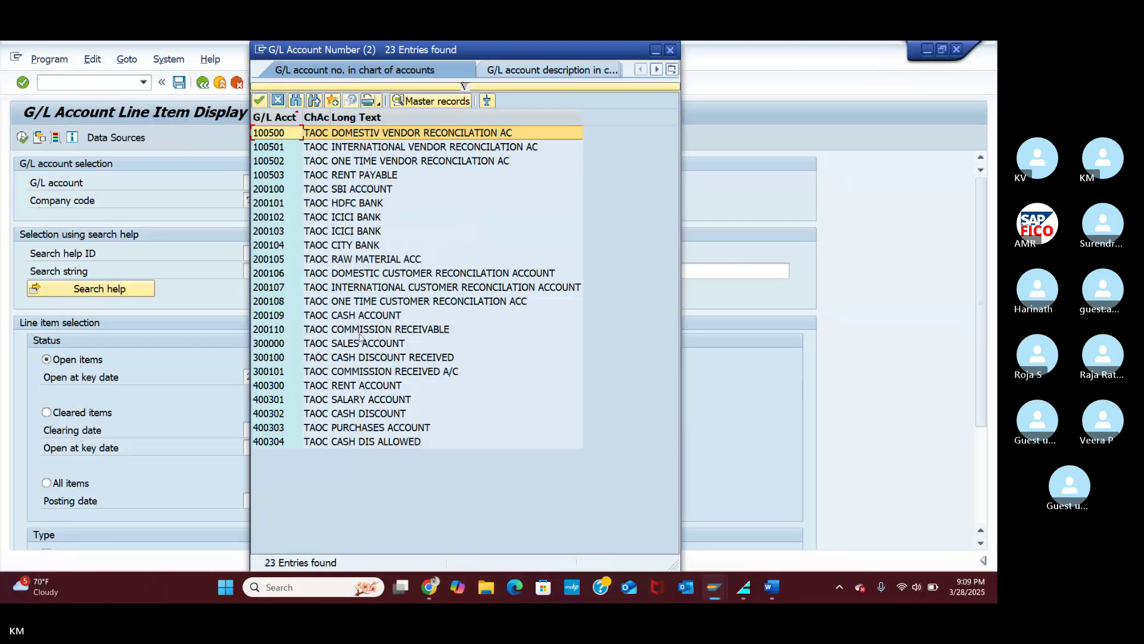
pyautogui.click(282, 329)
pyautogui.click(260, 101)
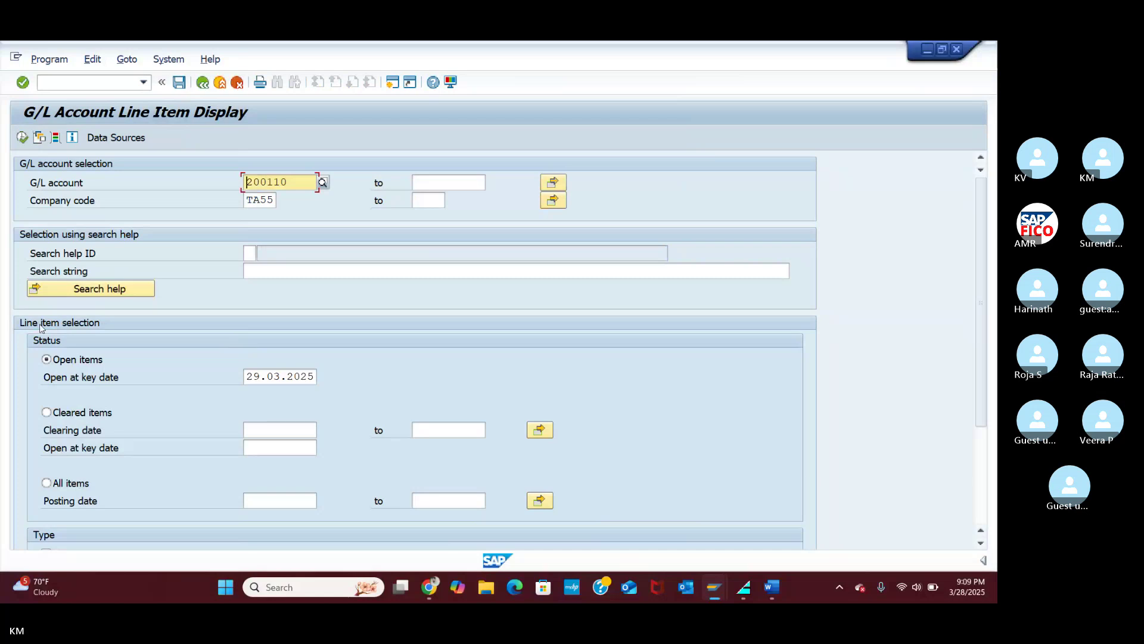
pyautogui.click(20, 139)
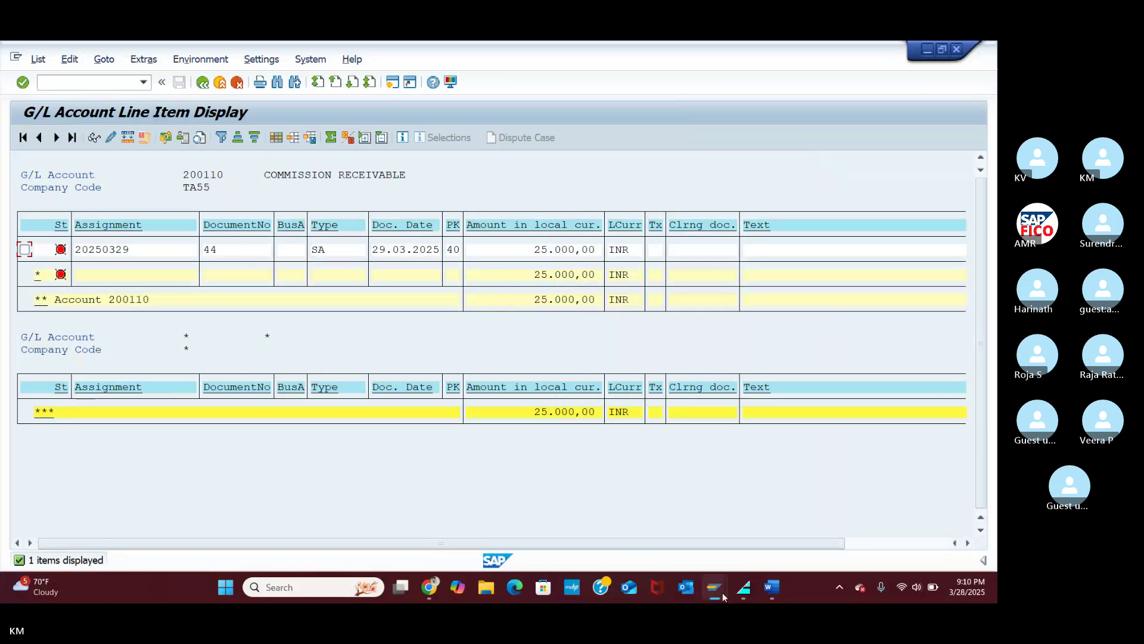
# Step: Switch to the Post Outgoing Payments session and start transaction F-06 there for posting incoming payments
pyautogui.moveTo(723, 596)
pyautogui.click(890, 521)
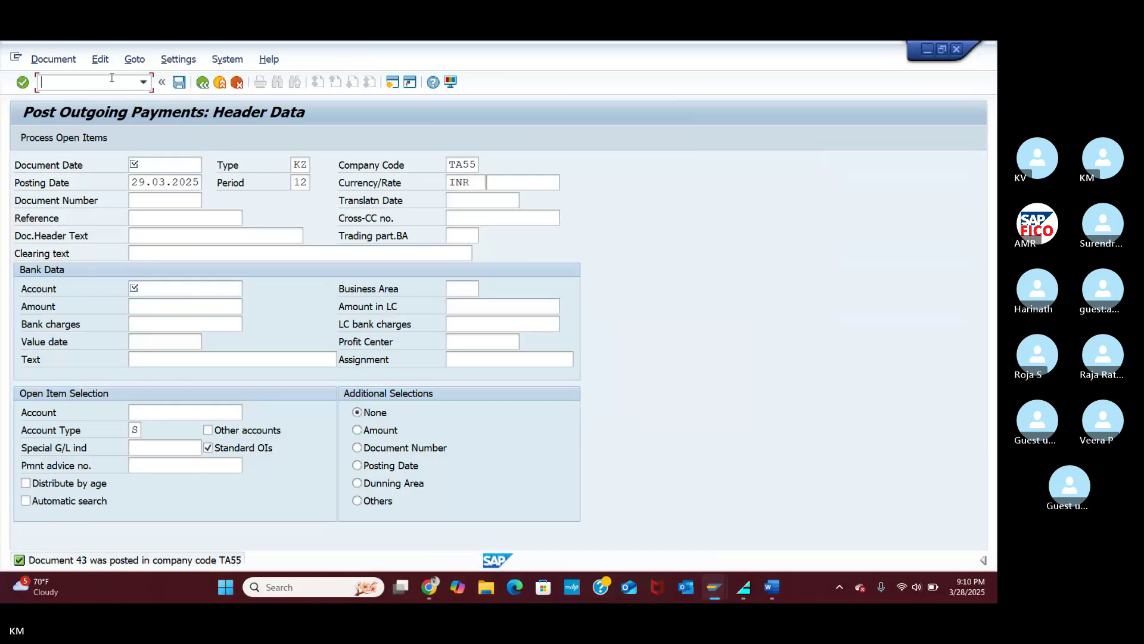
pyautogui.write('/NF-')
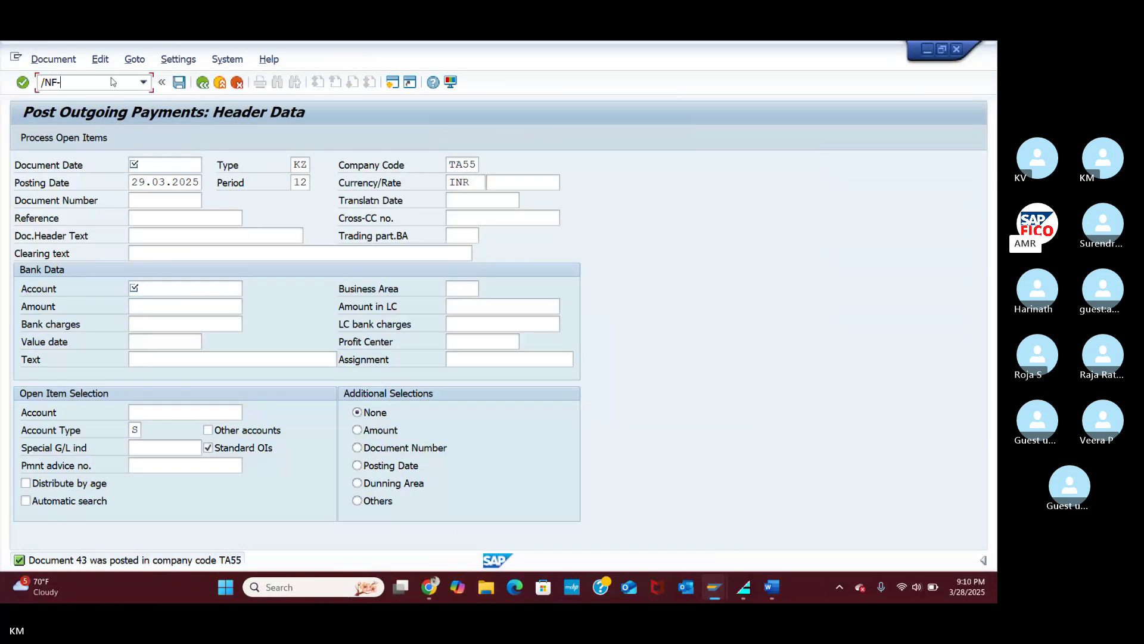
pyautogui.write('06')
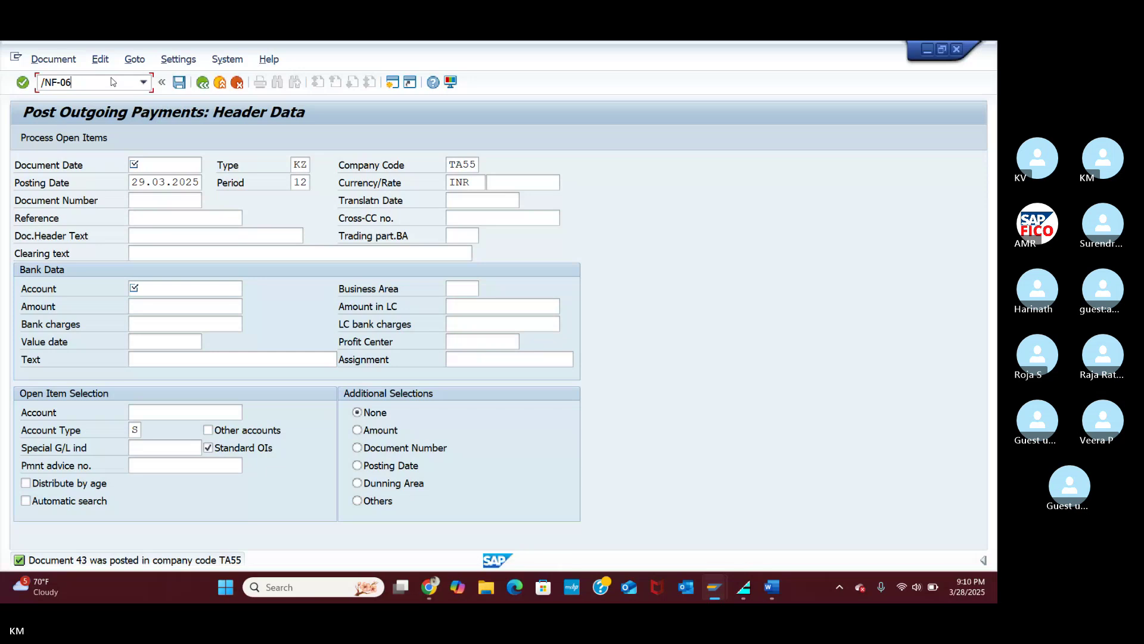
pyautogui.press('Return')
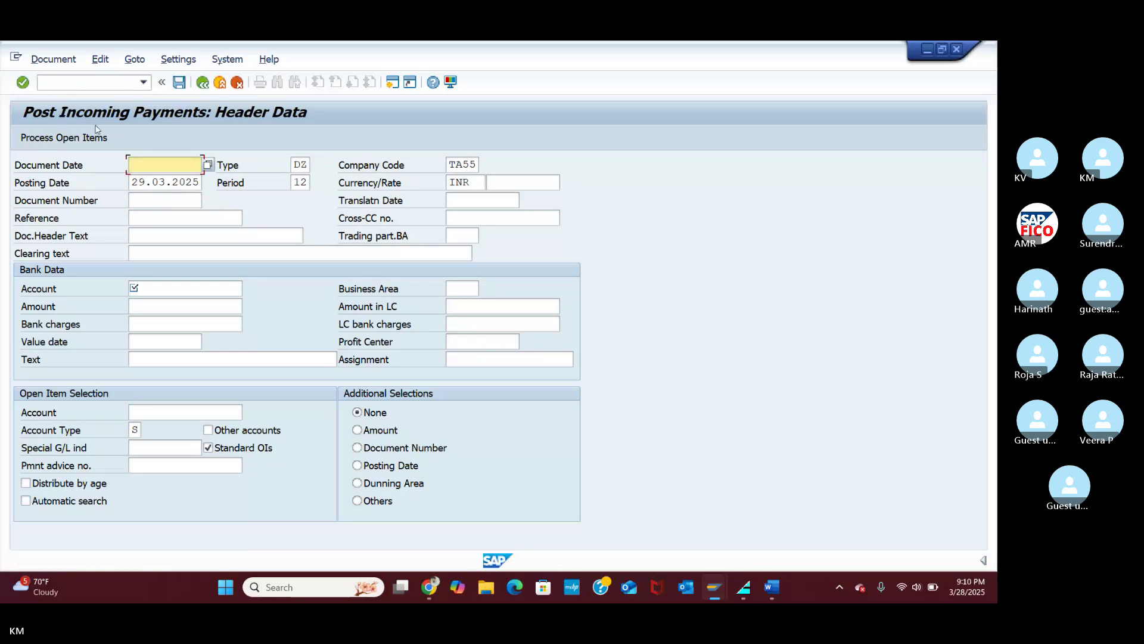
# Step: Set the incoming payment's document date to 29.03.2025 and its document type to SA, G/L account document
pyautogui.click(206, 166)
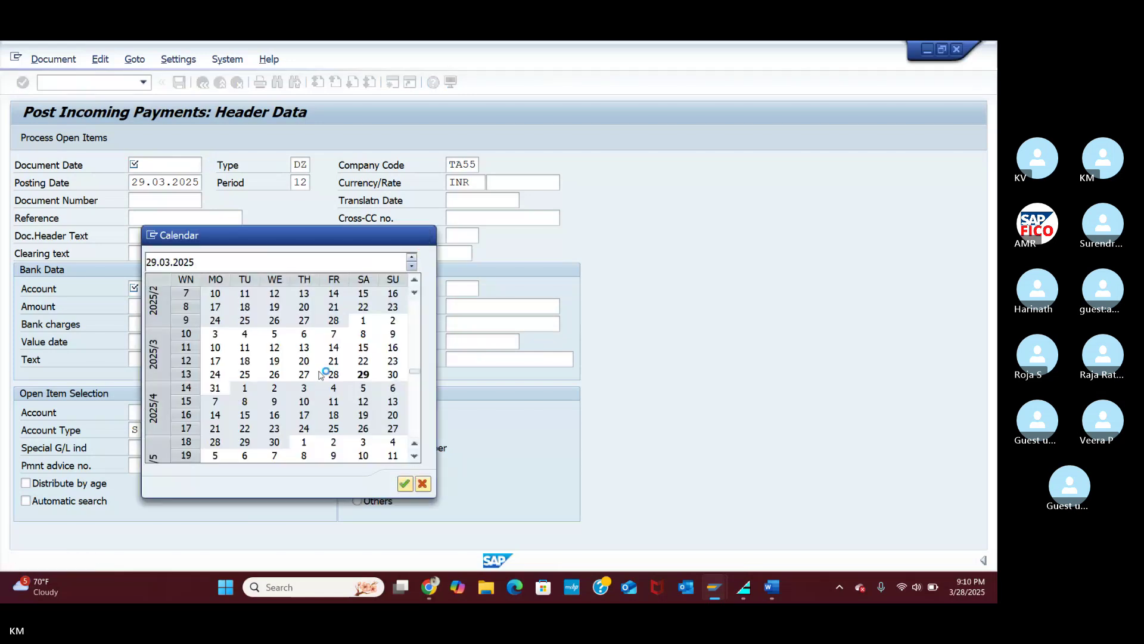
pyautogui.press('Return')
pyautogui.press('Tab')
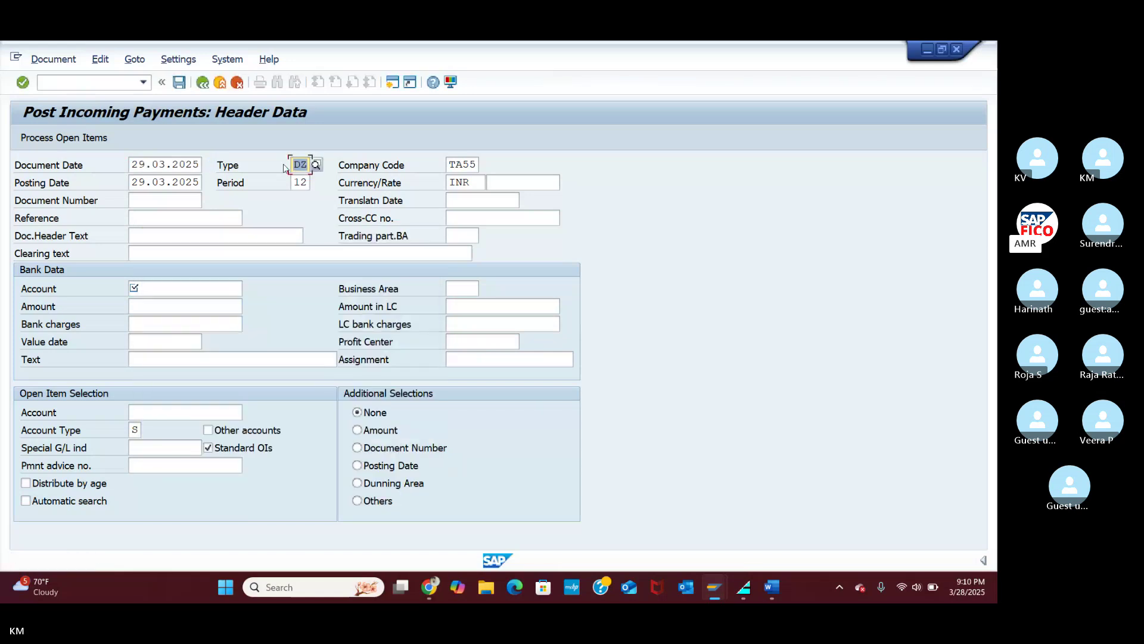
pyautogui.write('SA')
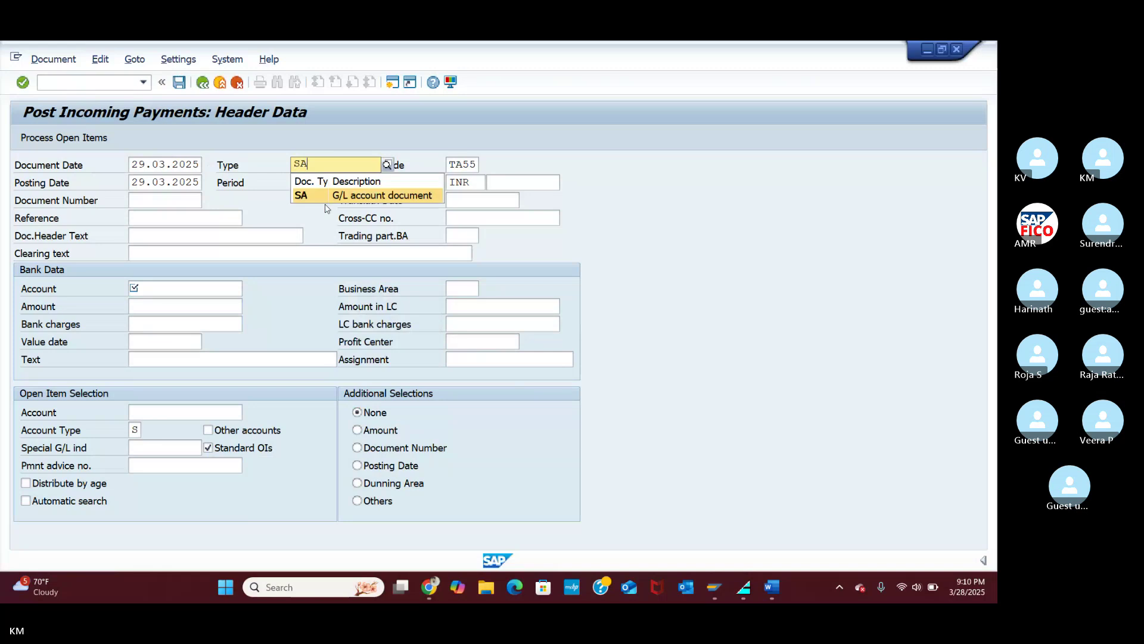
pyautogui.click(316, 196)
# Step: In the bank data, choose the cash account 200109 and enter an amount of 25000
pyautogui.click(241, 290)
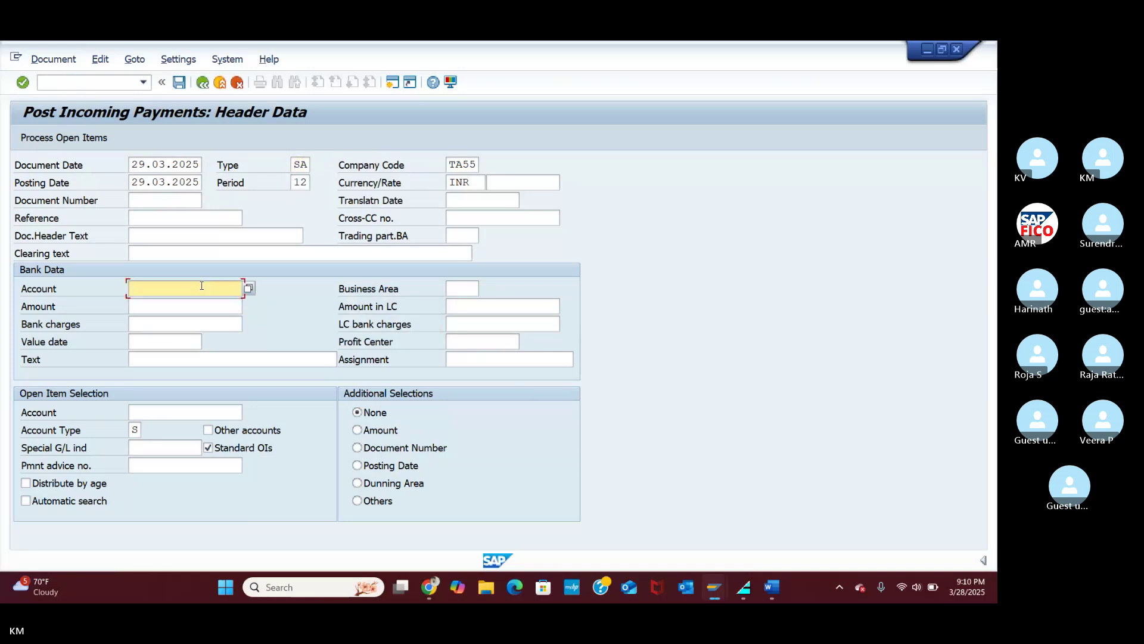
pyautogui.click(248, 290)
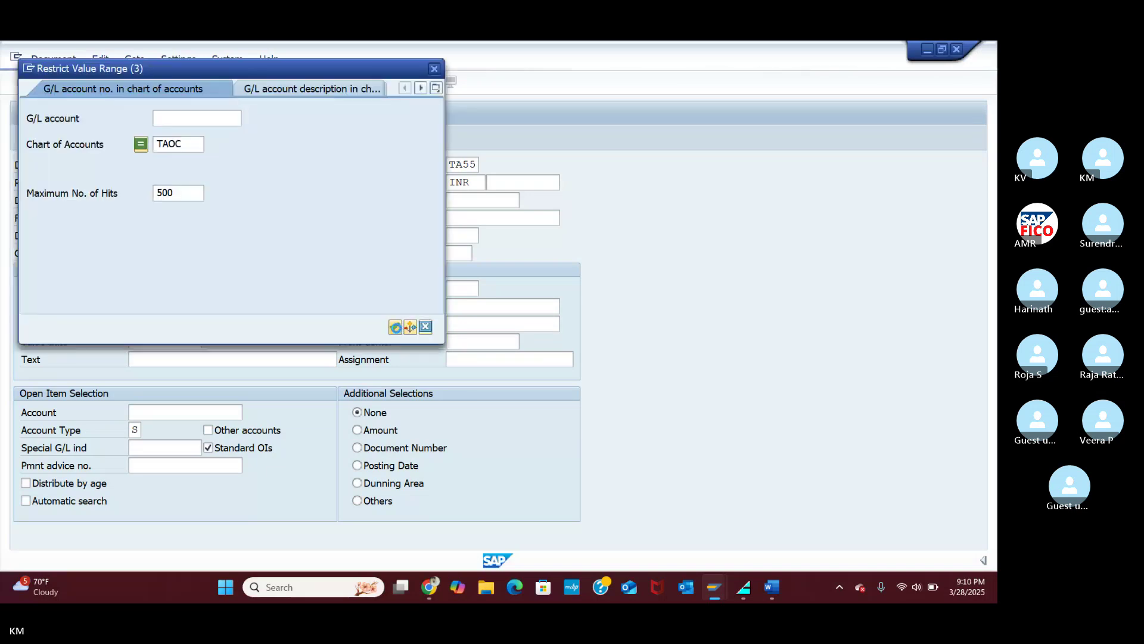
pyautogui.press('Return')
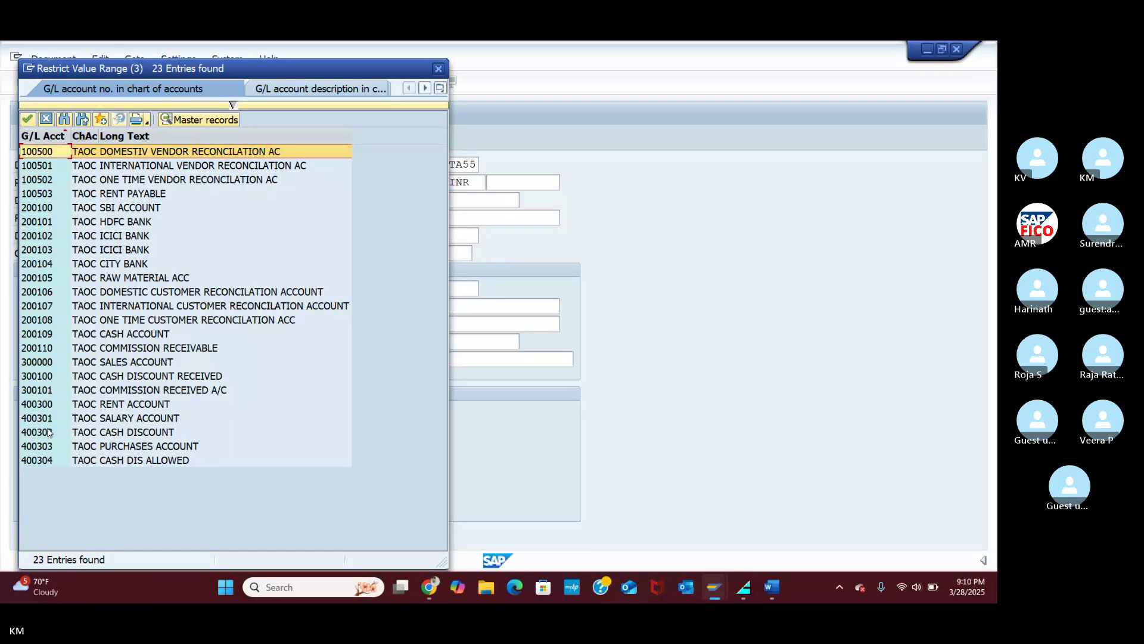
pyautogui.click(38, 338)
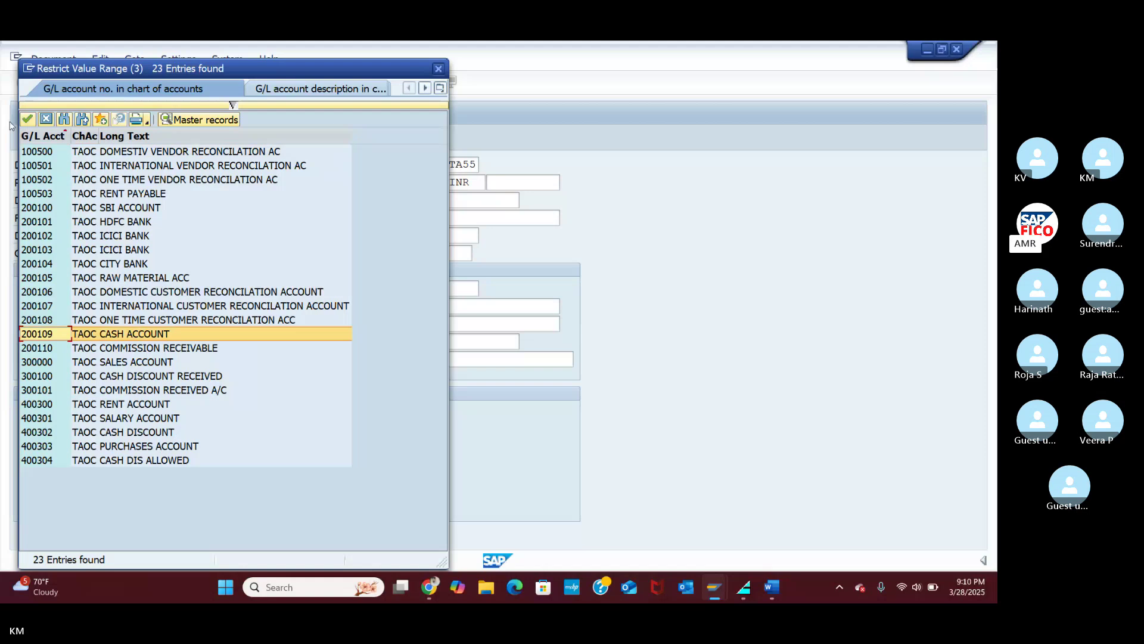
pyautogui.click(27, 120)
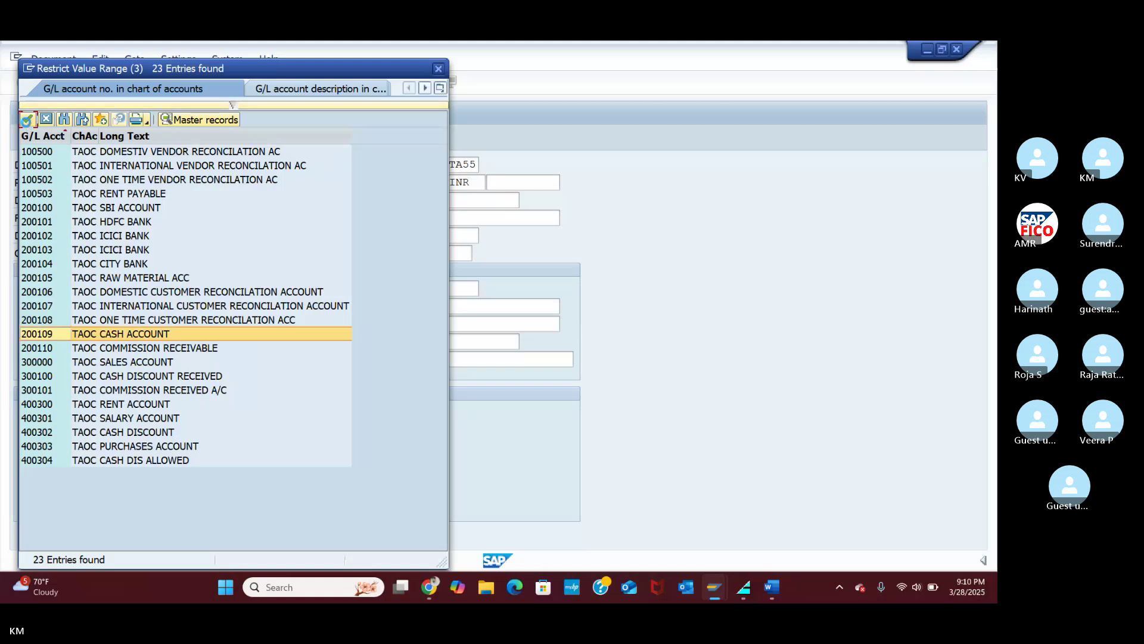
pyautogui.click(148, 305)
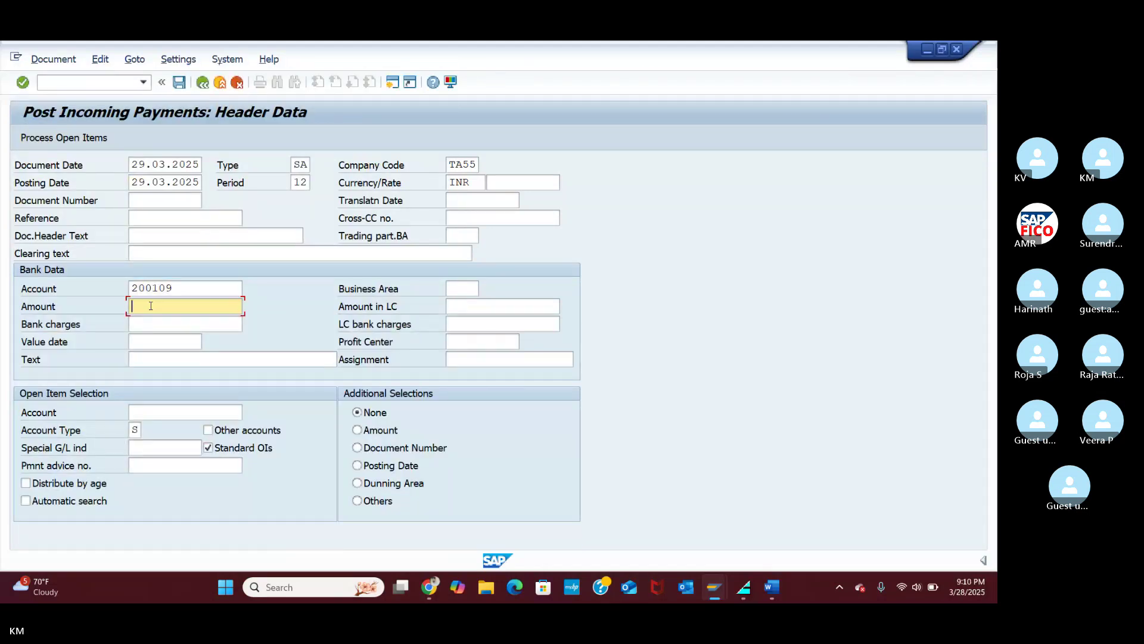
pyautogui.write('25000')
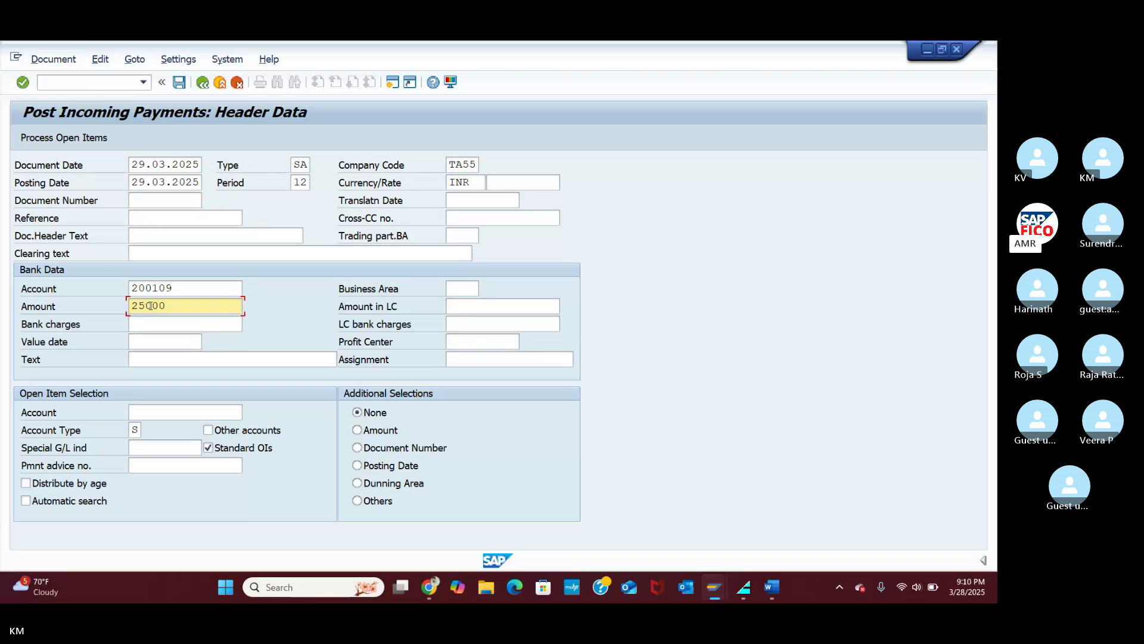
# Step: Choose the commission receivable account 200110 for open item selection and process its open items
pyautogui.click(147, 412)
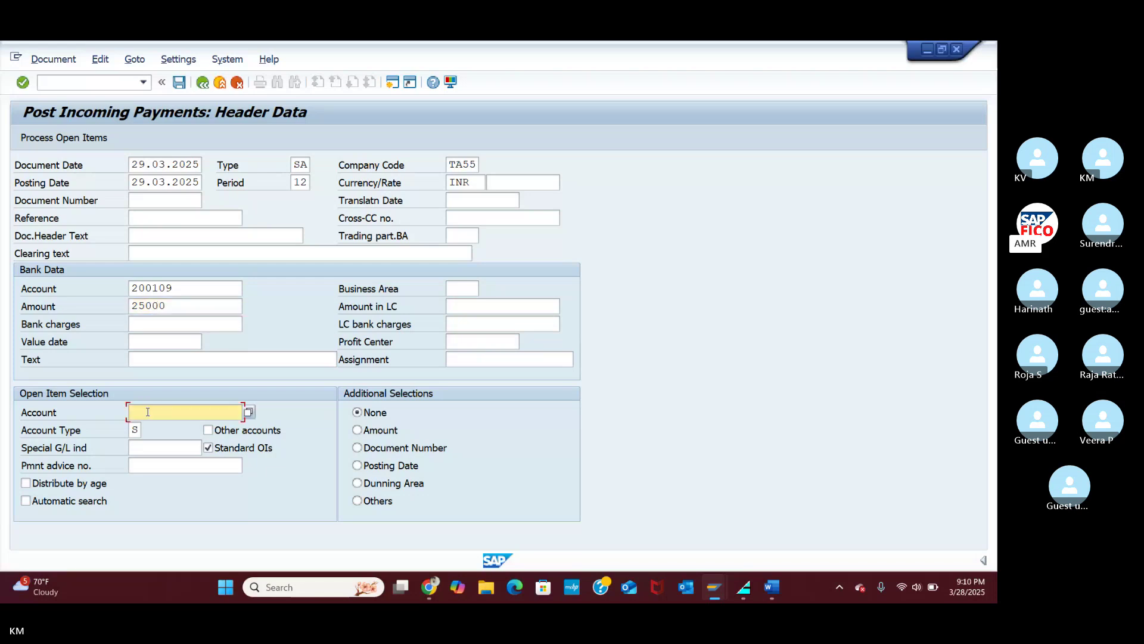
pyautogui.click(248, 412)
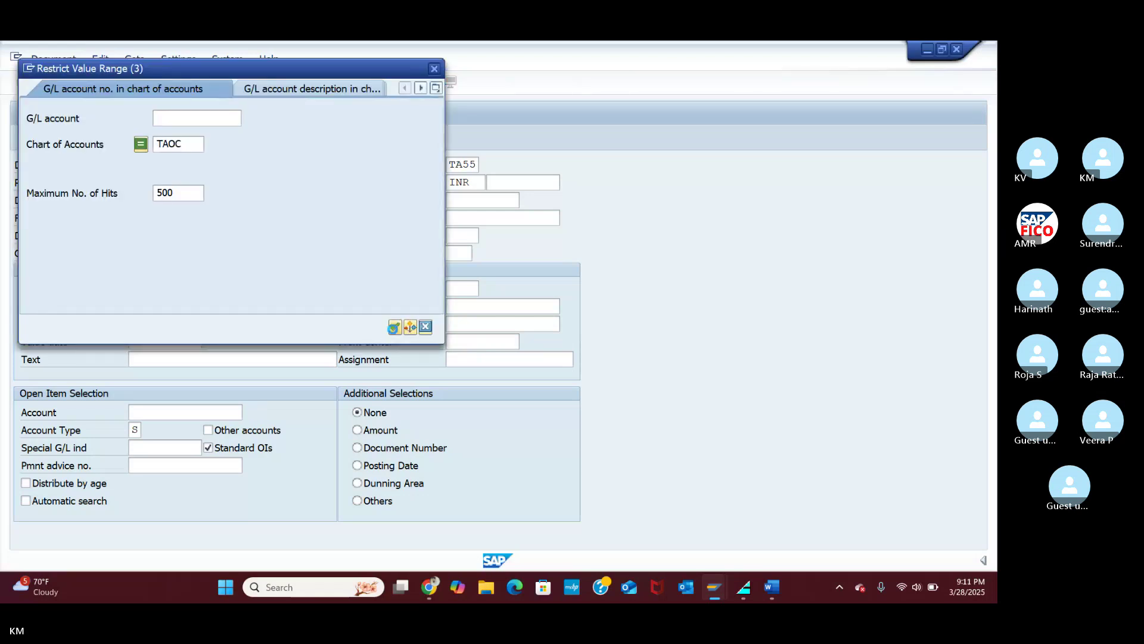
pyautogui.click(393, 327)
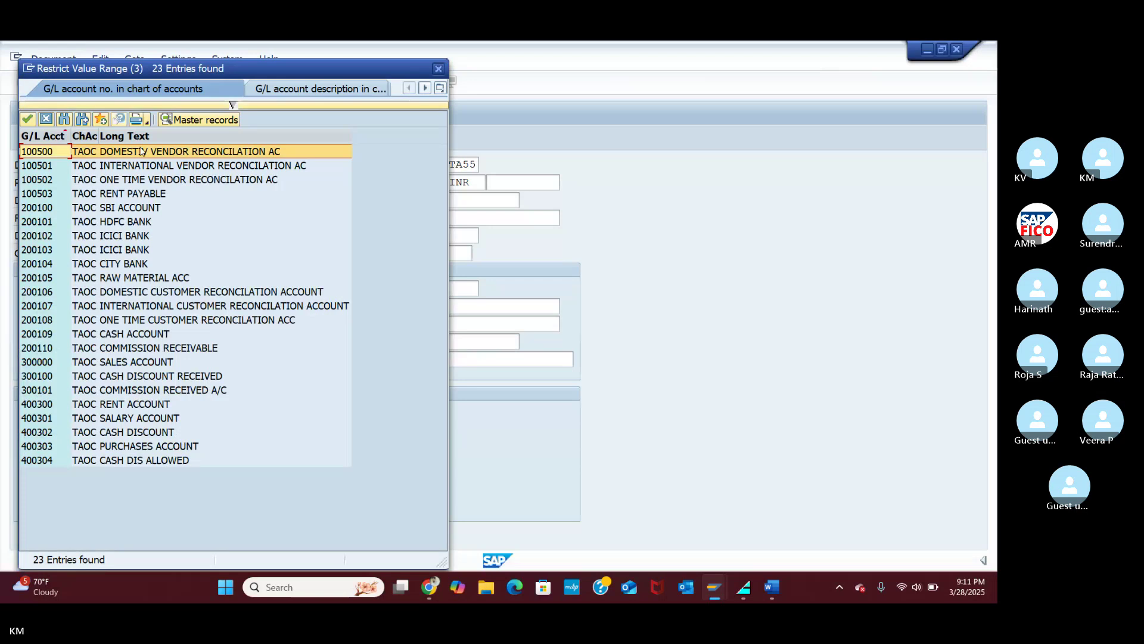
pyautogui.click(122, 346)
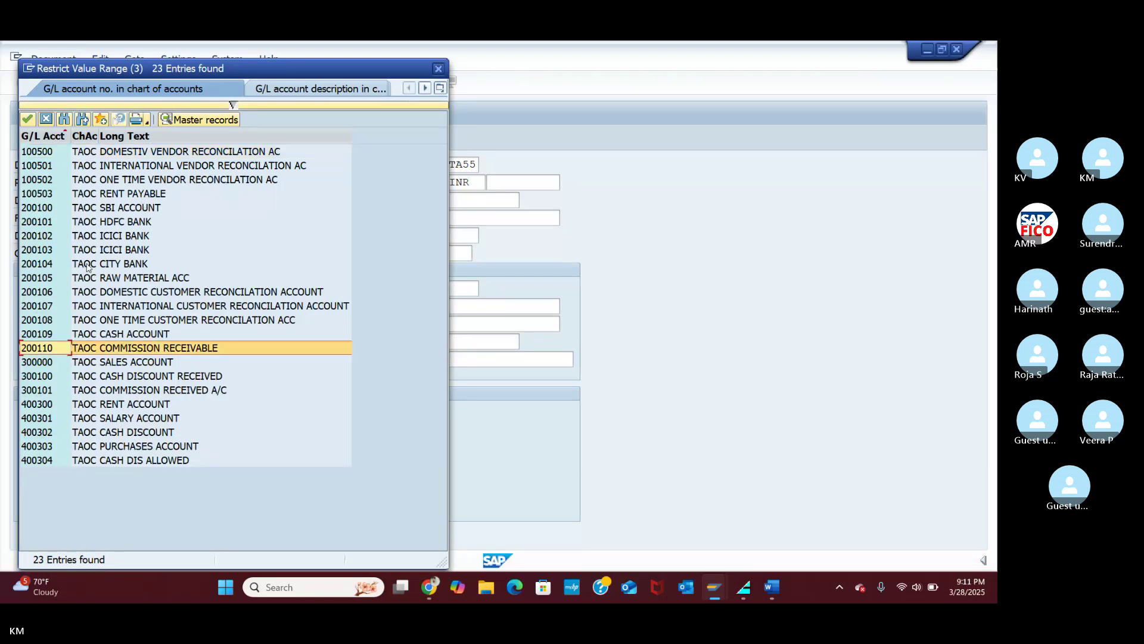
pyautogui.click(31, 122)
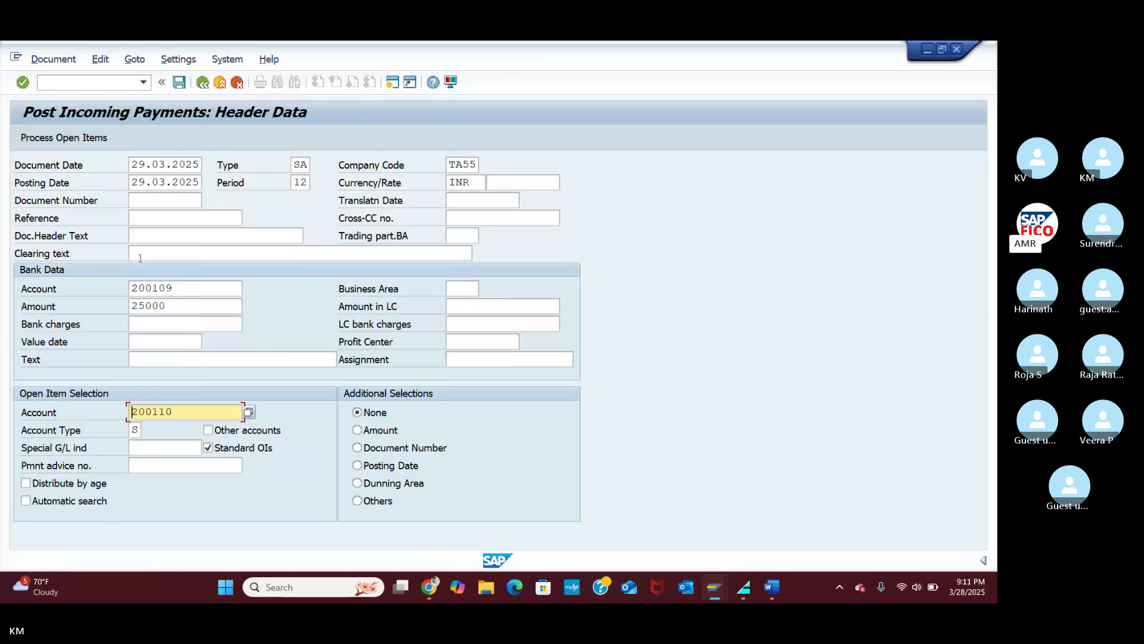
pyautogui.click(66, 141)
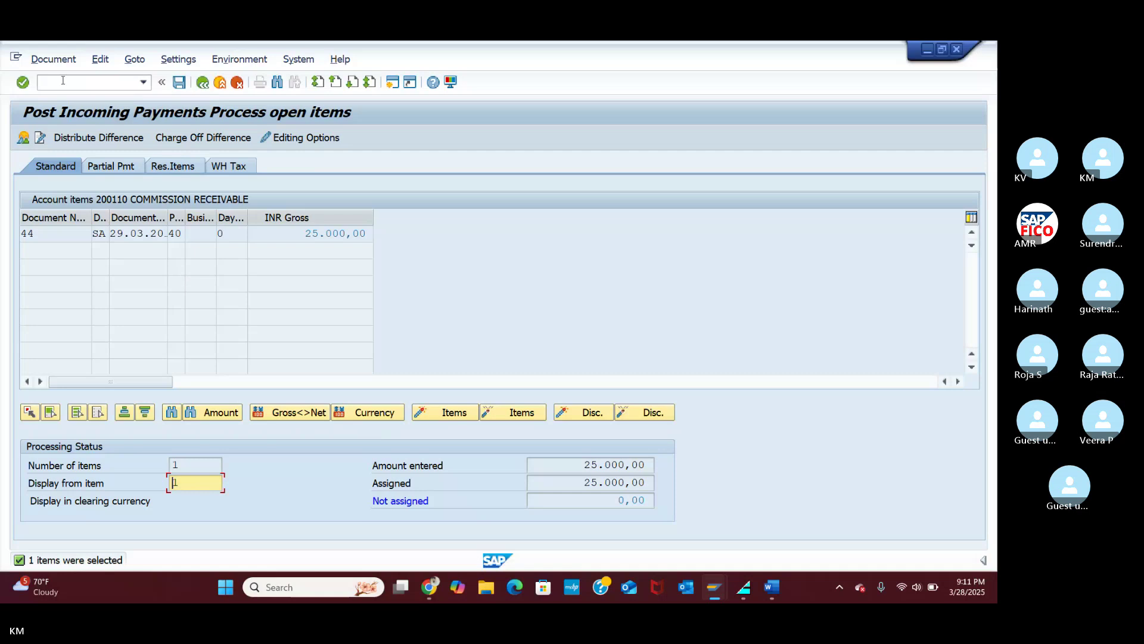
# Step: Simulate the incoming payment document and post it
pyautogui.click(54, 59)
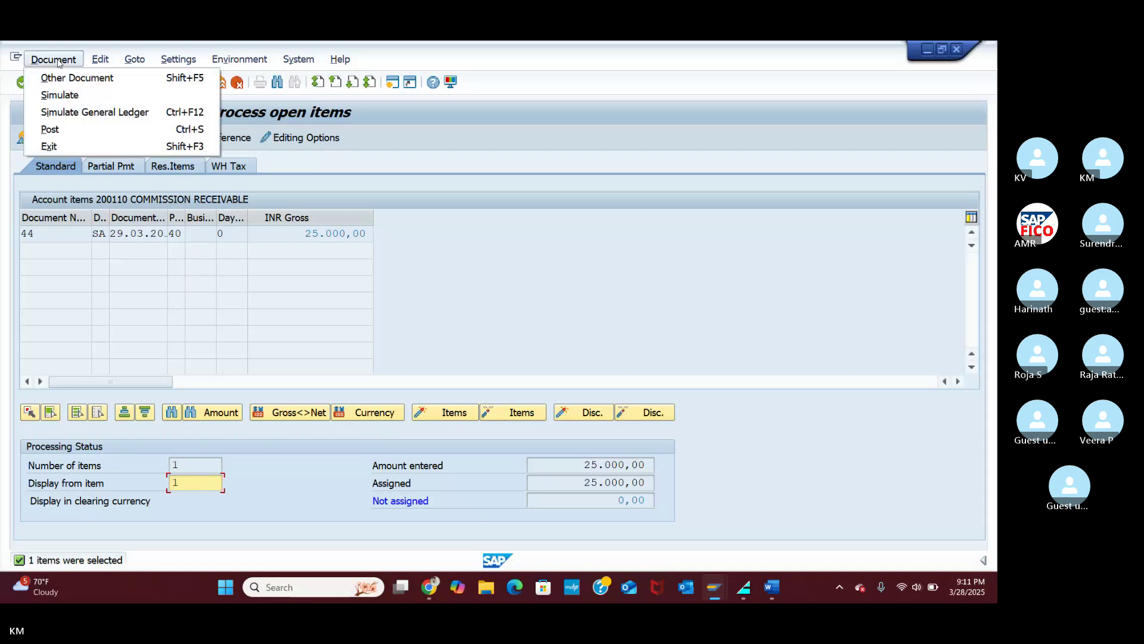
pyautogui.click(60, 95)
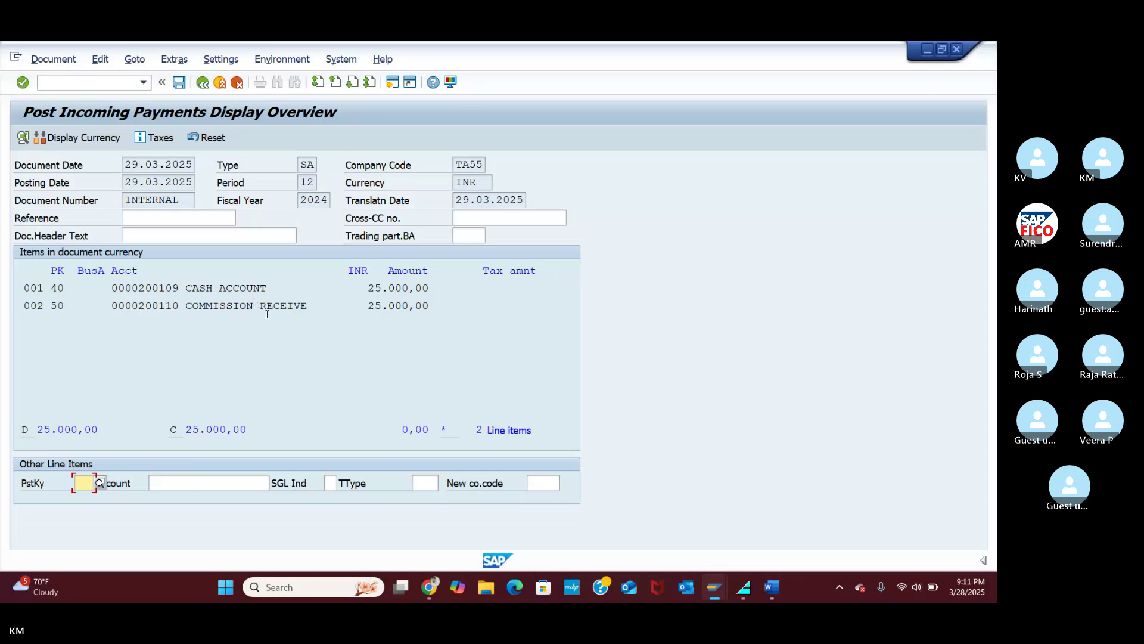
pyautogui.click(180, 88)
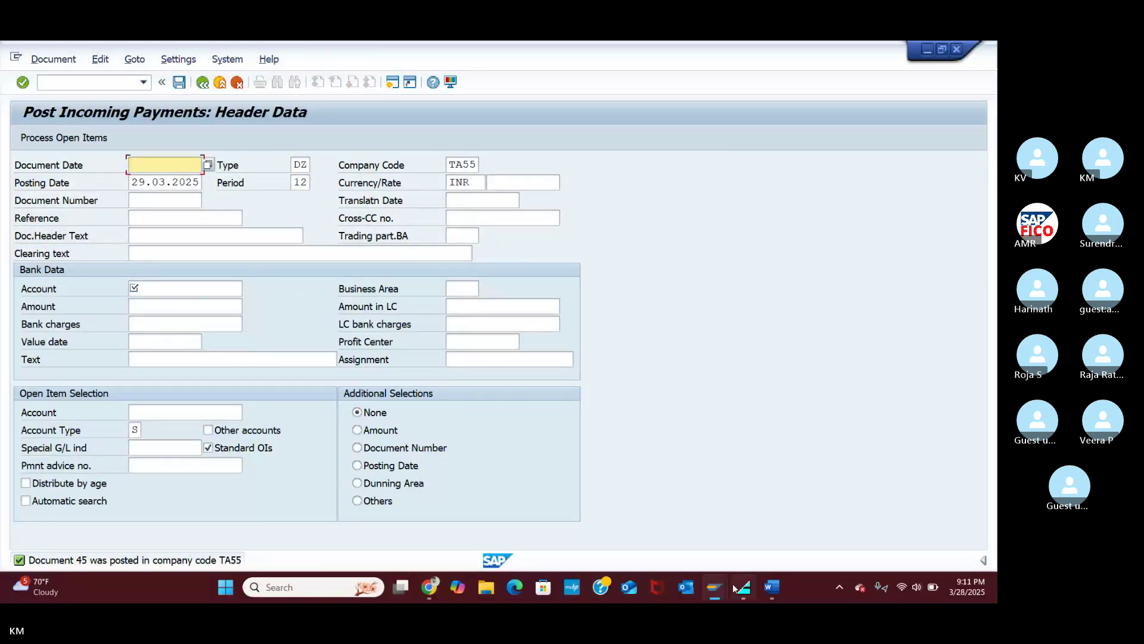
# Step: Switch to the G/L line item session and list the cleared items of account 200110 in company code TA55
pyautogui.moveTo(715, 587)
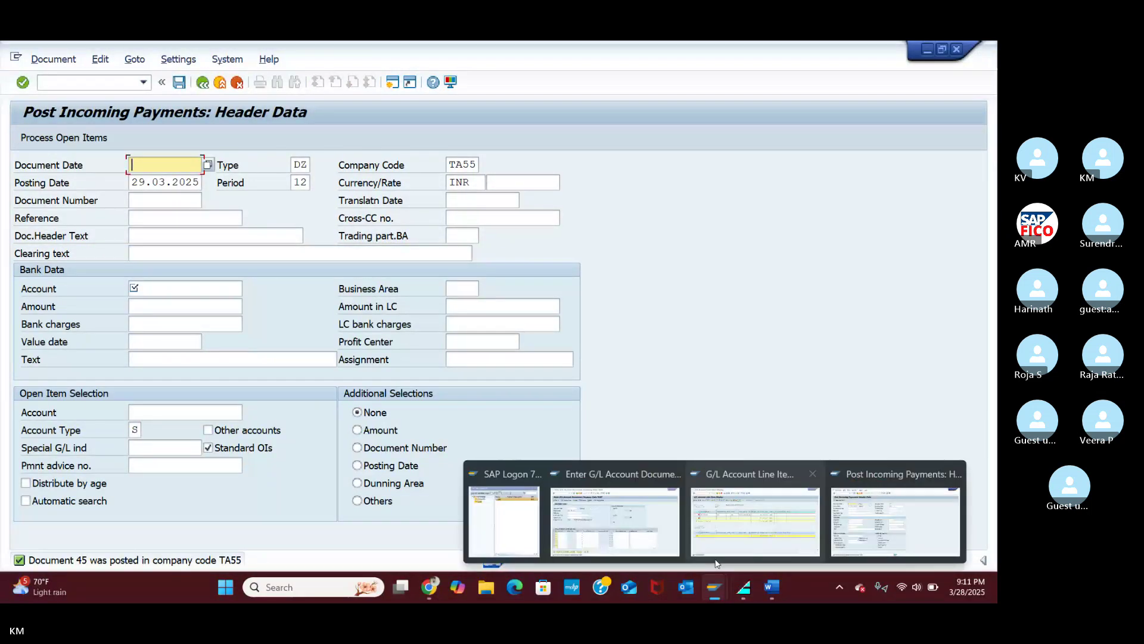
pyautogui.click(716, 559)
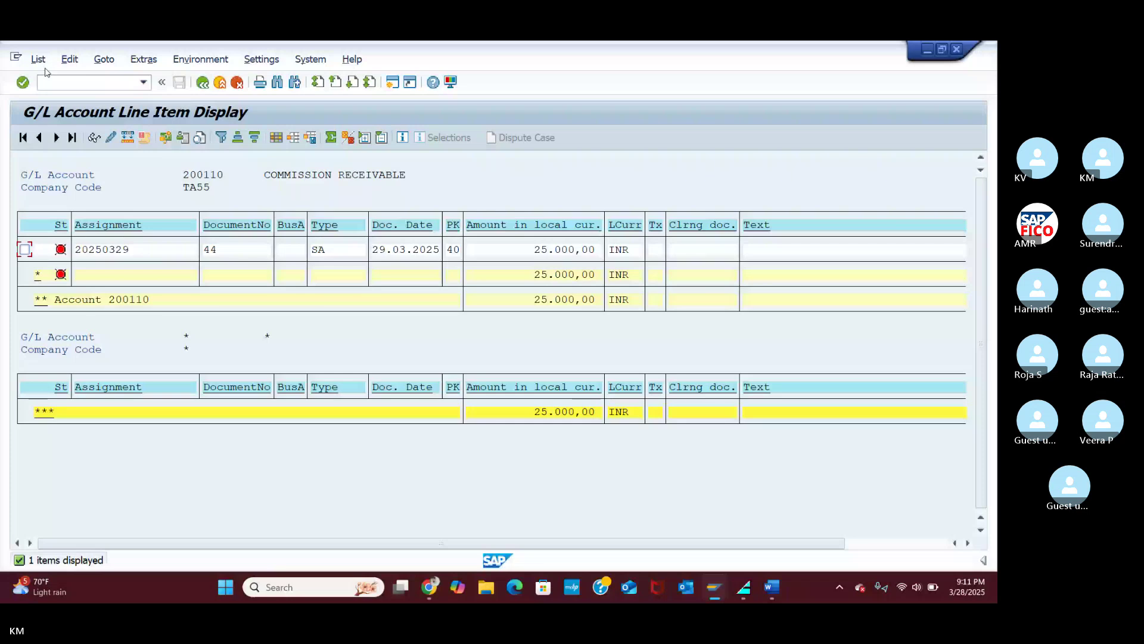
pyautogui.click(38, 59)
pyautogui.click(54, 94)
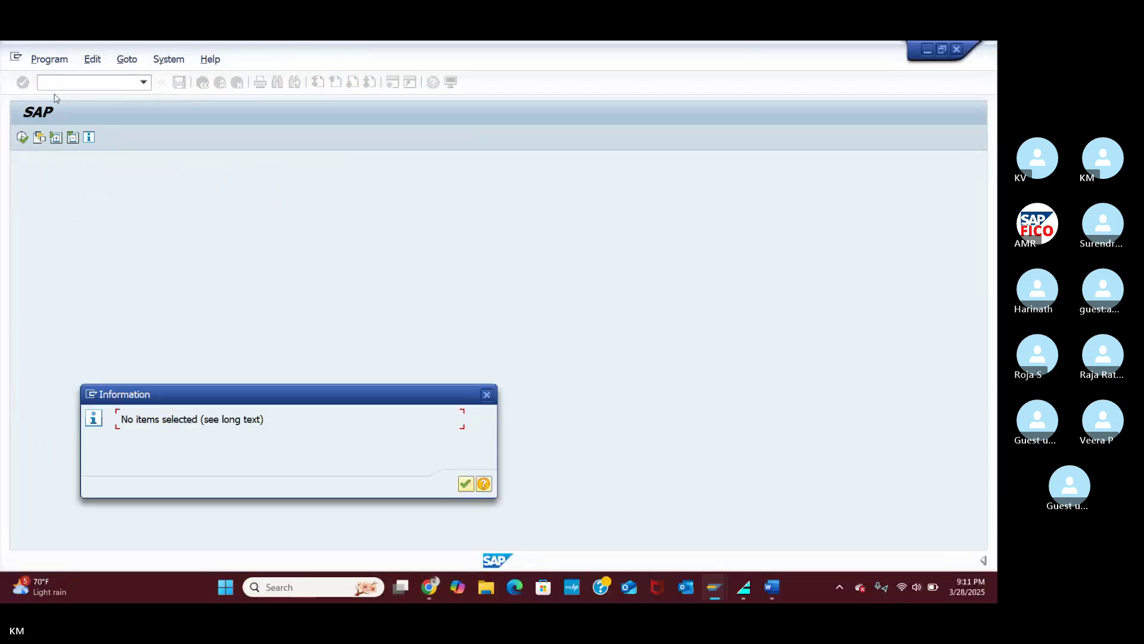
pyautogui.click(464, 482)
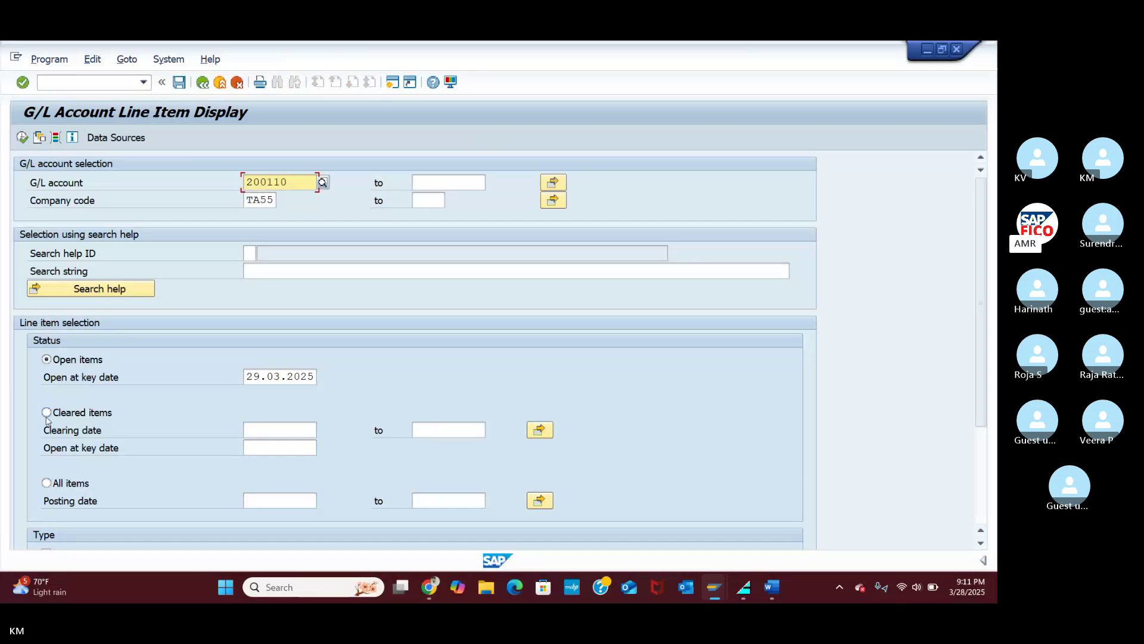
pyautogui.click(46, 412)
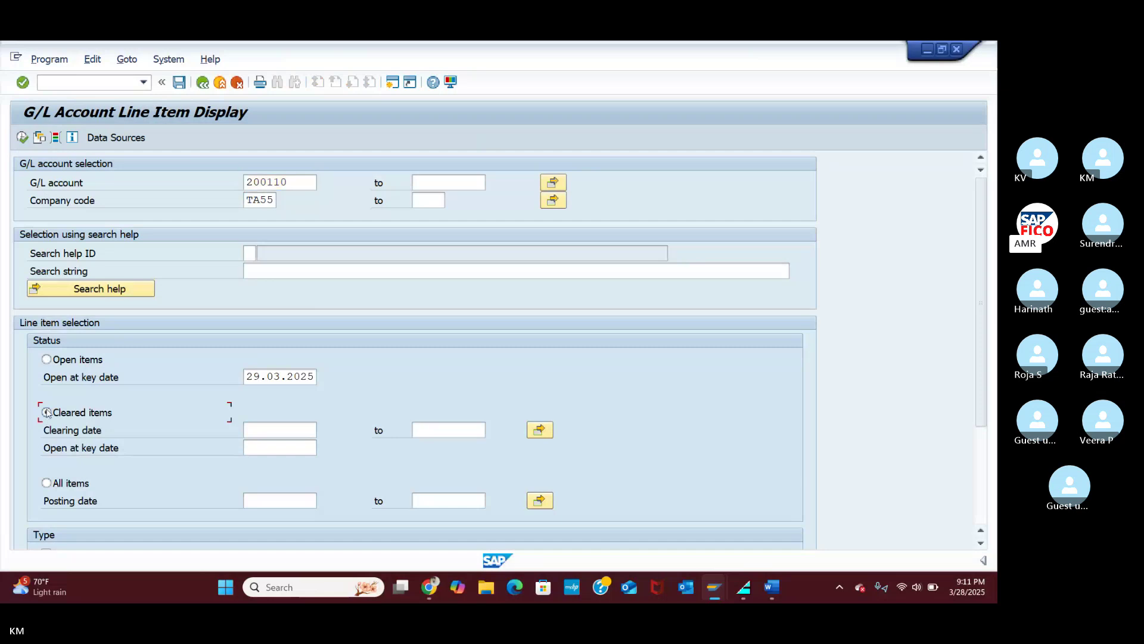
pyautogui.click(22, 138)
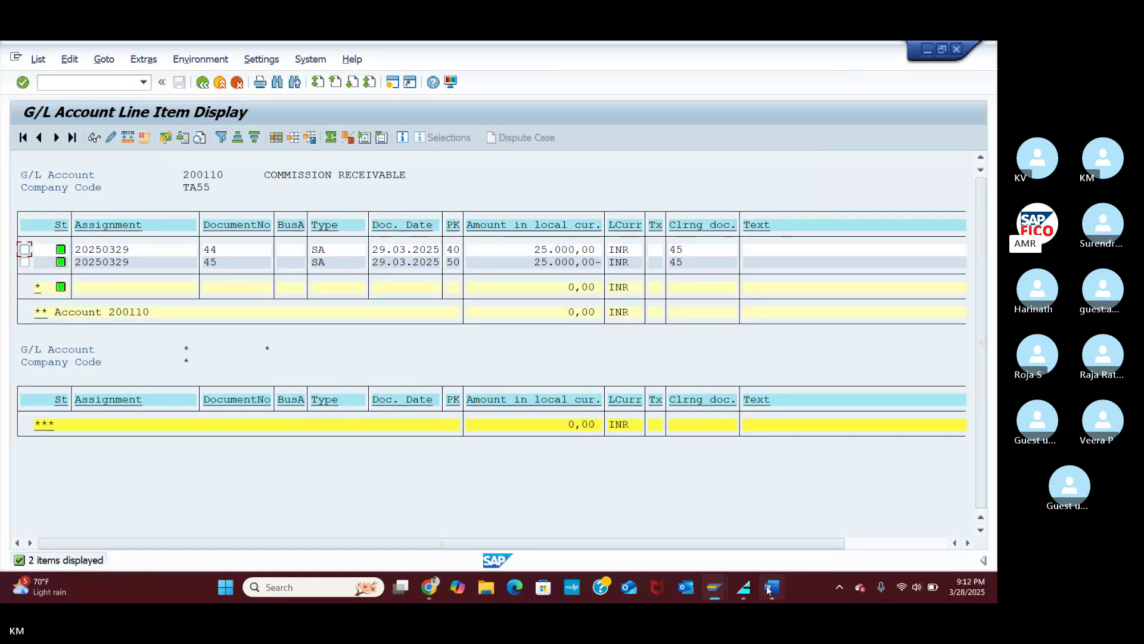
# Step: Switch to the open item management notes in Word and review the G/L account creation and rent entry posting sections
pyautogui.moveTo(766, 577)
pyautogui.click(766, 540)
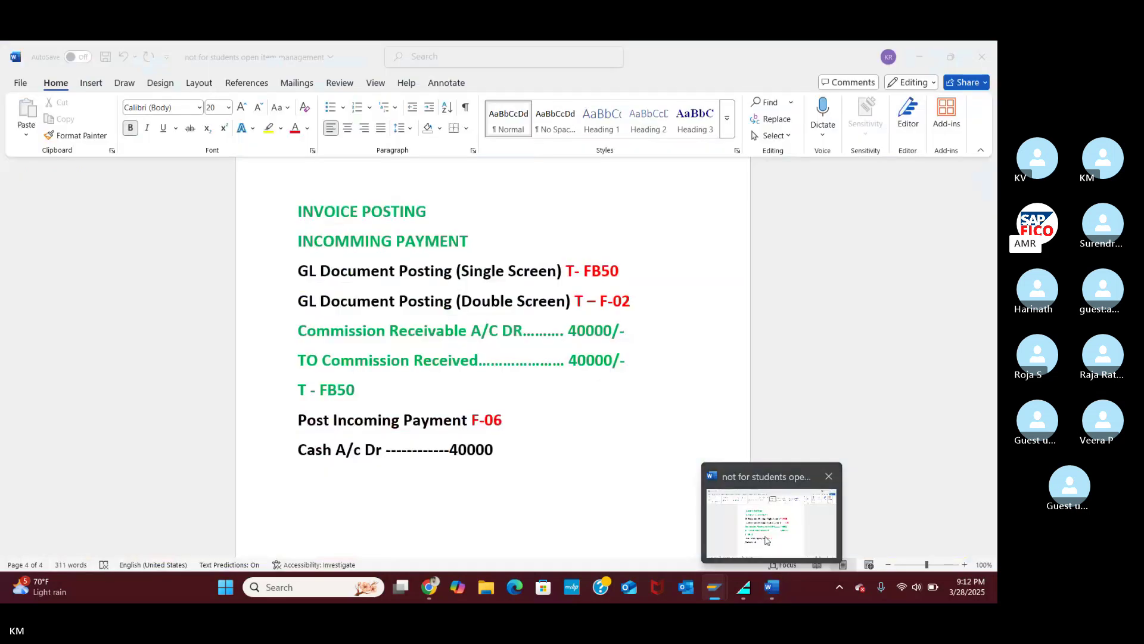
pyautogui.scroll(10, 620, 490)
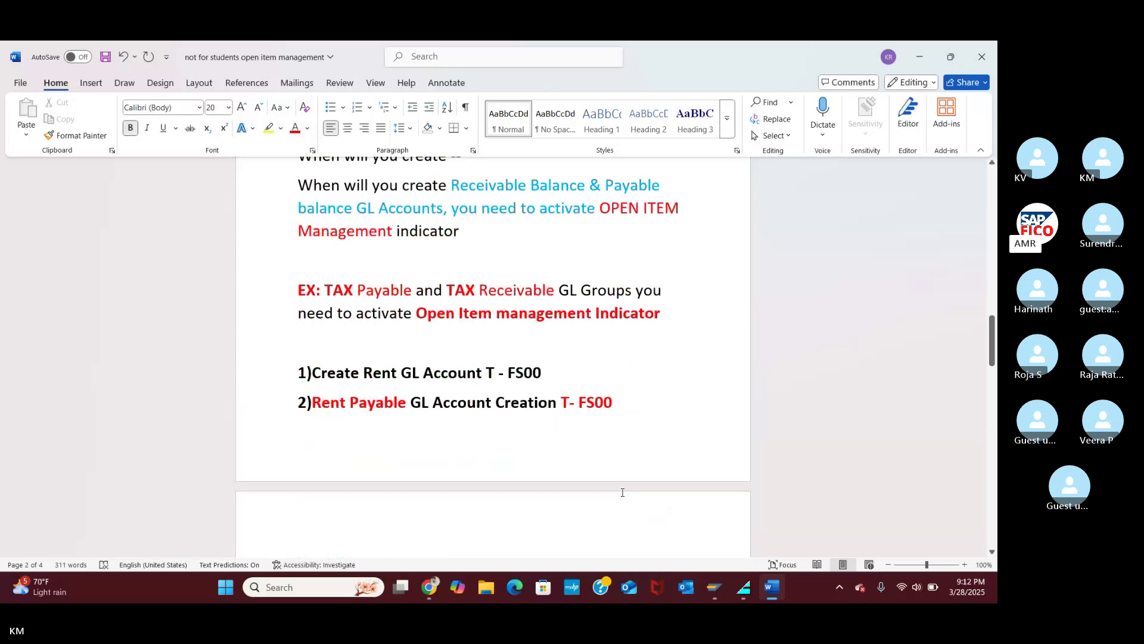
pyautogui.scroll(-10, 622, 493)
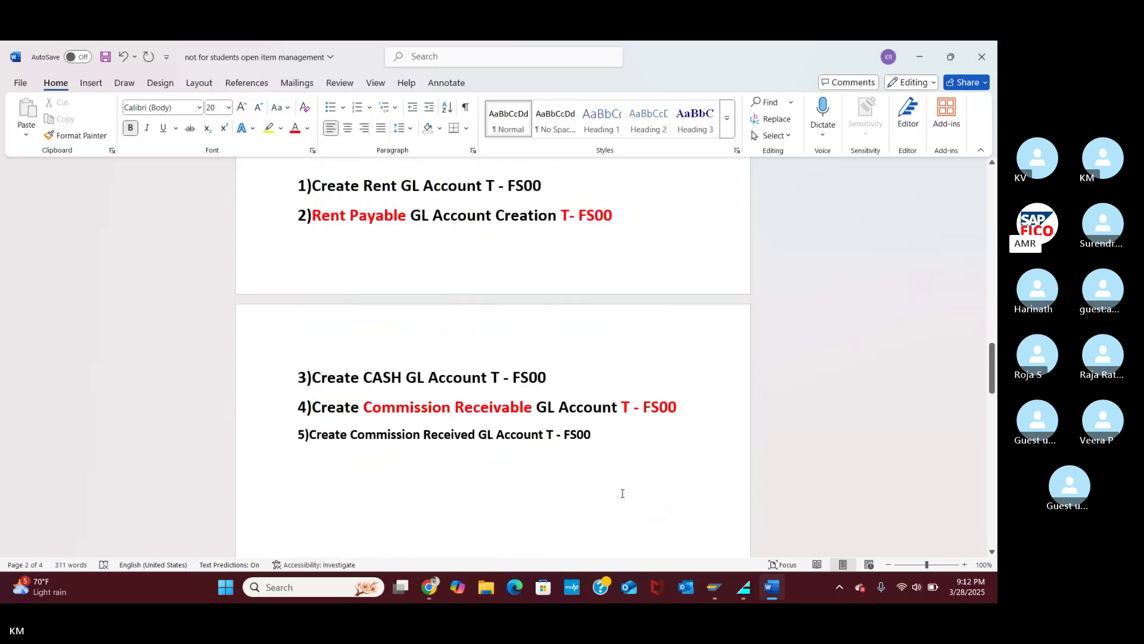
pyautogui.scroll(-3, 621, 493)
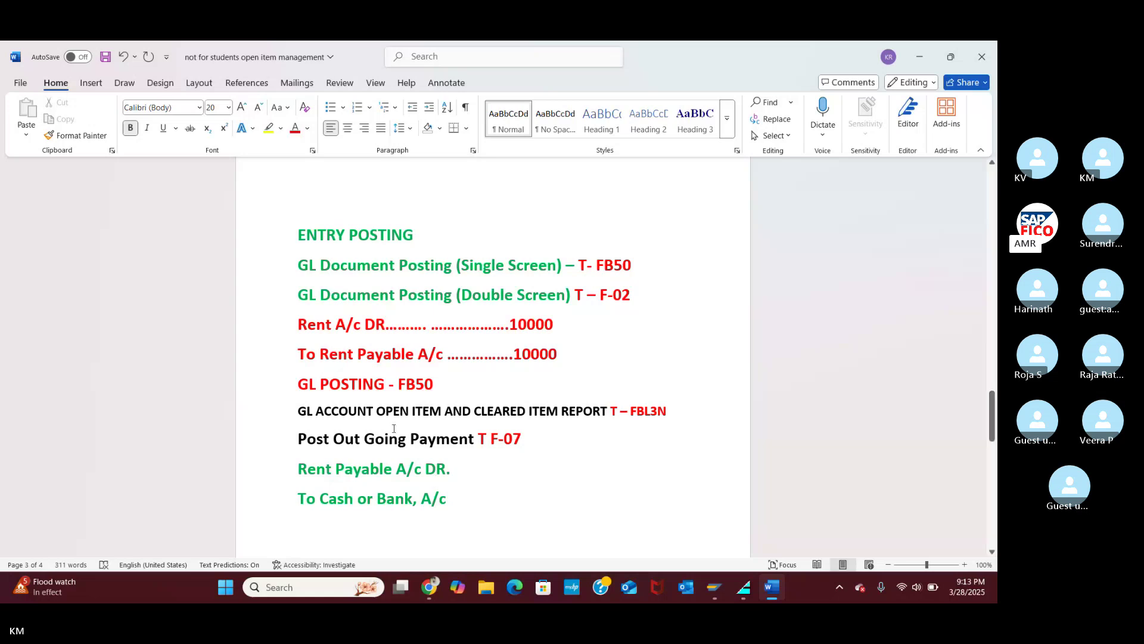
pyautogui.scroll(-1, 434, 479)
pyautogui.scroll(-1, 420, 435)
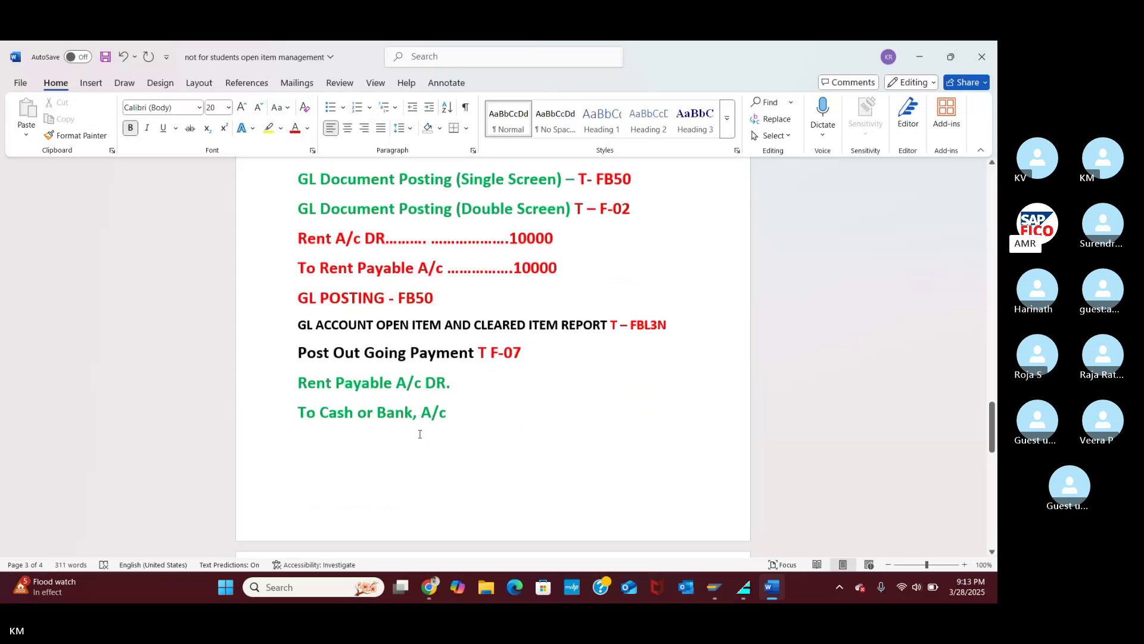
# Step: Add the line "COMMISSION RECEIVABLE ----40000" under the cash debit entry in the incoming payment section of the notes
pyautogui.scroll(-3, 435, 409)
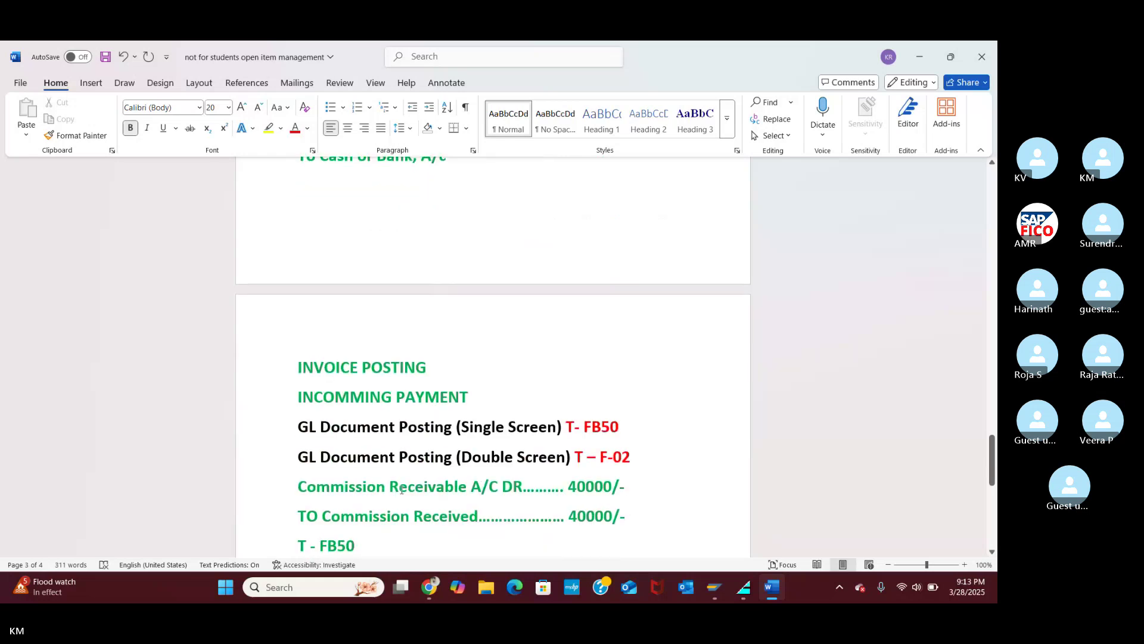
pyautogui.scroll(-1, 411, 465)
pyautogui.scroll(-1, 401, 490)
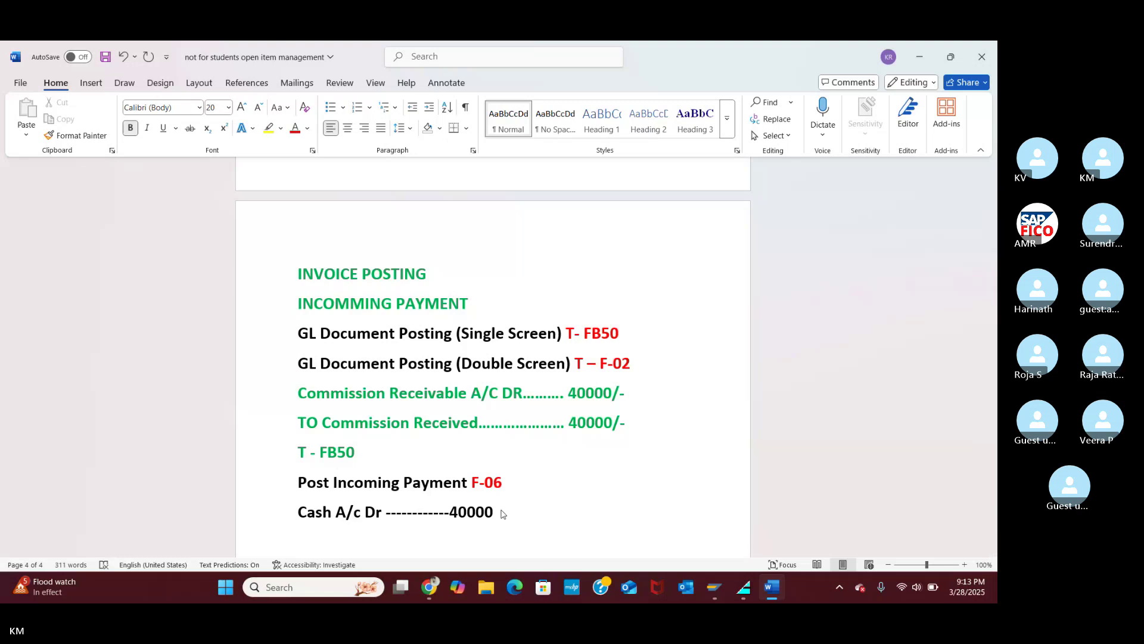
pyautogui.write('C')
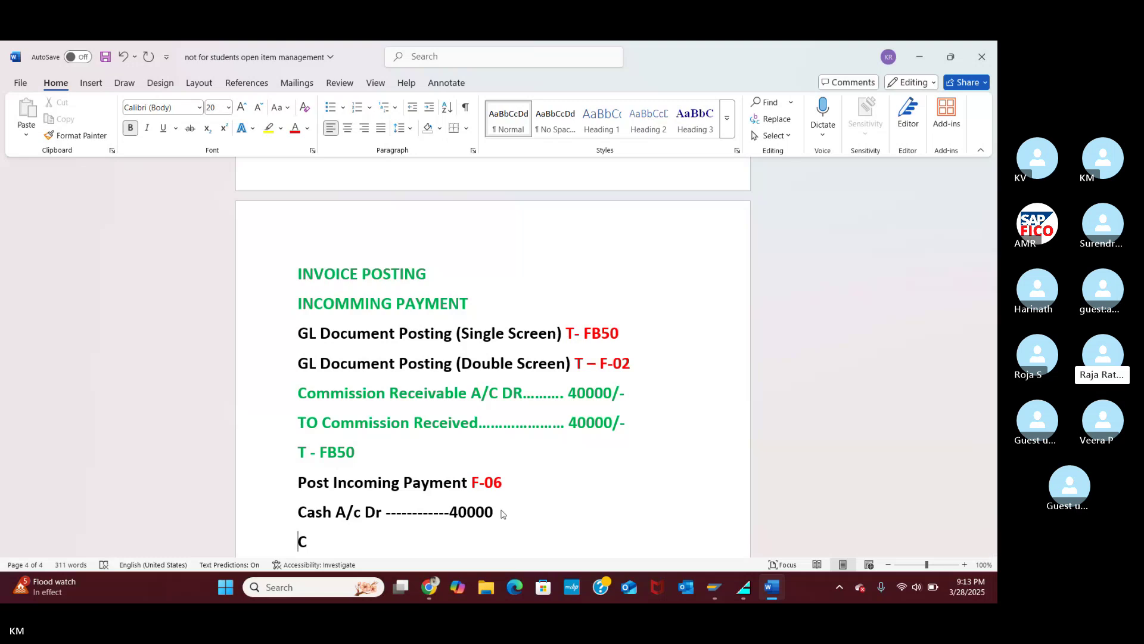
pyautogui.write('OMMISSION RE')
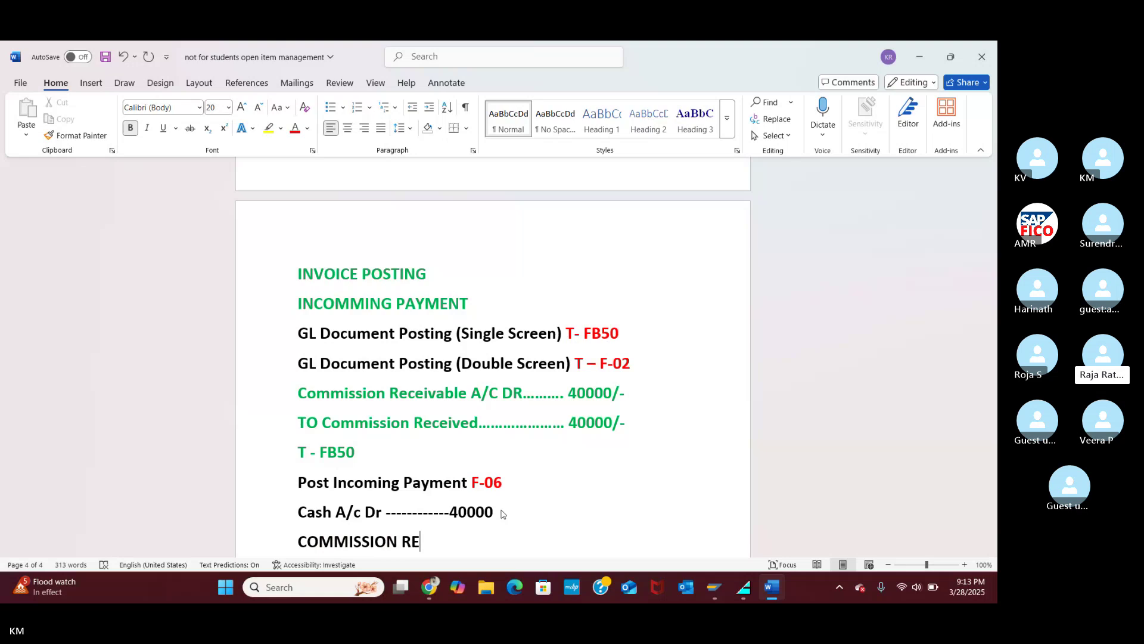
pyautogui.write('CE')
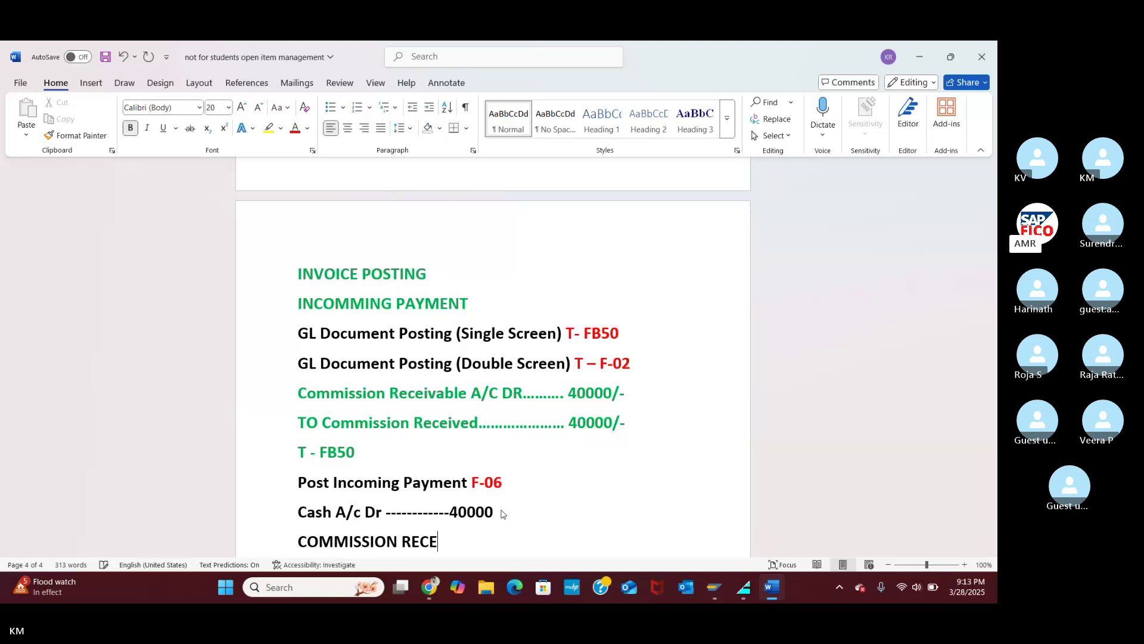
pyautogui.write('IVABLE   ----40')
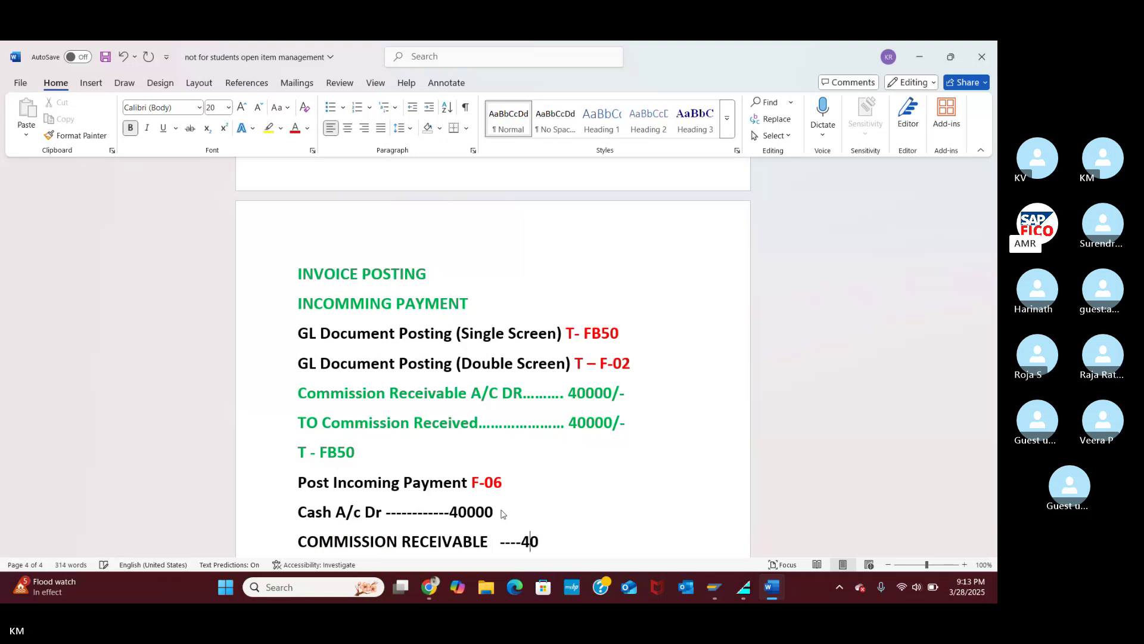
pyautogui.write('000')
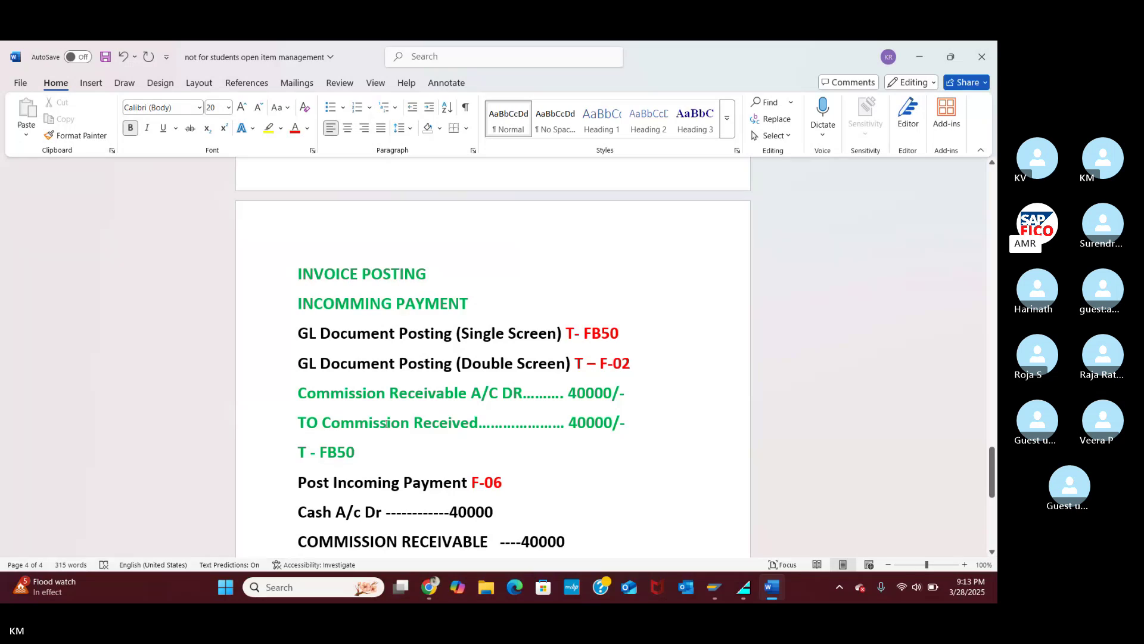
pyautogui.scroll(-5, 413, 491)
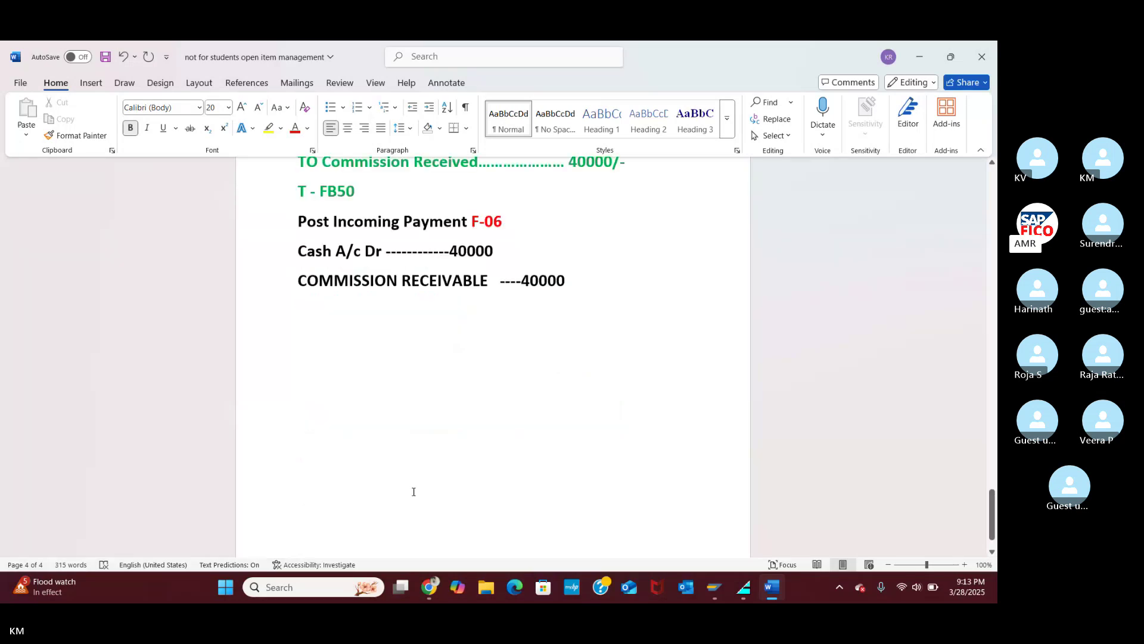
pyautogui.scroll(-1, 413, 491)
pyautogui.scroll(5, 411, 492)
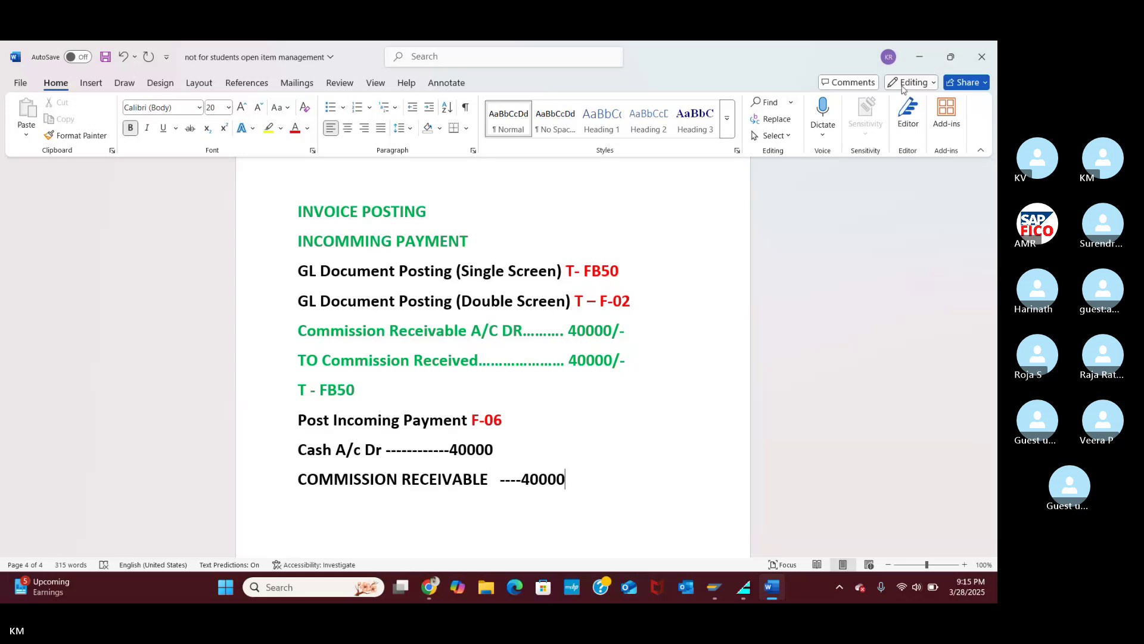
# Step: Check the Skype meeting window with its chat and return to the open item management notes in Word
pyautogui.click(429, 587)
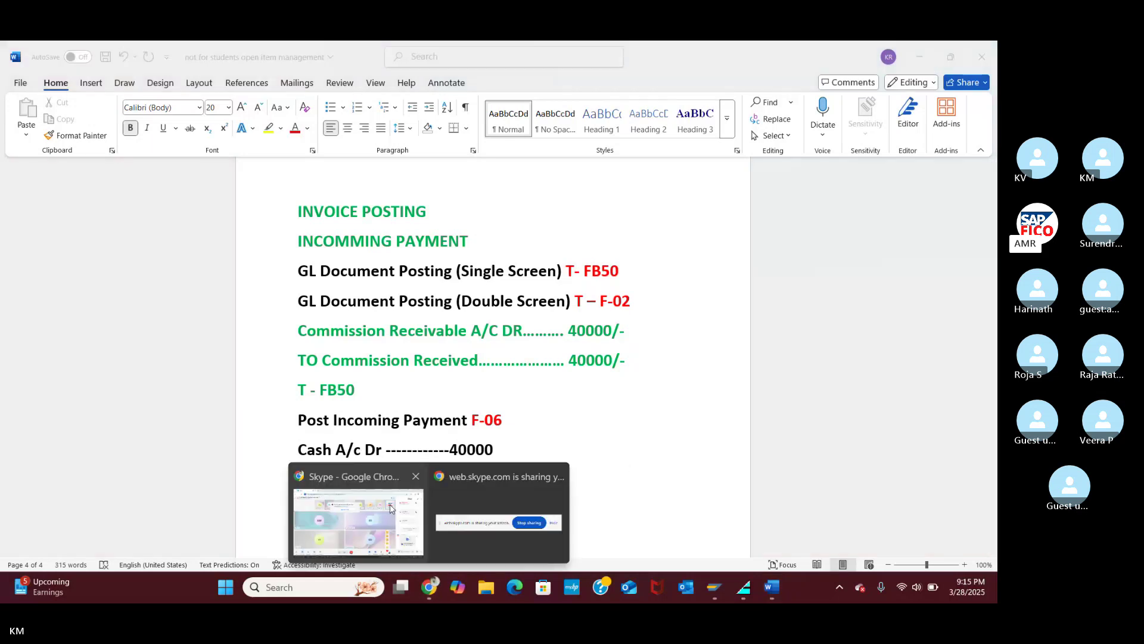
pyautogui.click(390, 507)
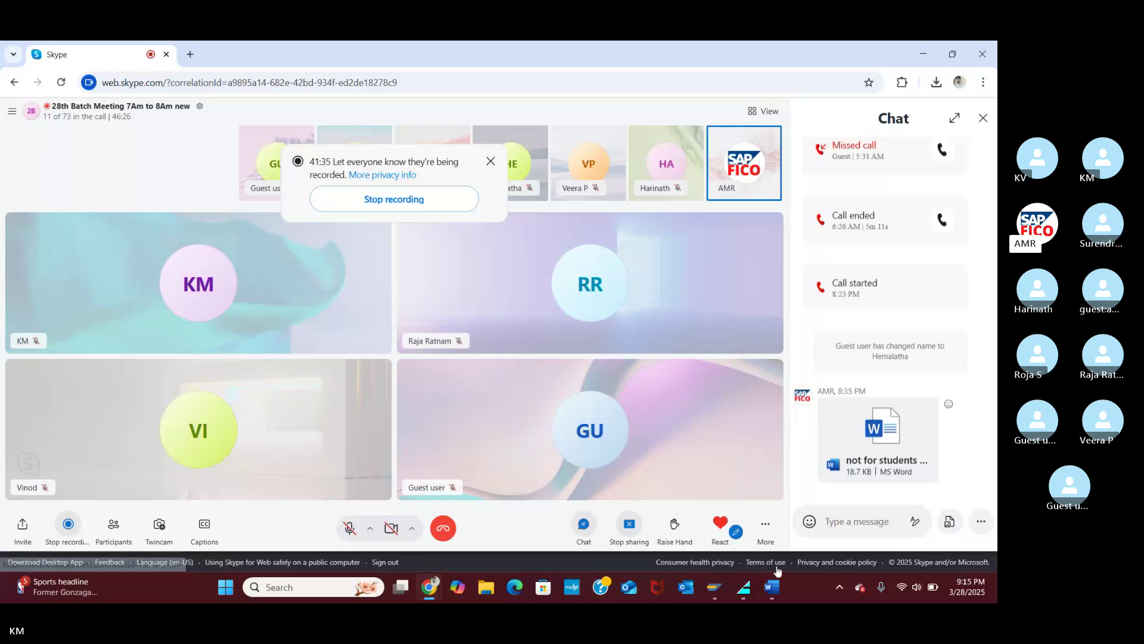
pyautogui.moveTo(771, 587)
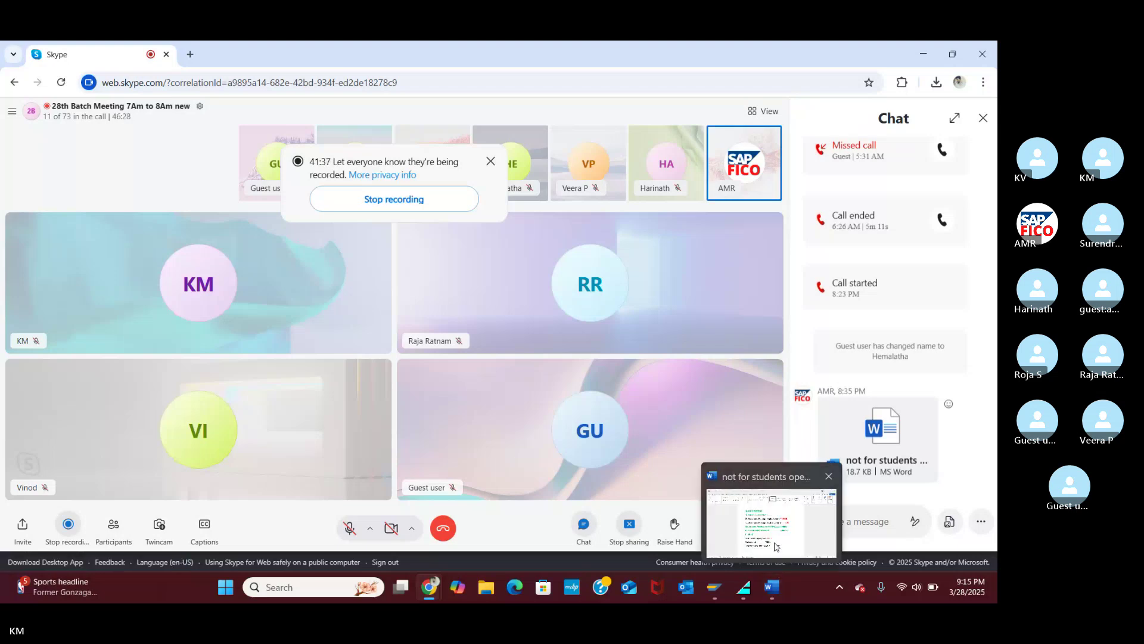
pyautogui.click(772, 521)
# Step: Open the recent document NEW SAP FICO TOP
pyautogui.click(17, 79)
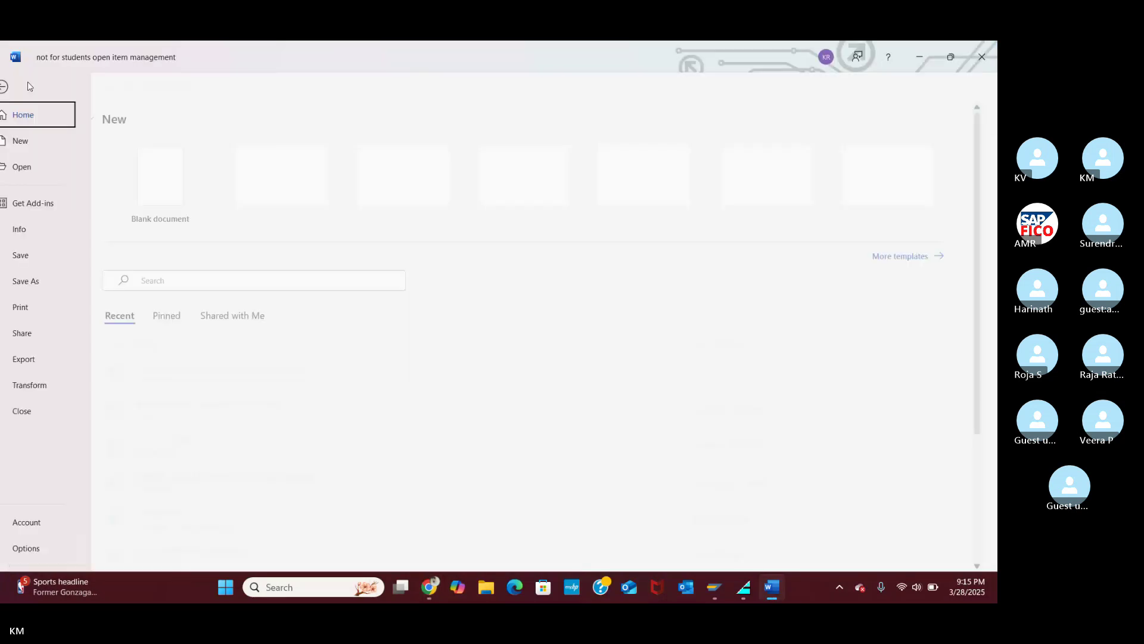
pyautogui.scroll(-3, 199, 411)
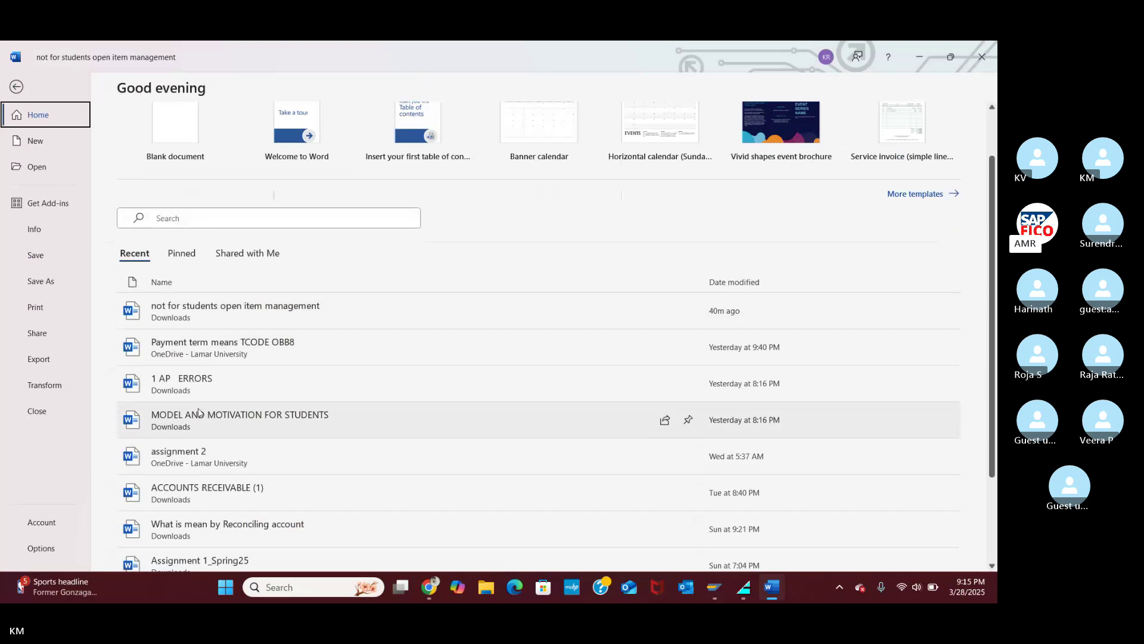
pyautogui.click(216, 539)
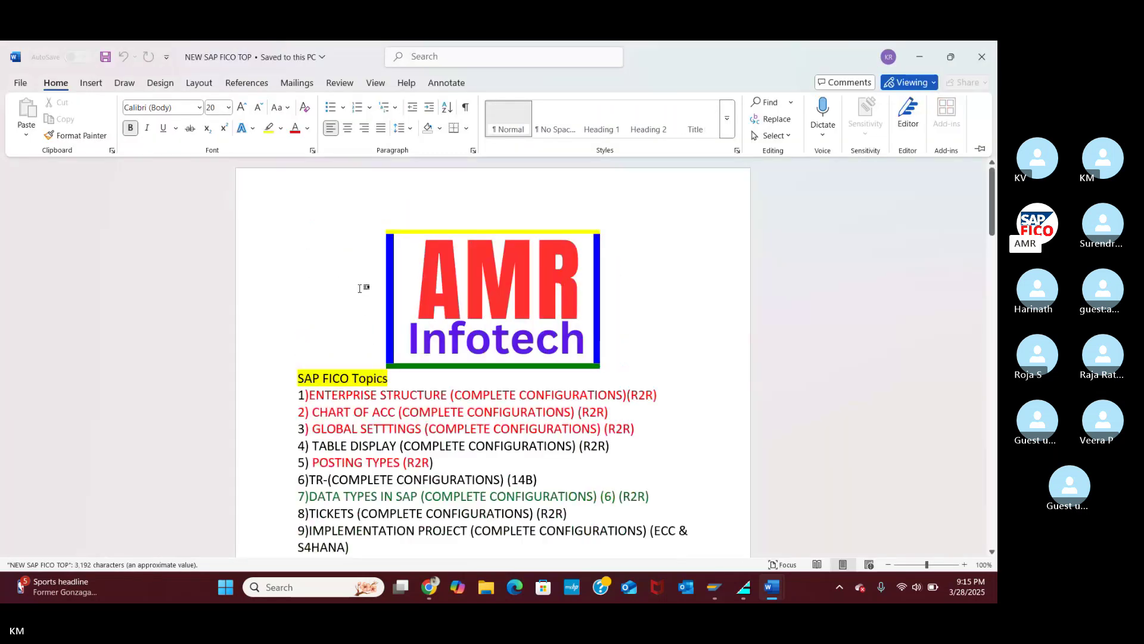
# Step: Color topic 25, OPEN ITEM MGT (COMPLETE CONFIGURATIONS), dark green in the SAP FICO topics list
pyautogui.scroll(-3, 381, 369)
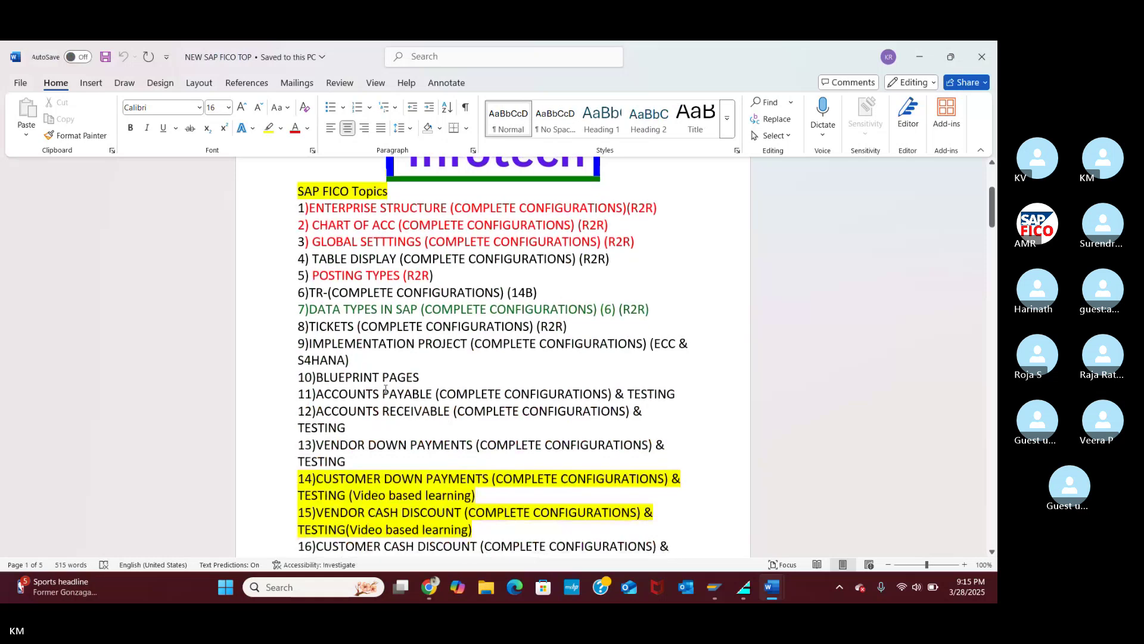
pyautogui.moveTo(341, 392); pyautogui.dragTo(537, 388)
pyautogui.click(453, 377)
pyautogui.scroll(-5, 453, 377)
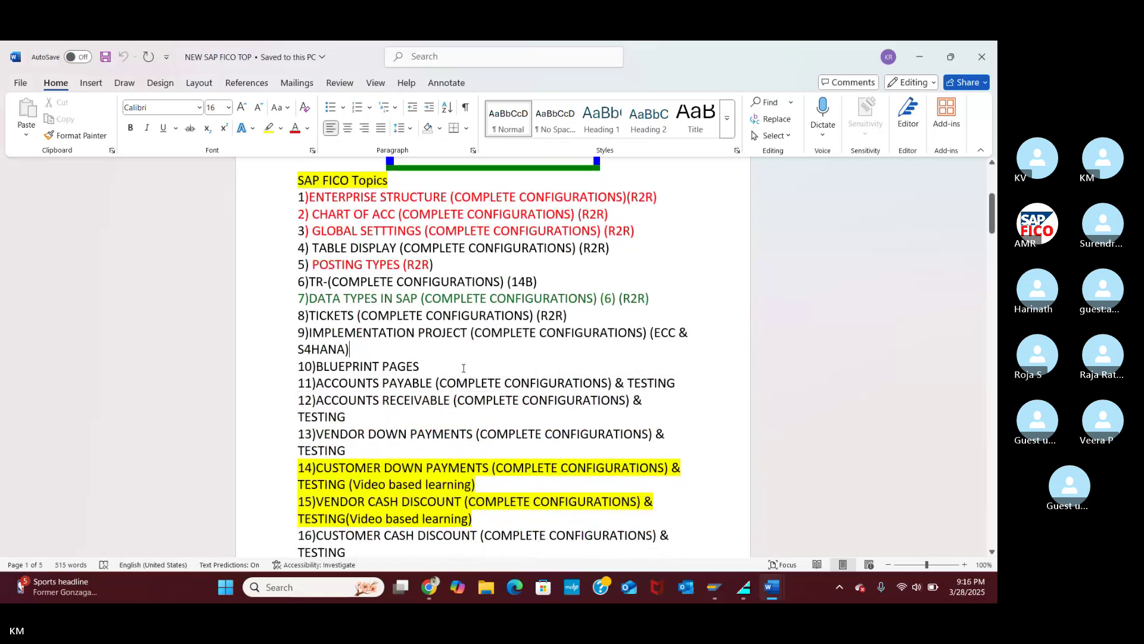
pyautogui.scroll(-5, 452, 377)
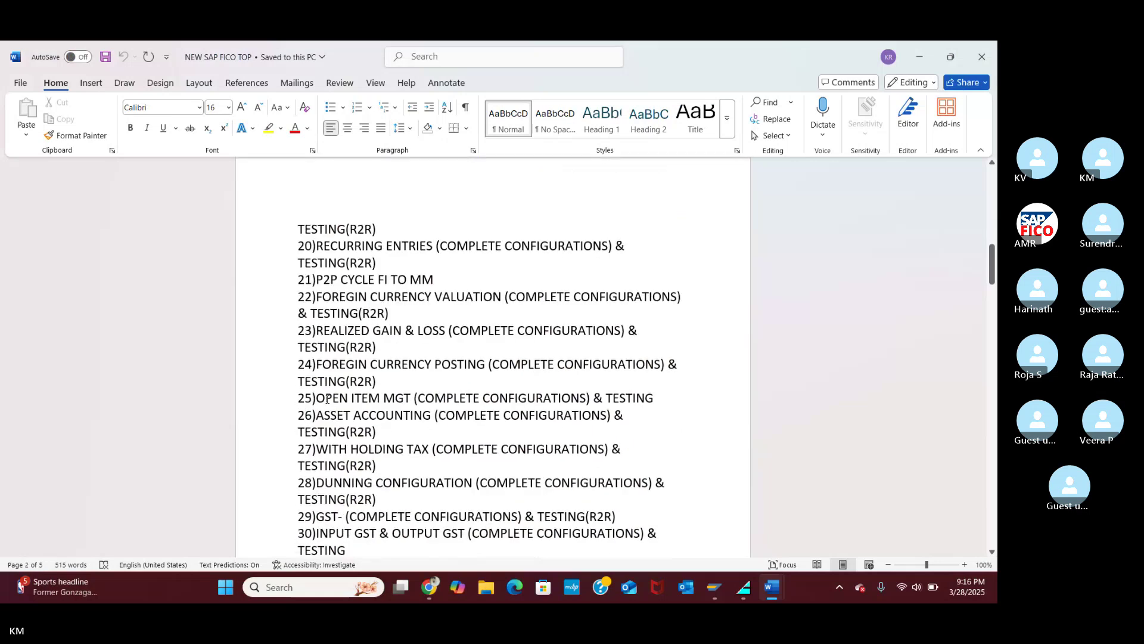
pyautogui.moveTo(328, 398); pyautogui.dragTo(586, 398)
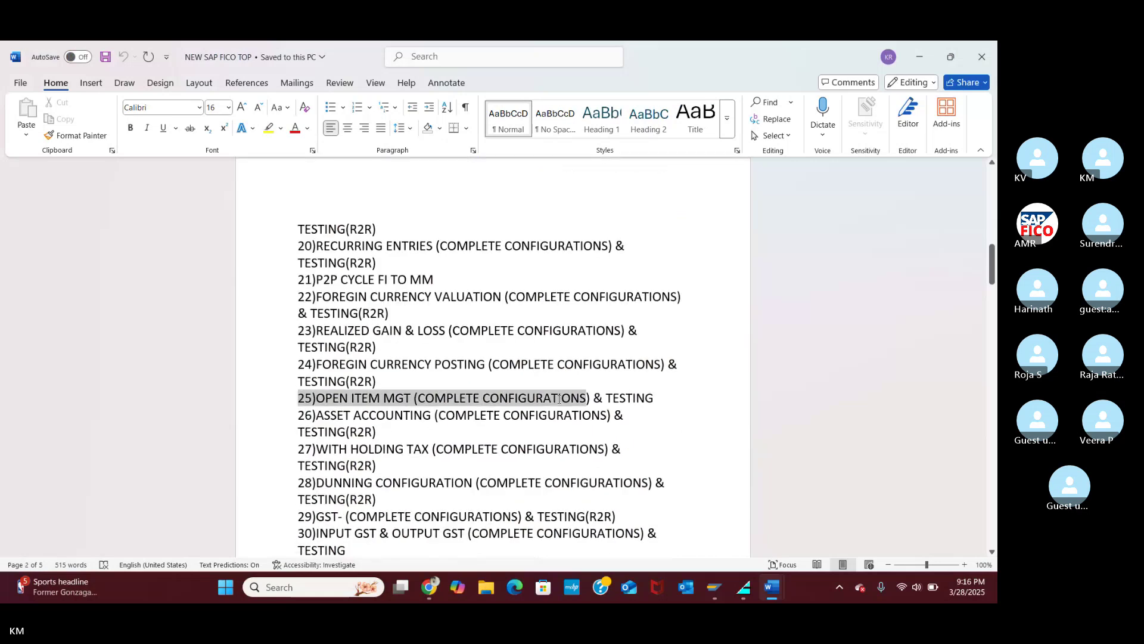
pyautogui.click(306, 128)
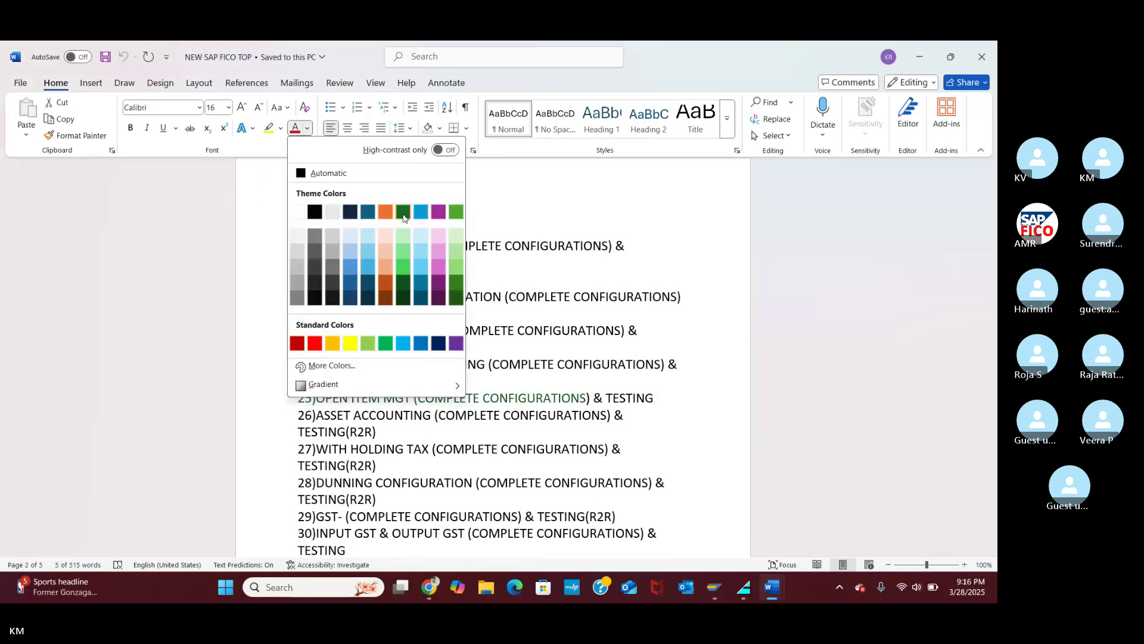
pyautogui.click(403, 212)
pyautogui.click(441, 279)
# Step: Search the topics document for "ACCURAL" and close the search
pyautogui.scroll(-1, 391, 406)
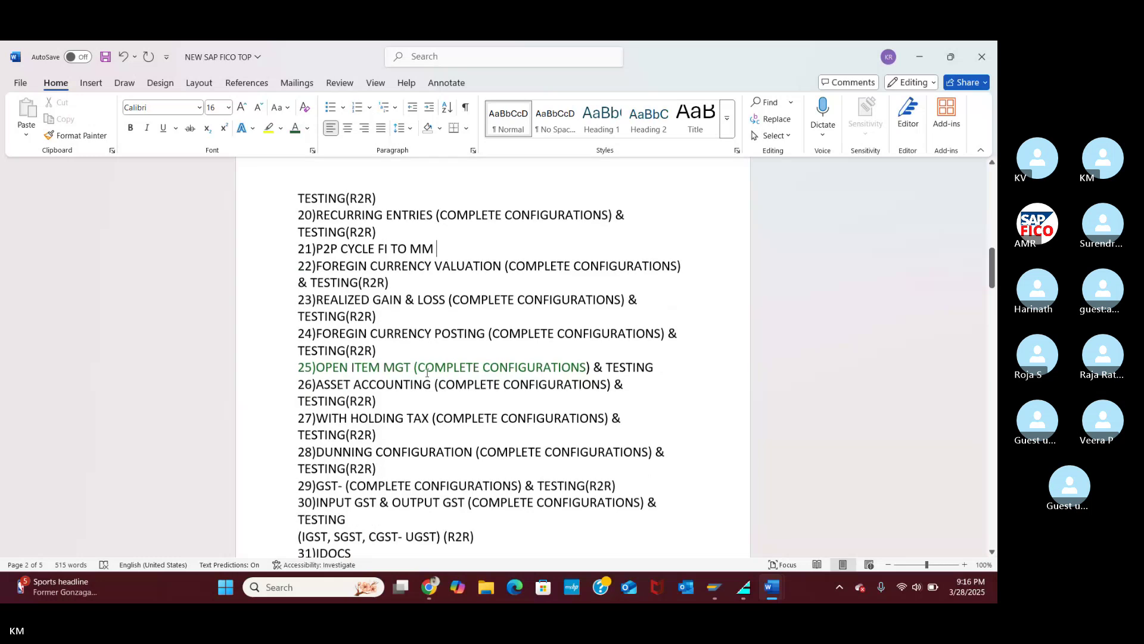
pyautogui.scroll(-1, 391, 406)
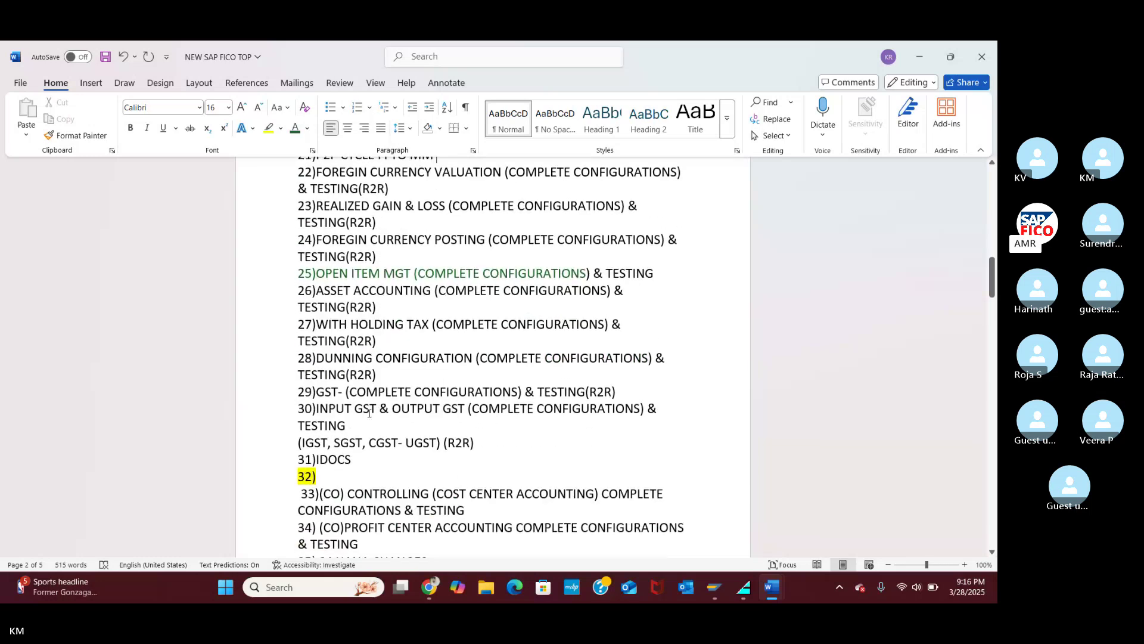
pyautogui.scroll(-2, 367, 394)
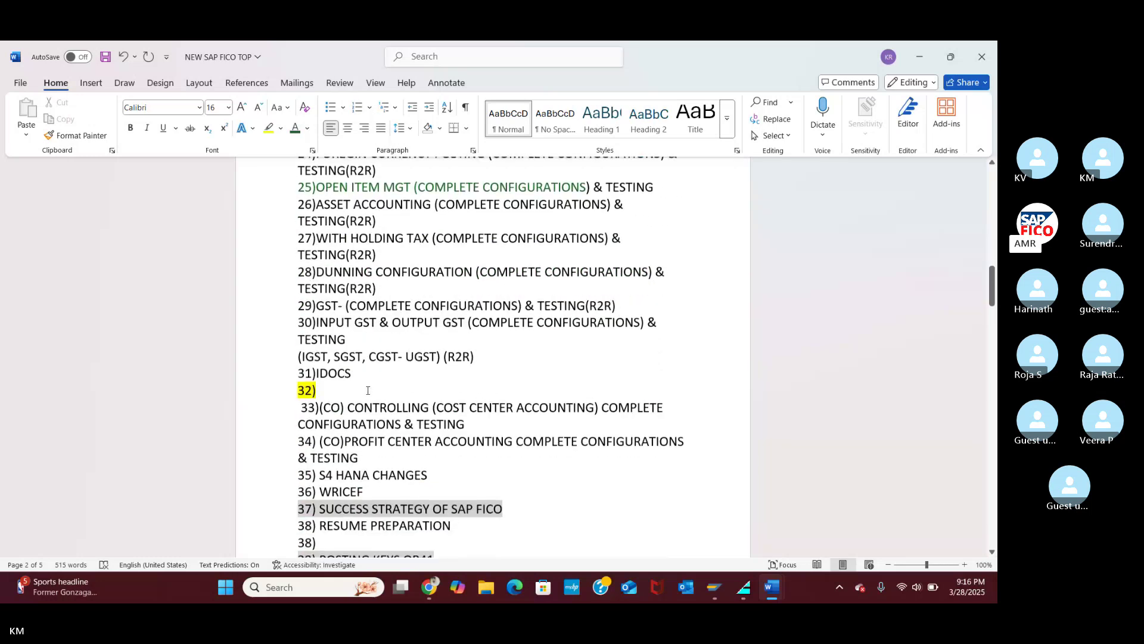
pyautogui.hotkey('ctrl', 'f')
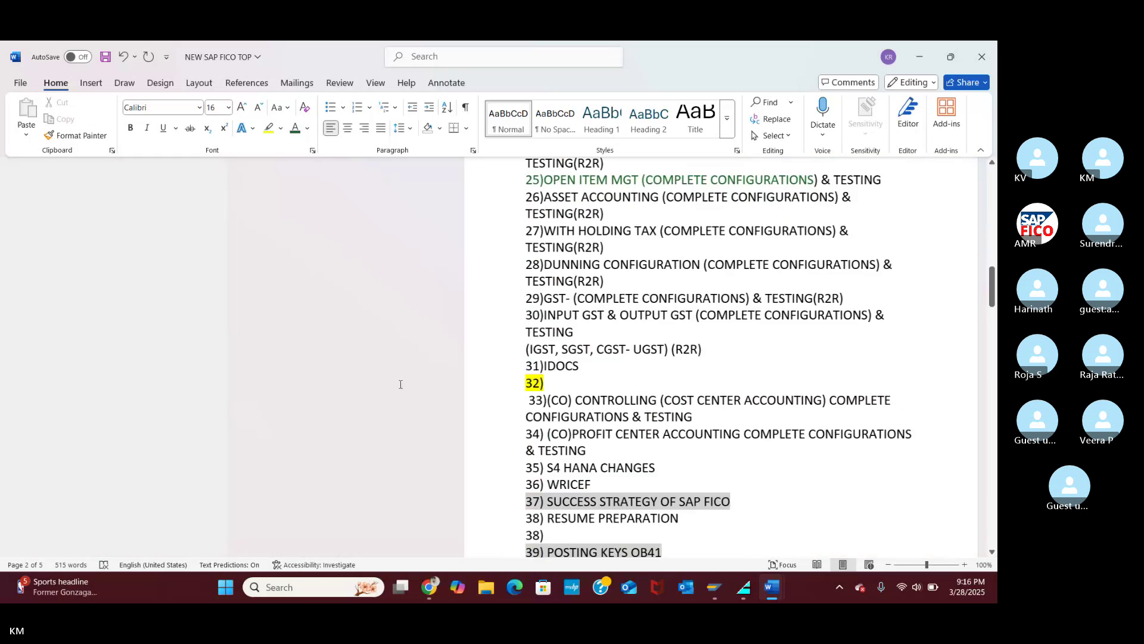
pyautogui.write('ACC')
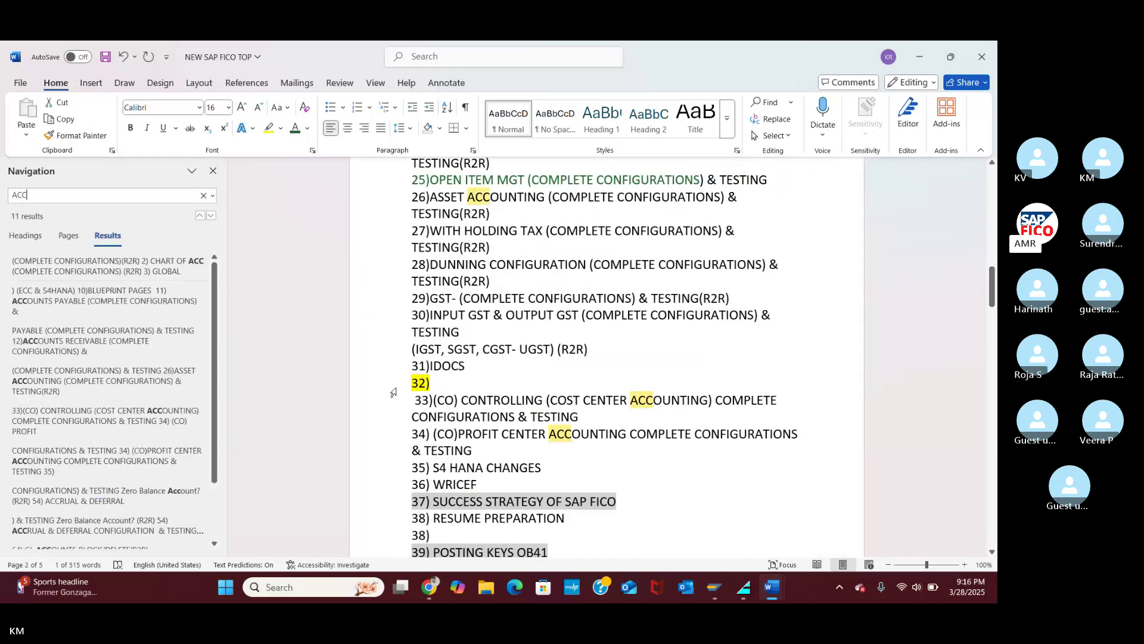
pyautogui.write('URAL')
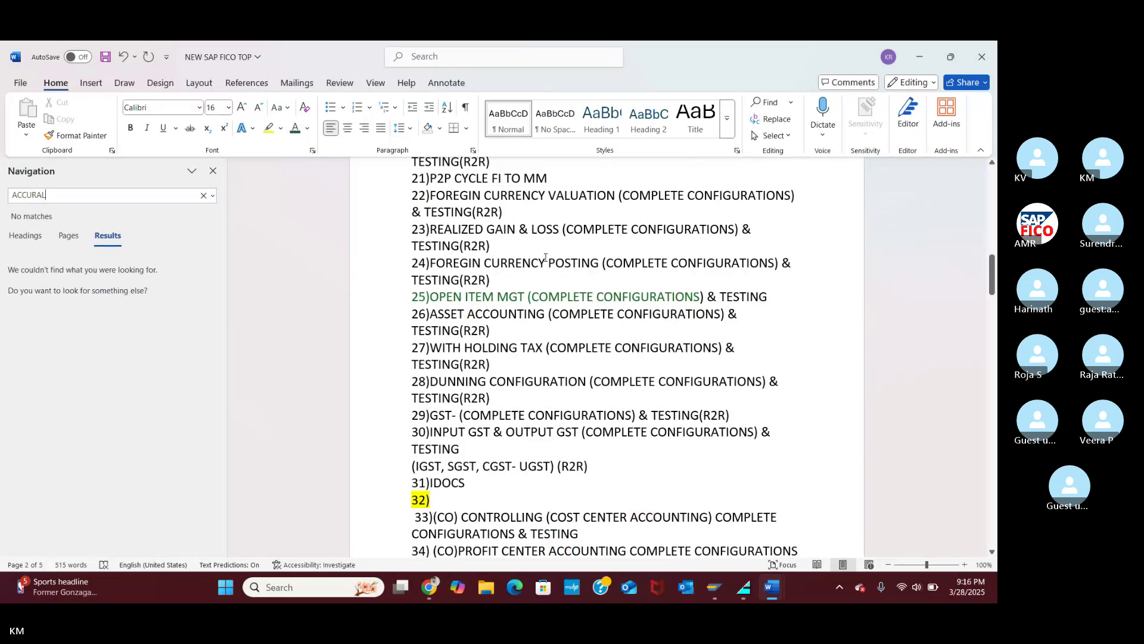
pyautogui.click(213, 171)
# Step: Look through the remaining SAP FICO topics up to number 71, including the accrual and deferral entry
pyautogui.scroll(-4, 275, 244)
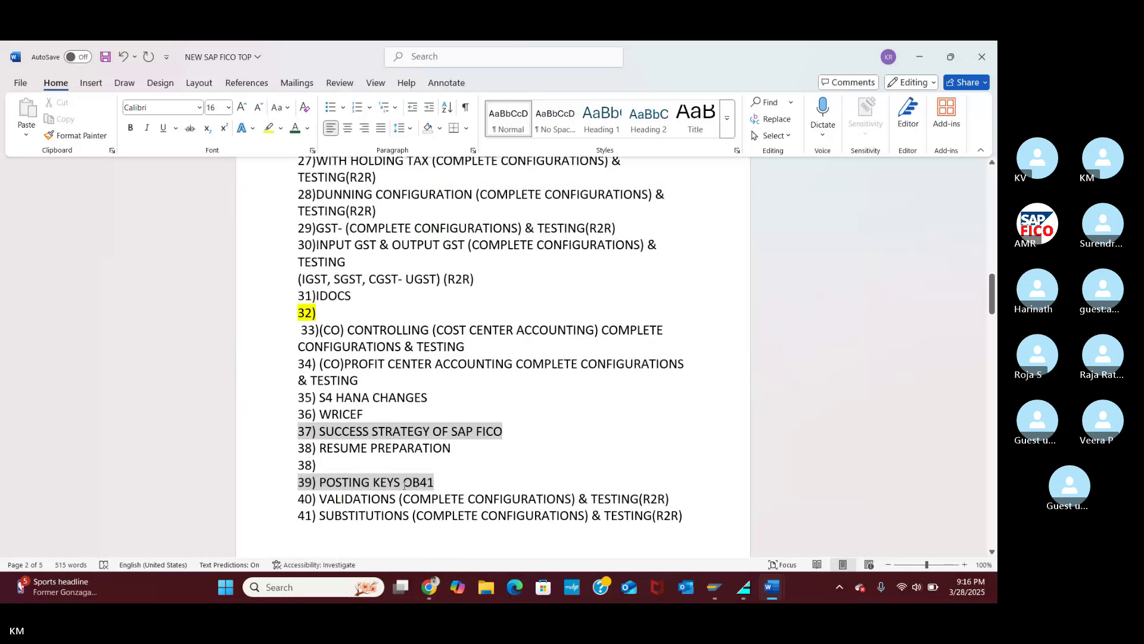
pyautogui.scroll(-2, 401, 470)
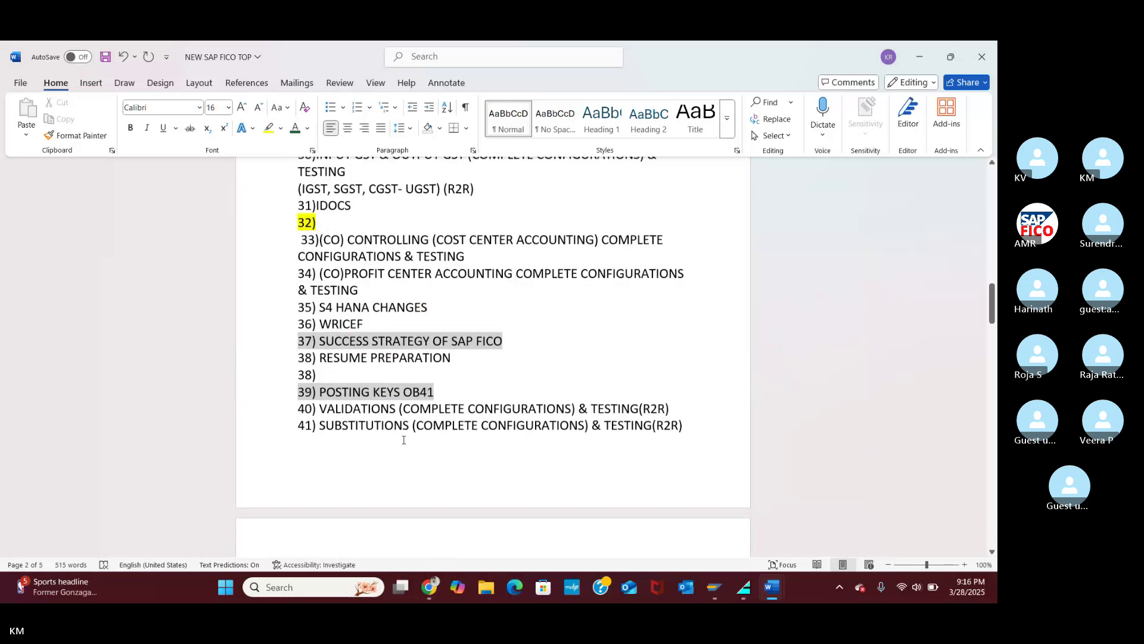
pyautogui.scroll(-1, 394, 417)
pyautogui.scroll(-5, 384, 384)
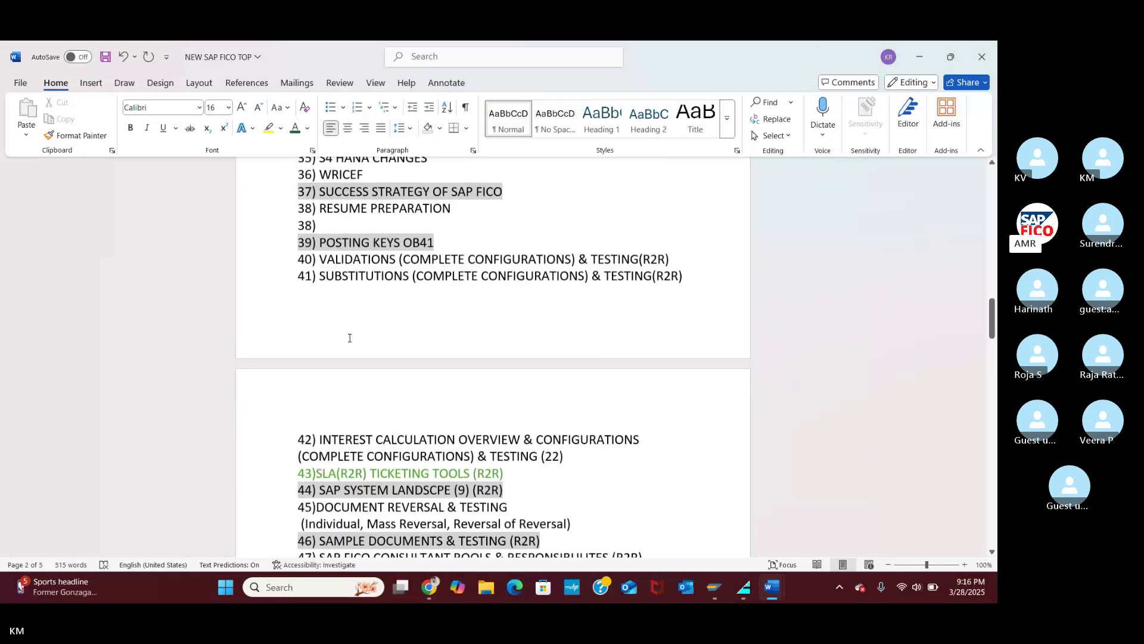
pyautogui.scroll(-4, 350, 447)
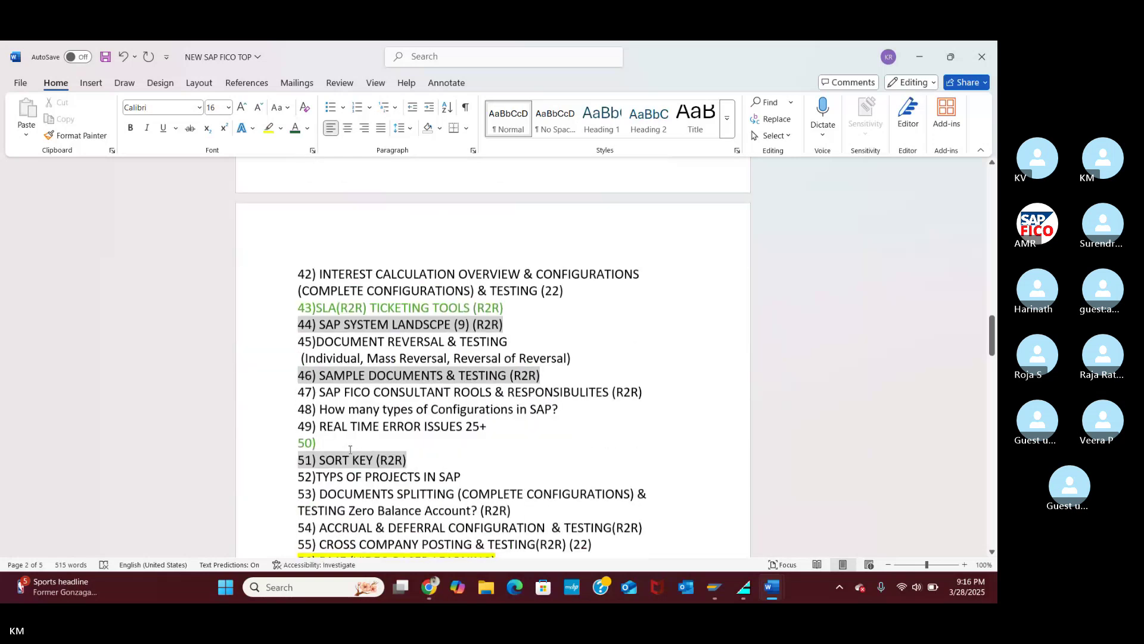
pyautogui.scroll(-2, 348, 460)
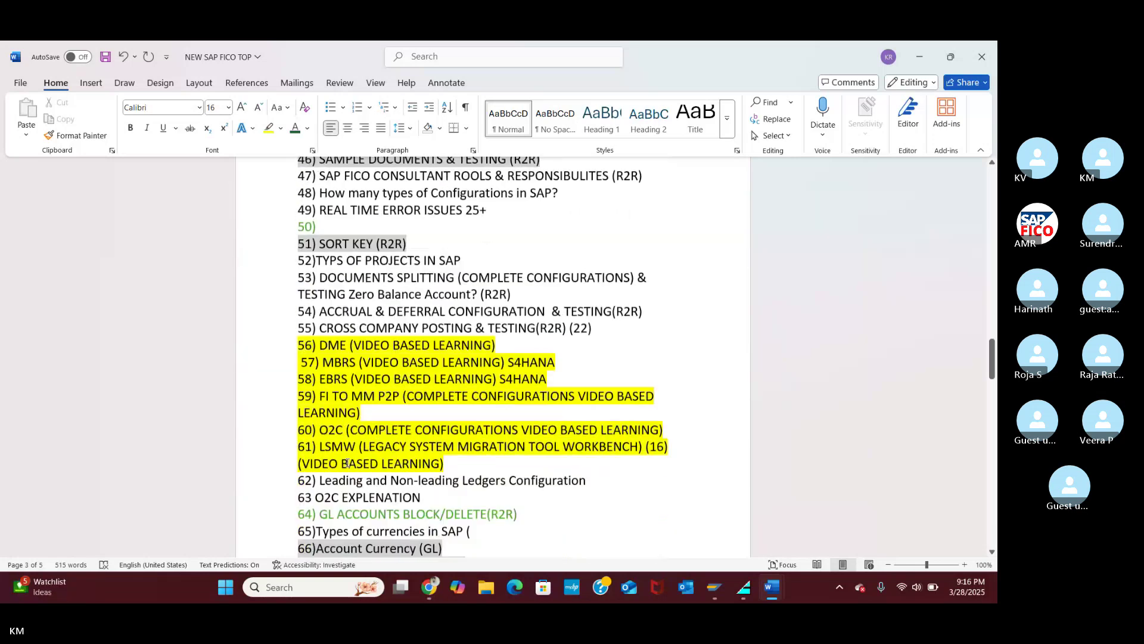
pyautogui.scroll(-3, 348, 463)
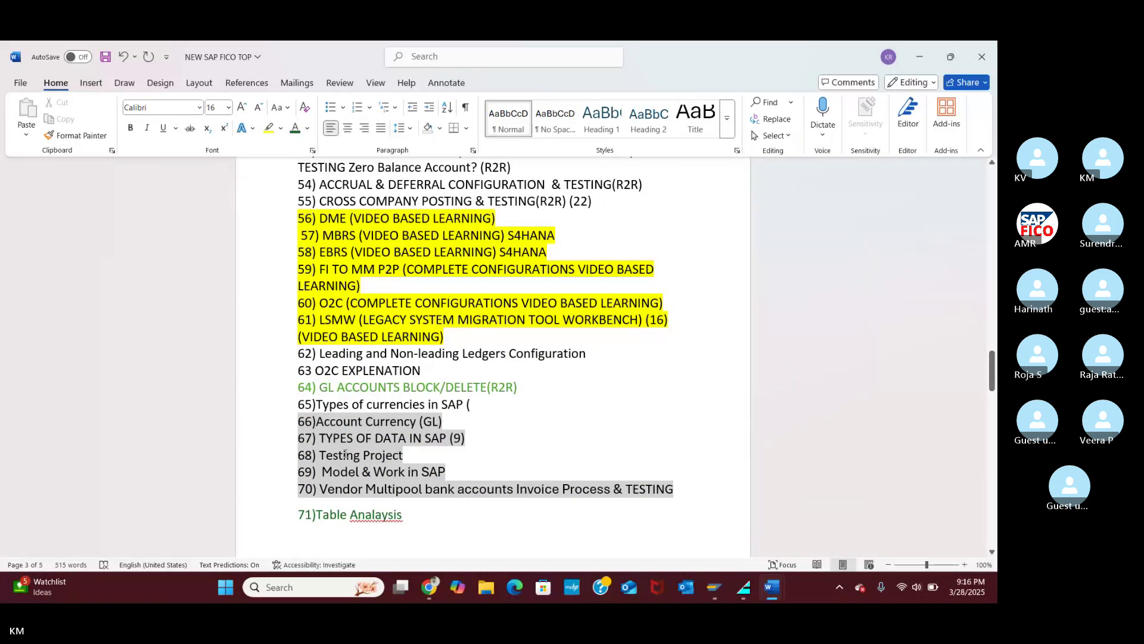
pyautogui.scroll(-3, 345, 456)
pyautogui.scroll(-1, 351, 465)
pyautogui.scroll(6, 352, 467)
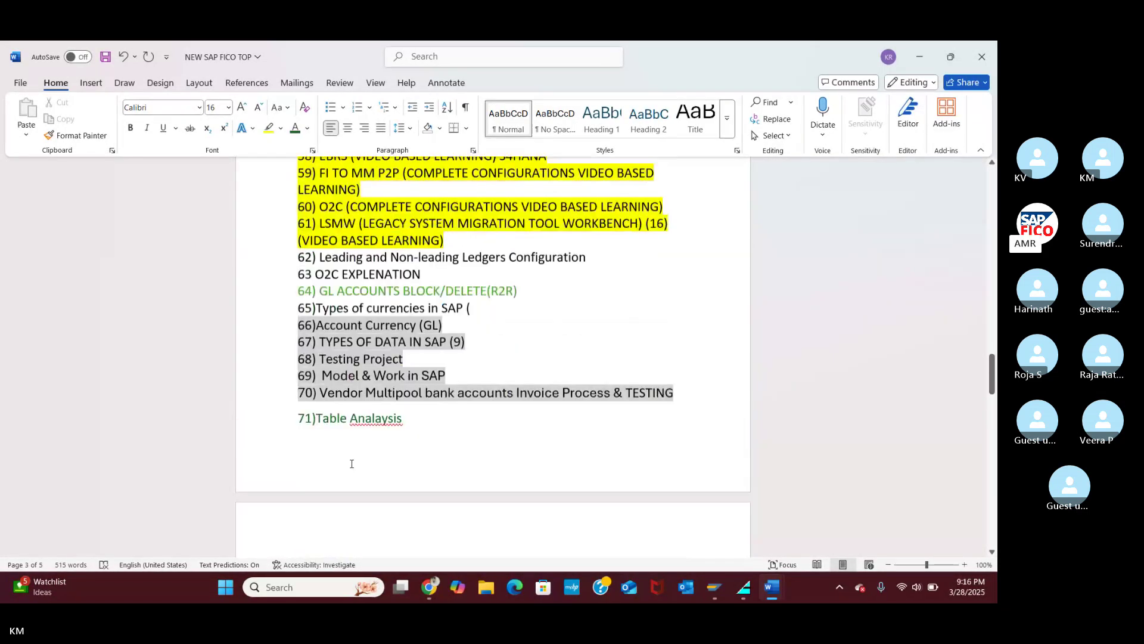
pyautogui.scroll(3, 365, 420)
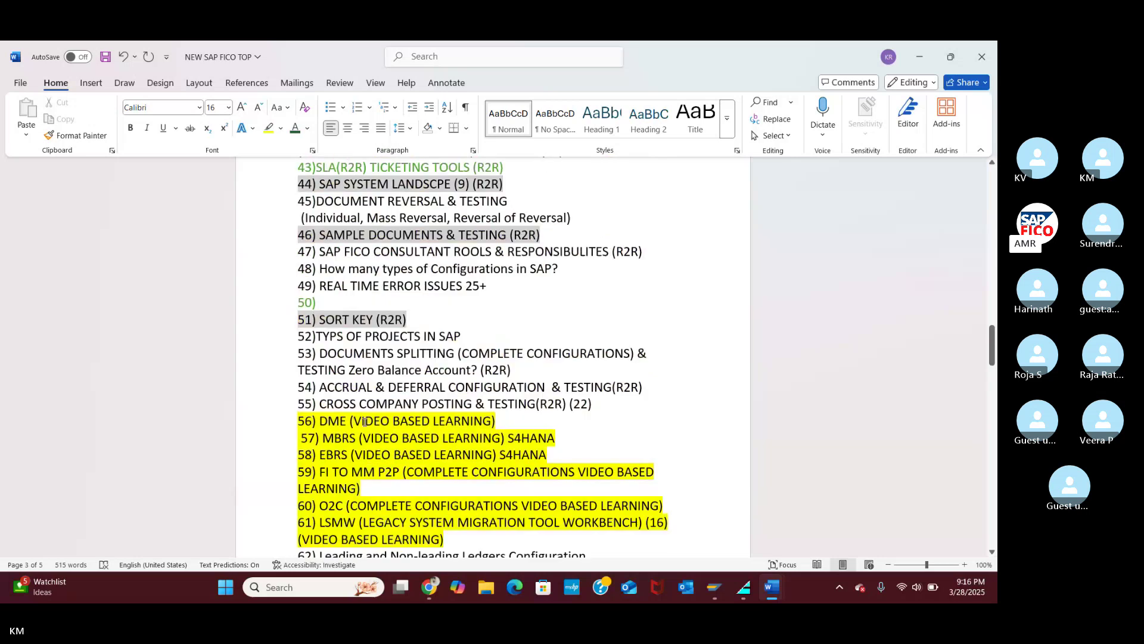
pyautogui.scroll(2, 365, 422)
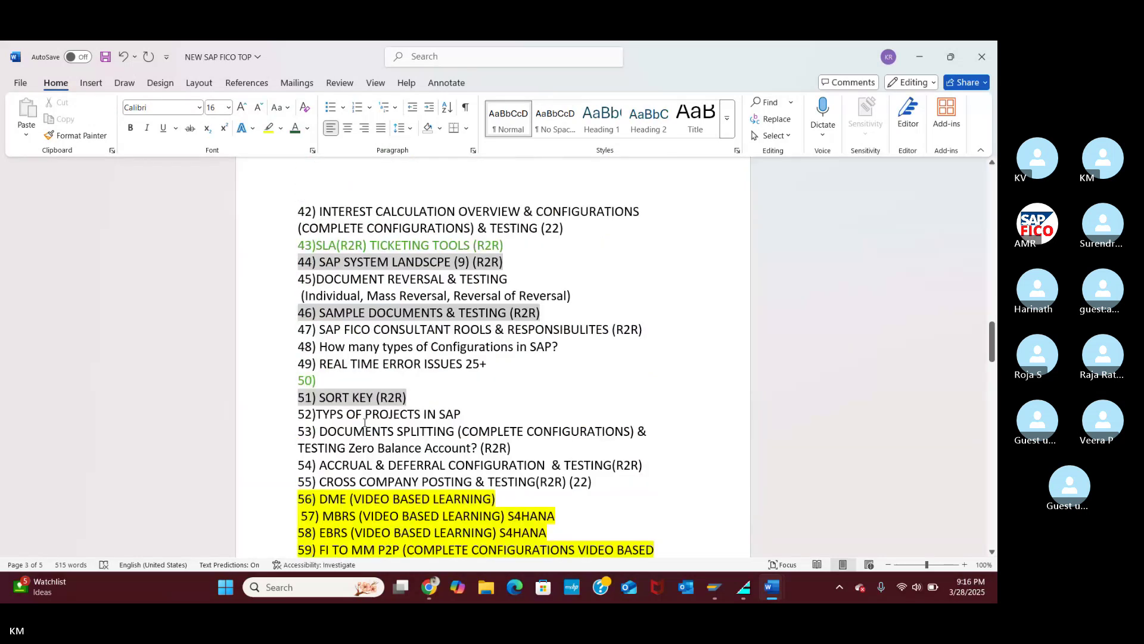
# Step: Look back through the SAP FICO topics from the fifties up to topic 1, ENTERPRISE STRUCTURE
pyautogui.scroll(3, 365, 422)
pyautogui.scroll(3, 361, 422)
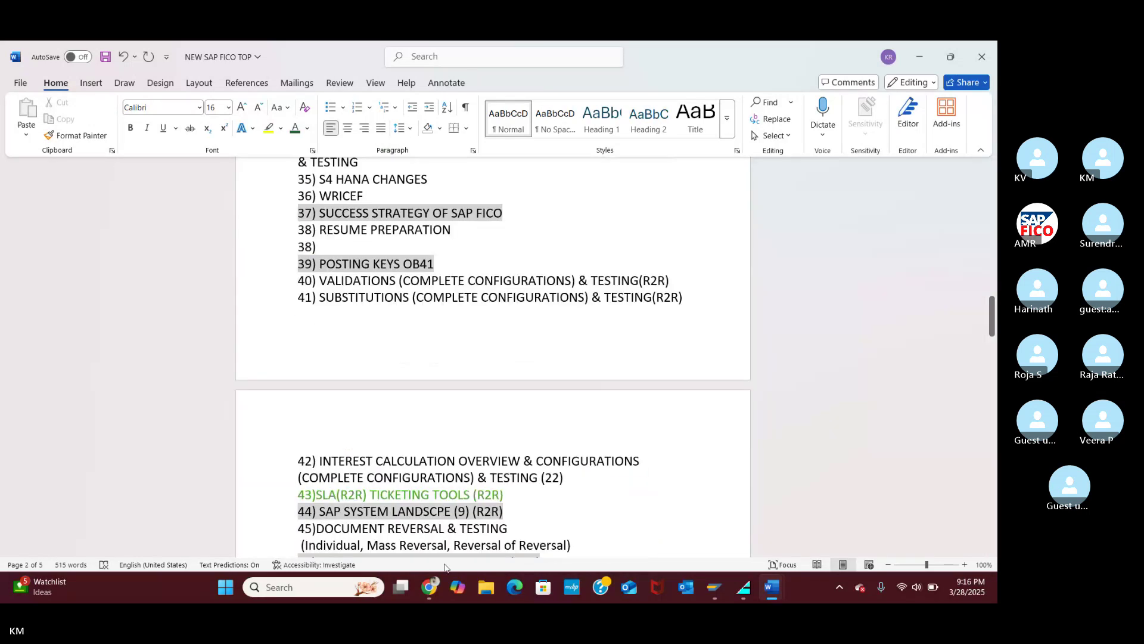
pyautogui.click(424, 591)
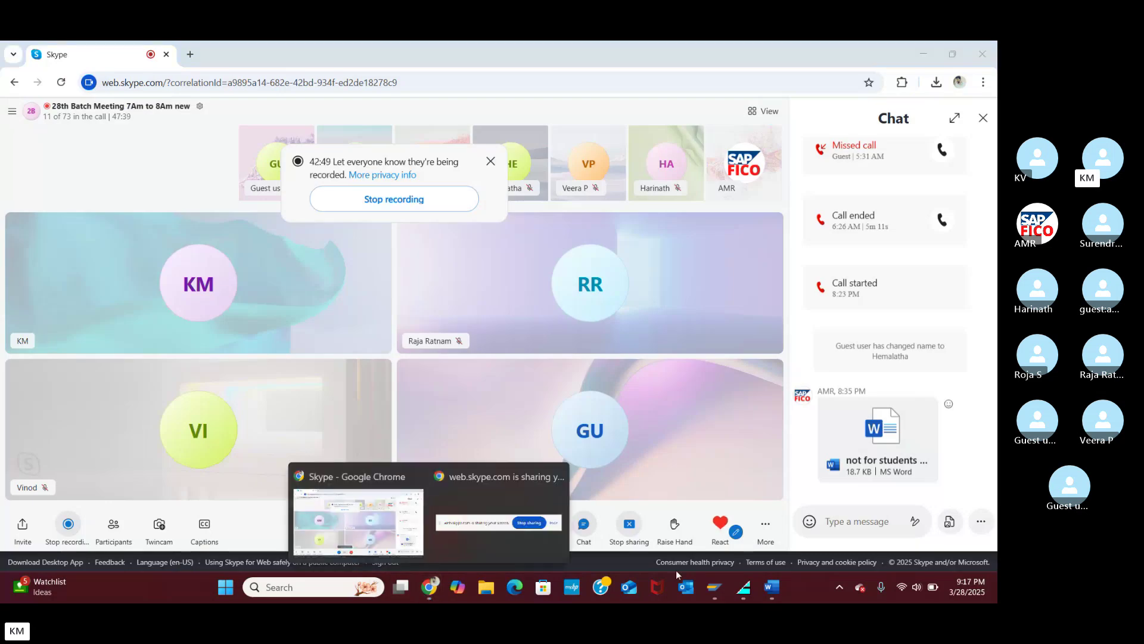
pyautogui.moveTo(772, 590)
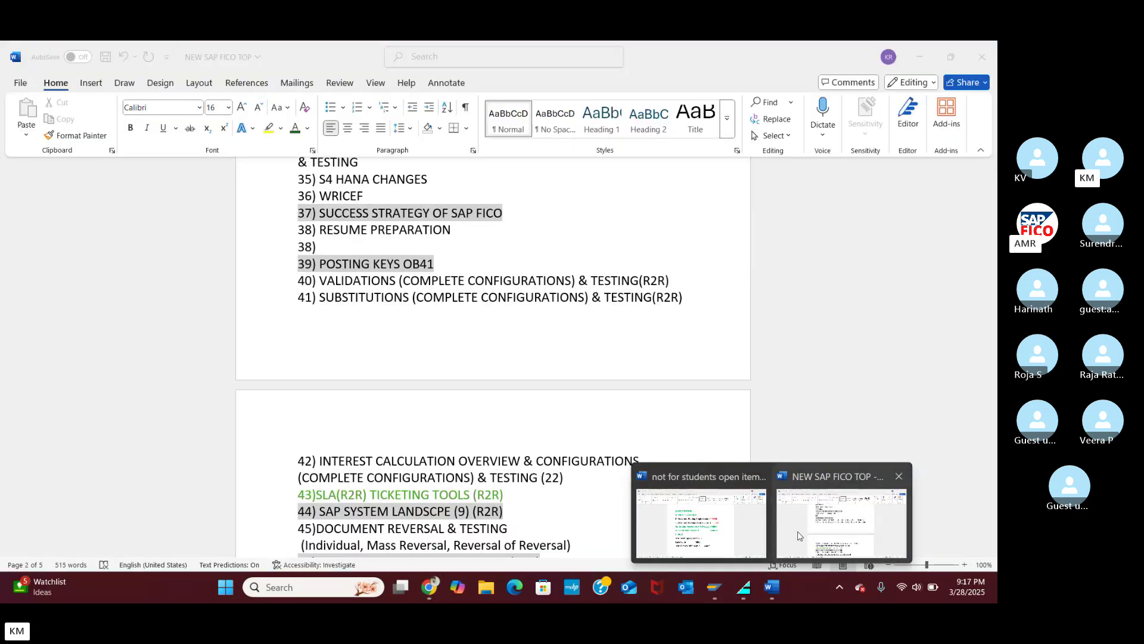
pyautogui.click(841, 523)
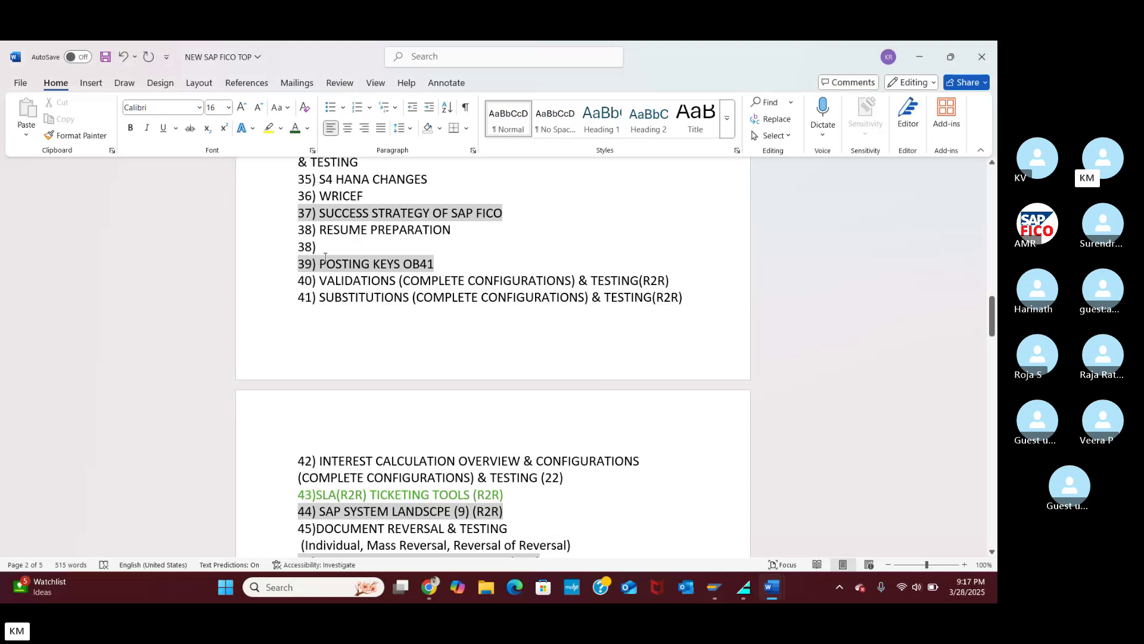
pyautogui.scroll(2, 325, 258)
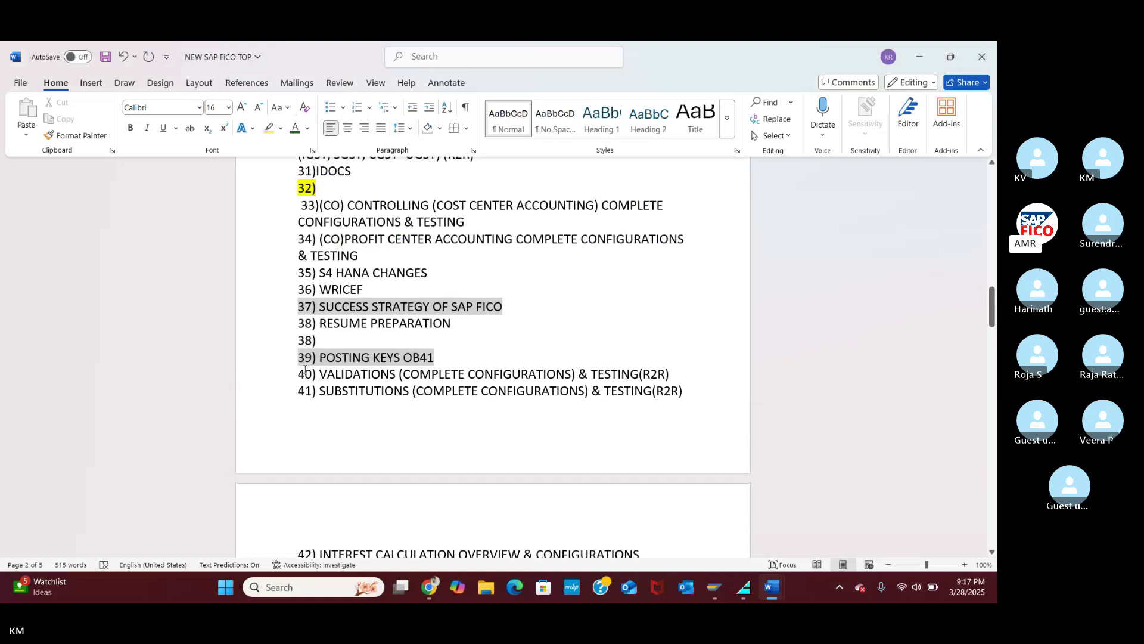
pyautogui.scroll(2, 305, 369)
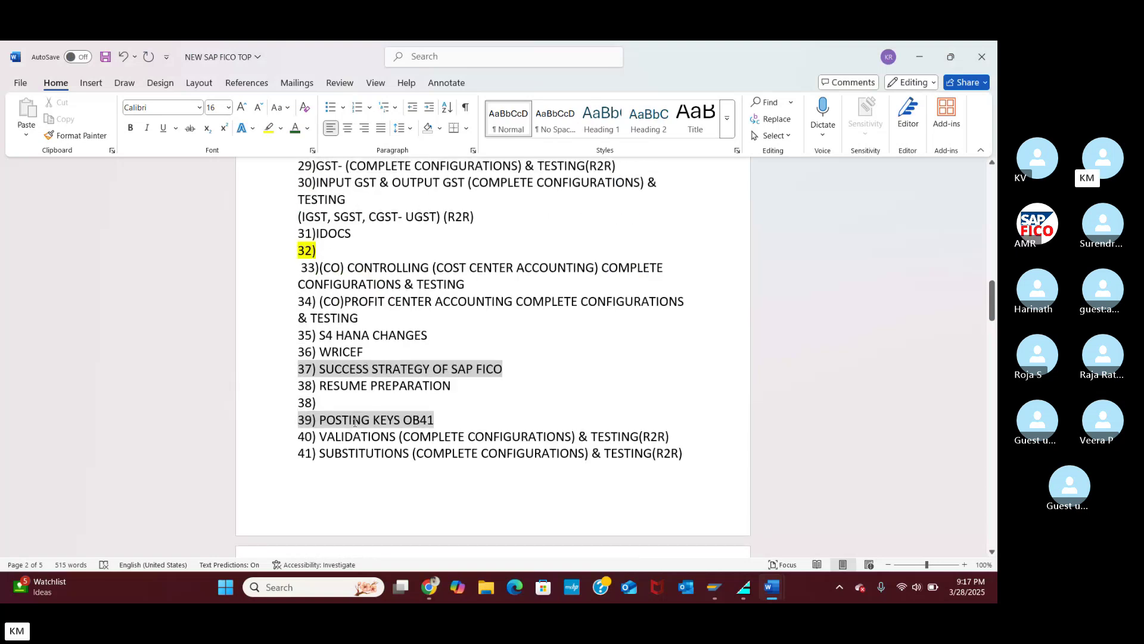
pyautogui.scroll(1, 354, 420)
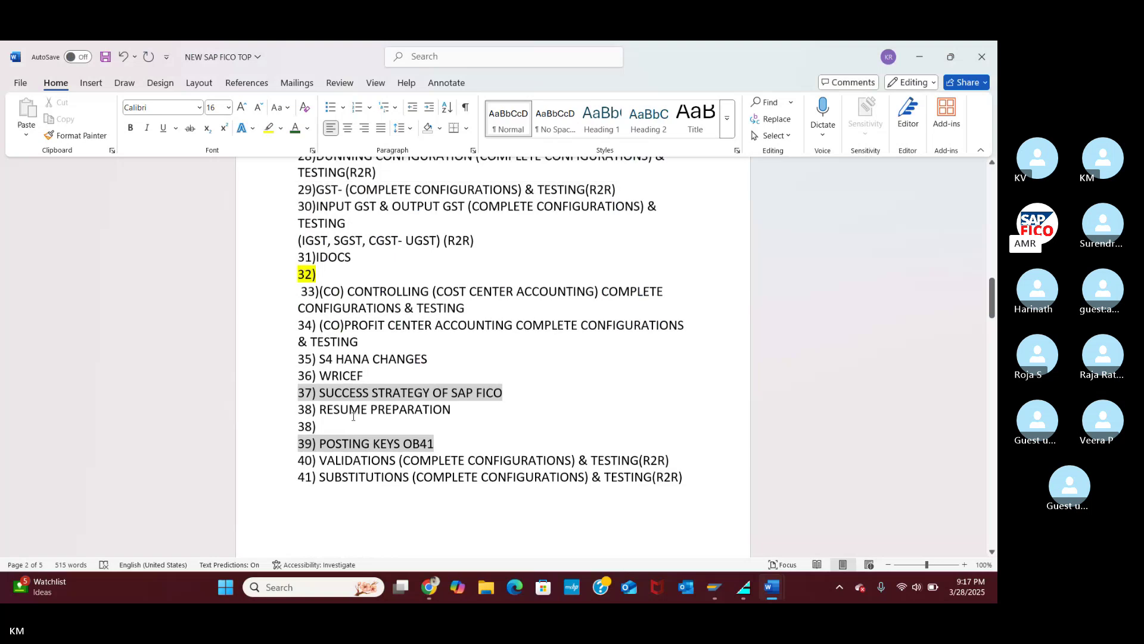
pyautogui.scroll(1, 353, 416)
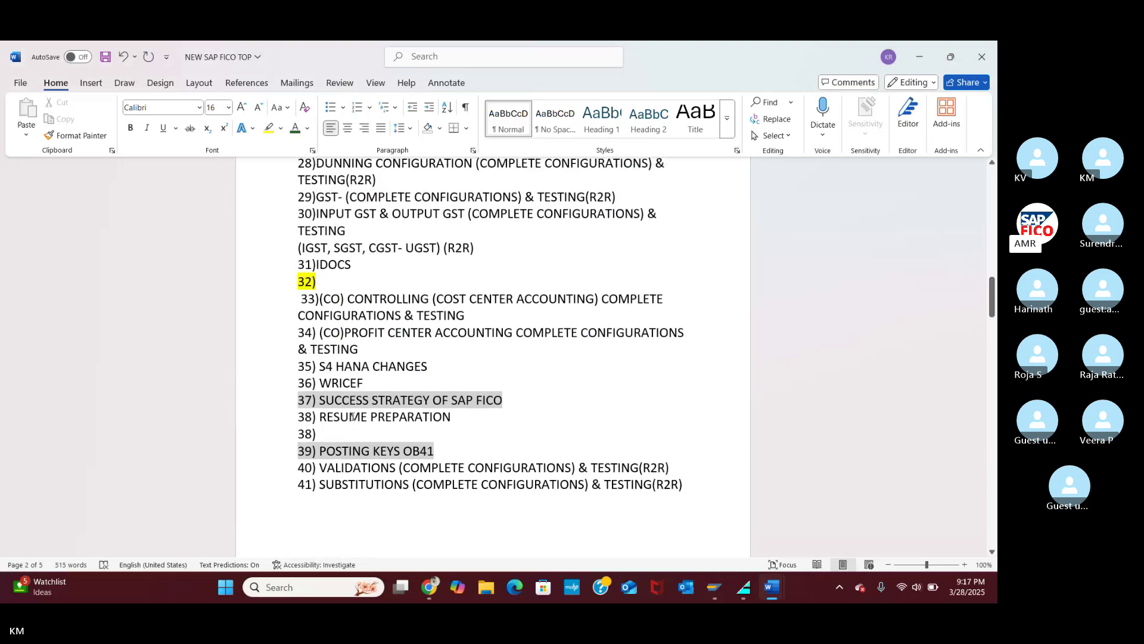
pyautogui.scroll(3, 353, 416)
pyautogui.scroll(3, 348, 424)
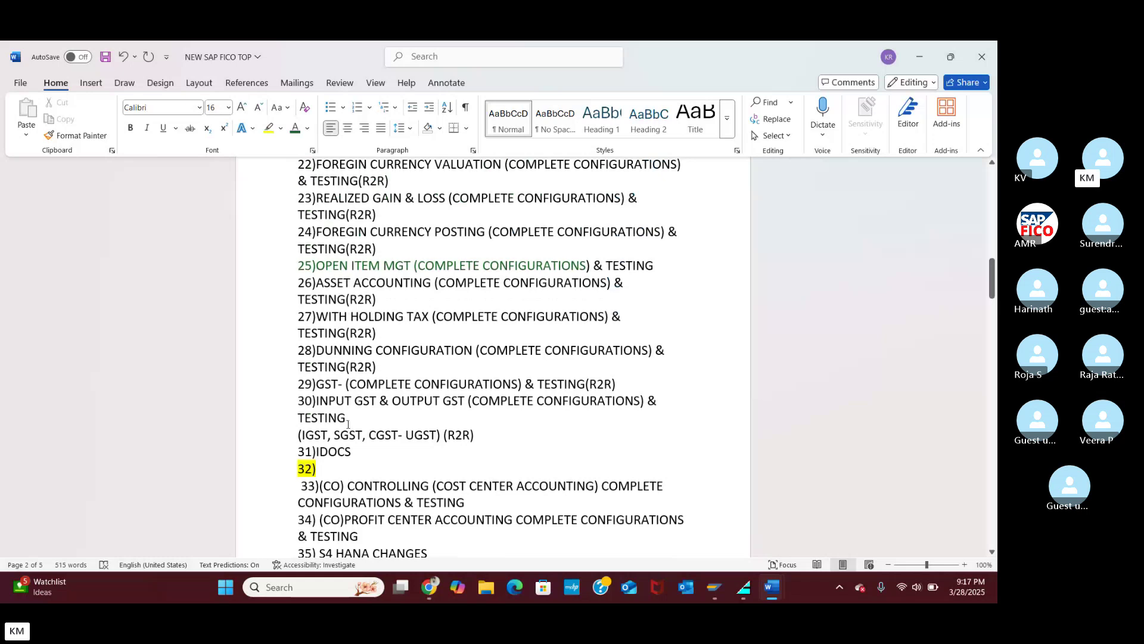
pyautogui.scroll(3, 348, 425)
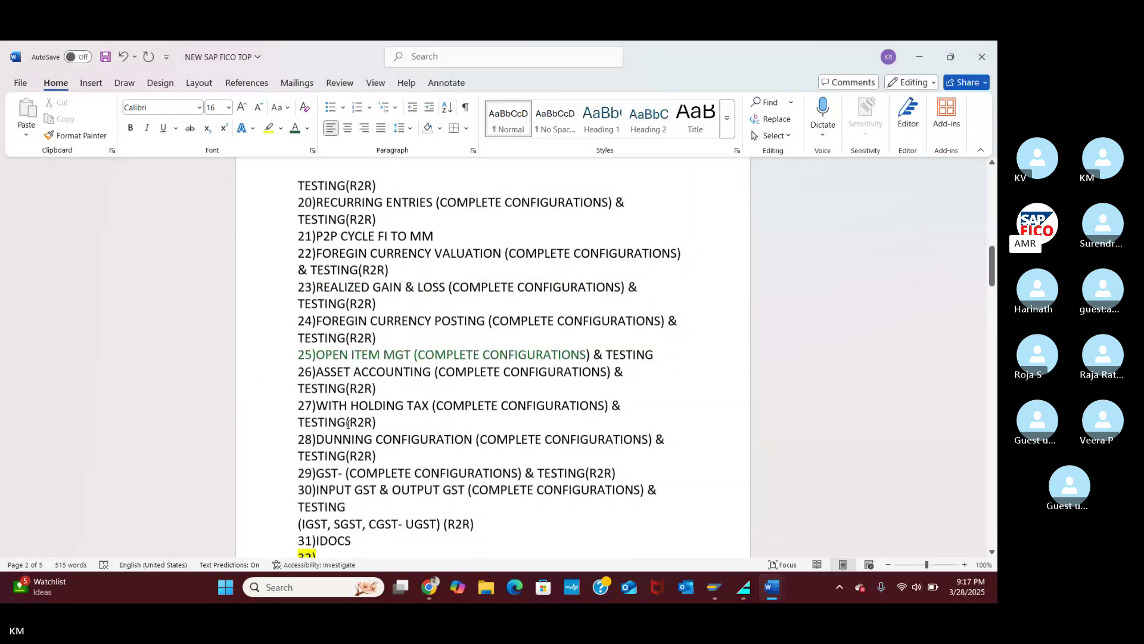
pyautogui.scroll(2, 348, 424)
pyautogui.scroll(9, 348, 424)
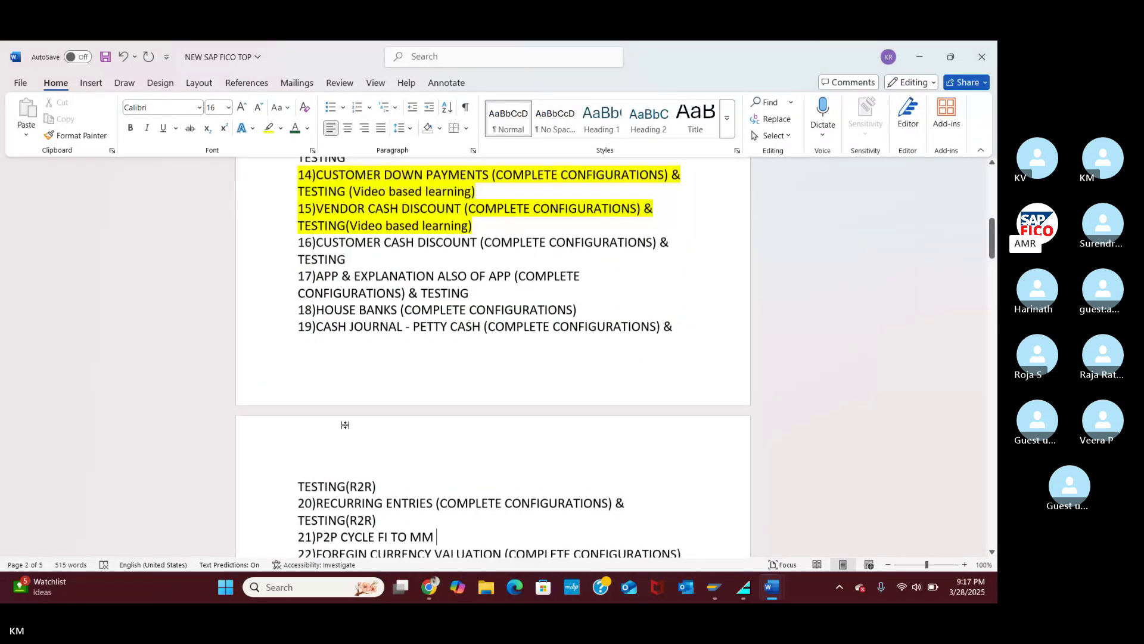
pyautogui.scroll(3, 345, 425)
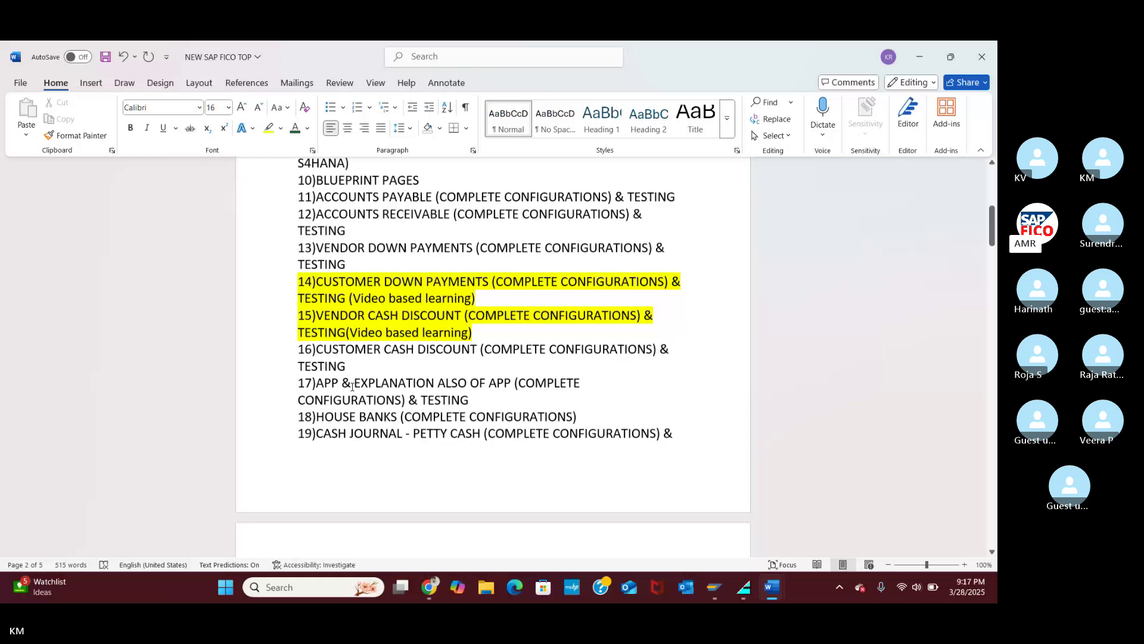
pyautogui.scroll(3, 352, 386)
pyautogui.scroll(4, 352, 388)
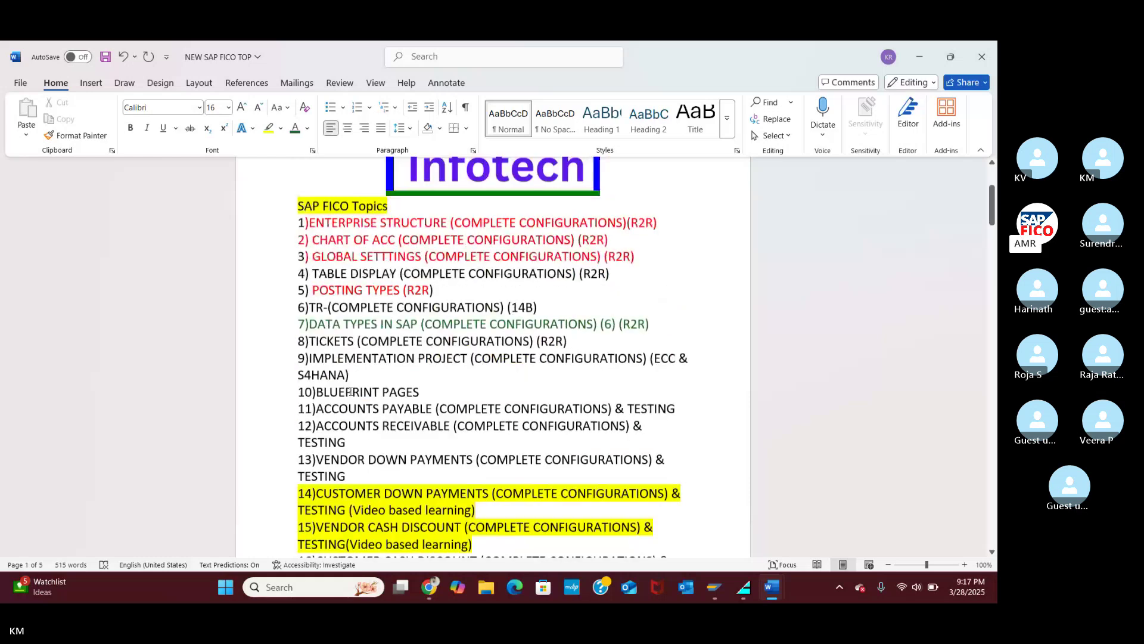
pyautogui.scroll(1, 350, 392)
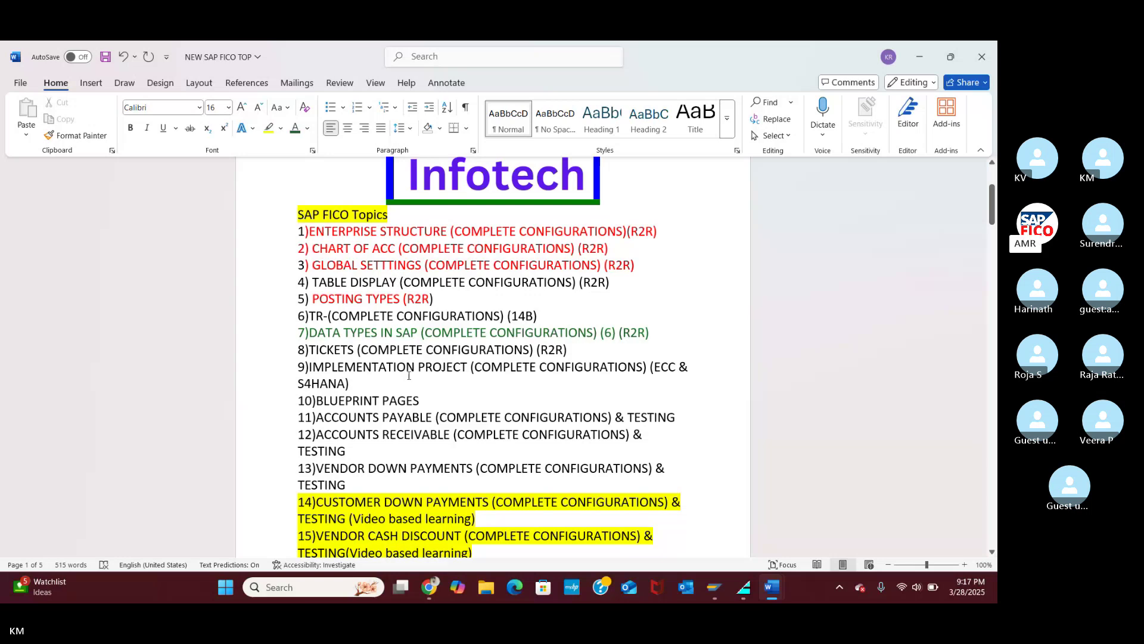
# Step: Switch to the Skype call and mute the microphone, unmute it briefly to speak, and mute it again
pyautogui.hotkey('alt', 'Tab')
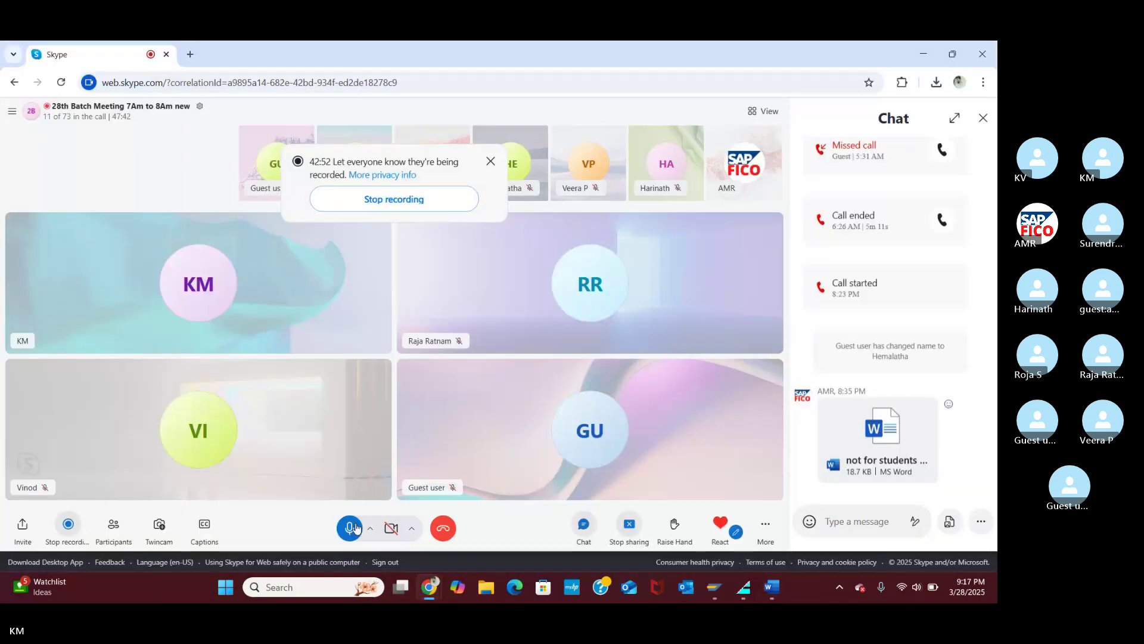
pyautogui.click(355, 528)
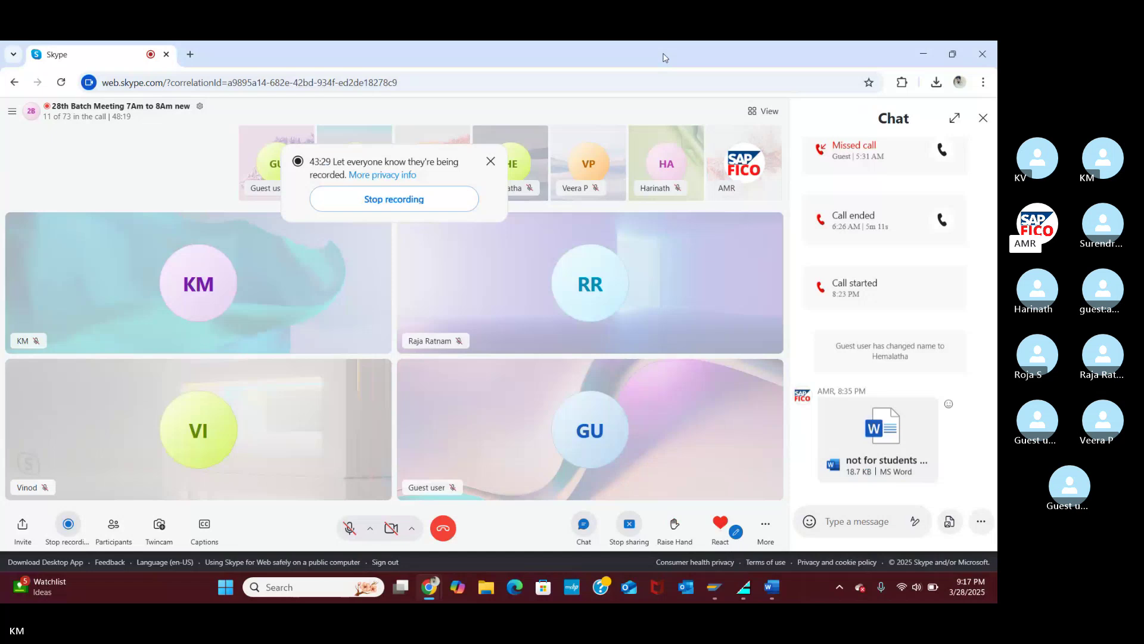
pyautogui.click(351, 529)
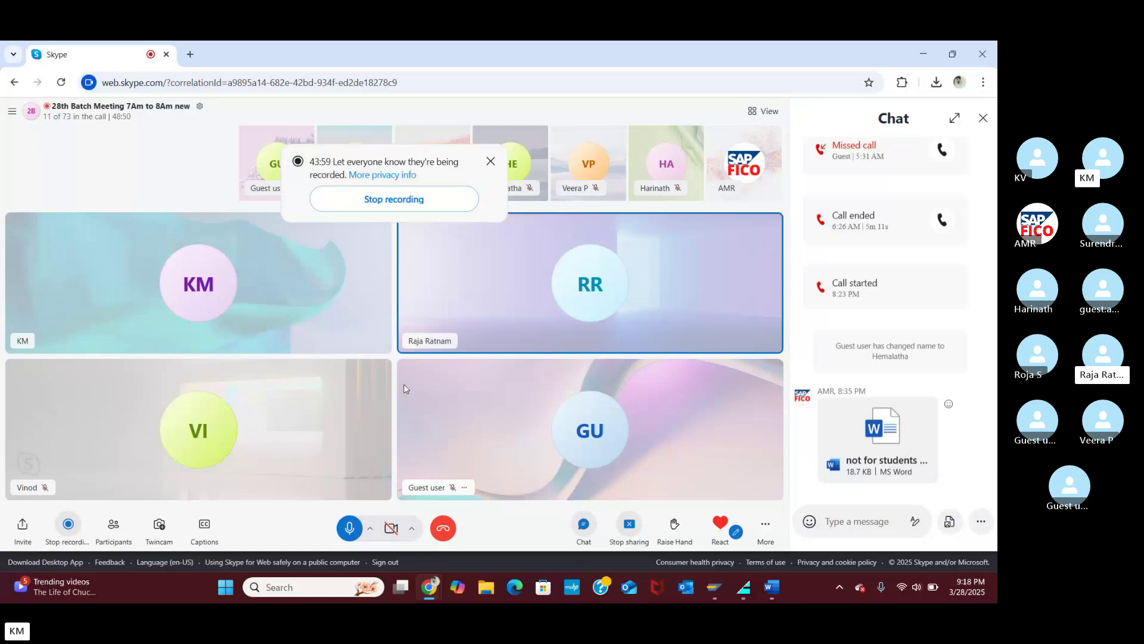
pyautogui.click(356, 536)
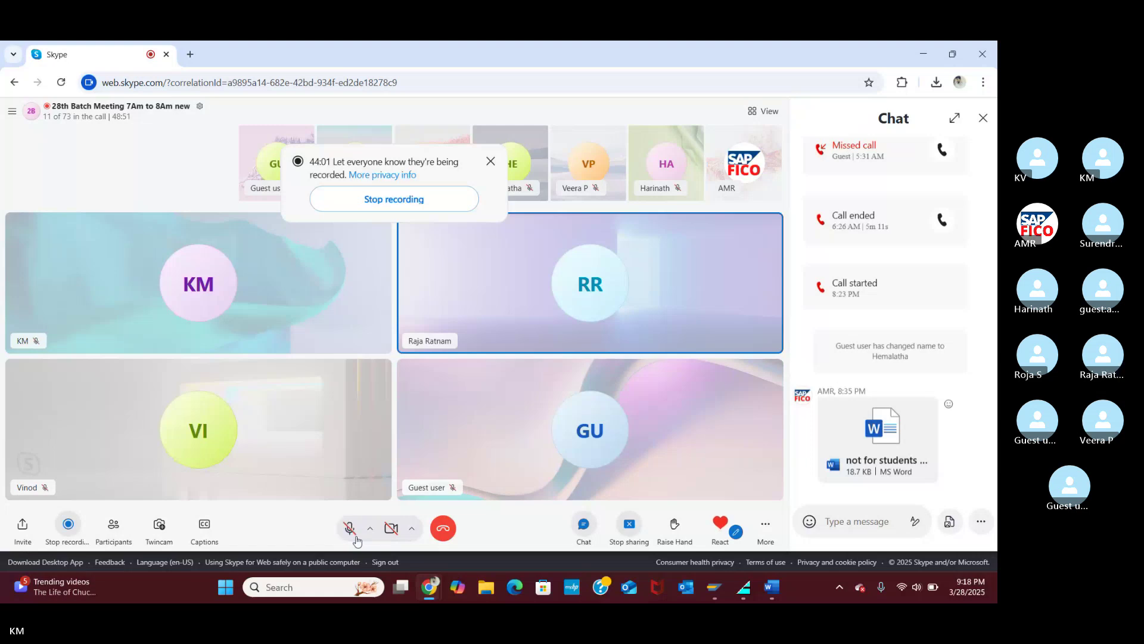